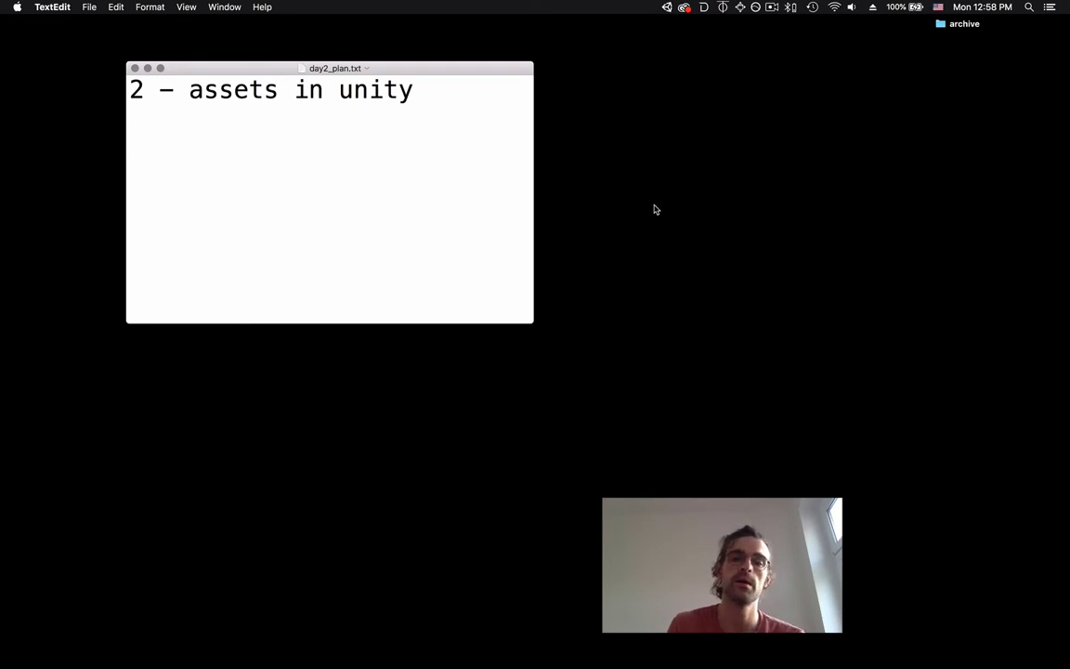
Read through the day 2 plan's topics on importing external assets, images, sounds, 3D models, and the asset store
{"action": "type", "text": "importing external assets and using them in unity"}
{"action": "scroll", "coordinate": [425, 177], "scroll_direction": "down", "scroll_amount": 3}
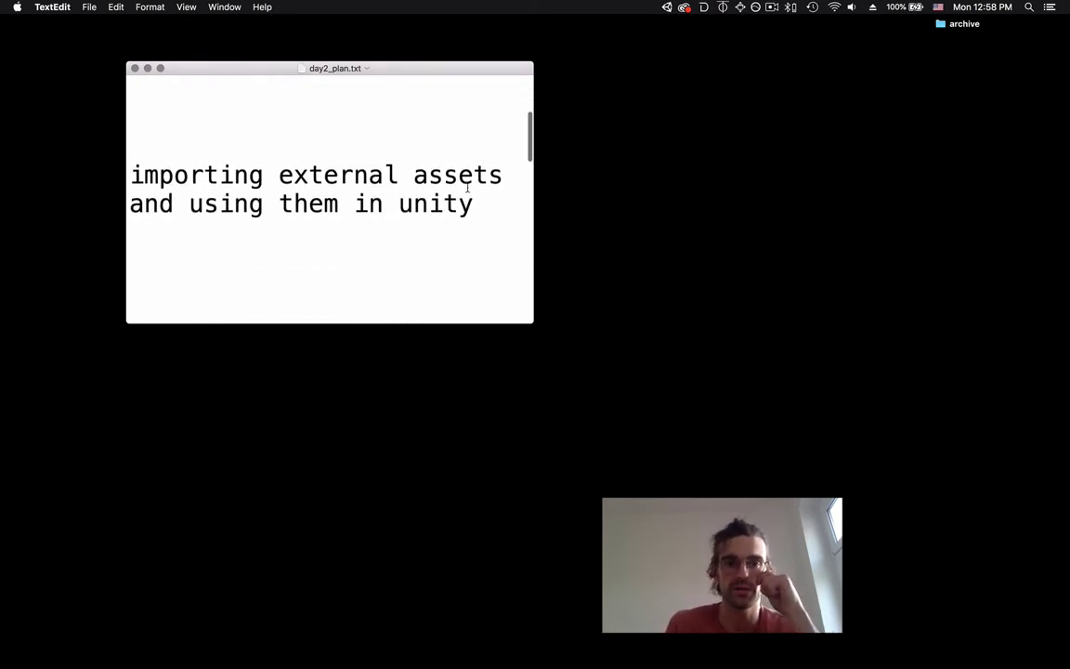
{"action": "scroll", "coordinate": [469, 214], "scroll_direction": "down", "scroll_amount": 5}
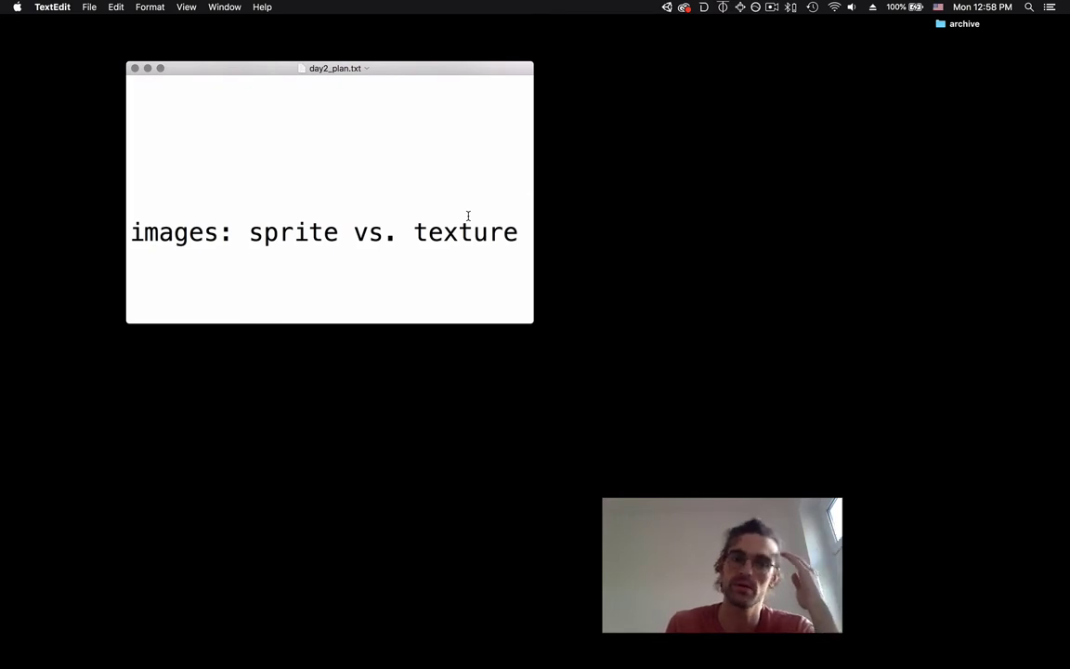
{"action": "scroll", "coordinate": [468, 215], "scroll_direction": "down", "scroll_amount": 10}
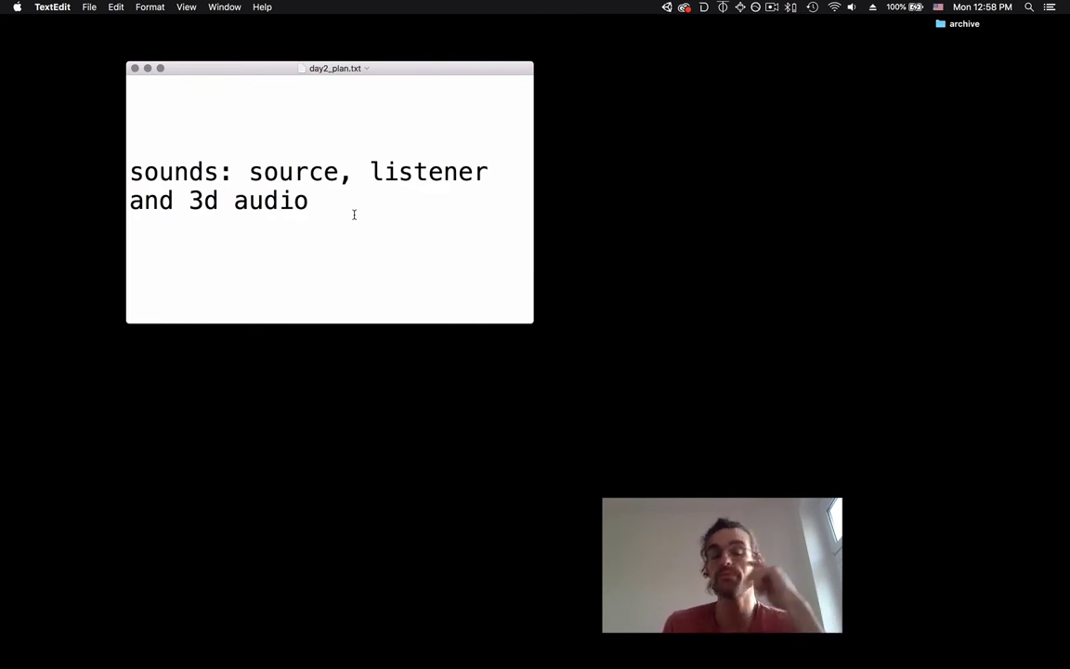
{"action": "scroll", "coordinate": [394, 197], "scroll_direction": "down", "scroll_amount": 5}
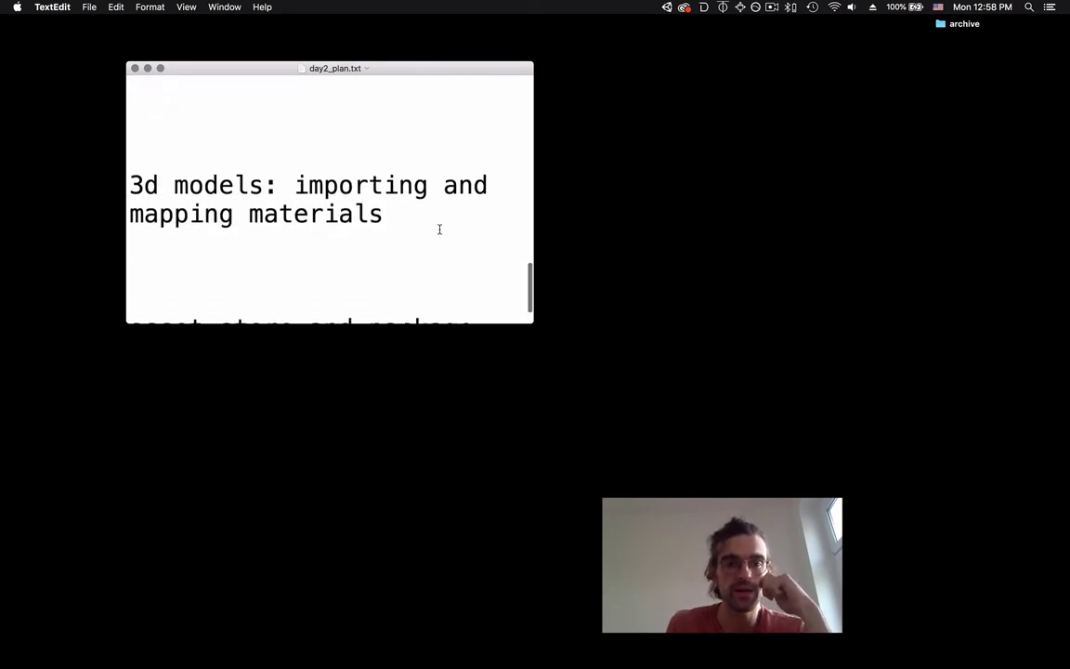
{"action": "scroll", "coordinate": [439, 229], "scroll_direction": "up", "scroll_amount": 1}
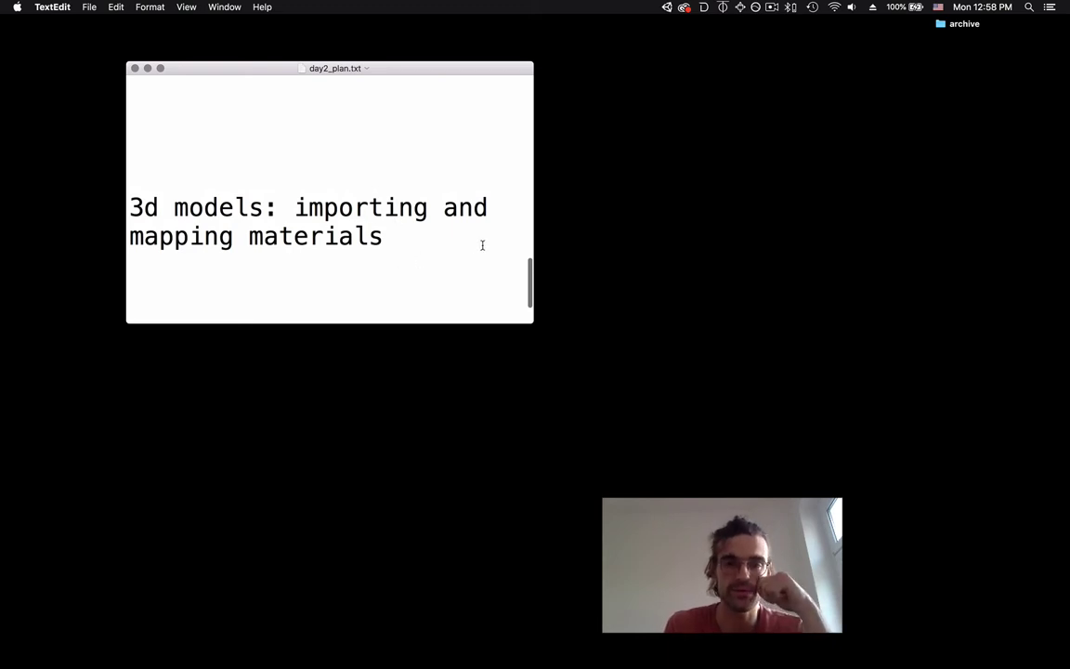
{"action": "scroll", "coordinate": [482, 245], "scroll_direction": "down", "scroll_amount": 3}
{"action": "scroll", "coordinate": [465, 251], "scroll_direction": "down", "scroll_amount": 1}
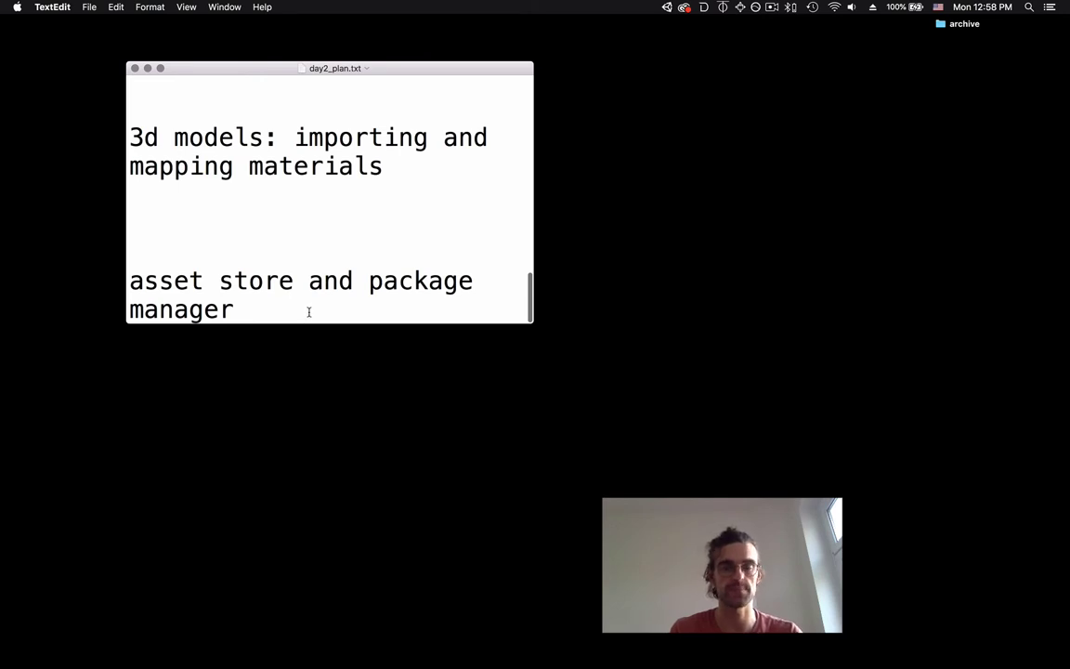
{"action": "scroll", "coordinate": [309, 312], "scroll_direction": "up", "scroll_amount": 10}
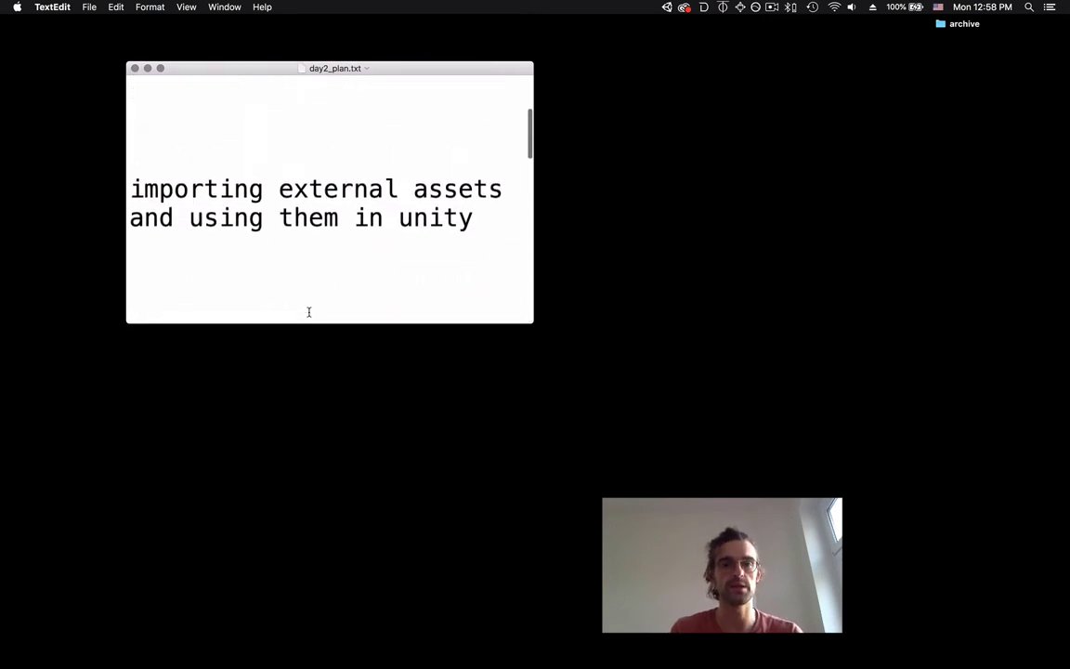
{"action": "scroll", "coordinate": [308, 313], "scroll_direction": "down", "scroll_amount": 1}
Switch to Unity Hub and create a new project from the 3D template, named Day2_Assets
{"action": "key", "text": "super+space"}
{"action": "type", "text": "uni"}
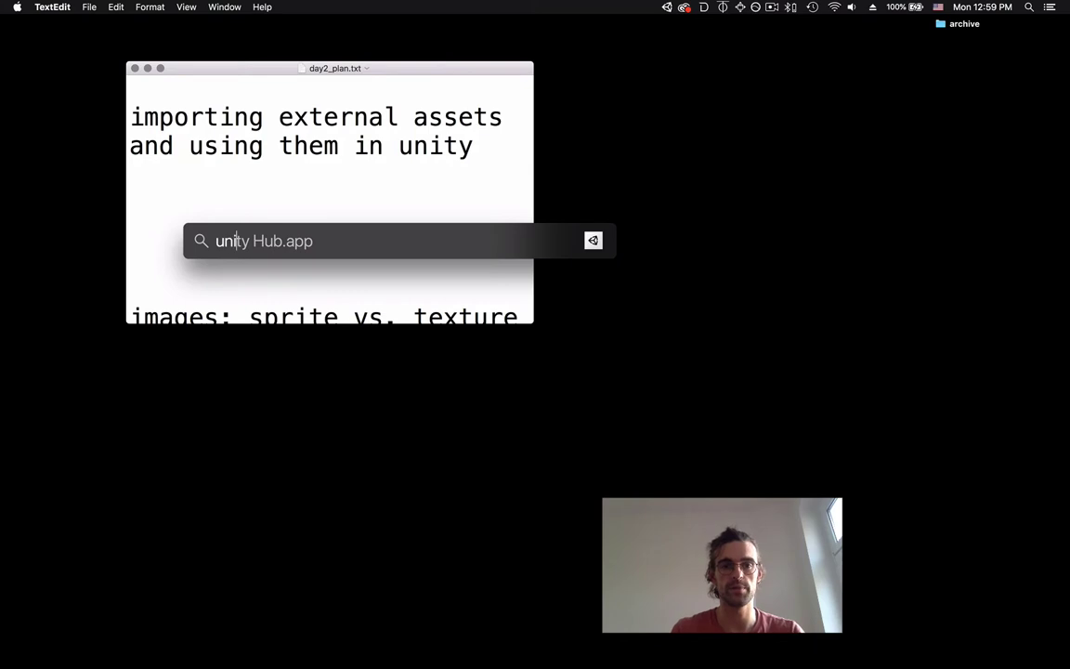
{"action": "key", "text": "Return"}
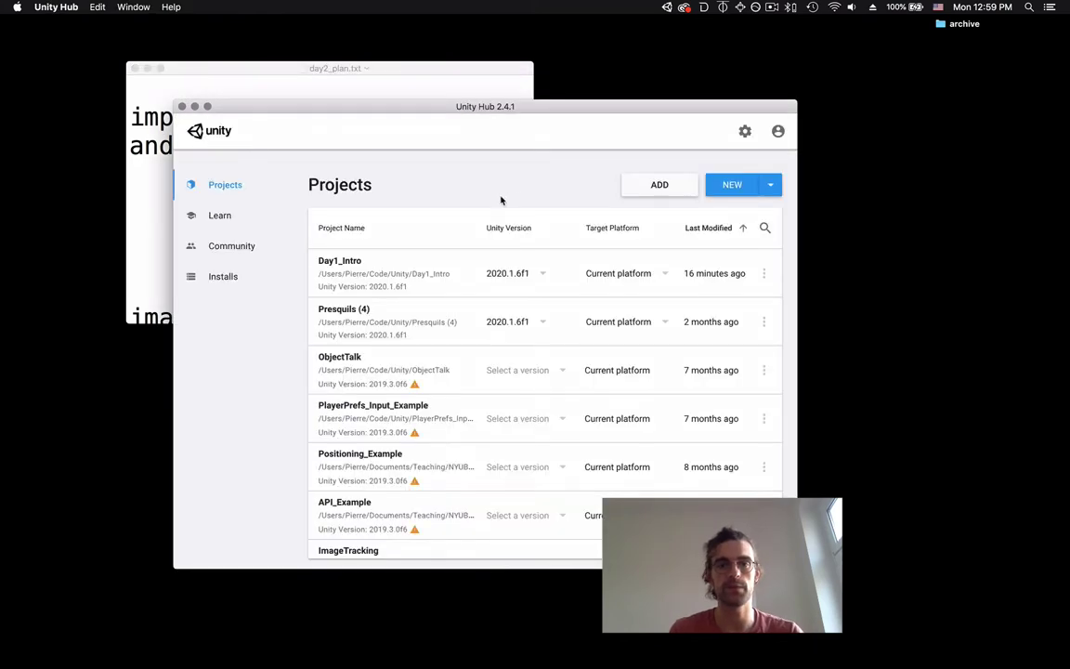
{"action": "left_click", "coordinate": [730, 185]}
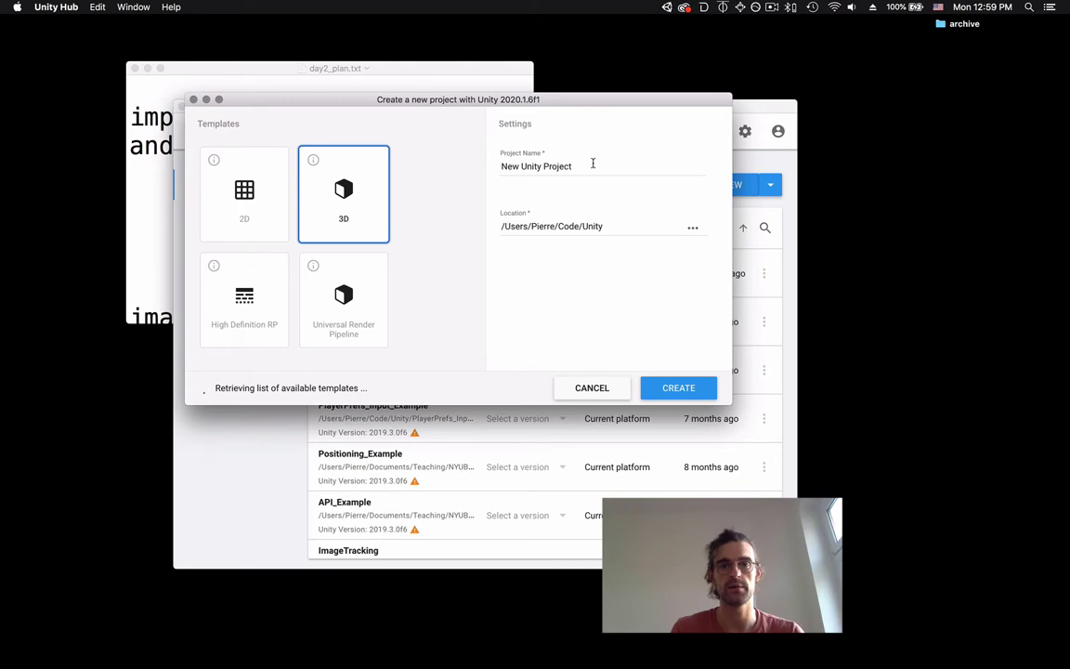
{"action": "triple_click", "coordinate": [592, 165]}
{"action": "type", "text": "Day2_Assets"}
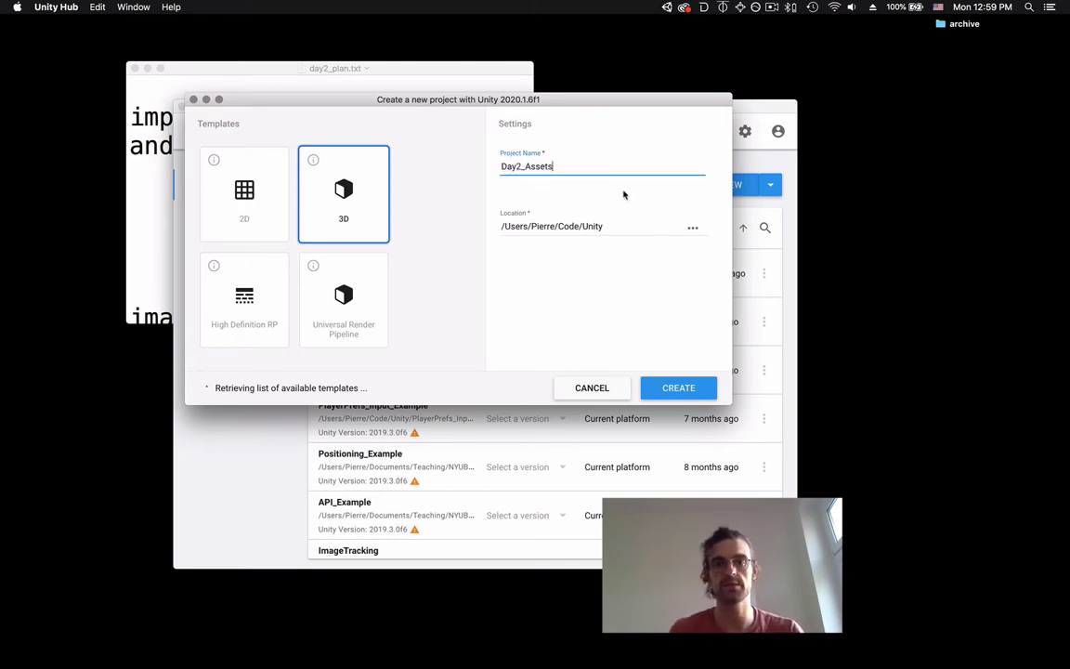
{"action": "left_click", "coordinate": [664, 388]}
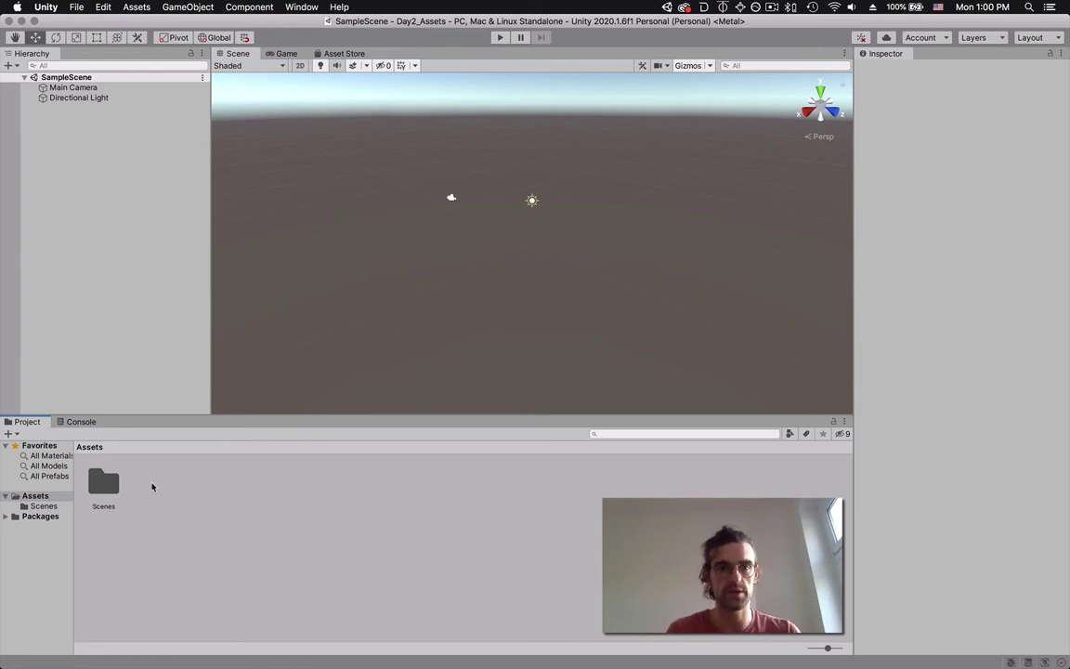
Switch to Finder and open the Downloads folder in a new window
{"action": "key", "text": "super+Tab"}
{"action": "key", "text": "super+Tab"}
{"action": "key", "text": "super+Tab"}
{"action": "key", "text": "super+Tab"}
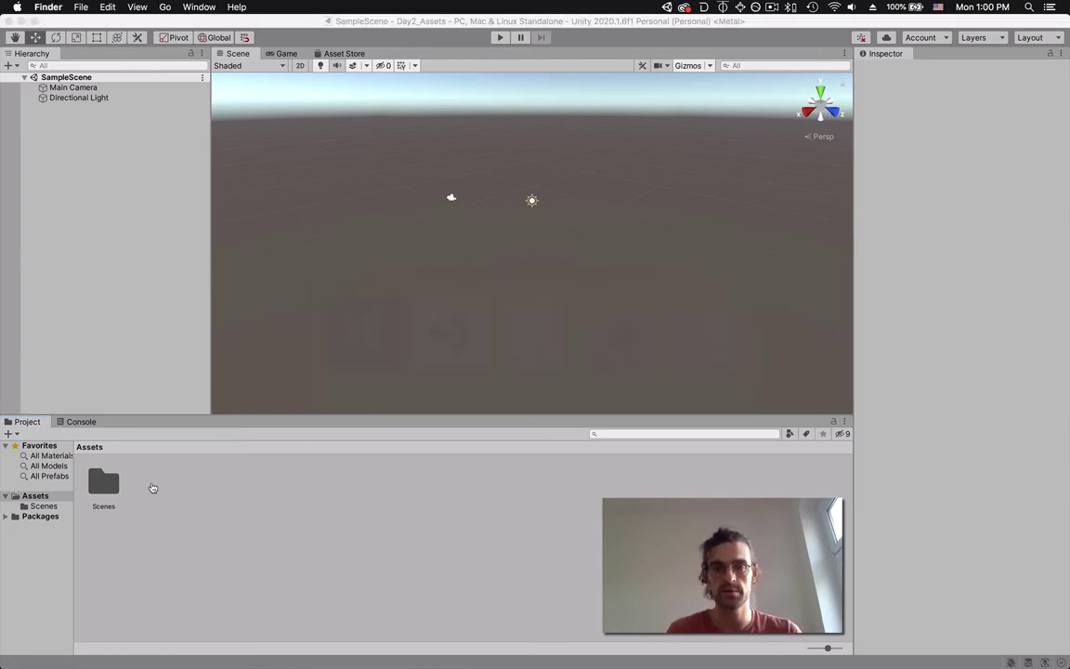
{"action": "key", "text": "super+n"}
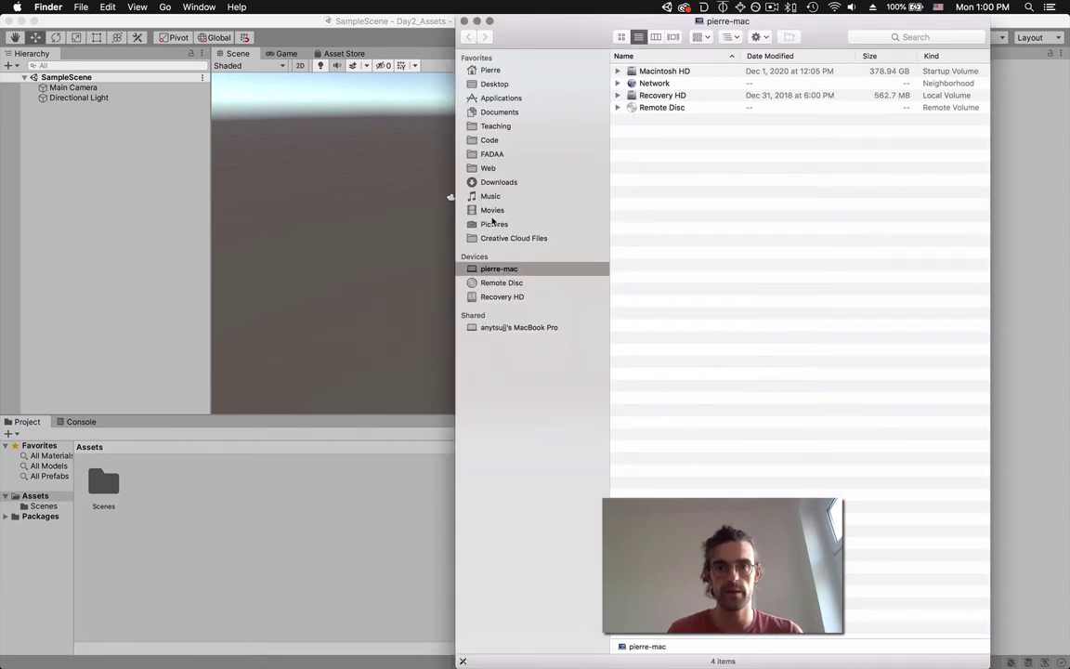
{"action": "left_click", "coordinate": [509, 182]}
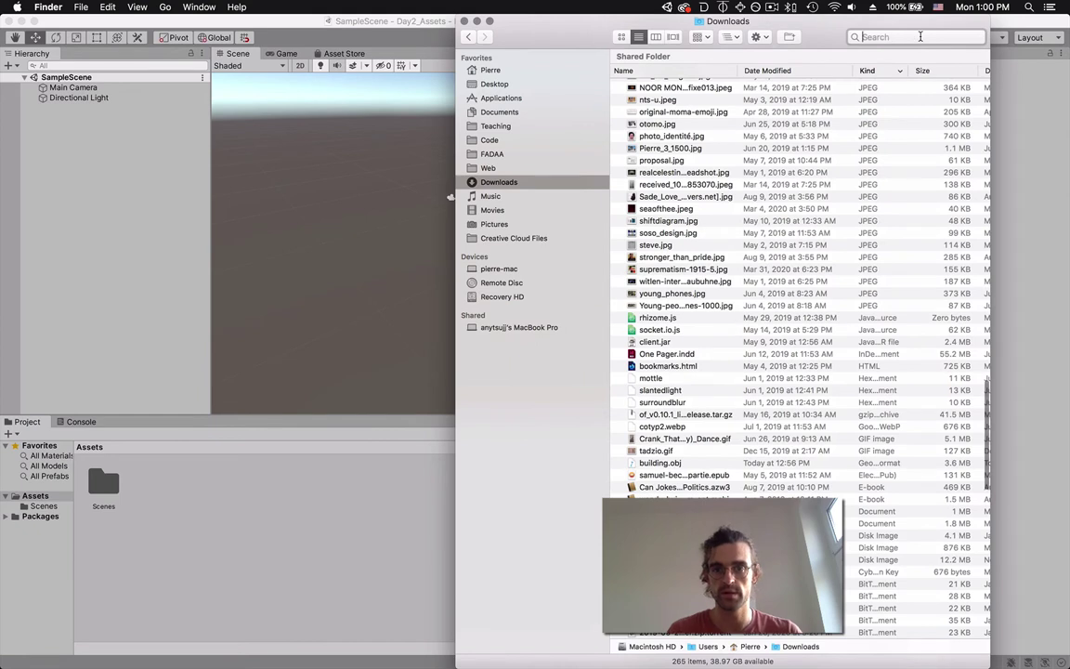
Search Downloads for "alger" and import alger_la_blanche.jpg into the Unity project's Assets folder
{"action": "key", "text": "super+f"}
{"action": "type", "text": "alger"}
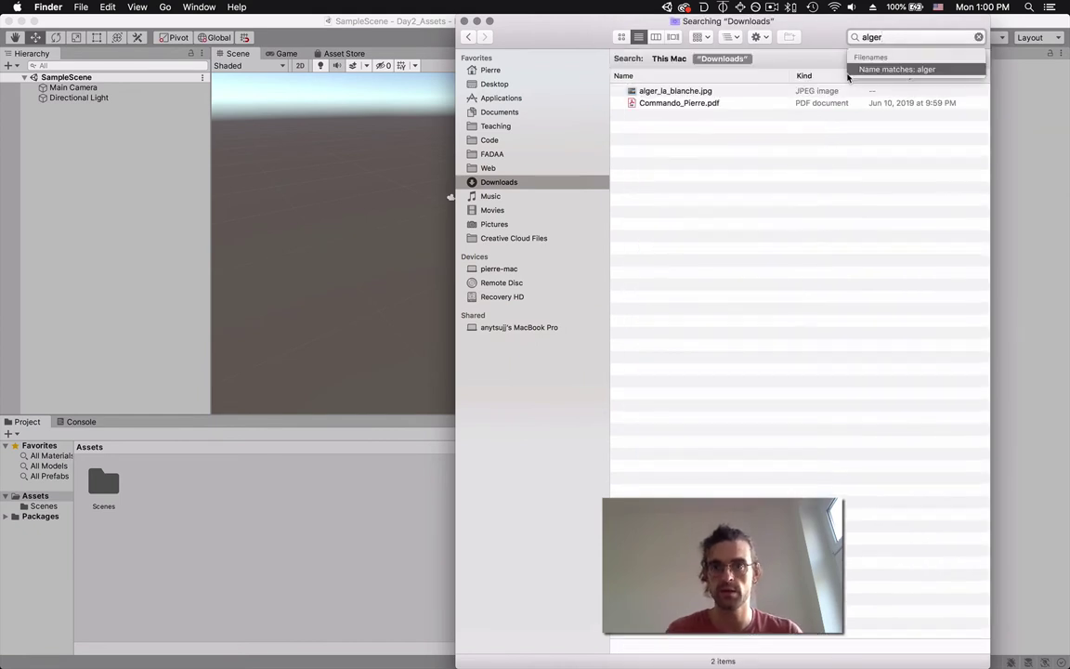
{"action": "left_click_drag", "start_coordinate": [675, 91], "coordinate": [299, 502]}
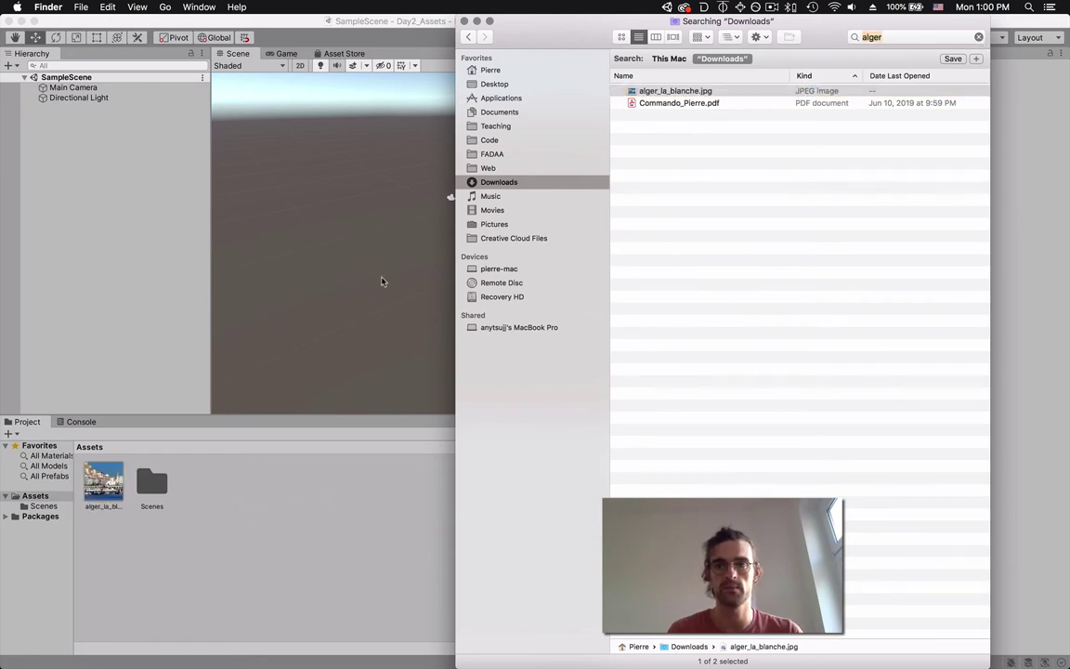
{"action": "left_click", "coordinate": [212, 561]}
Examine the import settings of the alger_la_blanche texture and enlarge its image preview
{"action": "left_click", "coordinate": [100, 478]}
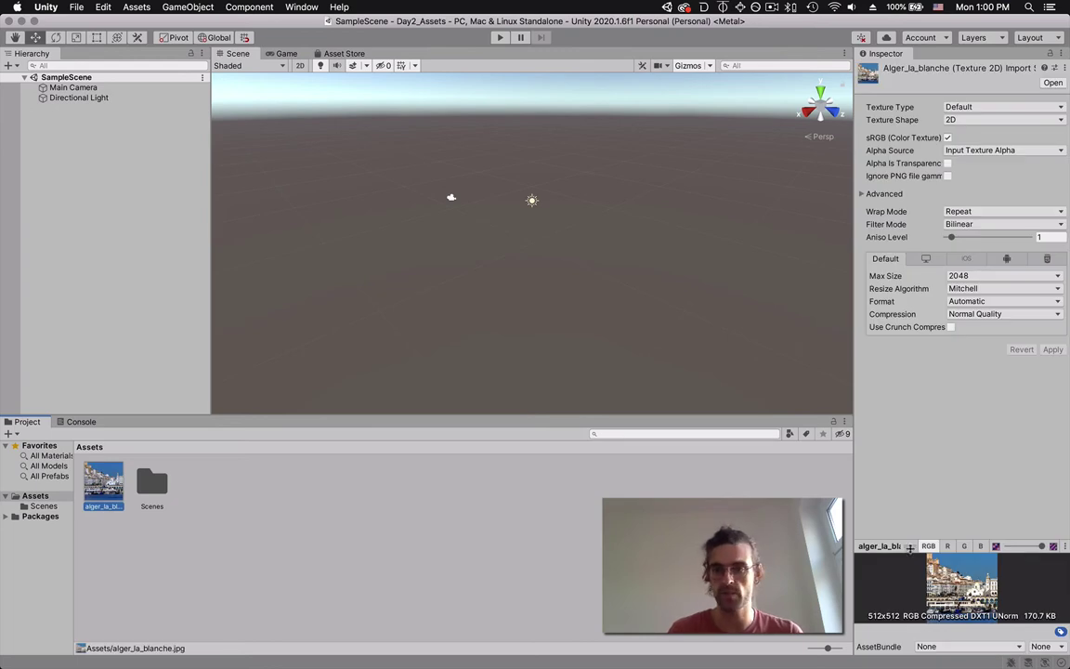
{"action": "left_click_drag", "start_coordinate": [905, 546], "coordinate": [905, 418]}
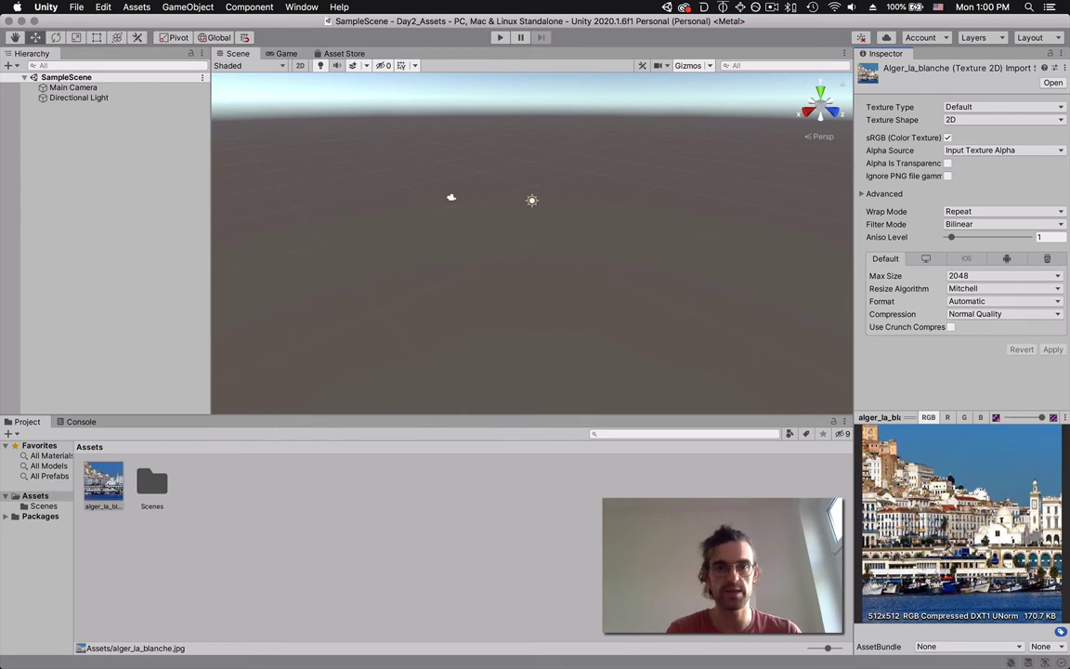
{"action": "left_click", "coordinate": [225, 490]}
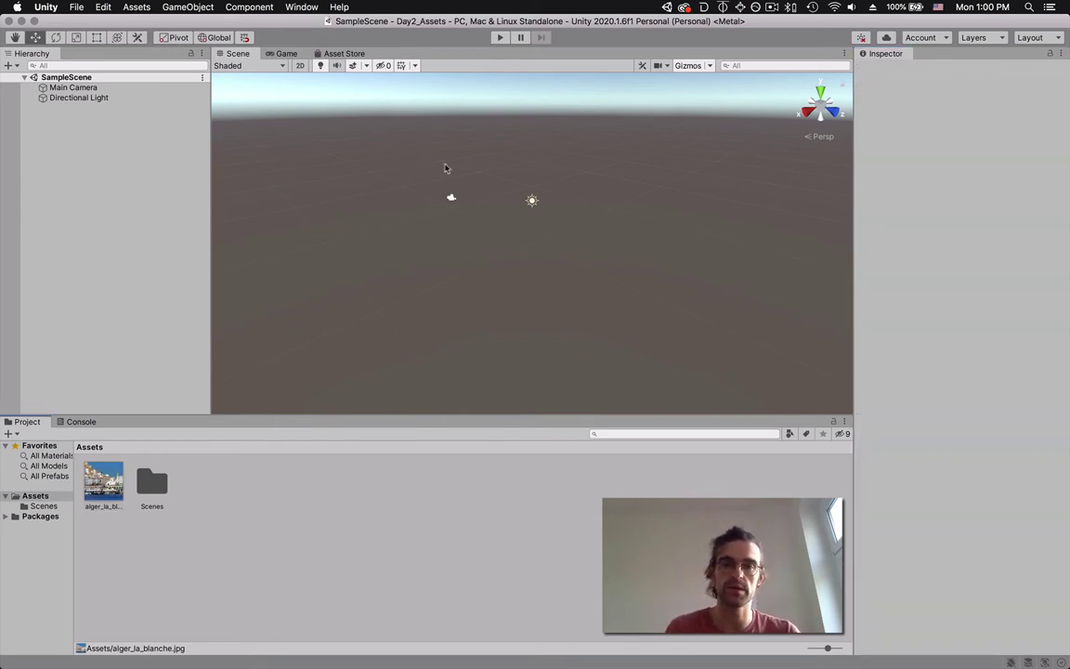
Try to place the alger_la_blanche texture directly into the scene and the object hierarchy
{"action": "left_click", "coordinate": [100, 485]}
{"action": "left_click_drag", "start_coordinate": [100, 485], "coordinate": [221, 399]}
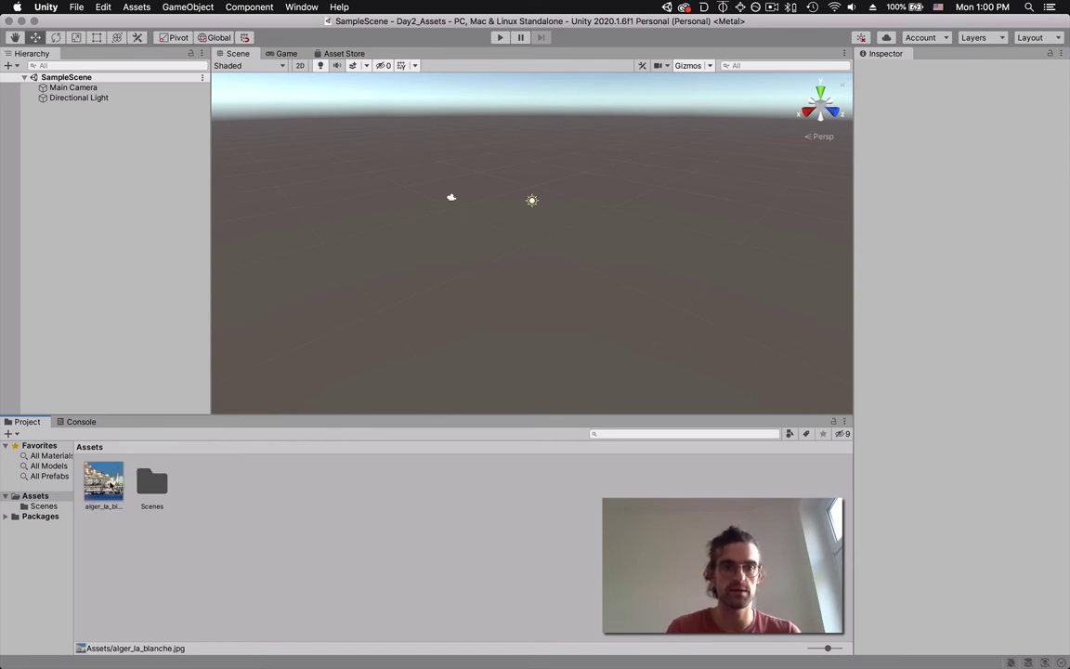
{"action": "left_click_drag", "start_coordinate": [102, 483], "coordinate": [95, 275]}
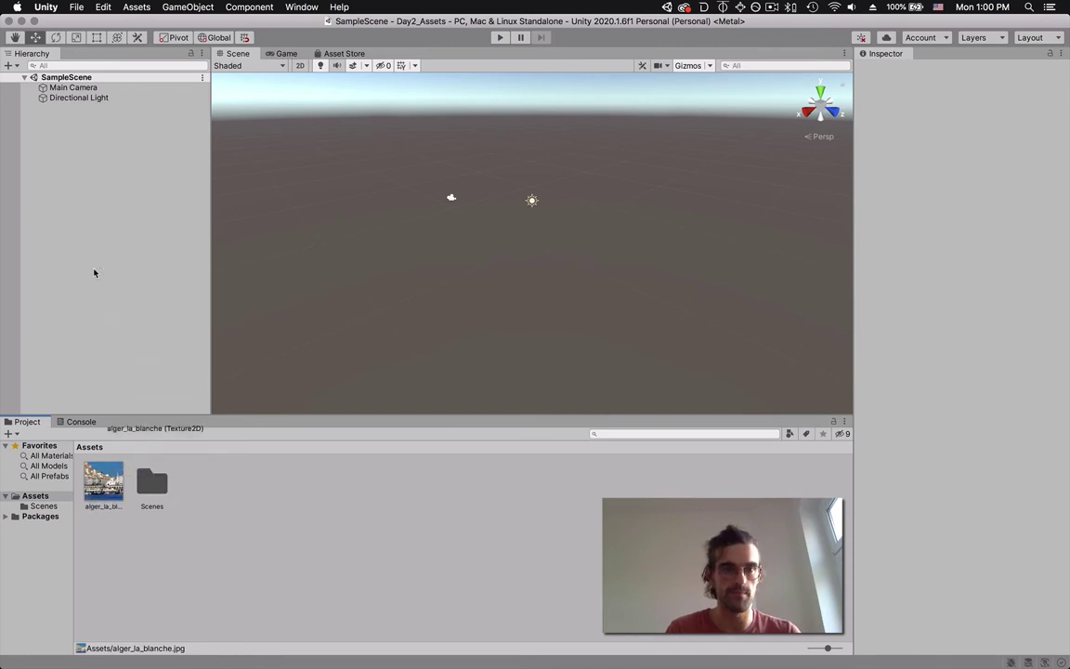
{"action": "left_click", "coordinate": [119, 500]}
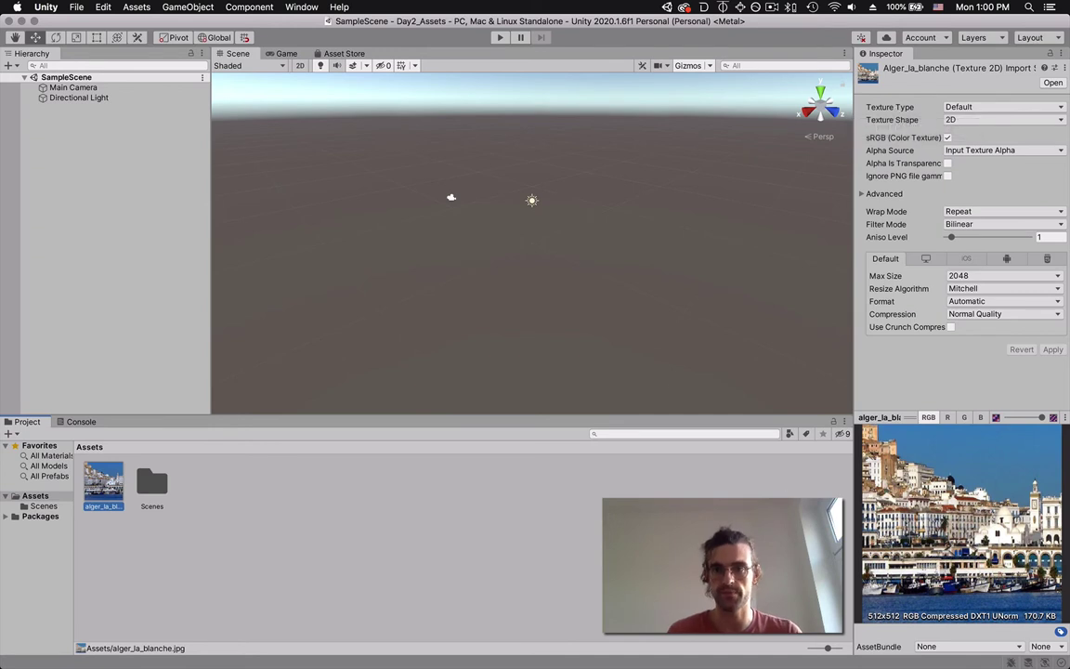
{"action": "left_click", "coordinate": [491, 575]}
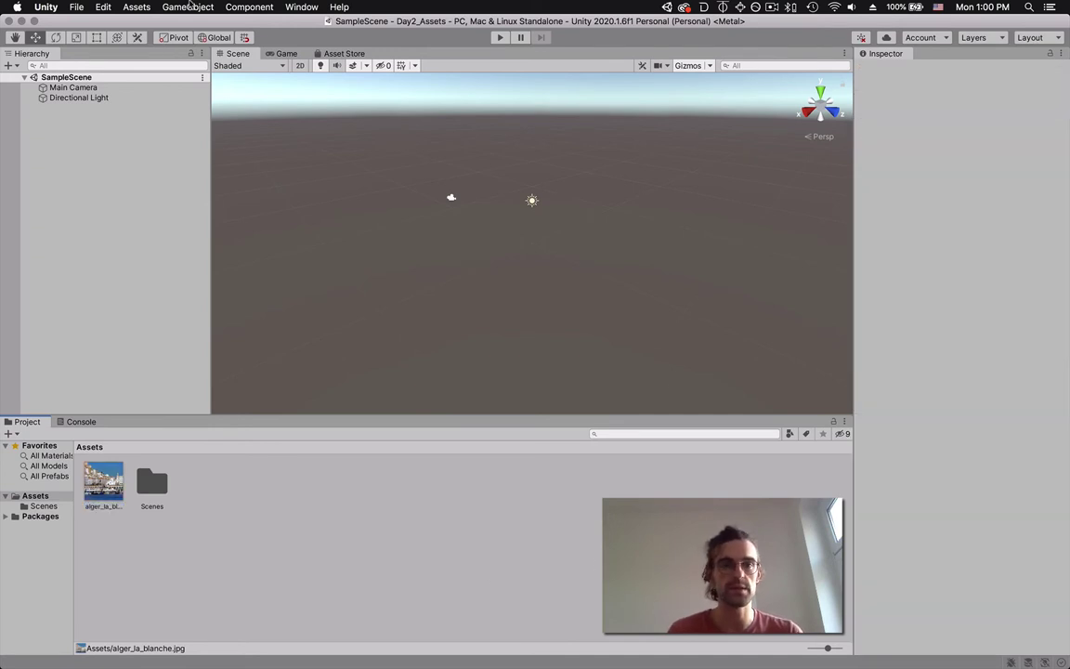
Add a 3D plane to the scene and apply the alger_la_blanche image to it as its texture
{"action": "left_click", "coordinate": [188, 7]}
{"action": "mouse_move", "coordinate": [173, 46]}
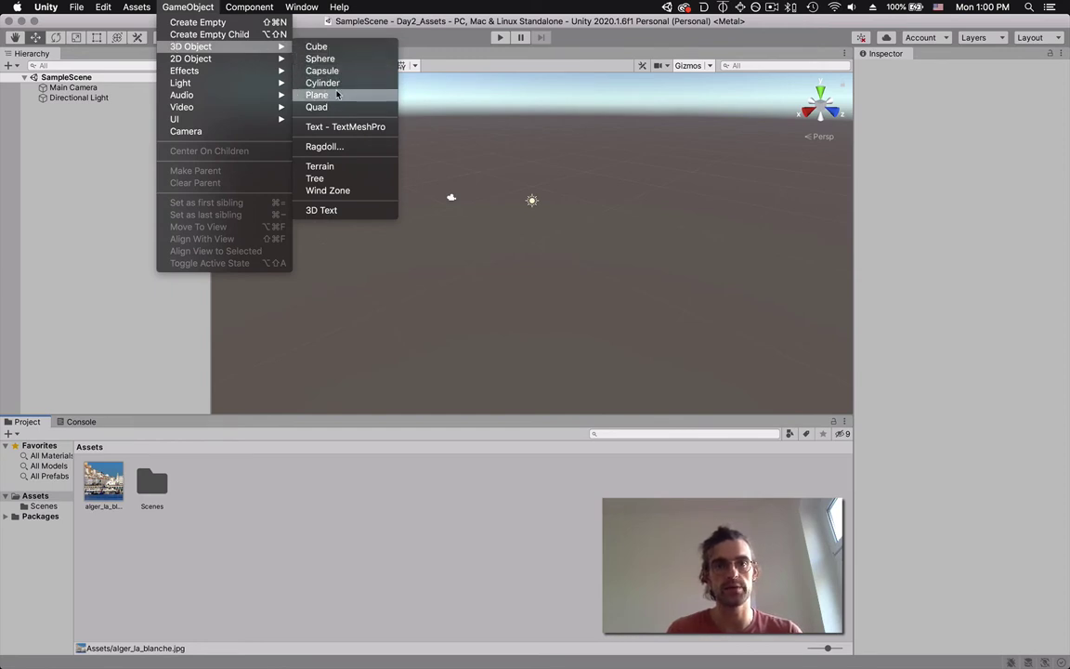
{"action": "left_click", "coordinate": [343, 96]}
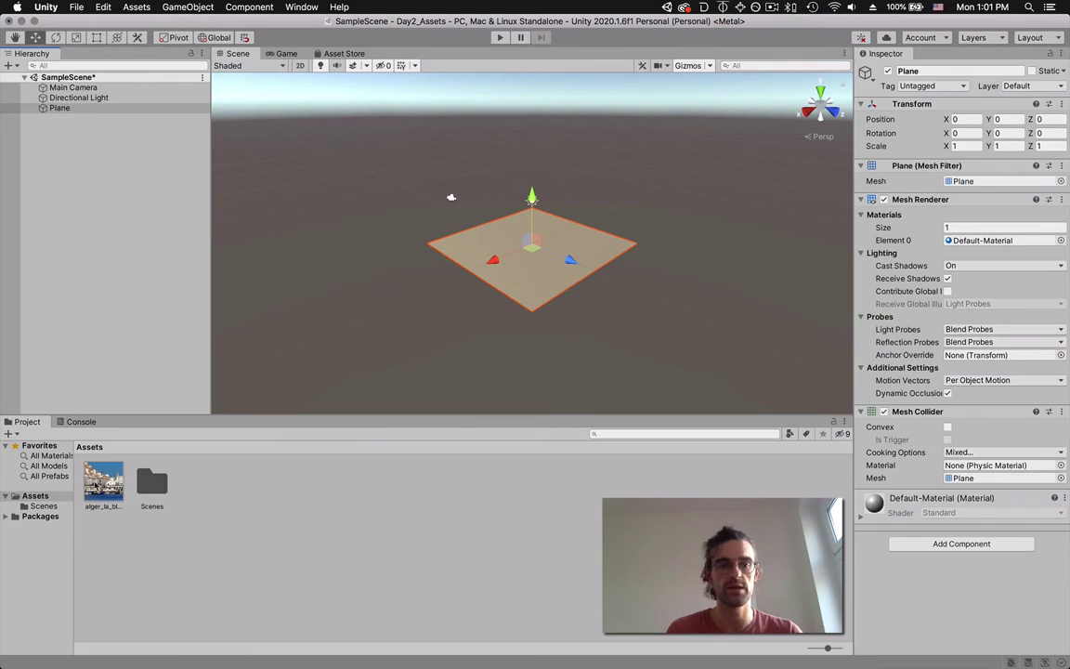
{"action": "left_click_drag", "start_coordinate": [104, 484], "coordinate": [527, 272]}
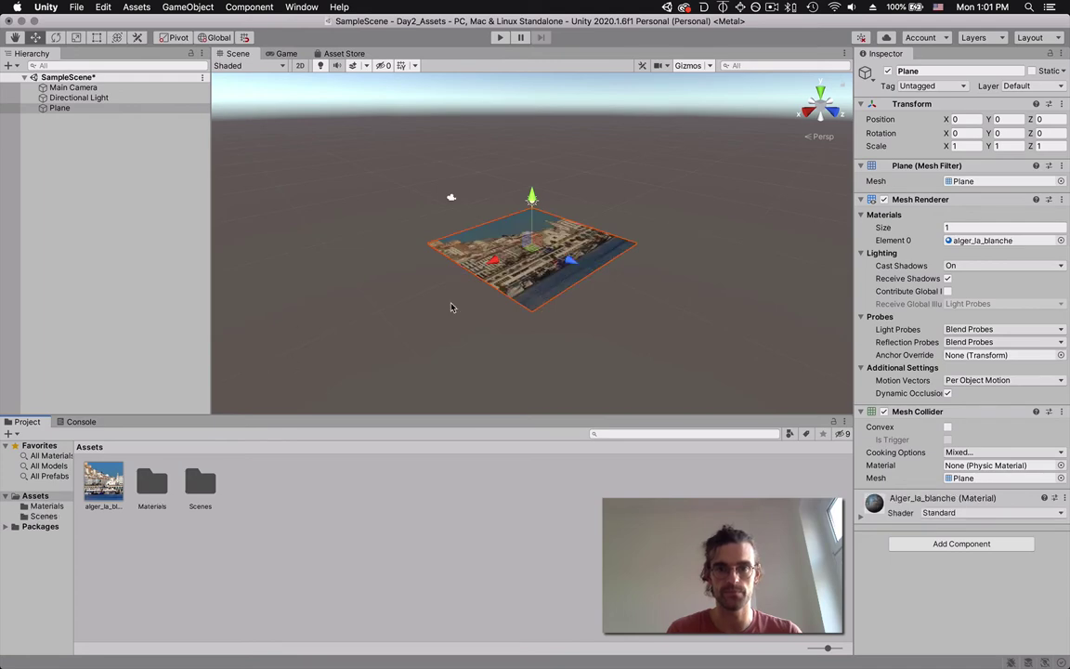
Tilt the plane freehand by about 11 degrees around the X axis and check the camera's view of it
{"action": "scroll", "coordinate": [520, 277], "scroll_direction": "up", "scroll_amount": 5}
{"action": "scroll", "coordinate": [522, 275], "scroll_direction": "down", "scroll_amount": 3}
{"action": "scroll", "coordinate": [534, 276], "scroll_direction": "down", "scroll_amount": 3}
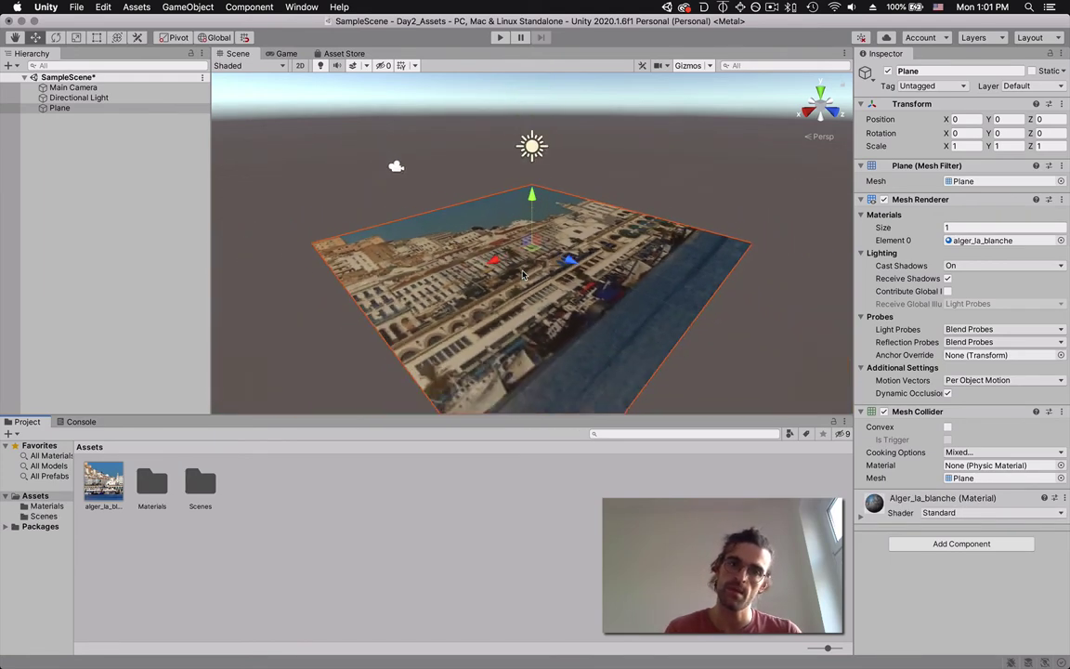
{"action": "left_click", "coordinate": [55, 37]}
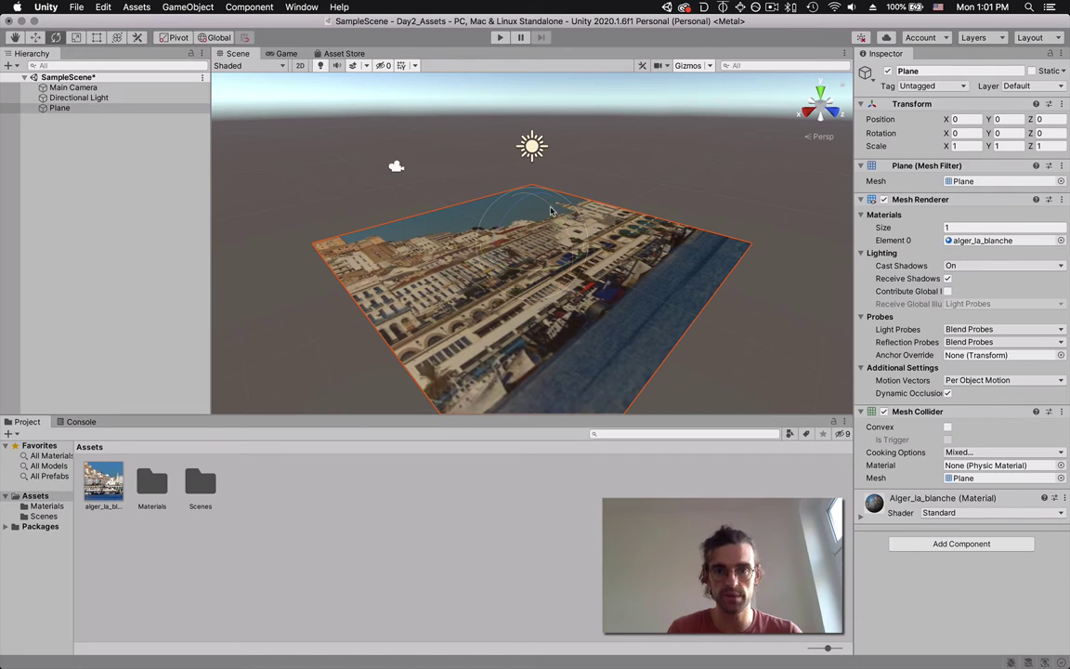
{"action": "left_click_drag", "start_coordinate": [499, 192], "coordinate": [545, 204]}
{"action": "left_click", "coordinate": [281, 54]}
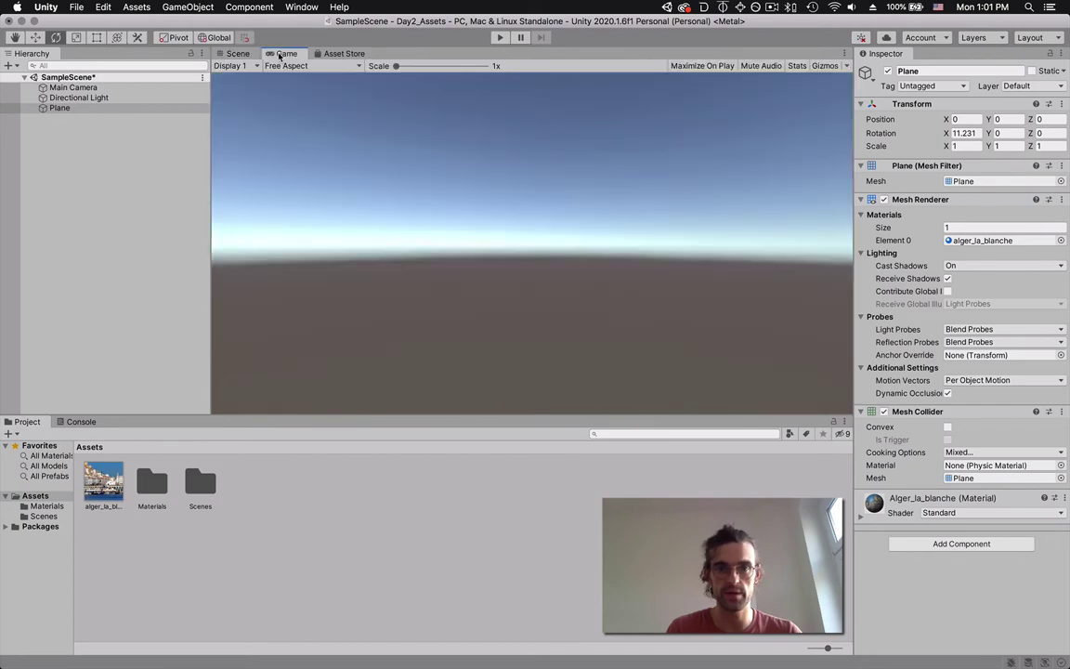
{"action": "left_click", "coordinate": [226, 53]}
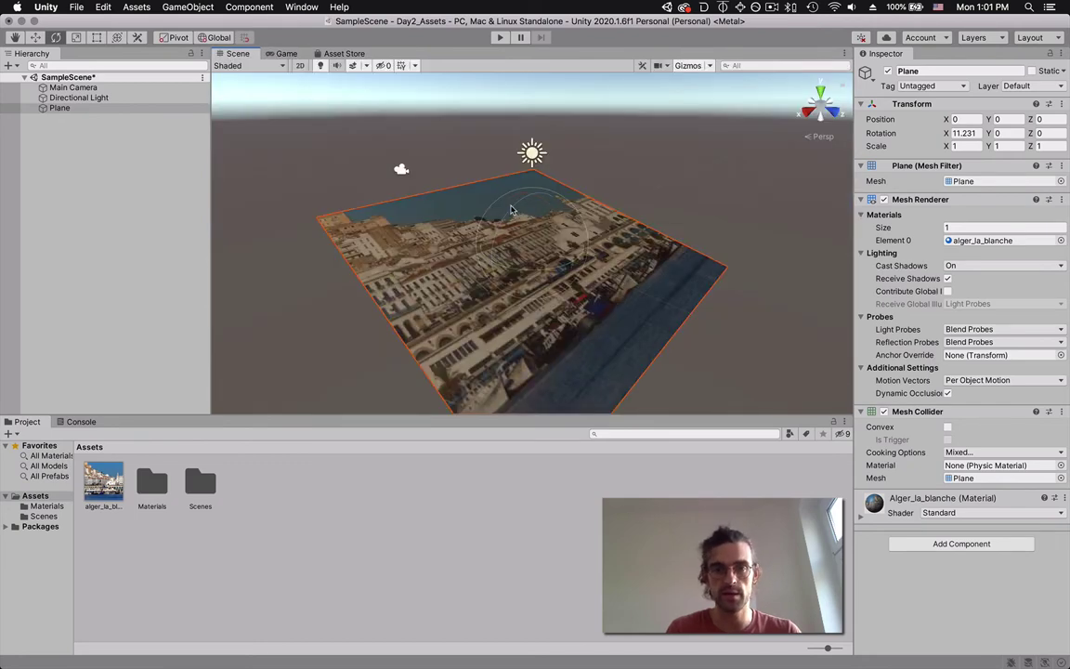
Rotate the plane freehand to roughly upright, about 76, 7 and -182 degrees in X, Y and Z, checking it in the Game view
{"action": "left_click_drag", "start_coordinate": [464, 193], "coordinate": [506, 264]}
{"action": "left_click_drag", "start_coordinate": [552, 215], "coordinate": [610, 339]}
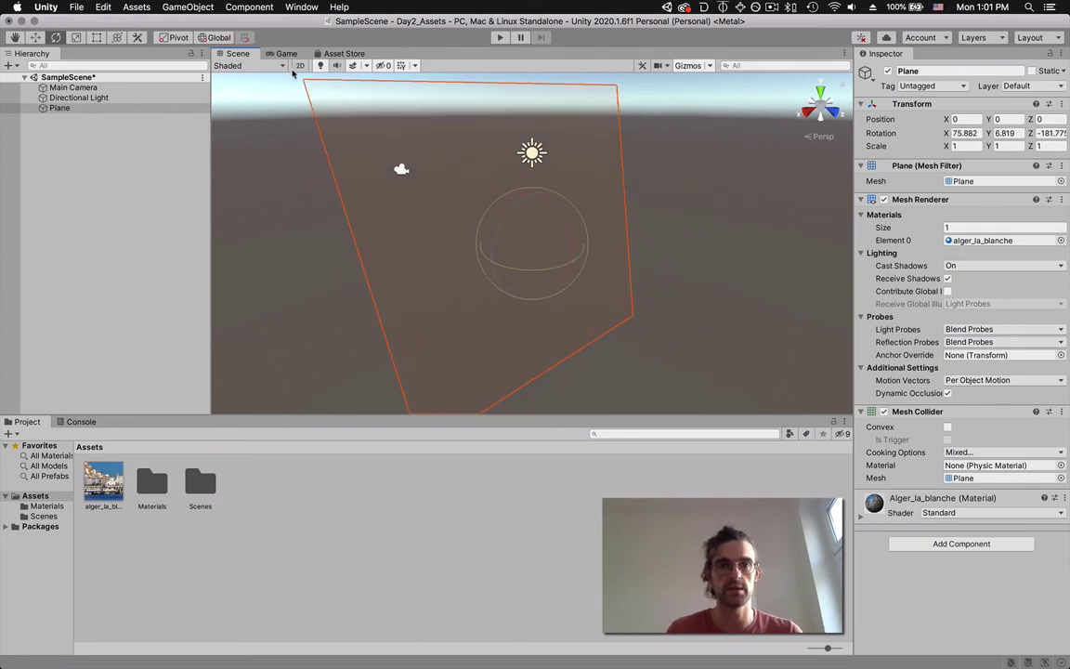
{"action": "left_click", "coordinate": [283, 54]}
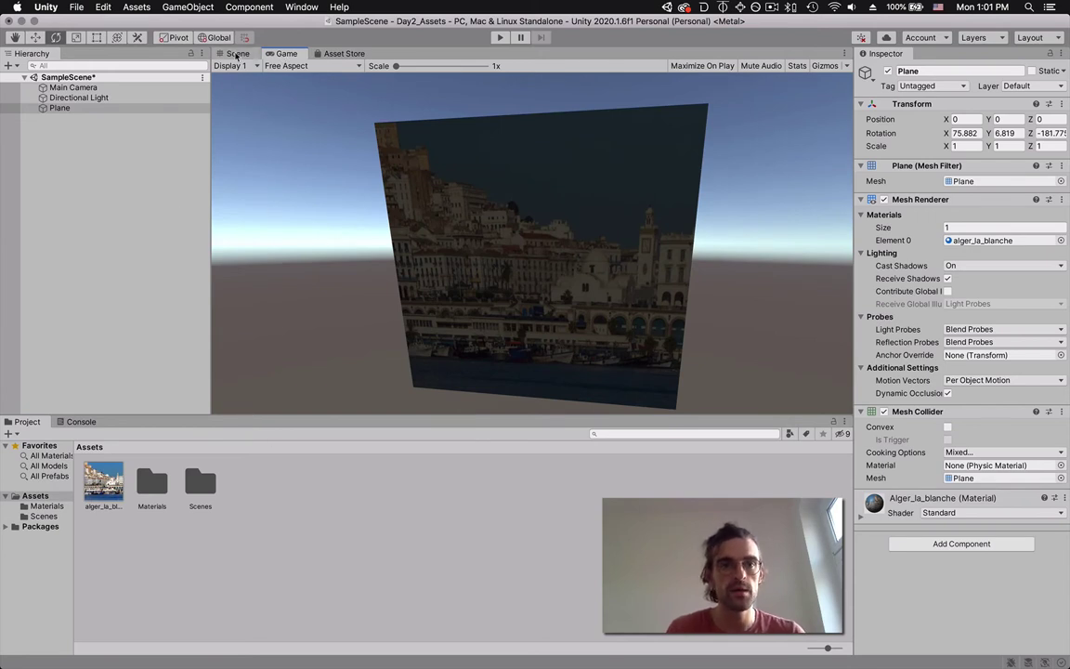
{"action": "left_click", "coordinate": [237, 53]}
{"action": "left_click_drag", "start_coordinate": [546, 210], "coordinate": [540, 221]}
Set the plane's rotation to X 90, Y 0, Z -180 and check the result in the Game view
{"action": "left_click", "coordinate": [959, 132]}
{"action": "type", "text": "90"}
{"action": "key", "text": "Tab"}
{"action": "type", "text": "0"}
{"action": "key", "text": "Tab"}
{"action": "type", "text": "-180"}
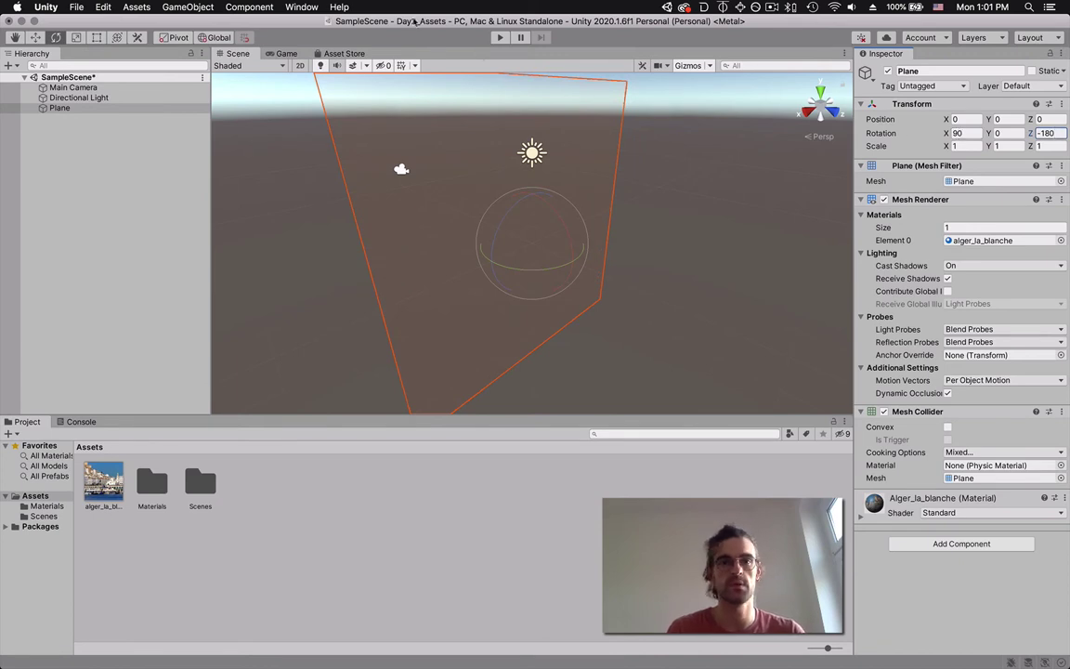
{"action": "left_click", "coordinate": [285, 54]}
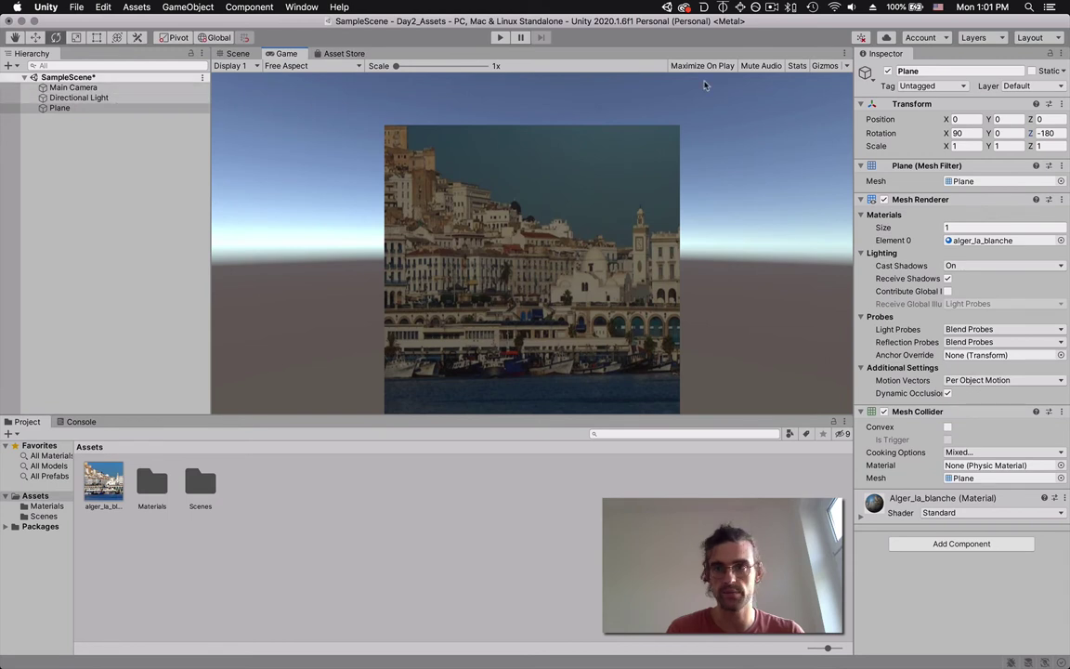
Raise the plane to about Y 0.78, return to the Scene view and save the scene
{"action": "left_click_drag", "start_coordinate": [990, 119], "coordinate": [1008, 122]}
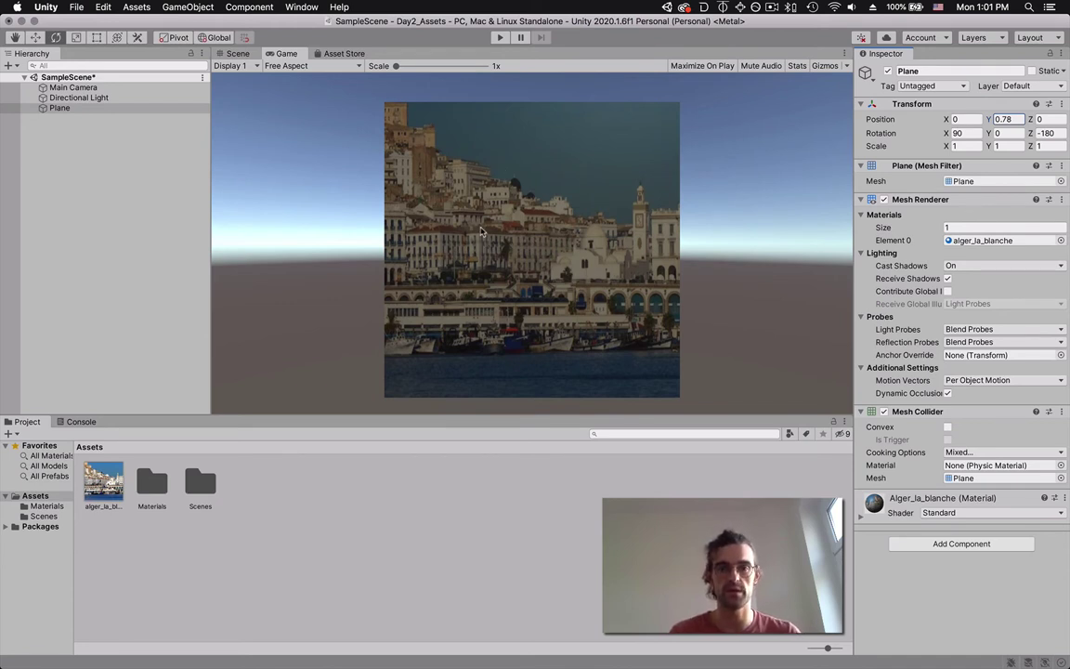
{"action": "left_click", "coordinate": [233, 53]}
{"action": "key", "text": "super+s"}
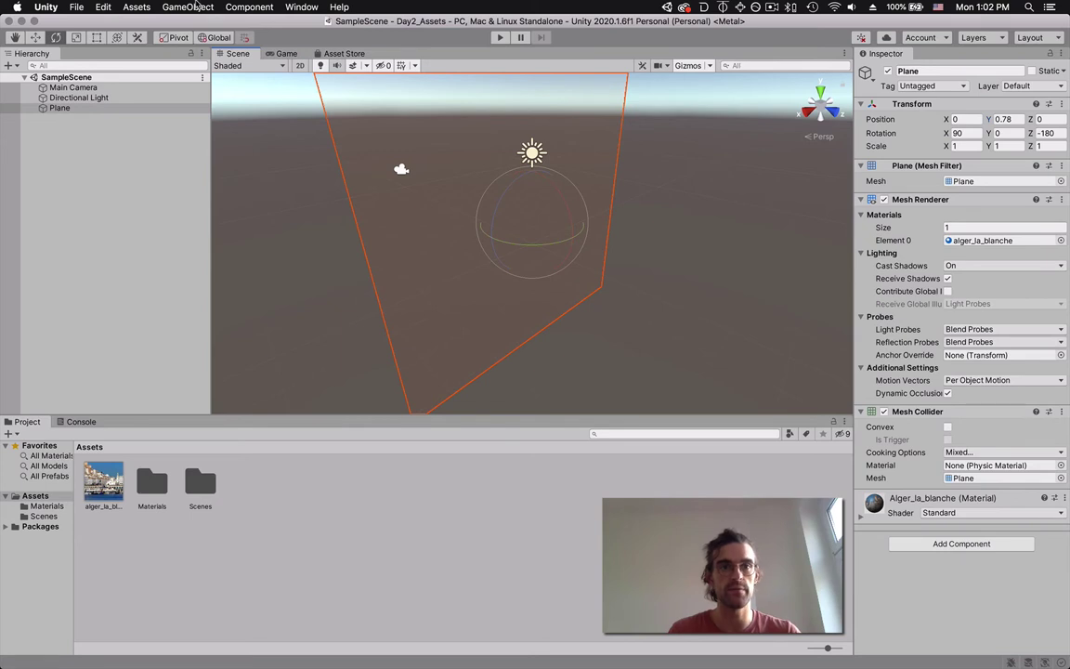
Add a 3D cube to the scene and move it along the Z axis to about -2.32
{"action": "left_click", "coordinate": [185, 6]}
{"action": "mouse_move", "coordinate": [182, 46]}
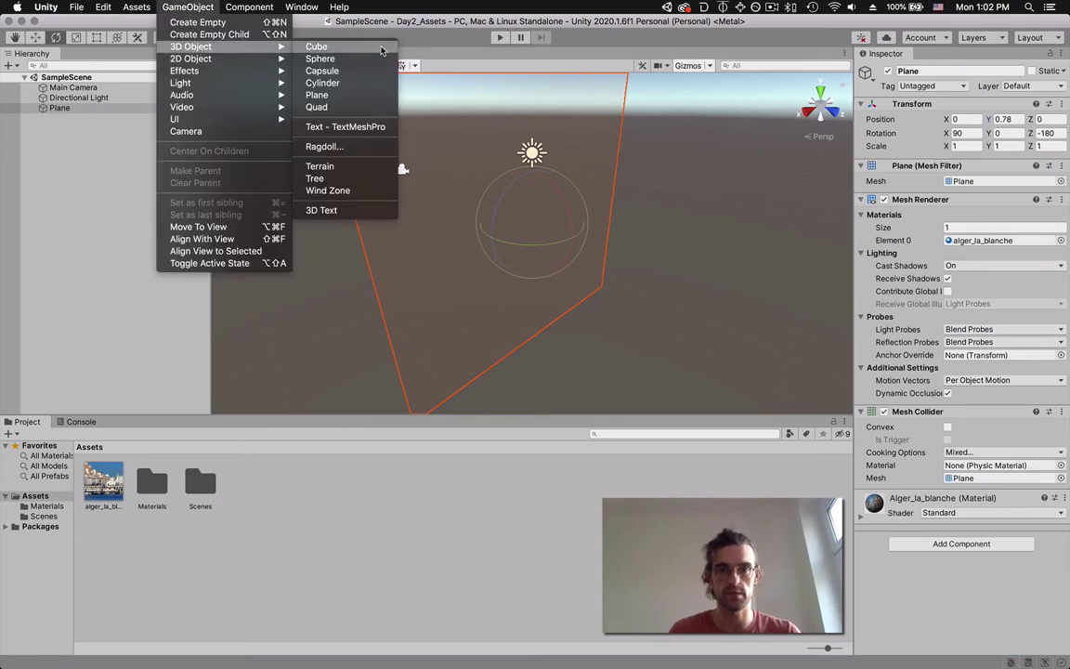
{"action": "left_click", "coordinate": [381, 46]}
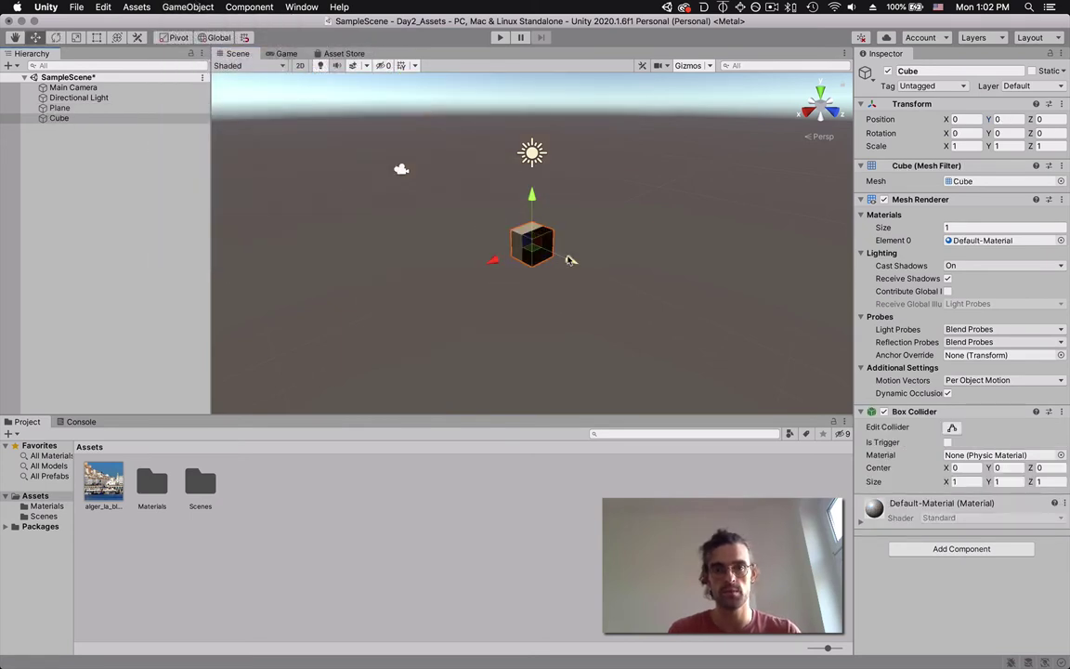
{"action": "left_click_drag", "start_coordinate": [568, 259], "coordinate": [513, 249]}
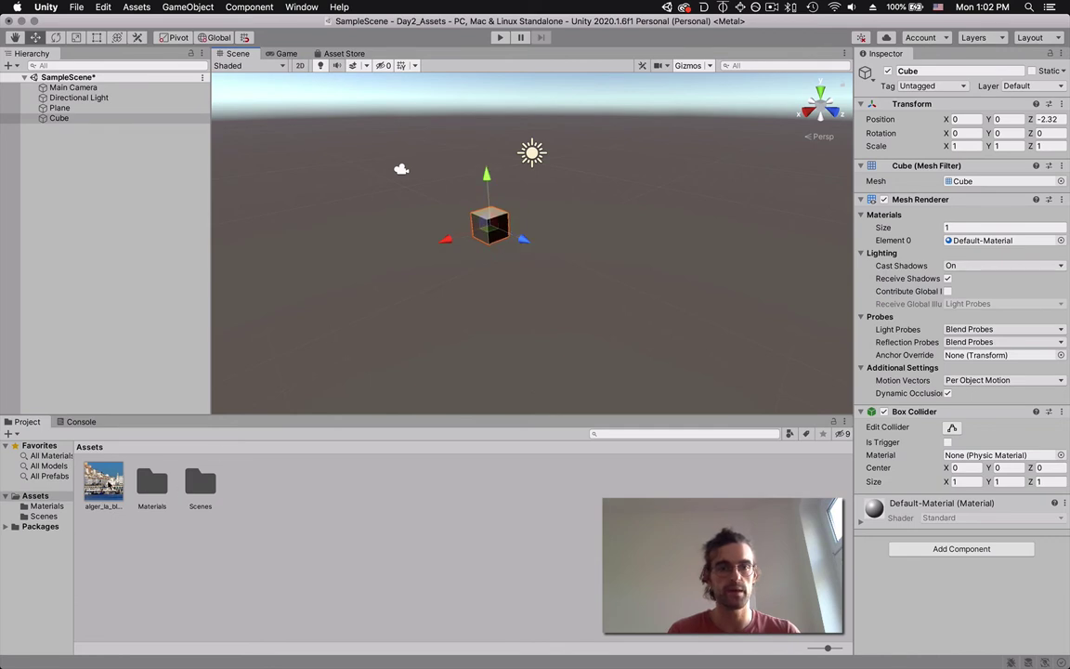
Apply the alger_la_blanche image to the cube as its texture and inspect the textured faces from another angle
{"action": "left_click_drag", "start_coordinate": [104, 481], "coordinate": [473, 219]}
{"action": "scroll", "coordinate": [474, 218], "scroll_direction": "up", "scroll_amount": 5}
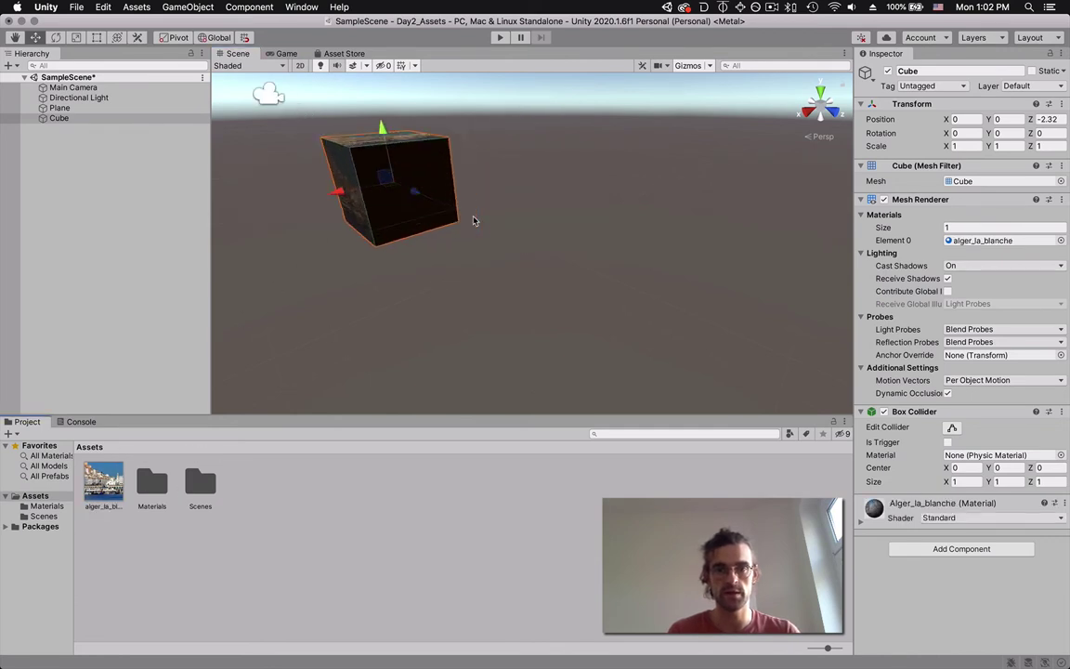
{"action": "scroll", "coordinate": [475, 220], "scroll_direction": "down", "scroll_amount": 5}
{"action": "scroll", "coordinate": [473, 220], "scroll_direction": "up", "scroll_amount": 5}
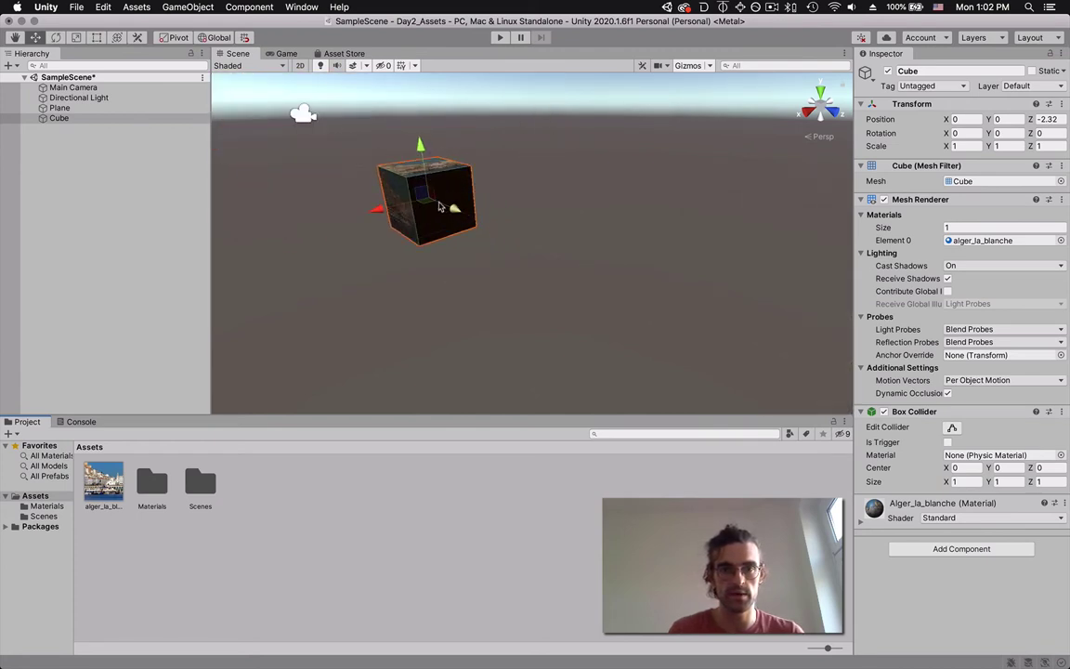
{"action": "left_click", "coordinate": [103, 482]}
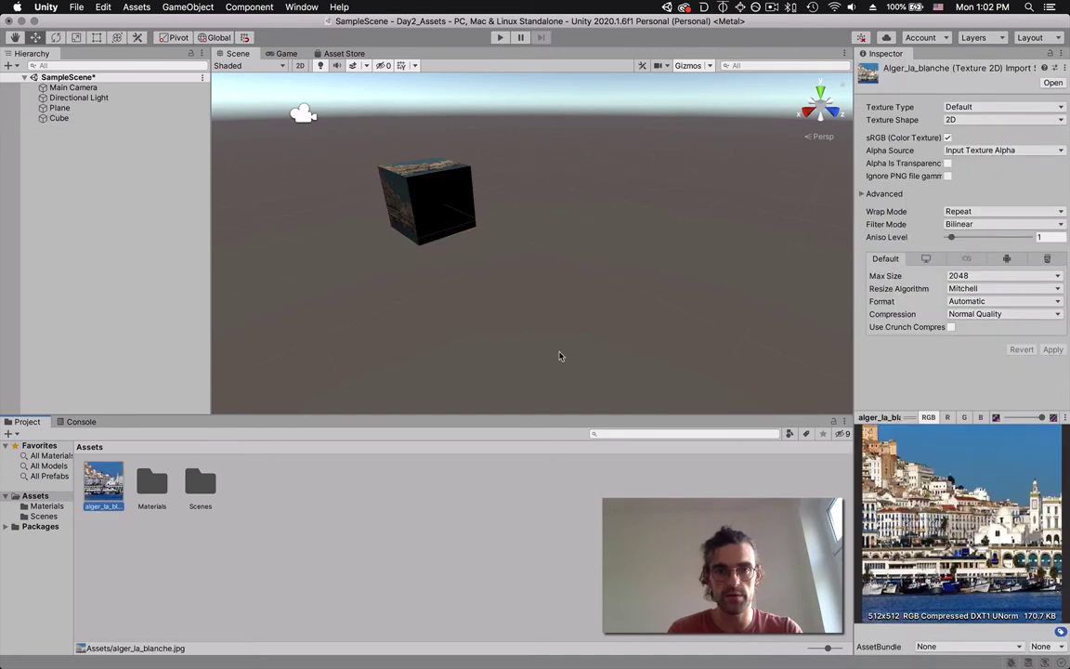
{"action": "left_click", "coordinate": [15, 38]}
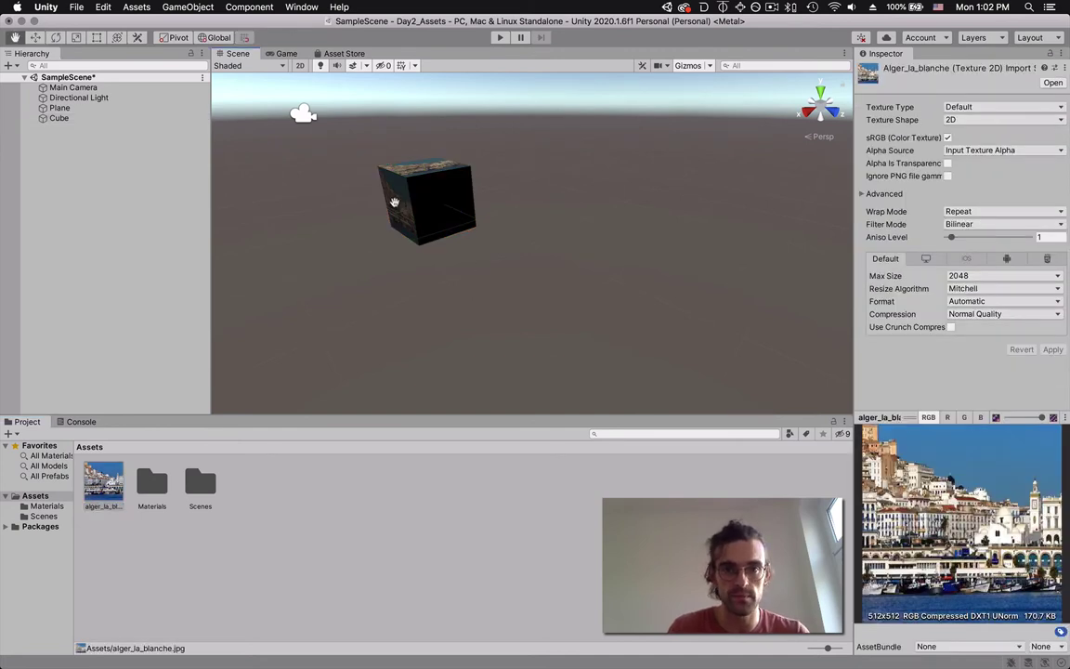
{"action": "left_click_drag", "start_coordinate": [406, 220], "coordinate": [567, 254]}
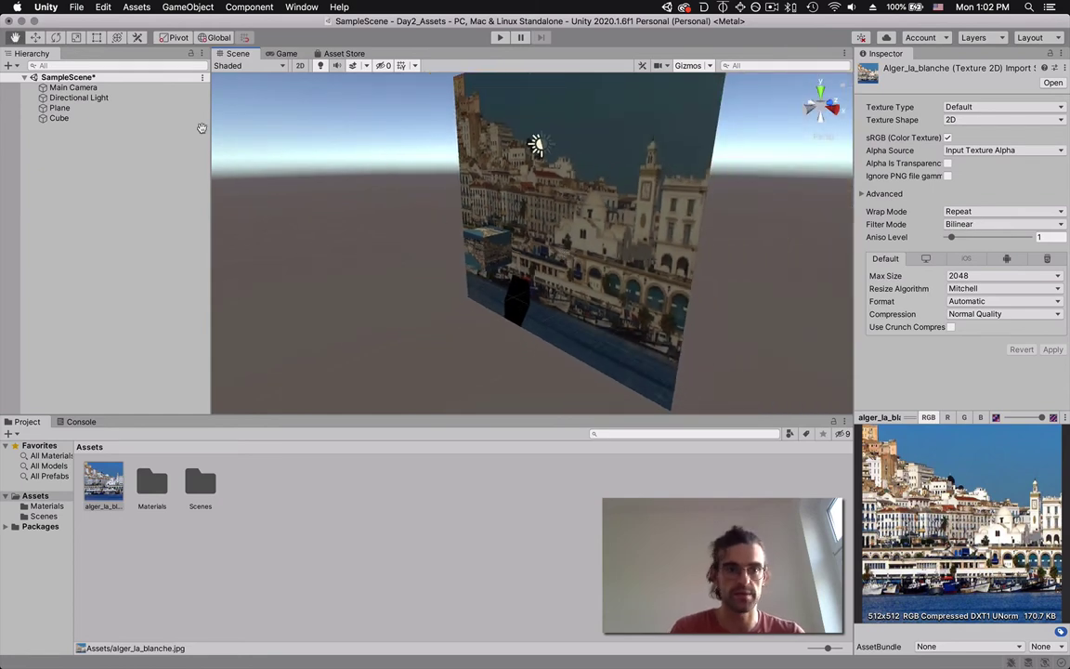
Try scaling the plane freehand with the Scale tool, stretching its Y scale to about 2.32
{"action": "left_click", "coordinate": [80, 110]}
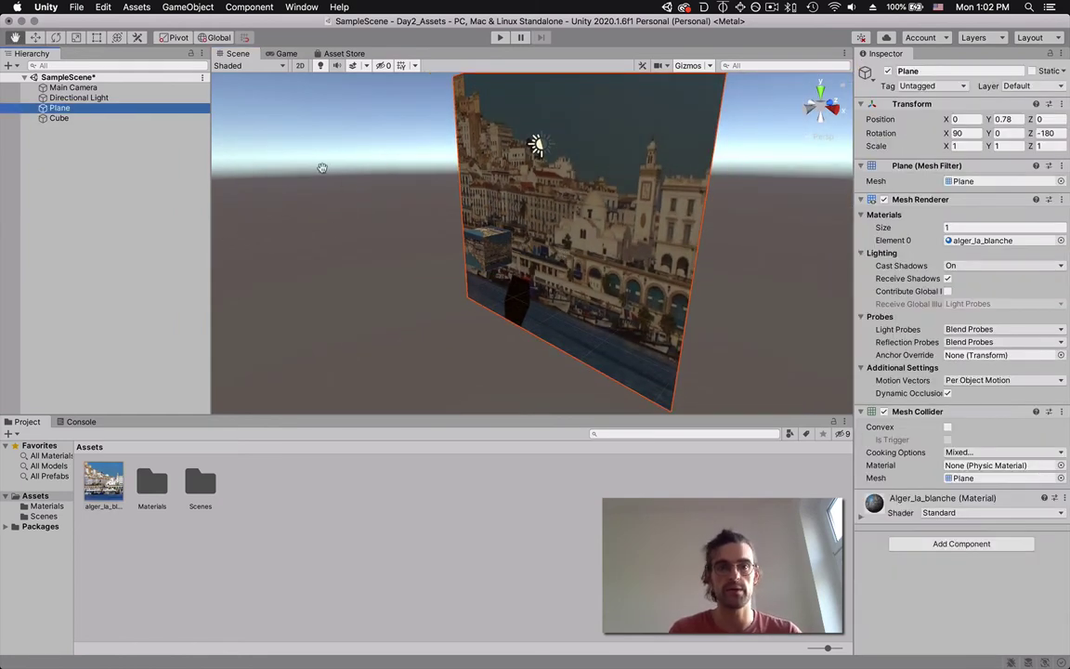
{"action": "left_click", "coordinate": [77, 37]}
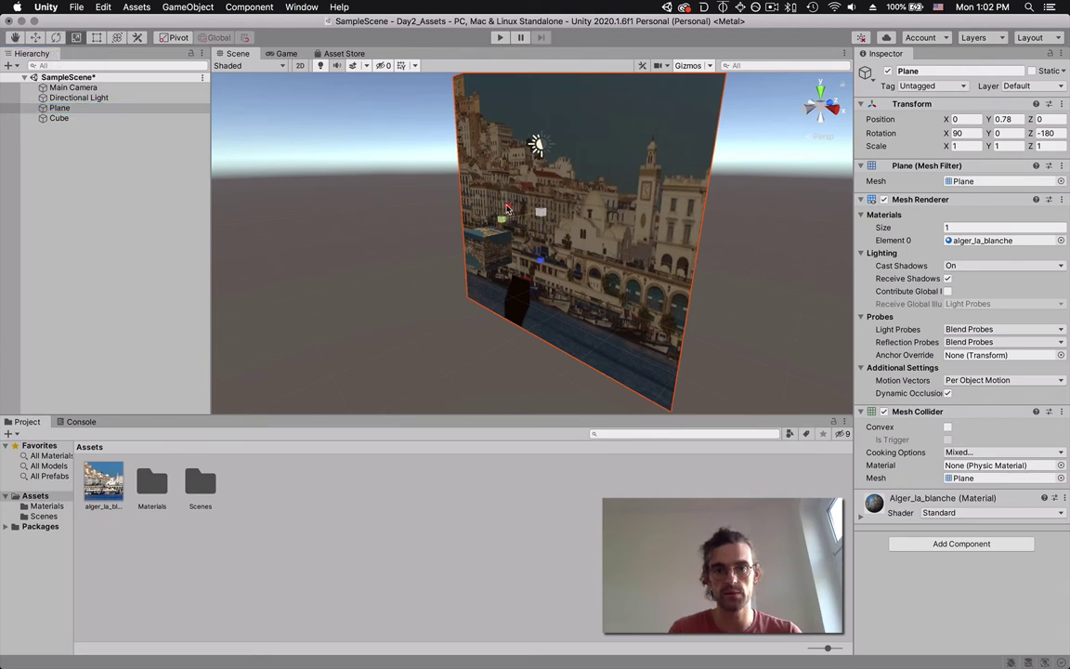
{"action": "left_click_drag", "start_coordinate": [502, 215], "coordinate": [409, 207]}
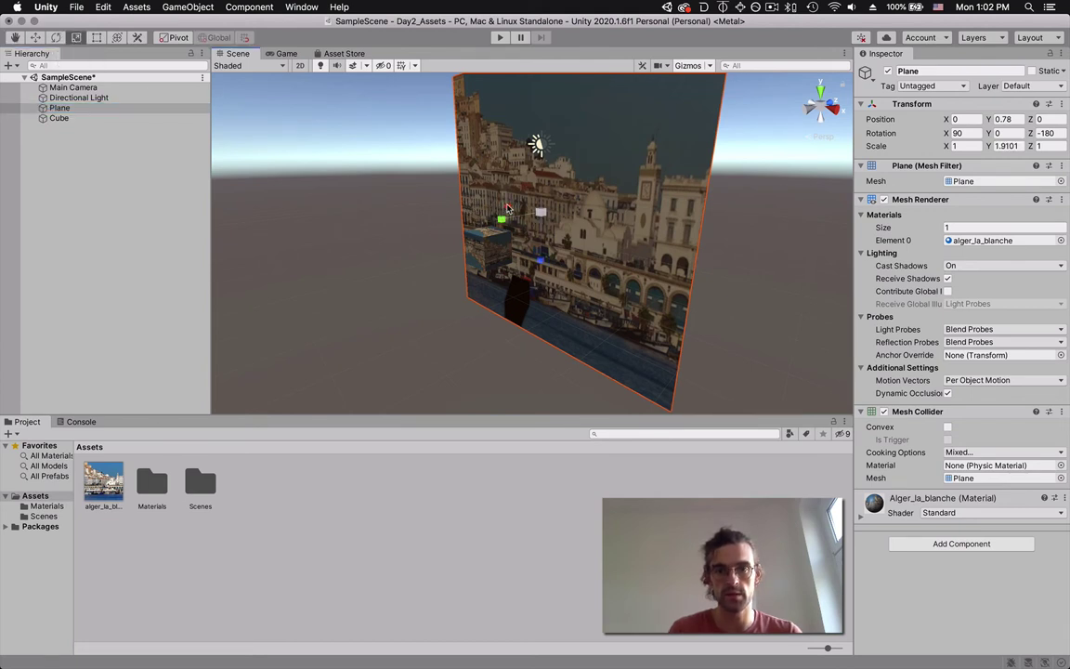
{"action": "mouse_move", "coordinate": [507, 208]}
{"action": "left_mouse_down"}
{"action": "mouse_move", "coordinate": [443, 181]}
{"action": "mouse_move", "coordinate": [437, 194]}
{"action": "mouse_move", "coordinate": [367, 194]}
{"action": "mouse_move", "coordinate": [506, 194]}
{"action": "left_mouse_up"}
Set the plane's X and Y scale to 1
{"action": "left_click", "coordinate": [967, 146]}
{"action": "type", "text": "1"}
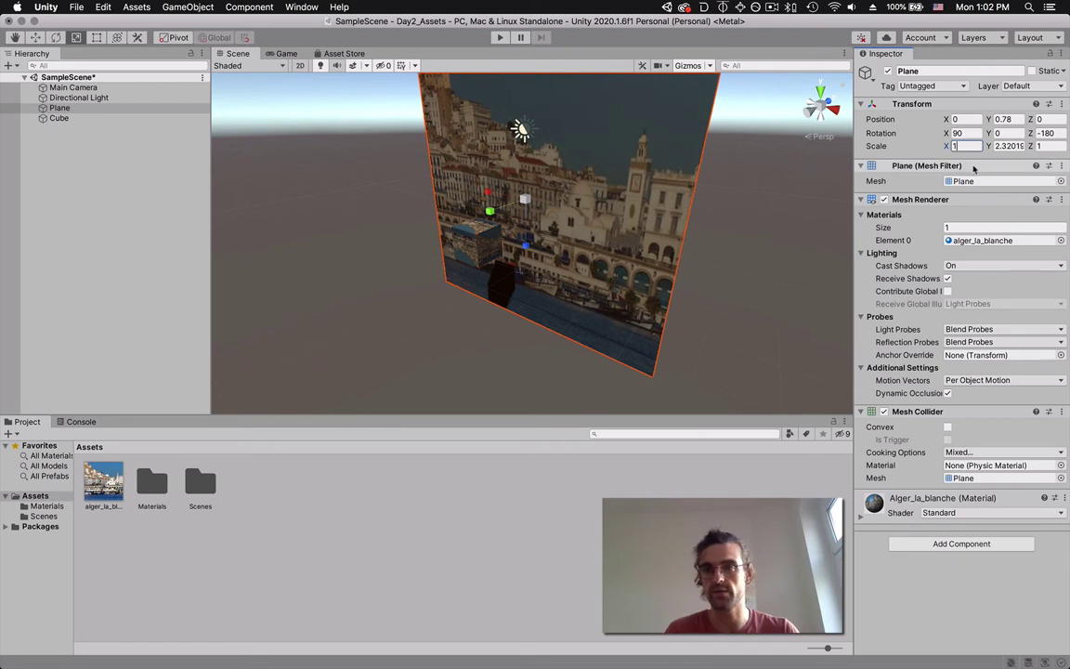
{"action": "key", "text": "Tab"}
{"action": "type", "text": "1"}
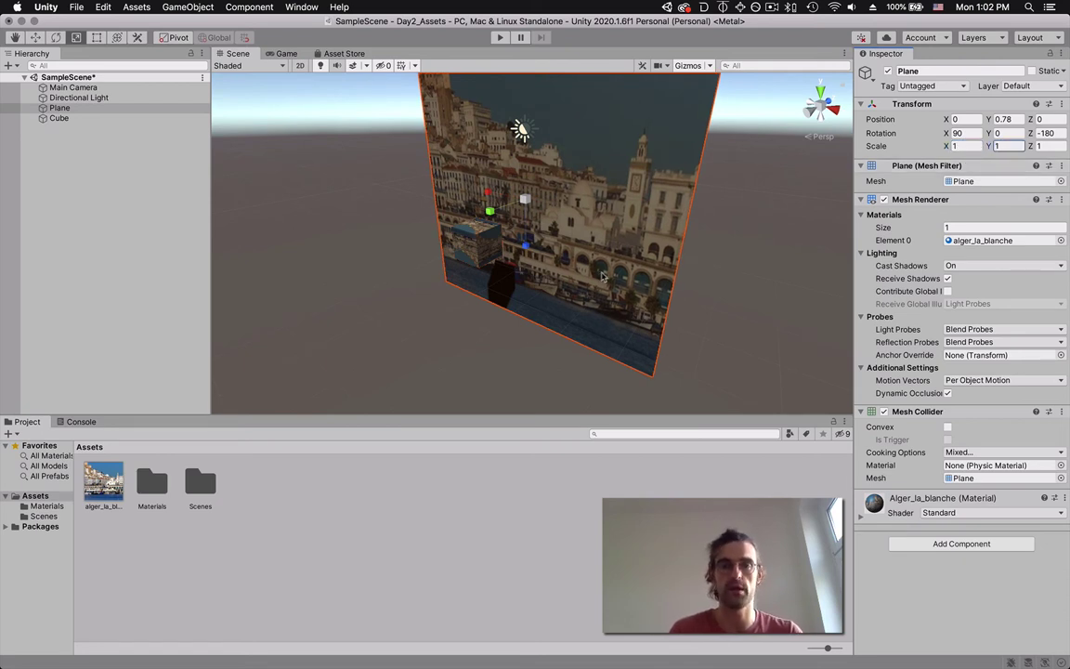
Delete the plane from the scene
{"action": "left_click", "coordinate": [85, 136]}
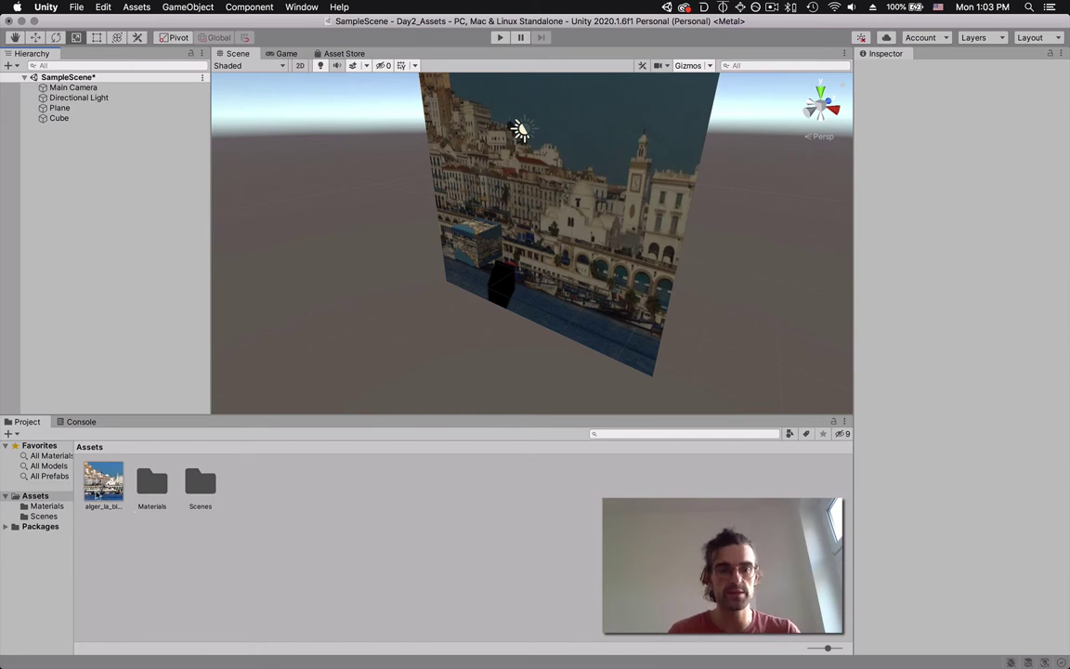
{"action": "left_click", "coordinate": [60, 108]}
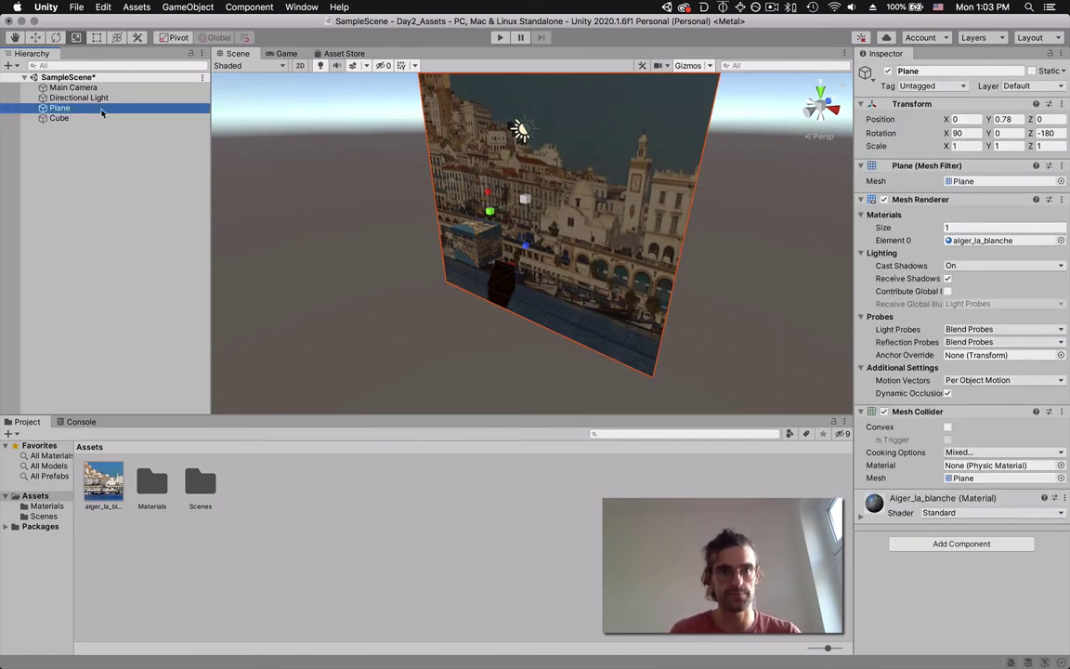
{"action": "right_click", "coordinate": [102, 112]}
{"action": "right_click", "coordinate": [77, 113]}
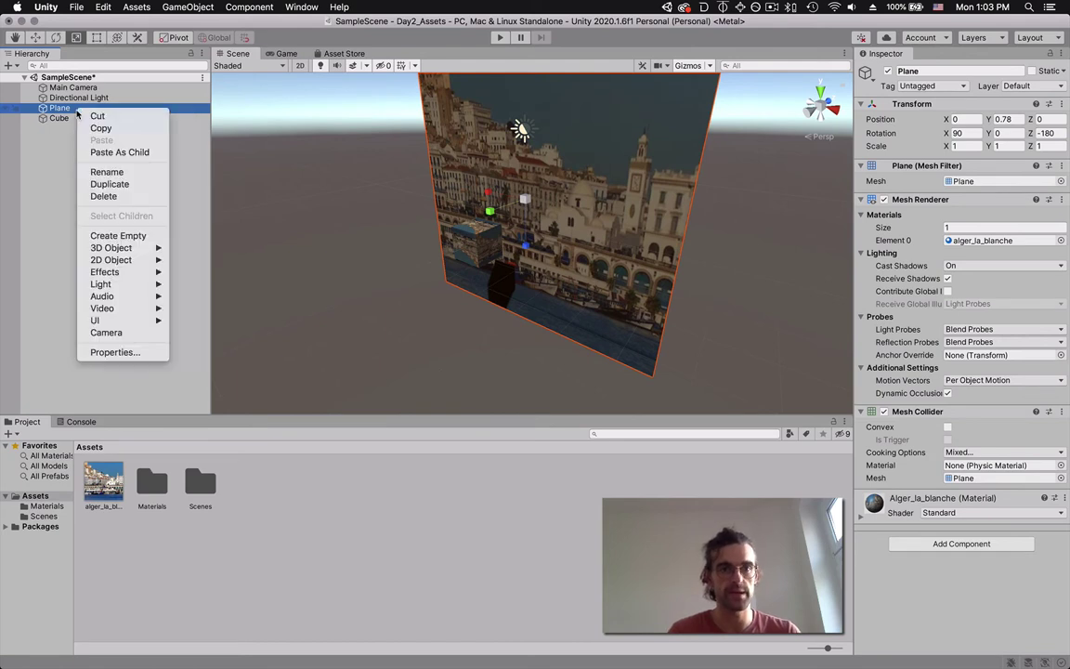
{"action": "left_click", "coordinate": [140, 197]}
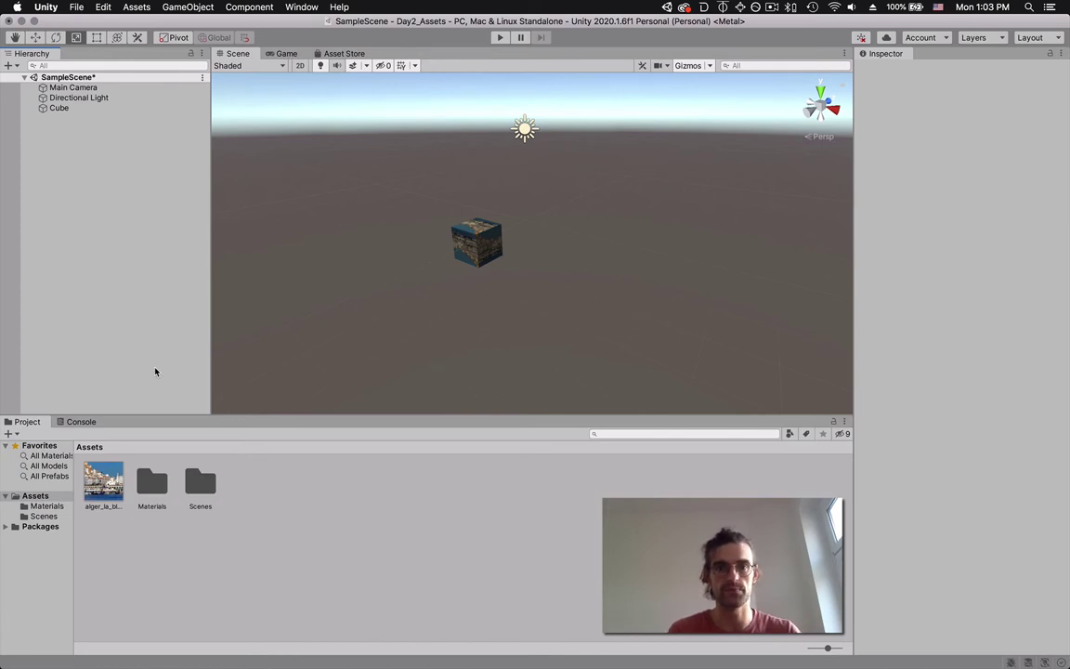
Import the Sade_Love_Deluxe cover image from the Downloads folder in Finder into the Unity project's Assets
{"action": "key", "text": "super+Tab"}
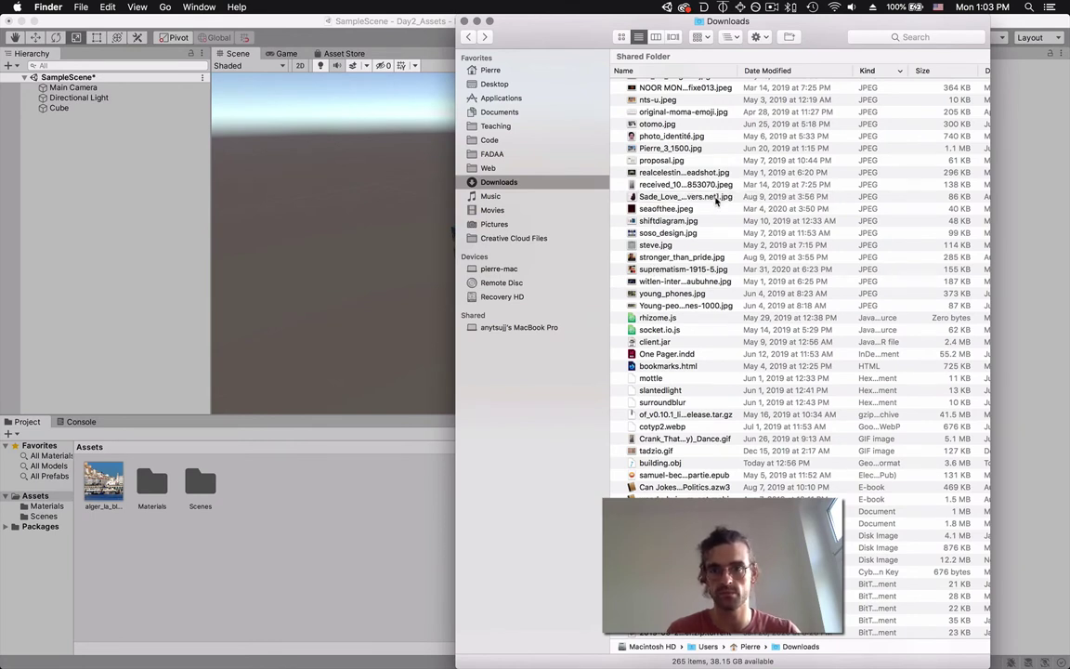
{"action": "left_click", "coordinate": [689, 198]}
{"action": "left_click_drag", "start_coordinate": [683, 199], "coordinate": [363, 497]}
{"action": "key", "text": "super+Tab"}
Change the Sade_Love_Deluxe image's texture type to Sprite (2D and UI) and apply the import settings
{"action": "left_click", "coordinate": [201, 481]}
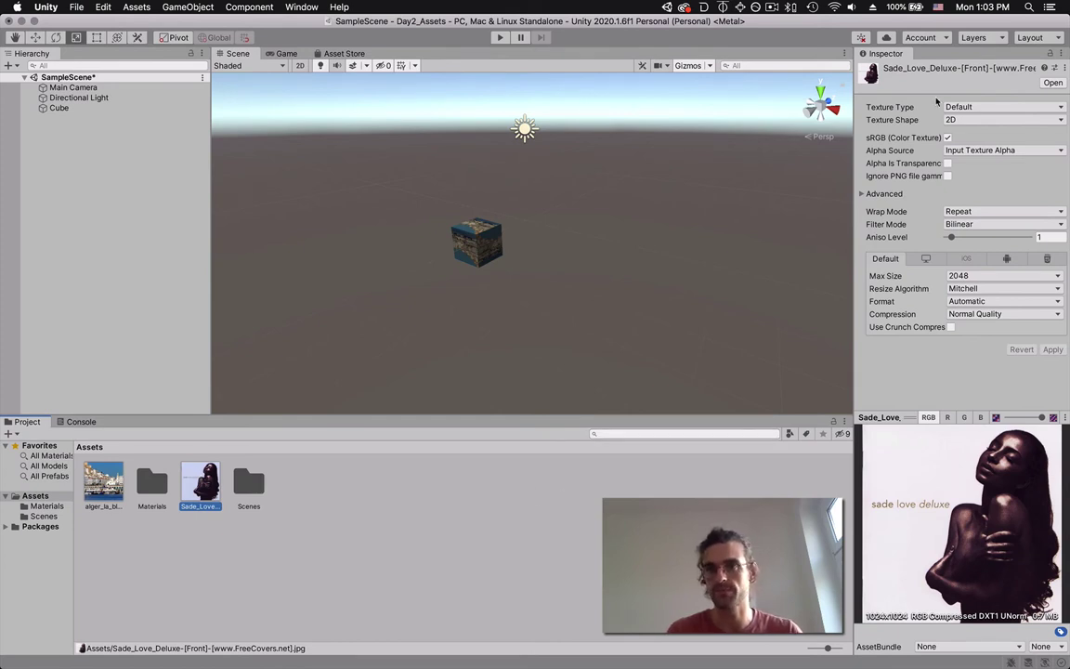
{"action": "left_click", "coordinate": [965, 107]}
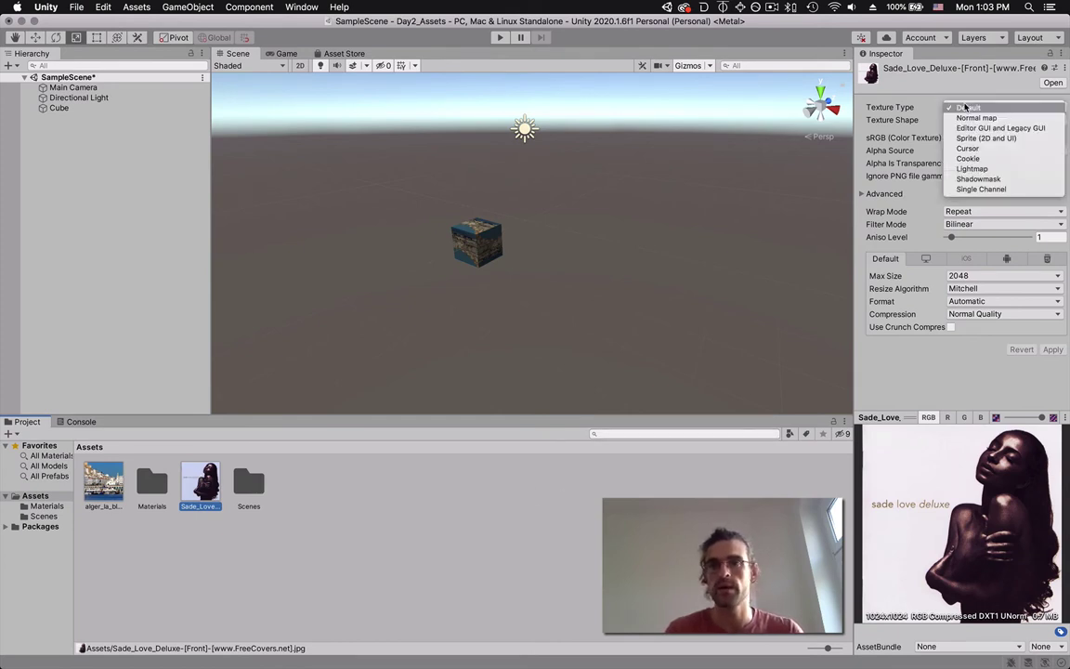
{"action": "left_click", "coordinate": [966, 107]}
{"action": "left_click", "coordinate": [985, 106]}
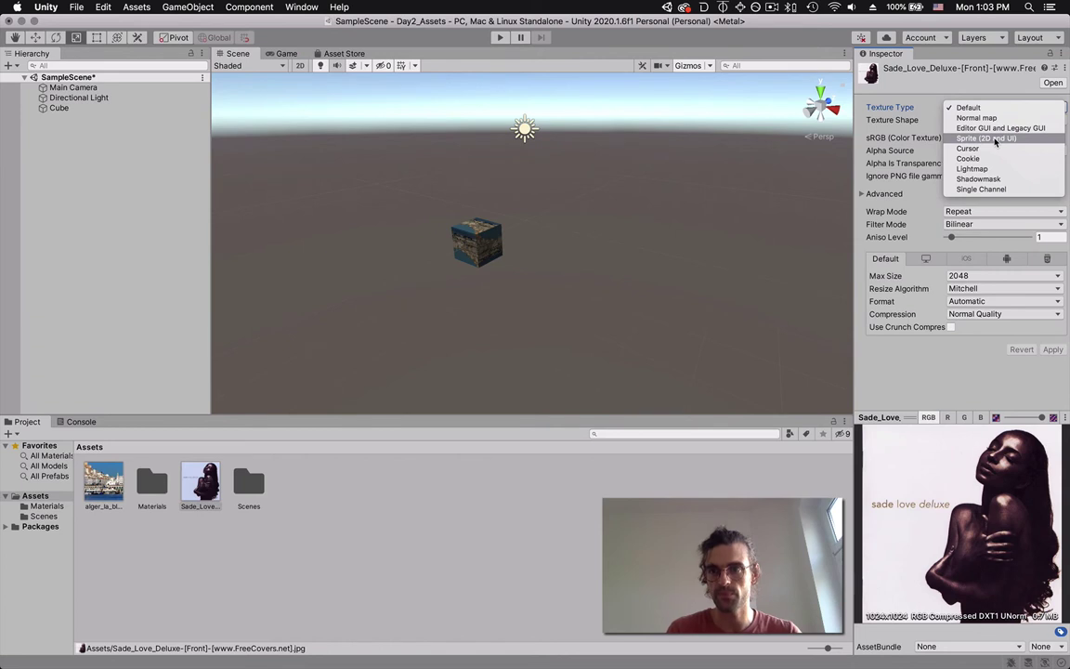
{"action": "left_click", "coordinate": [992, 138]}
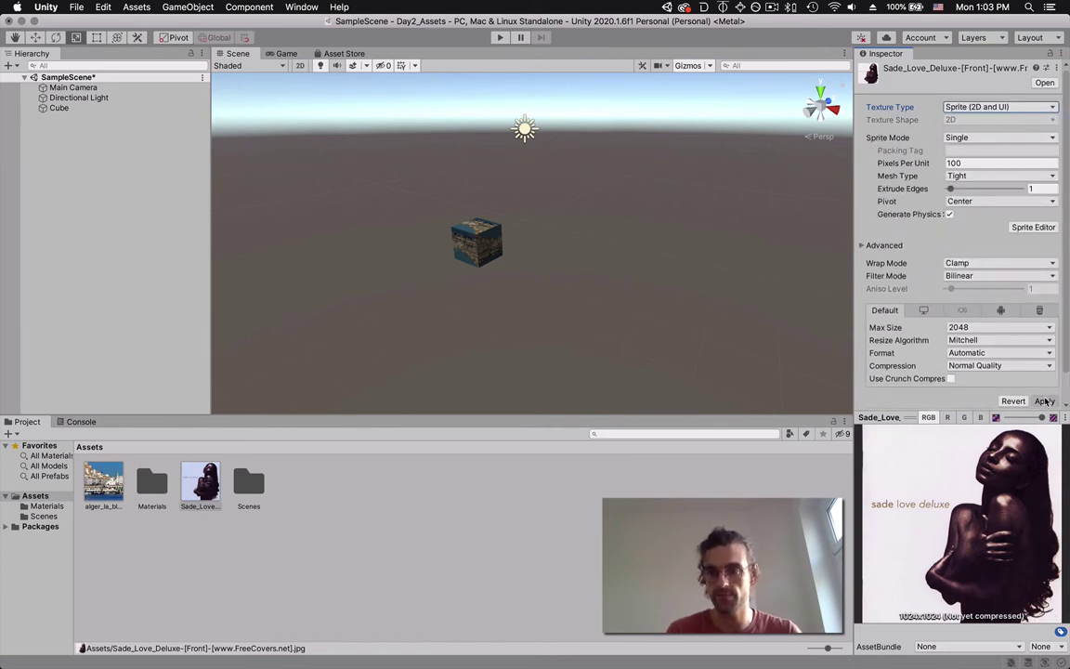
{"action": "left_click", "coordinate": [1045, 401]}
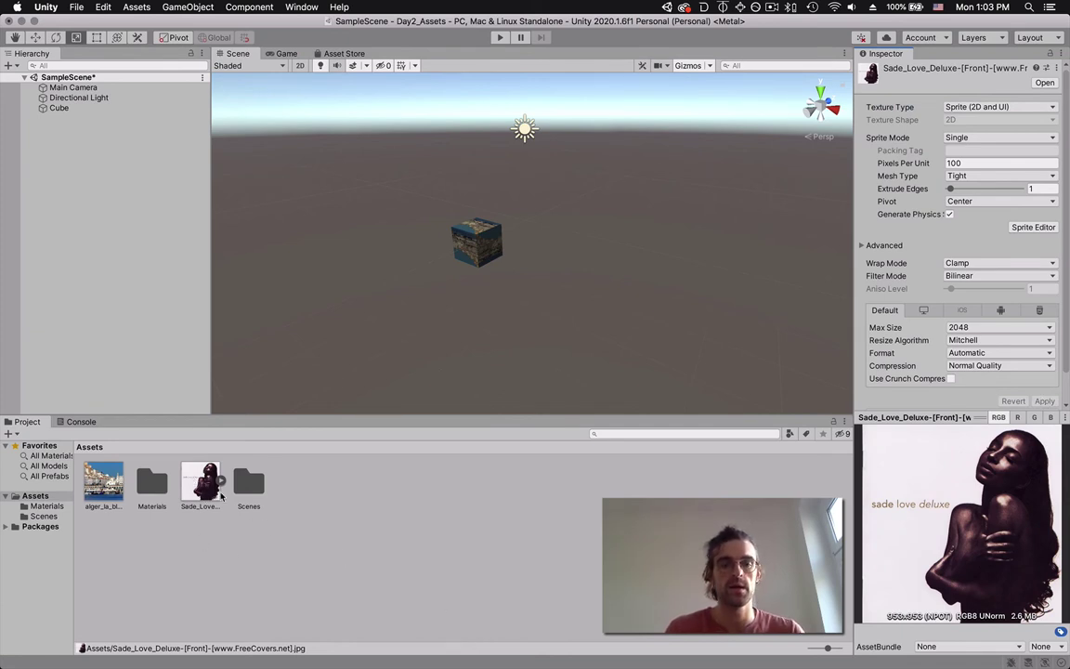
Inspect the sprite nested under the Sade_Love_Deluxe image asset, and place the image in the scene beside the cube
{"action": "left_click", "coordinate": [222, 481]}
{"action": "left_click", "coordinate": [223, 483]}
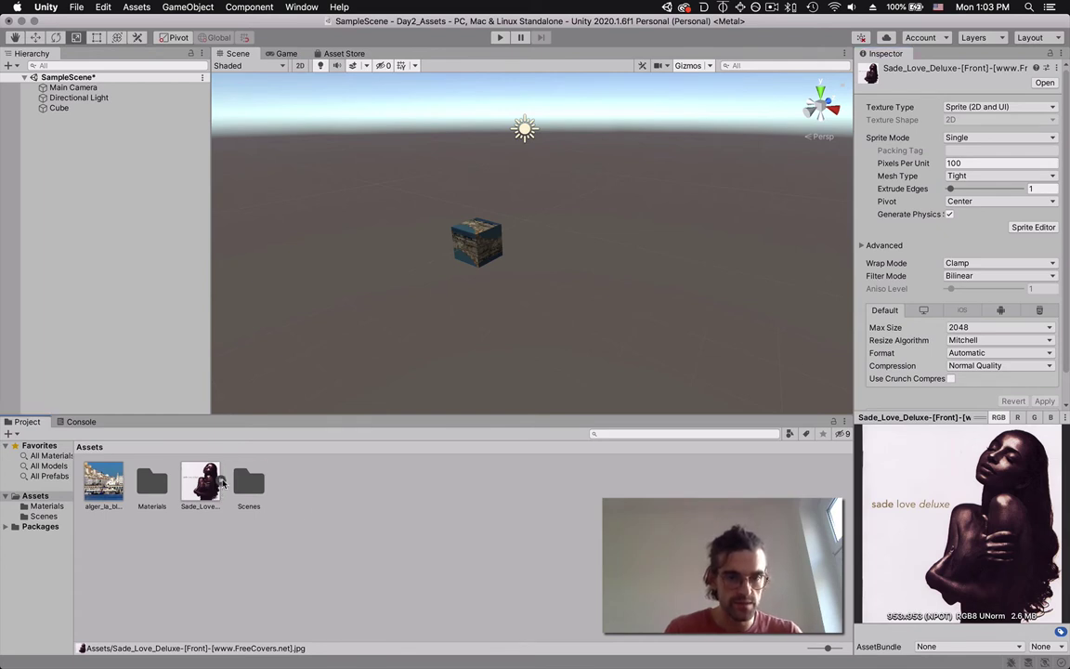
{"action": "left_click", "coordinate": [223, 483]}
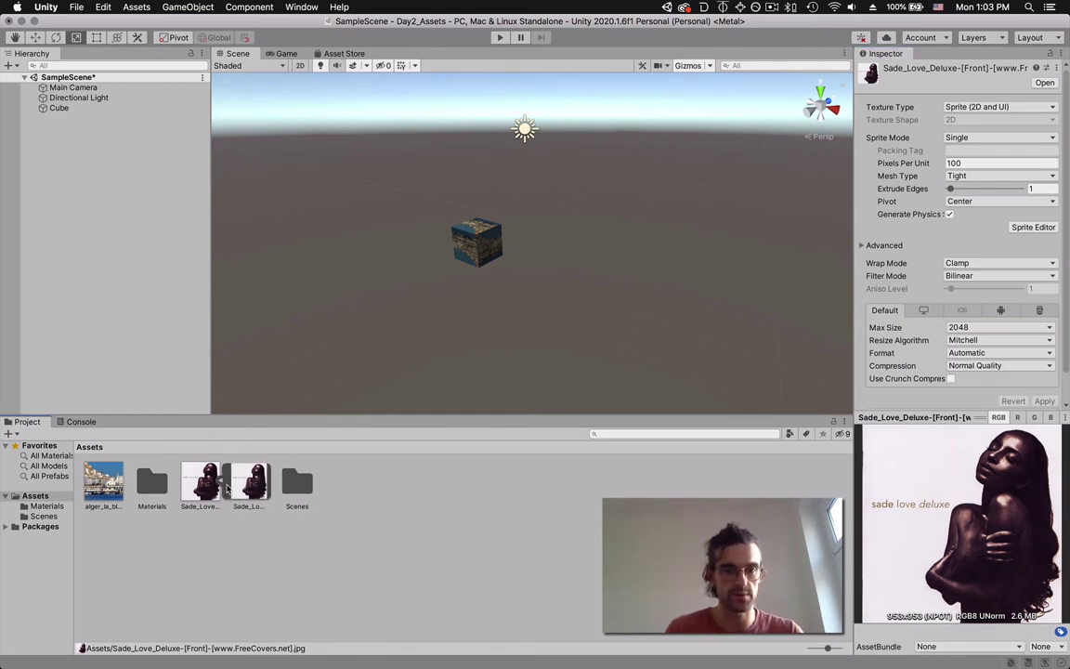
{"action": "left_click", "coordinate": [221, 481]}
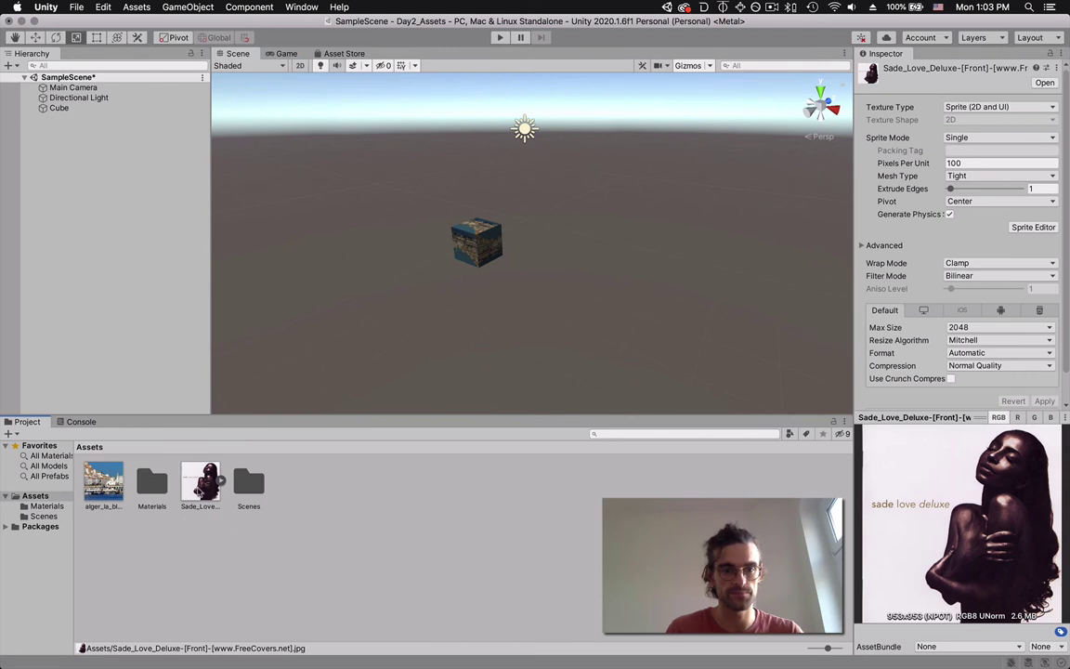
{"action": "left_click", "coordinate": [196, 486]}
{"action": "left_click_drag", "start_coordinate": [196, 486], "coordinate": [636, 255]}
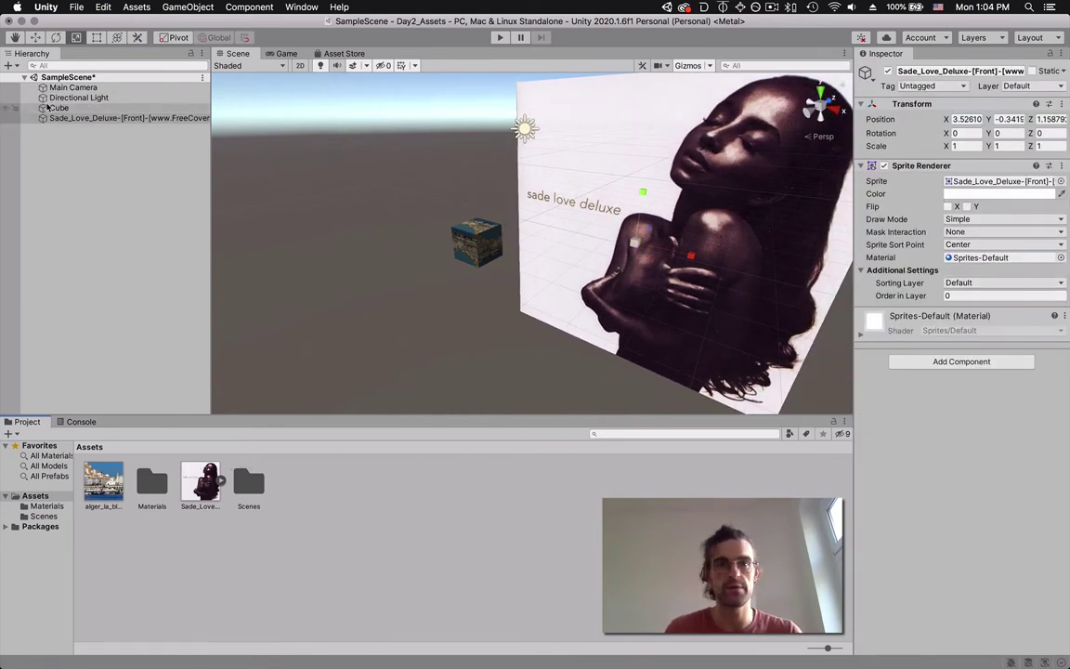
Rename the new sprite object in the scene to Sade
{"action": "left_click", "coordinate": [70, 118]}
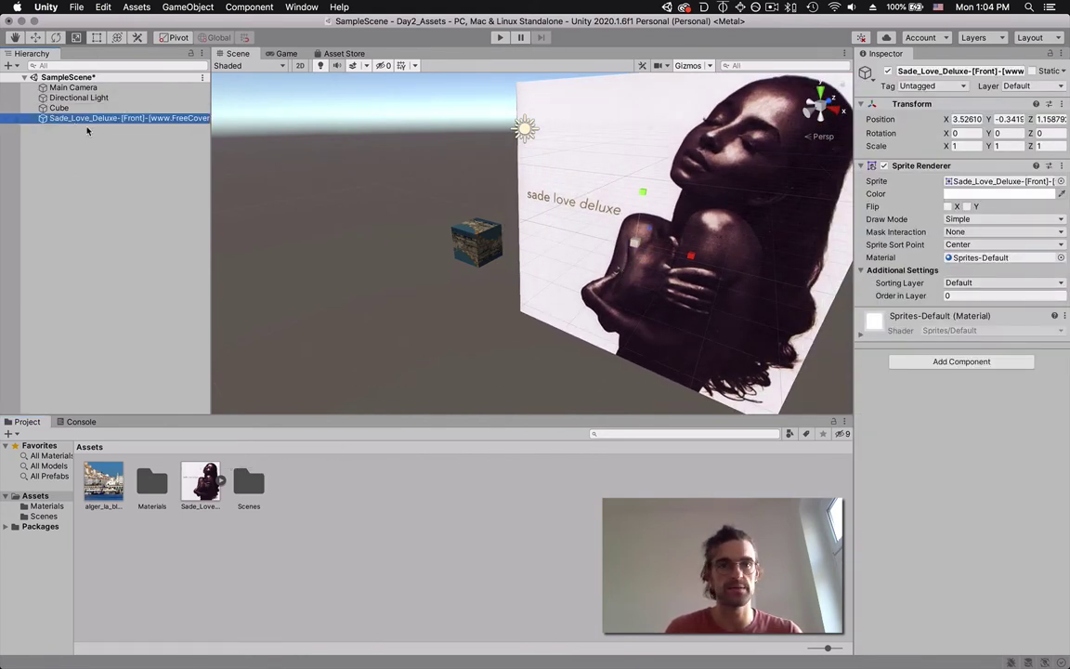
{"action": "left_click", "coordinate": [978, 71]}
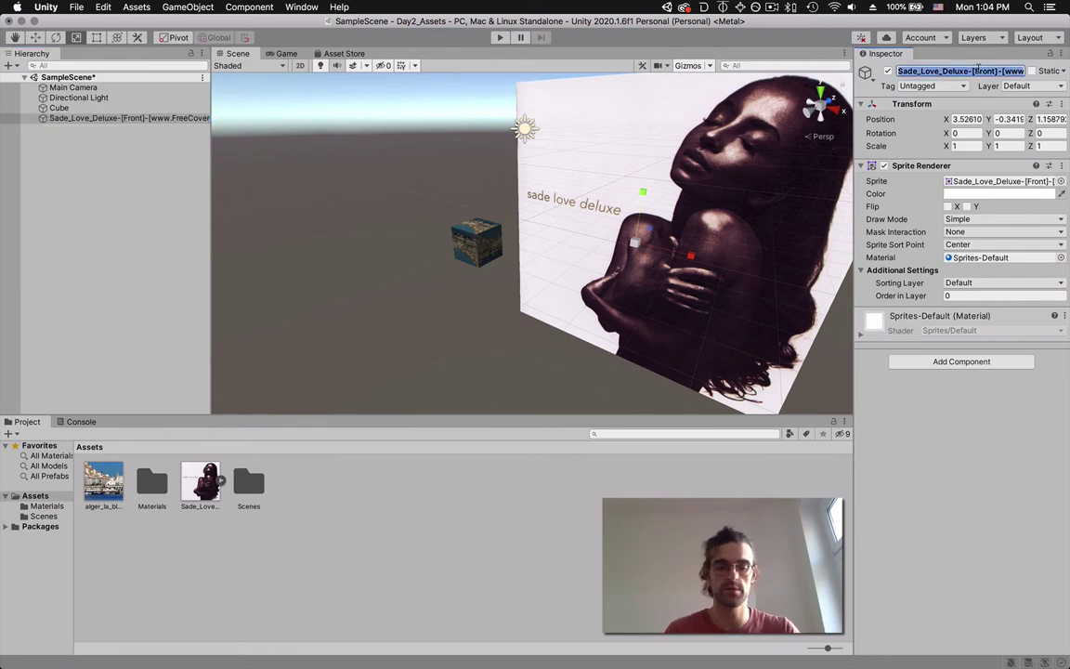
{"action": "type", "text": "Sade"}
{"action": "key", "text": "Return"}
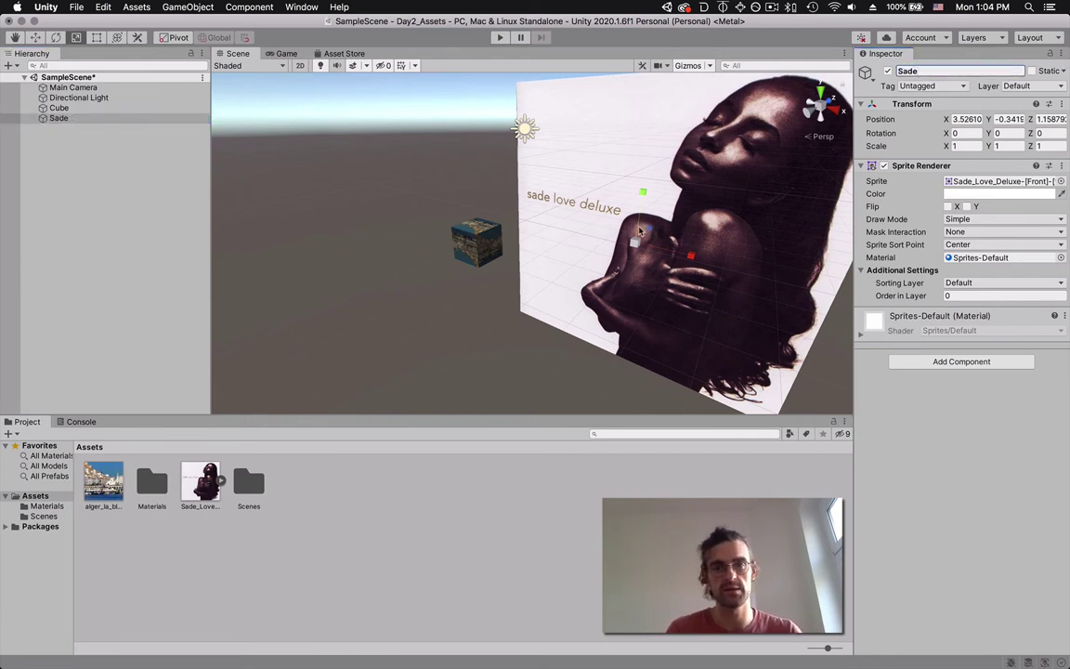
Move the Sade sprite freehand to about X -3.39, Y -3.31, Z 9.89, behind the cube
{"action": "key", "text": "w"}
{"action": "left_click_drag", "start_coordinate": [655, 229], "coordinate": [646, 206]}
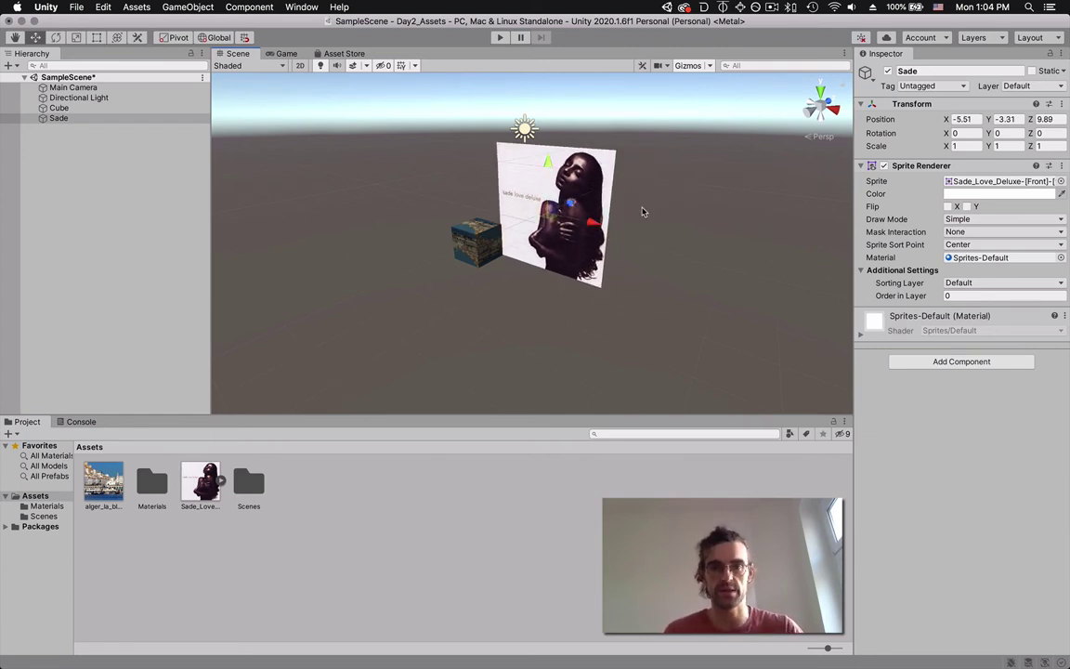
{"action": "left_click_drag", "start_coordinate": [635, 213], "coordinate": [751, 216]}
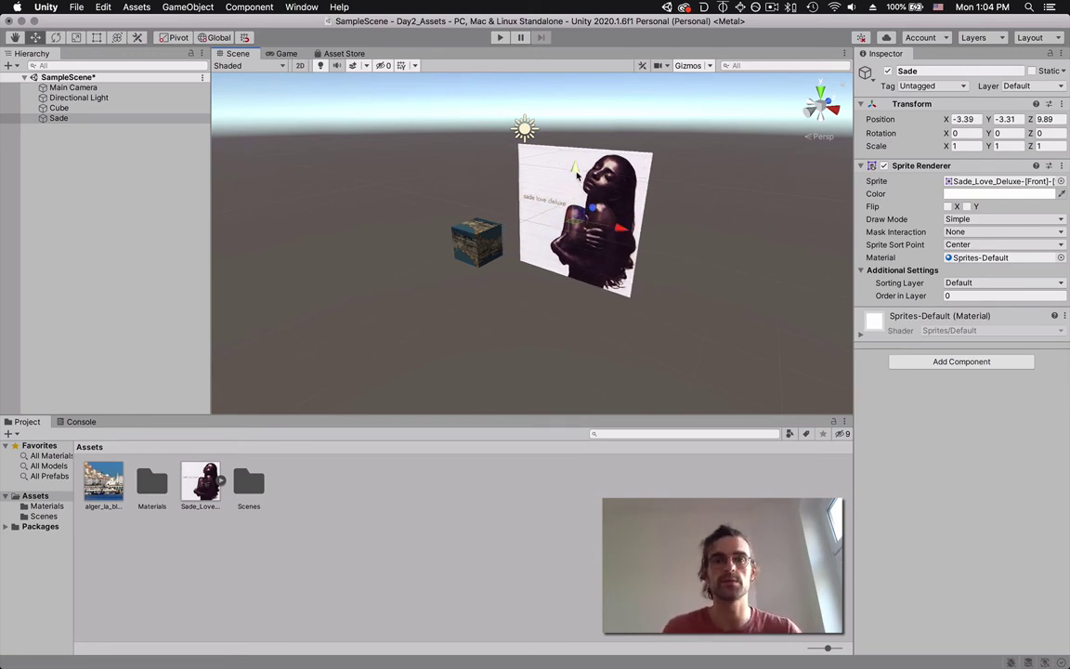
Rotate the Sade sprite freehand to about 14.96 degrees around Y and check it in the Game view
{"action": "key", "text": "e"}
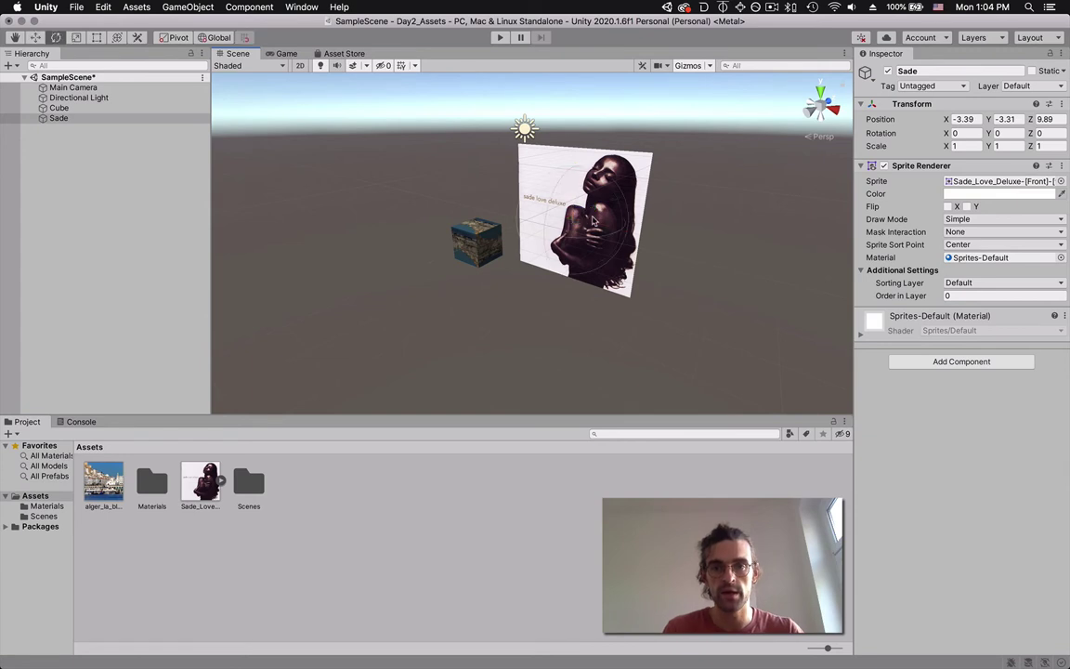
{"action": "left_click_drag", "start_coordinate": [607, 239], "coordinate": [525, 219]}
{"action": "left_click", "coordinate": [285, 53]}
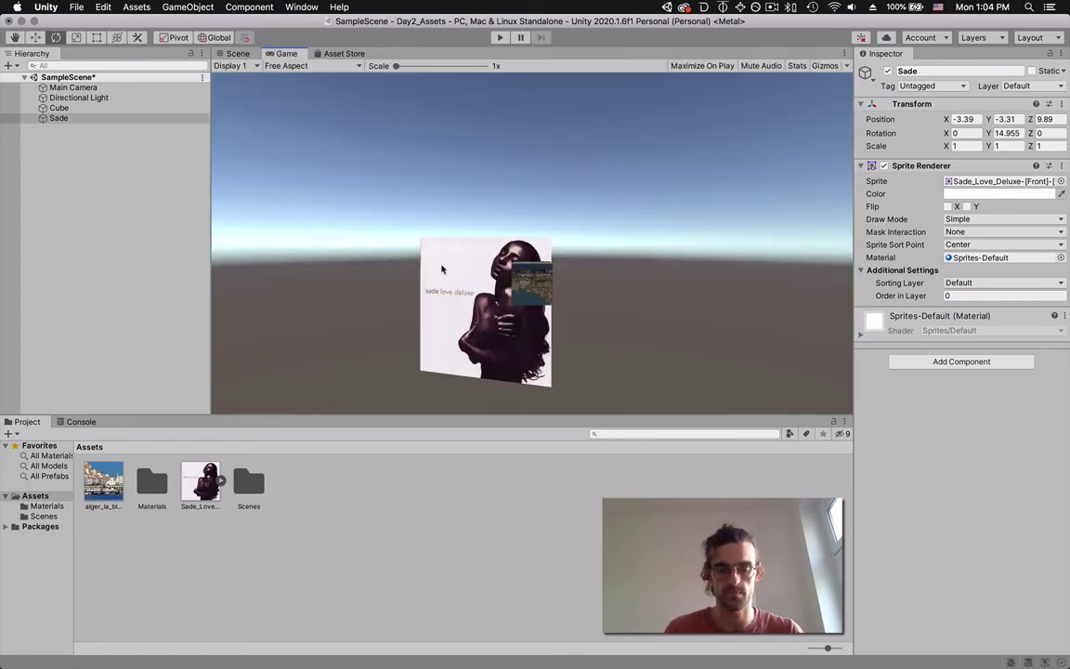
Move the Sade sprite clear of the cube to about X 6.37, Y -0.17, checking its placement in the Game view
{"action": "left_click", "coordinate": [232, 53]}
{"action": "key", "text": "w"}
{"action": "left_click_drag", "start_coordinate": [618, 228], "coordinate": [657, 234]}
{"action": "left_click", "coordinate": [286, 54]}
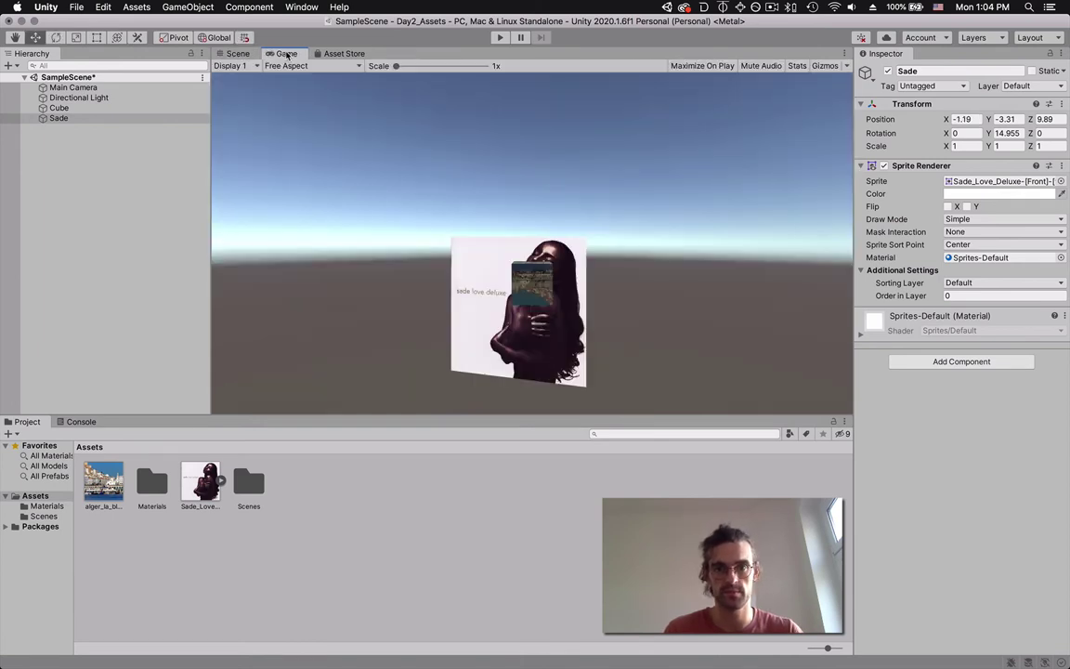
{"action": "left_click", "coordinate": [238, 53]}
{"action": "left_click_drag", "start_coordinate": [585, 212], "coordinate": [781, 180]}
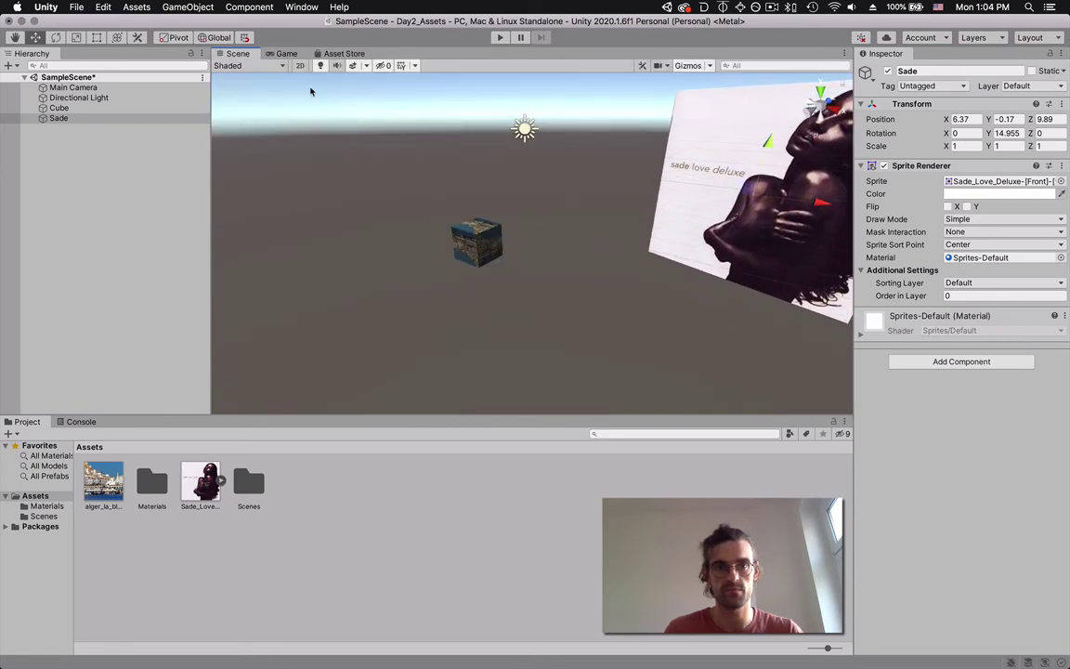
{"action": "left_click", "coordinate": [291, 54]}
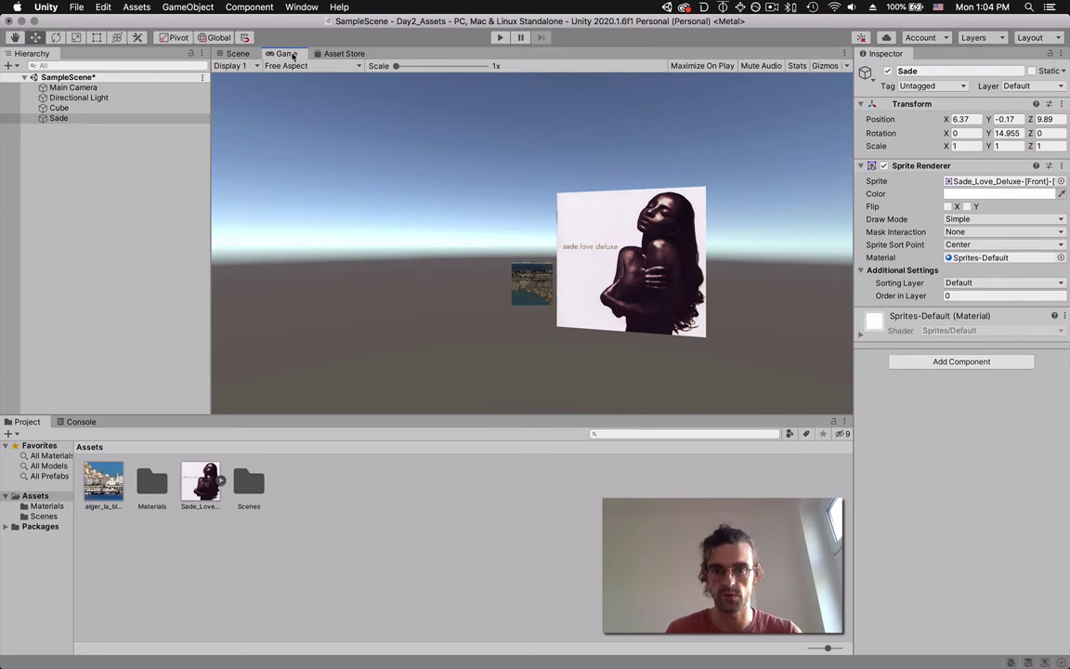
{"action": "left_click", "coordinate": [249, 54]}
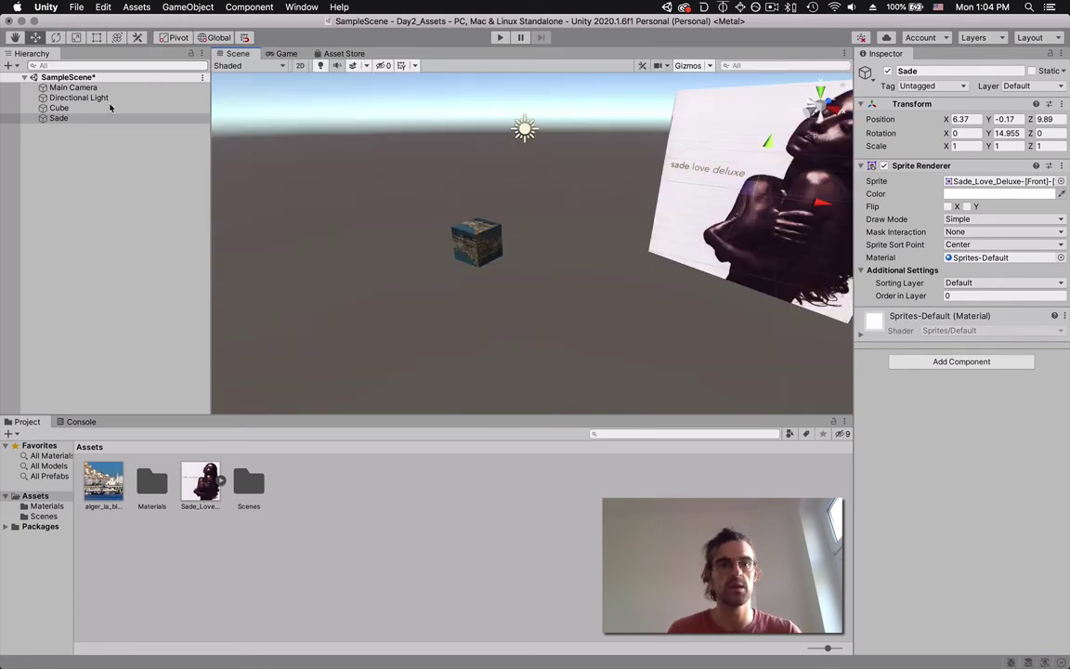
Compare the import settings of the alger_la_blanche texture and the Sade_Love_Deluxe sprite
{"action": "left_click", "coordinate": [97, 470]}
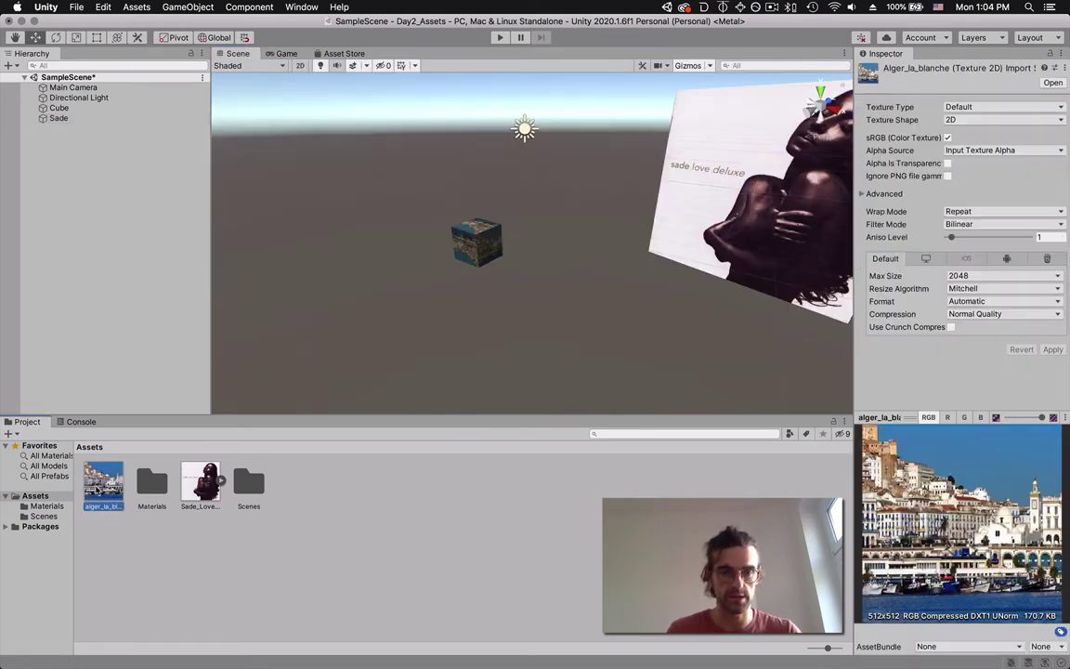
{"action": "left_click", "coordinate": [188, 507]}
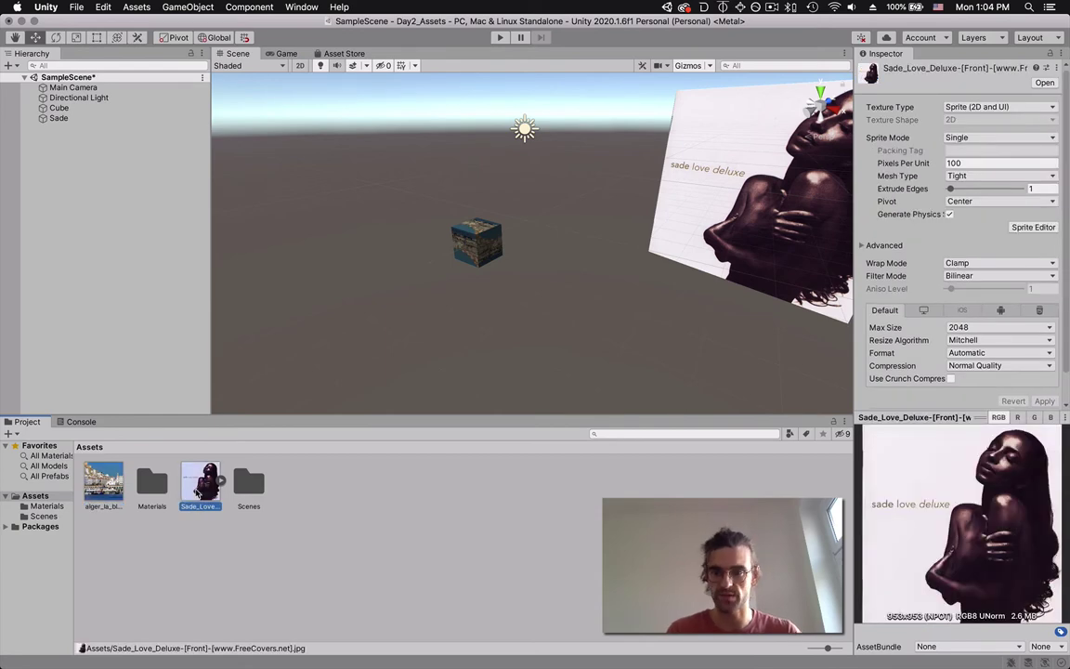
{"action": "left_click", "coordinate": [223, 546]}
Switch to TextEdit and read the day2_plan.txt notes from the asset import section to the sounds section
{"action": "key", "text": "super+Tab"}
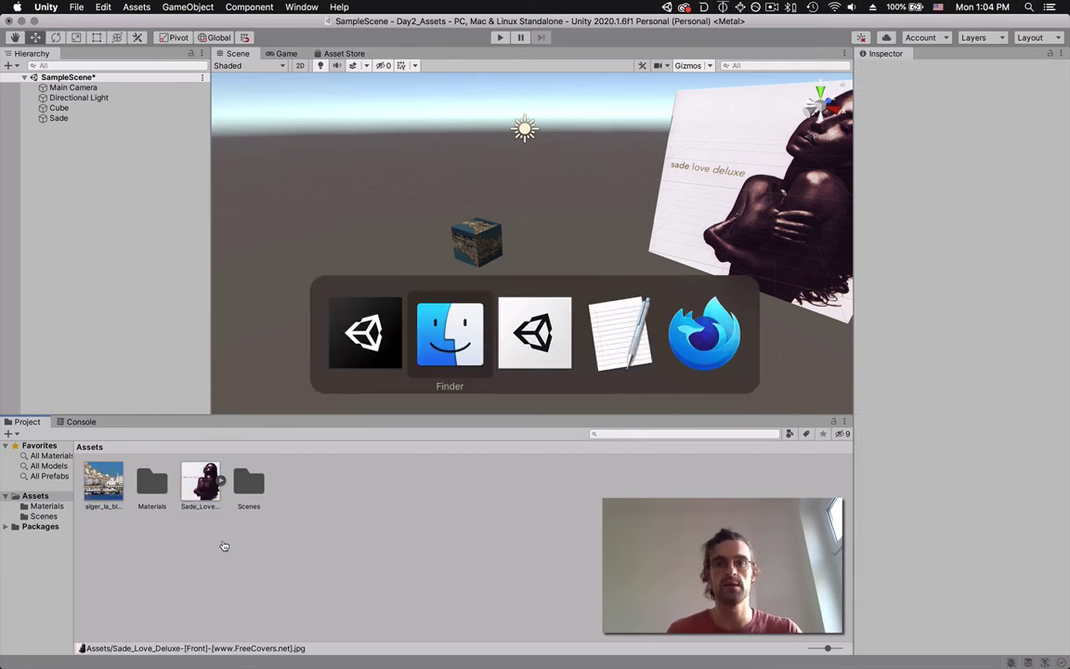
{"action": "key", "text": "super+Tab"}
{"action": "key", "text": "super+Tab"}
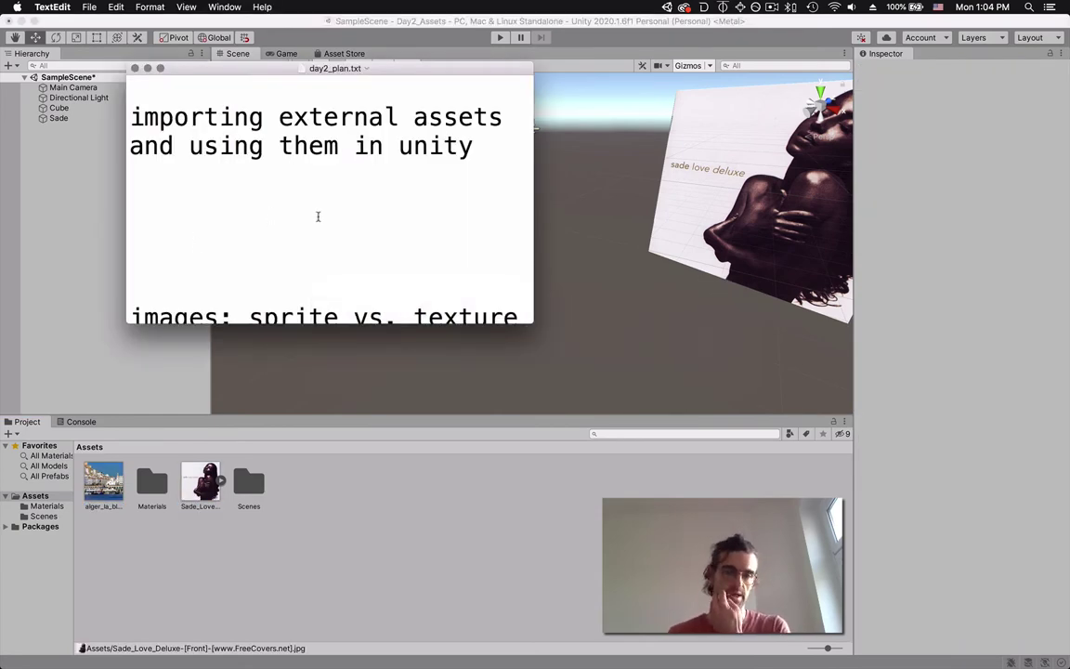
{"action": "scroll", "coordinate": [336, 235], "scroll_direction": "down", "scroll_amount": 1}
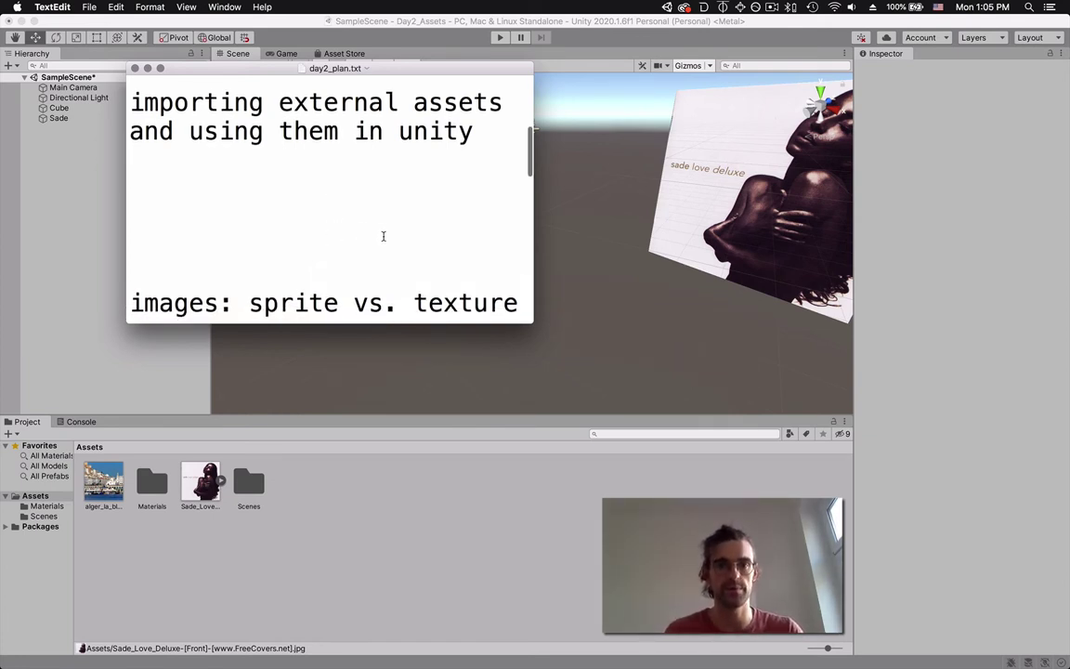
{"action": "scroll", "coordinate": [382, 235], "scroll_direction": "down", "scroll_amount": 5}
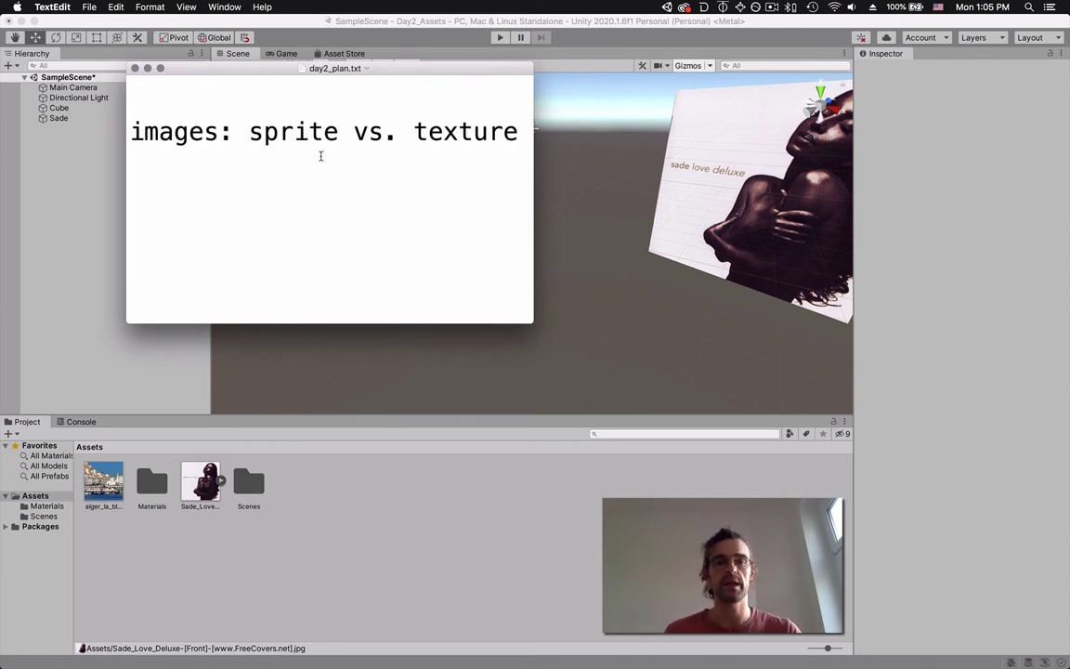
{"action": "scroll", "coordinate": [378, 244], "scroll_direction": "down", "scroll_amount": 10}
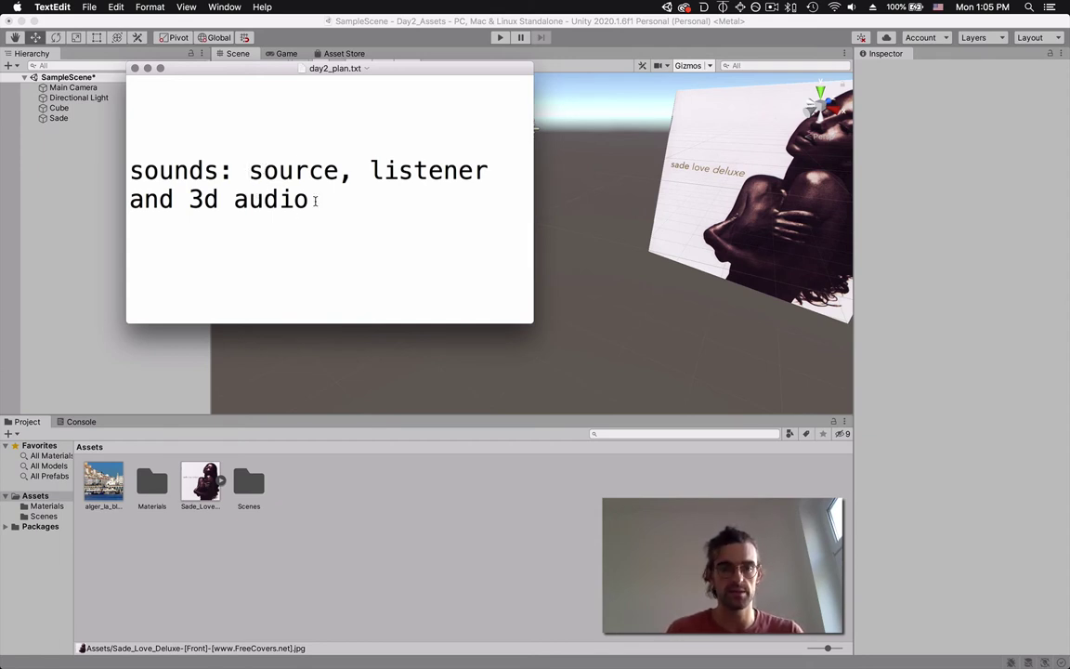
Switch to Finder, search Downloads for "cyrw" and import cyrwheel.mp3 into the Unity project's Assets folder
{"action": "key", "text": "super+Tab"}
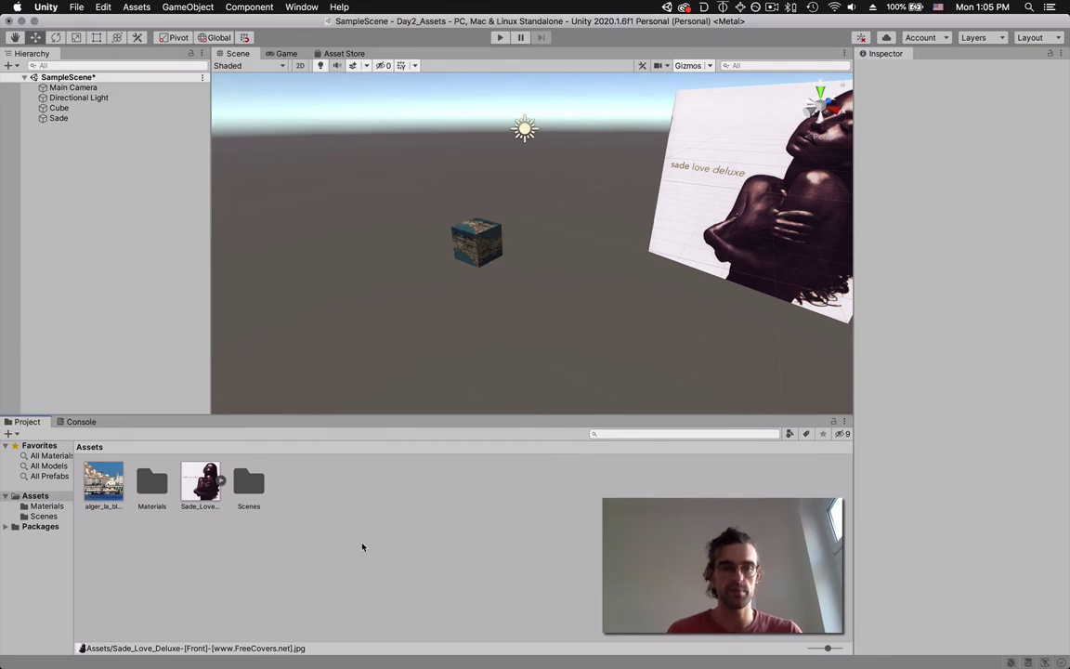
{"action": "key", "text": "super+Tab"}
{"action": "key", "text": "super+Tab"}
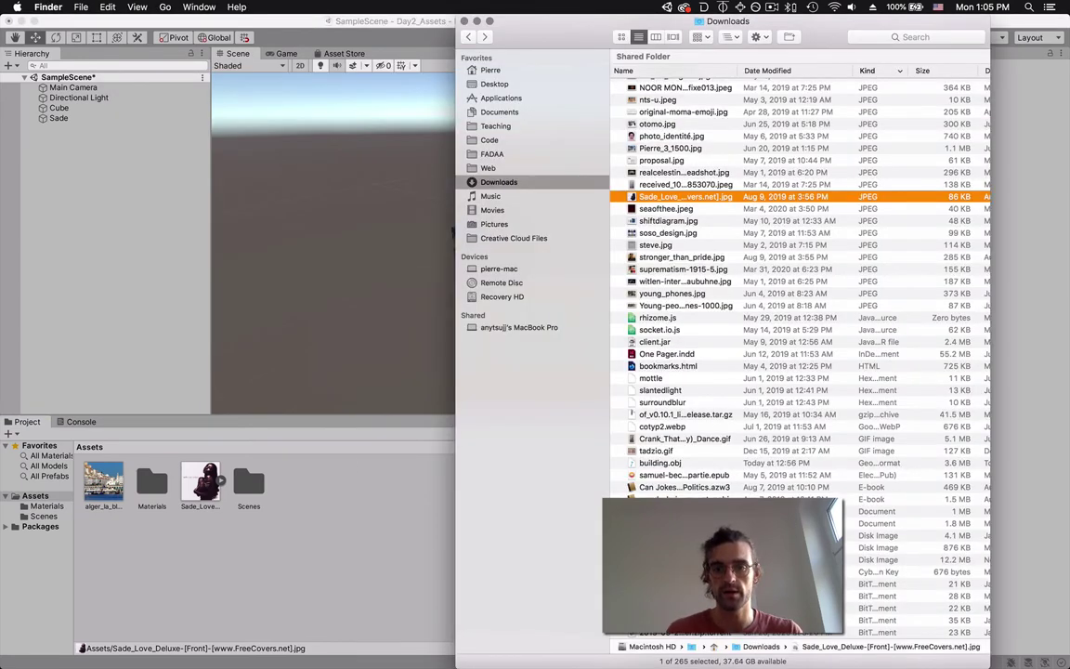
{"action": "left_click", "coordinate": [883, 38]}
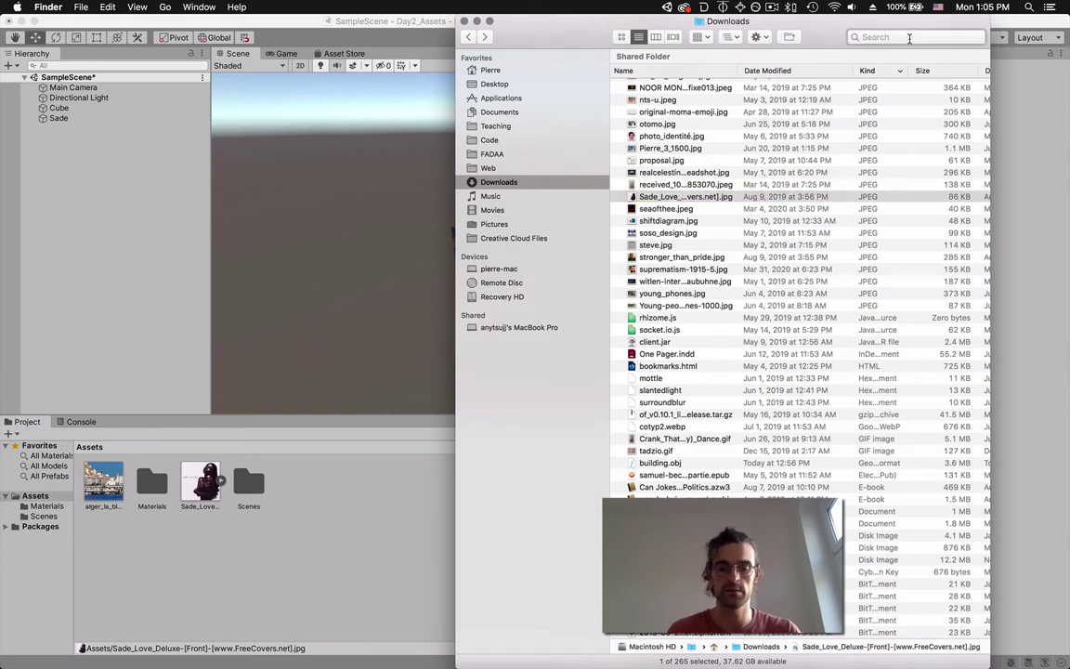
{"action": "type", "text": "cyrw"}
{"action": "left_click", "coordinate": [726, 92]}
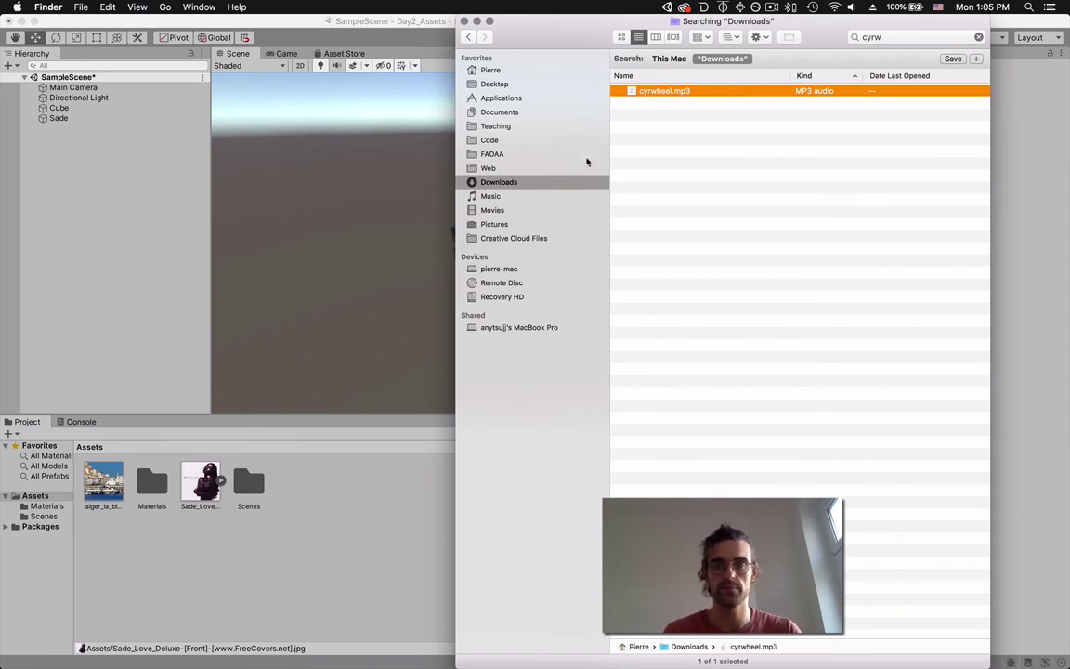
{"action": "left_click_drag", "start_coordinate": [661, 91], "coordinate": [380, 507]}
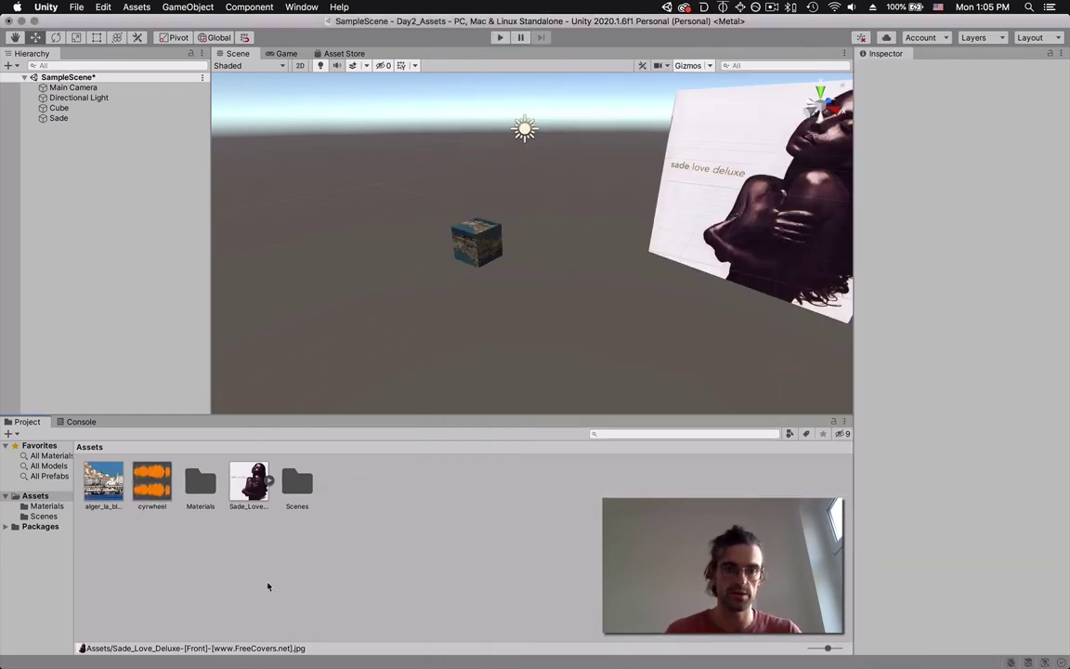
Preview the cyrwheel audio clip's sound at a raised system volume and deselect the clip
{"action": "left_click", "coordinate": [147, 484]}
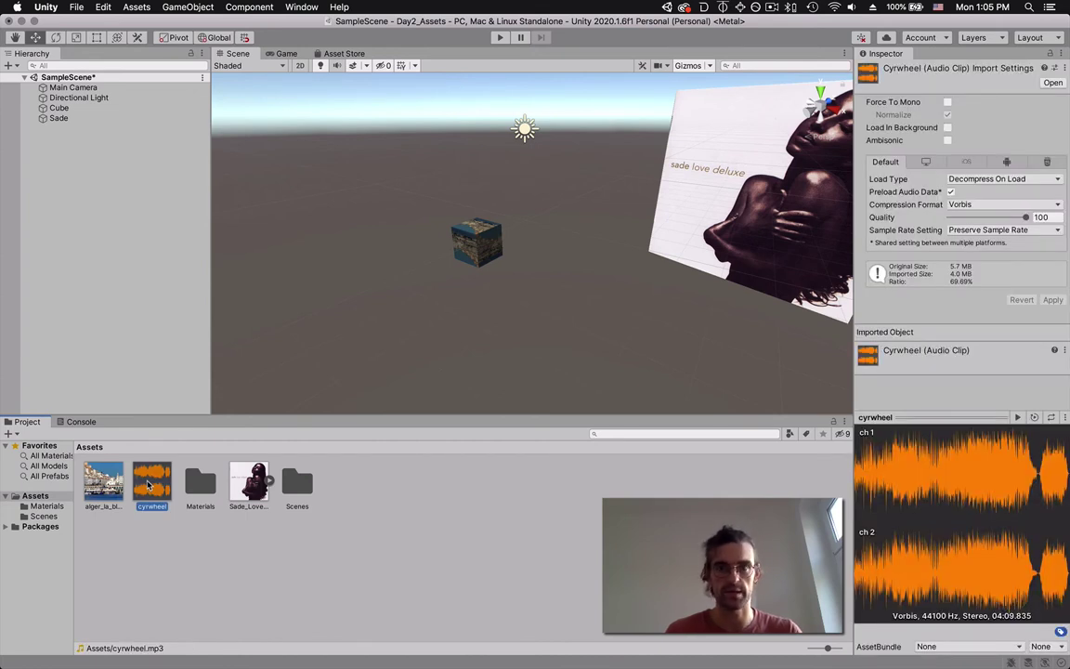
{"action": "left_click", "coordinate": [1017, 418]}
{"action": "key", "text": "XF86AudioRaiseVolume"}
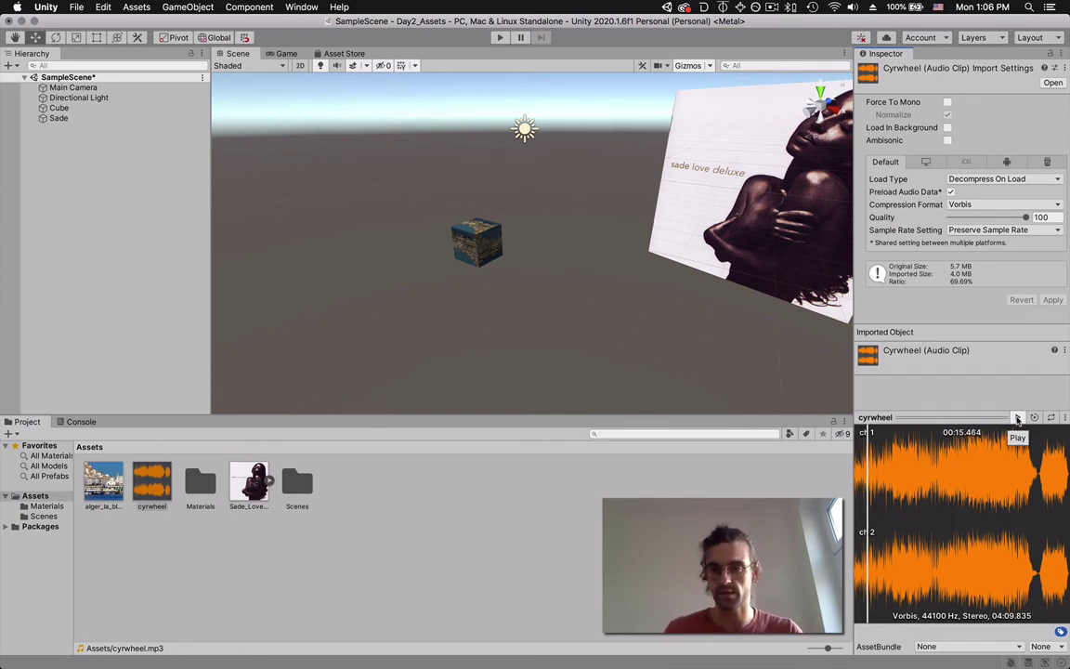
{"action": "left_click", "coordinate": [388, 495]}
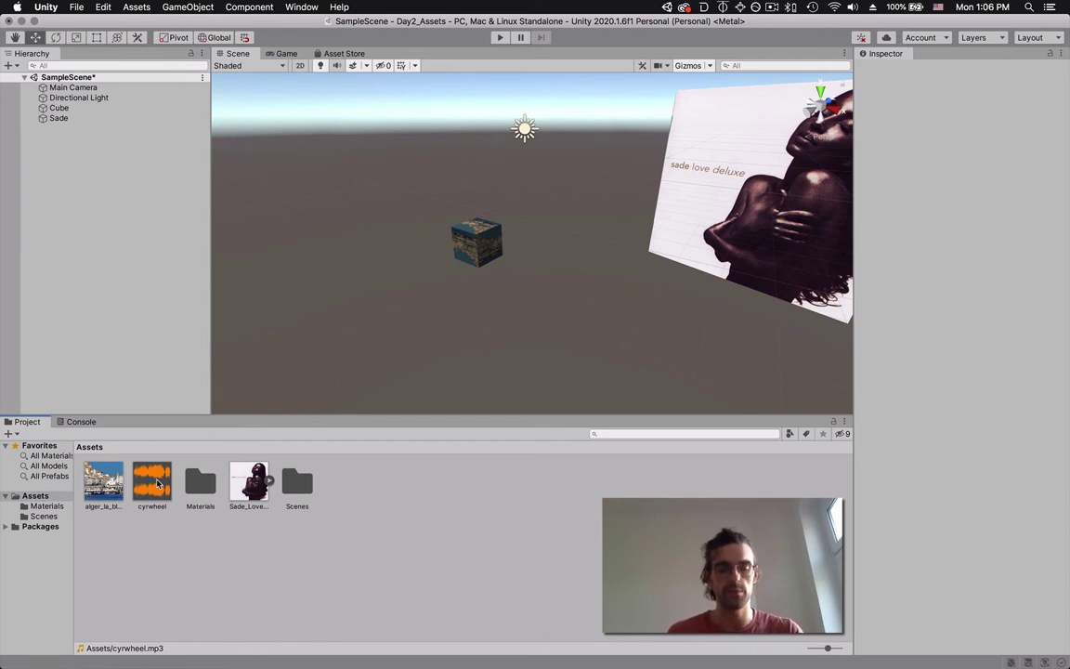
Switch to the TextEdit notes, review the sound source and listener topics, and return to Unity
{"action": "key", "text": "super+Tab"}
{"action": "key", "text": "super+Tab"}
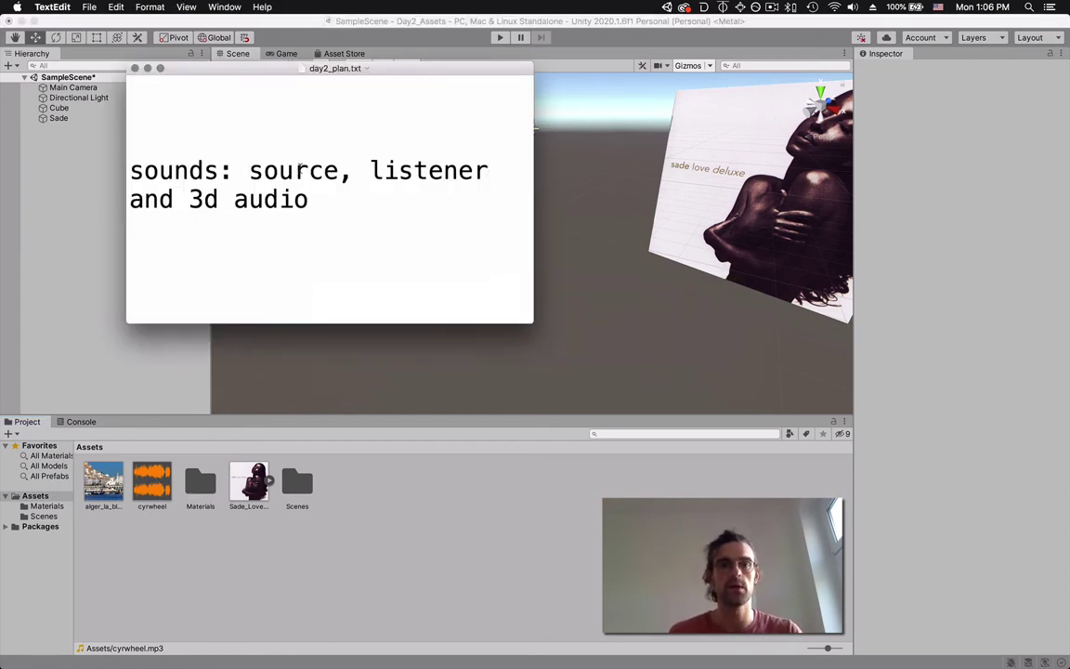
{"action": "double_click", "coordinate": [301, 169]}
{"action": "double_click", "coordinate": [449, 169]}
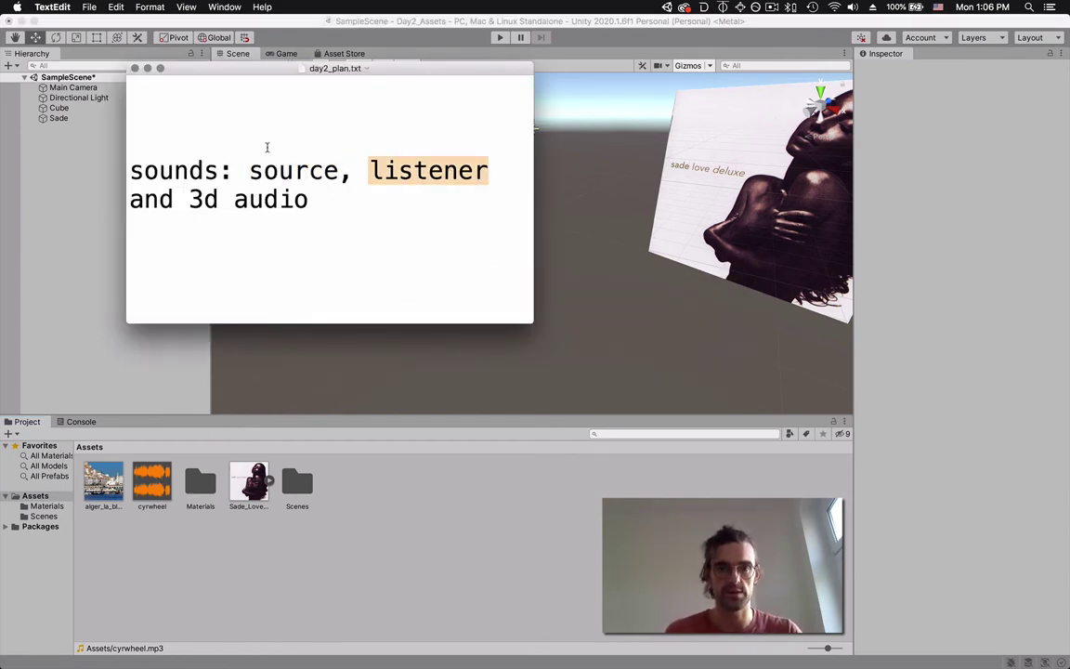
{"action": "double_click", "coordinate": [290, 169]}
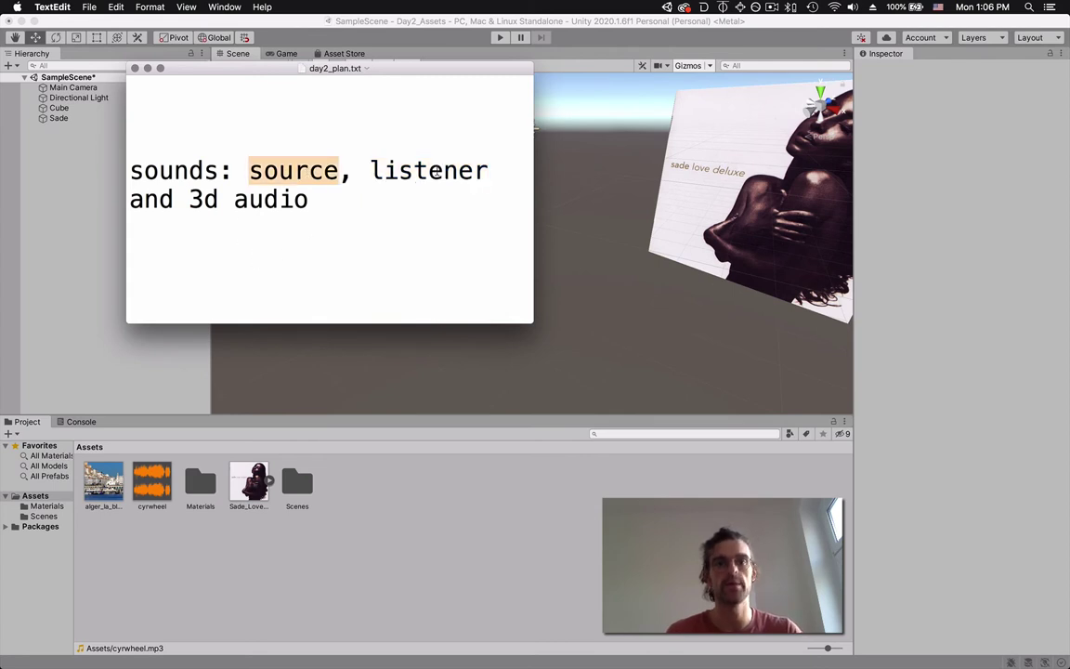
{"action": "scroll", "coordinate": [435, 172], "scroll_direction": "down", "scroll_amount": 2}
{"action": "left_click", "coordinate": [429, 131]}
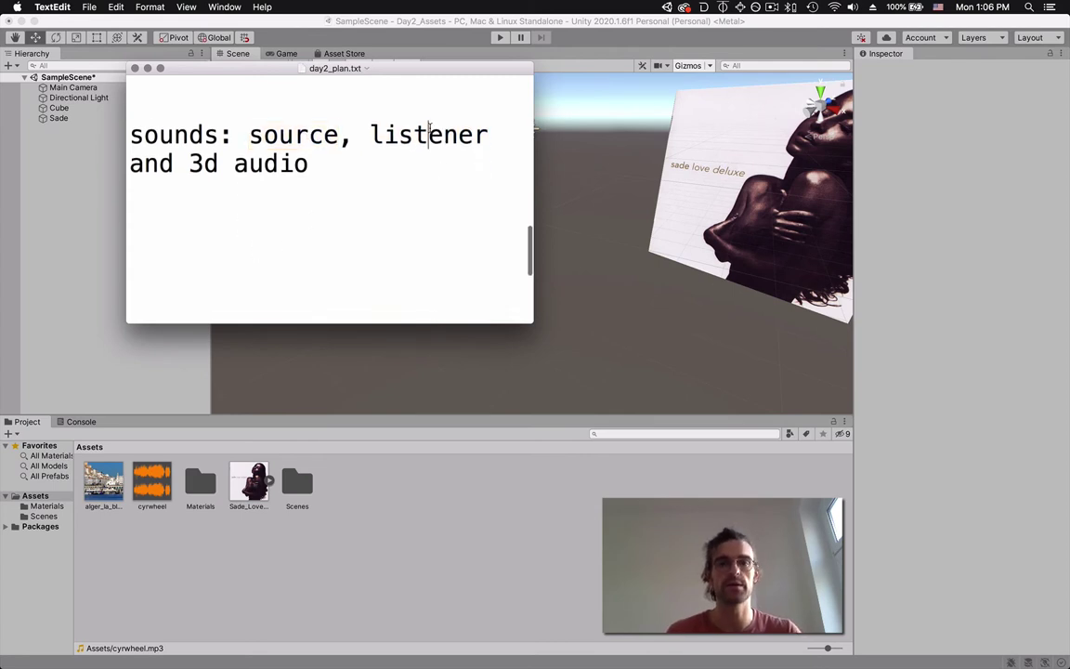
{"action": "left_click", "coordinate": [68, 273]}
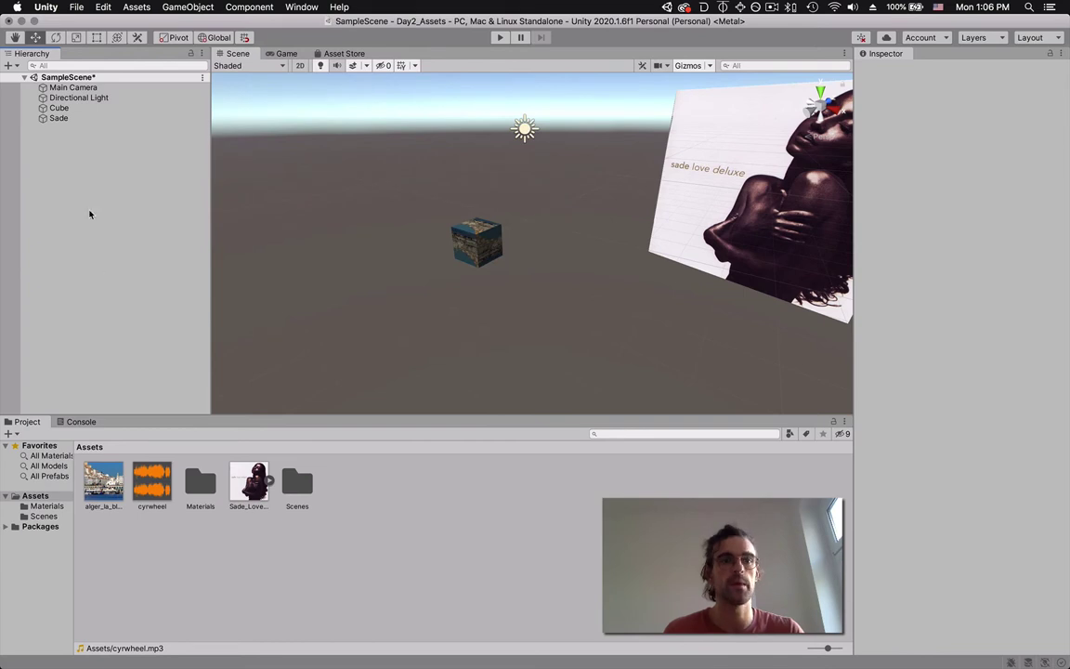
Inspect the Main Camera's components for its Audio Listener, and look over the available game object types
{"action": "left_click", "coordinate": [80, 88]}
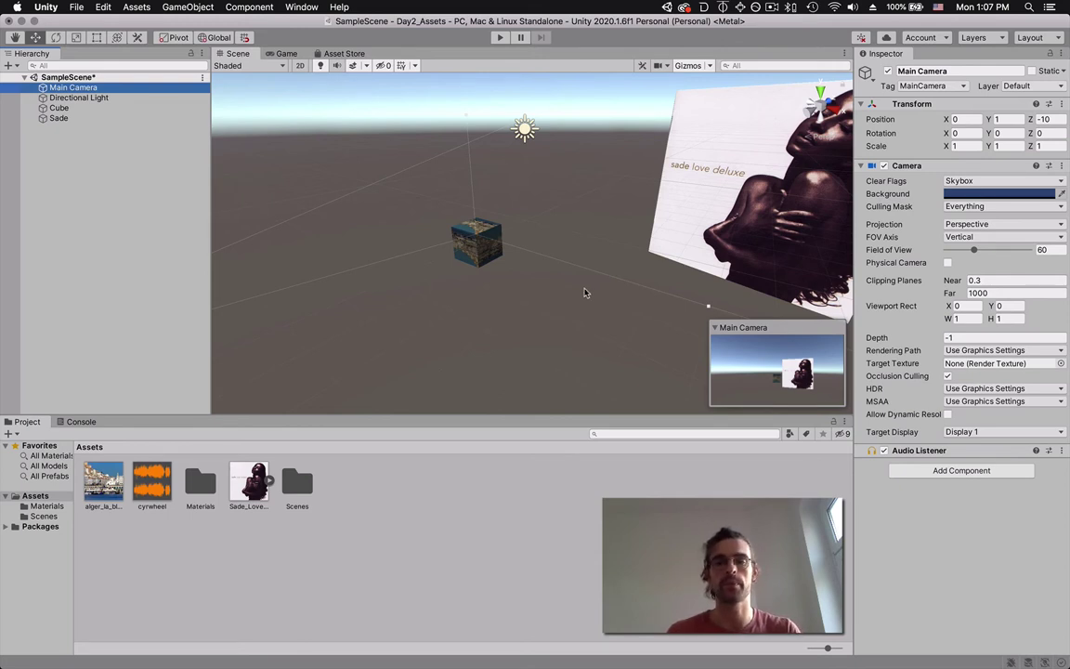
{"action": "left_click", "coordinate": [82, 227]}
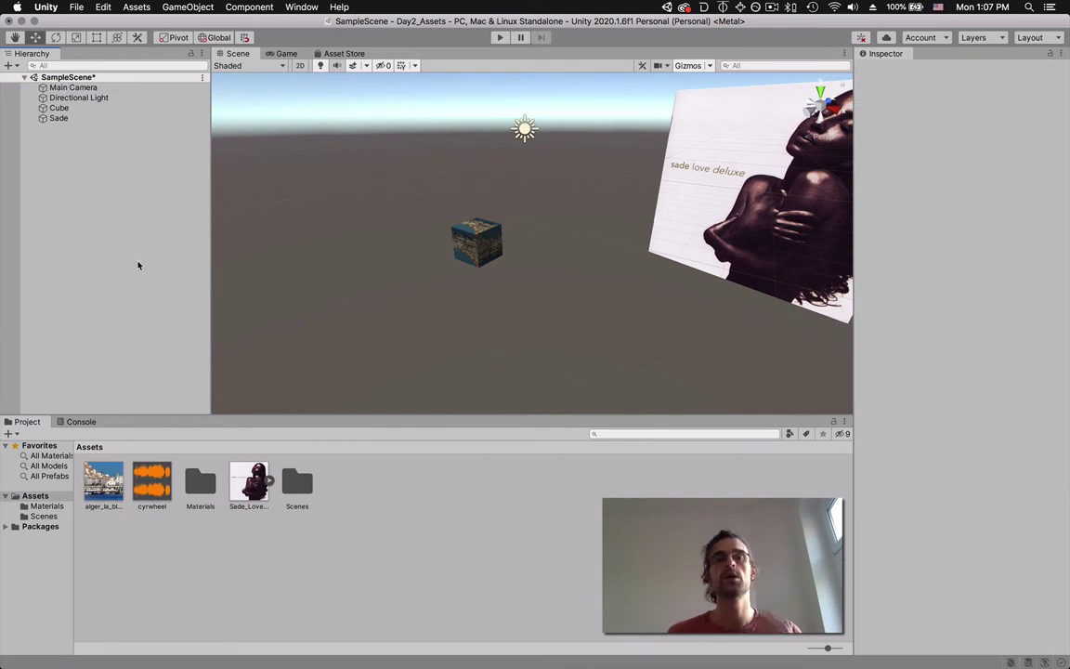
{"action": "left_click", "coordinate": [165, 8]}
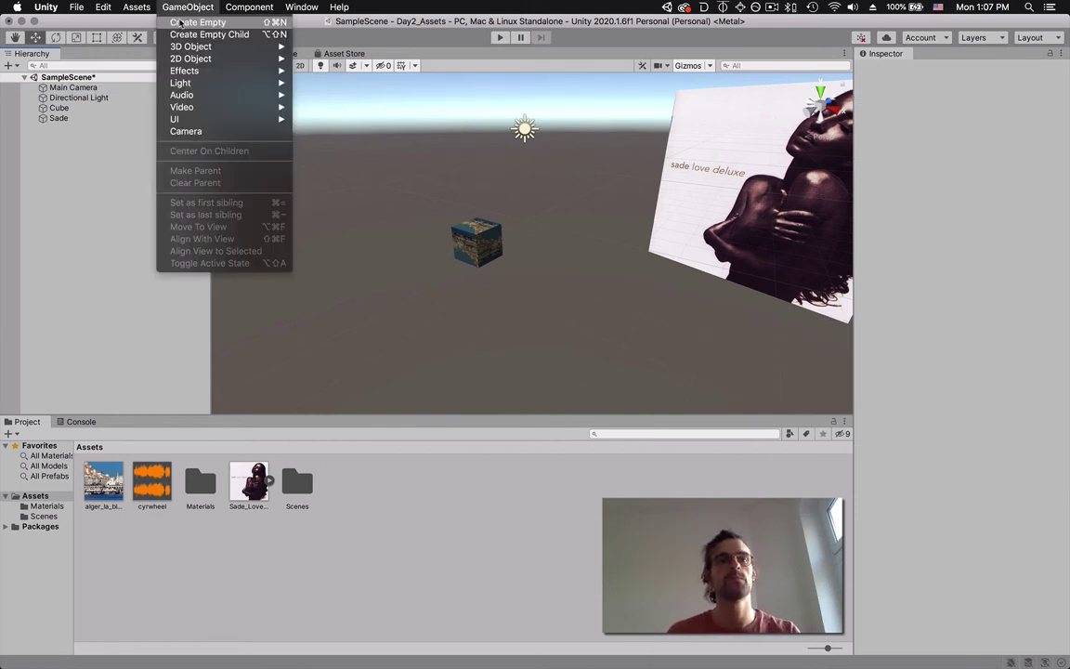
{"action": "left_click", "coordinate": [144, 24]}
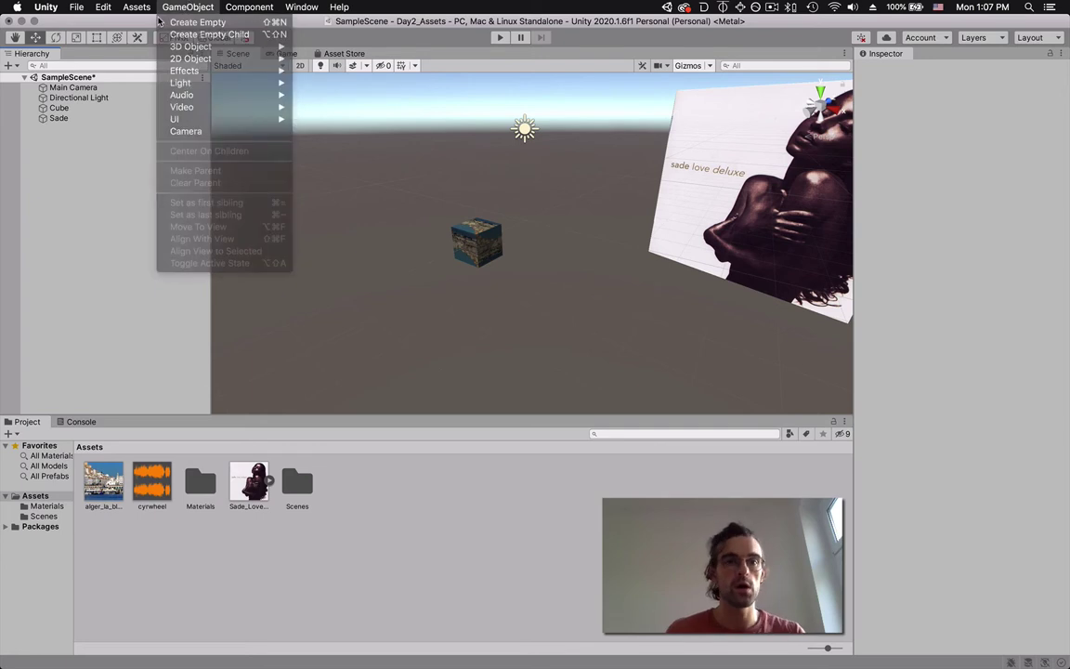
Add an Audio Source component to the Cube
{"action": "left_click", "coordinate": [65, 109]}
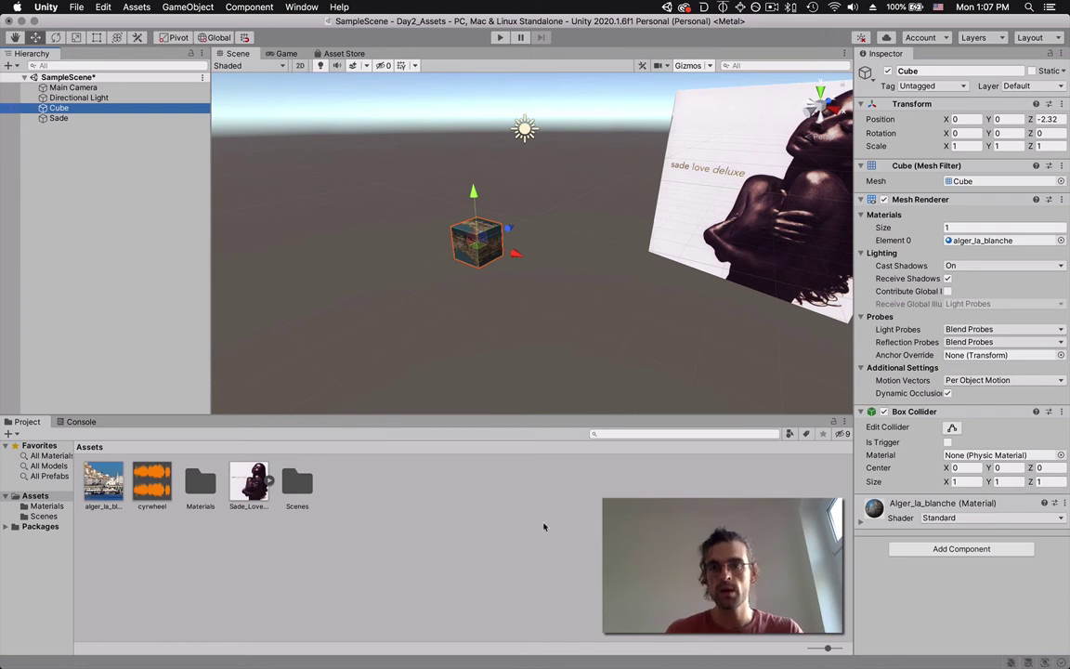
{"action": "left_click", "coordinate": [924, 550]}
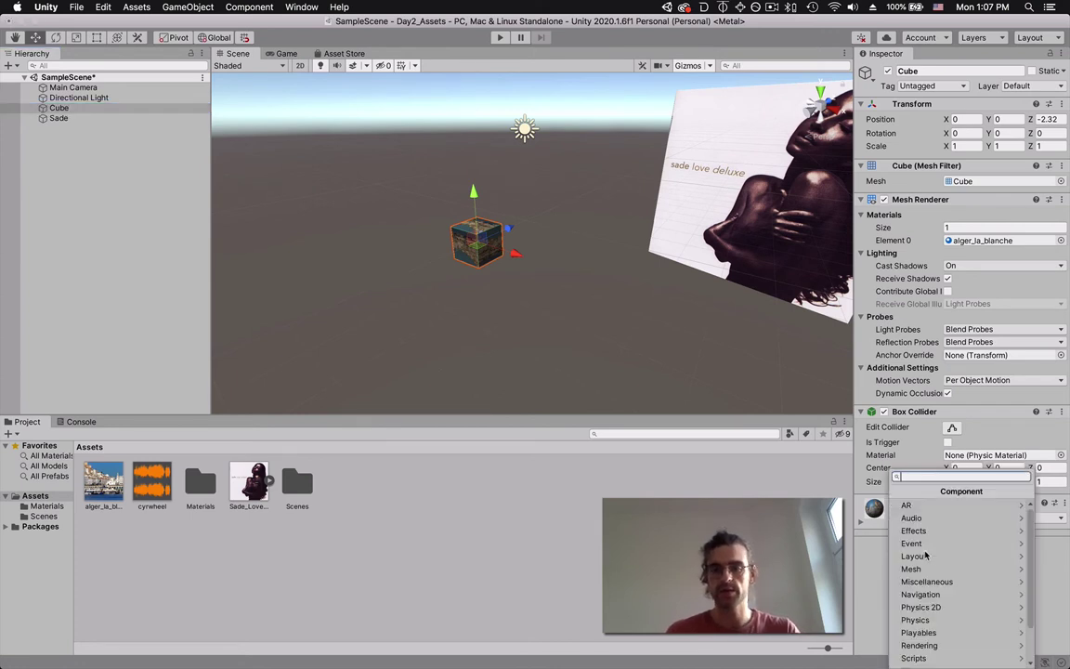
{"action": "type", "text": "audio"}
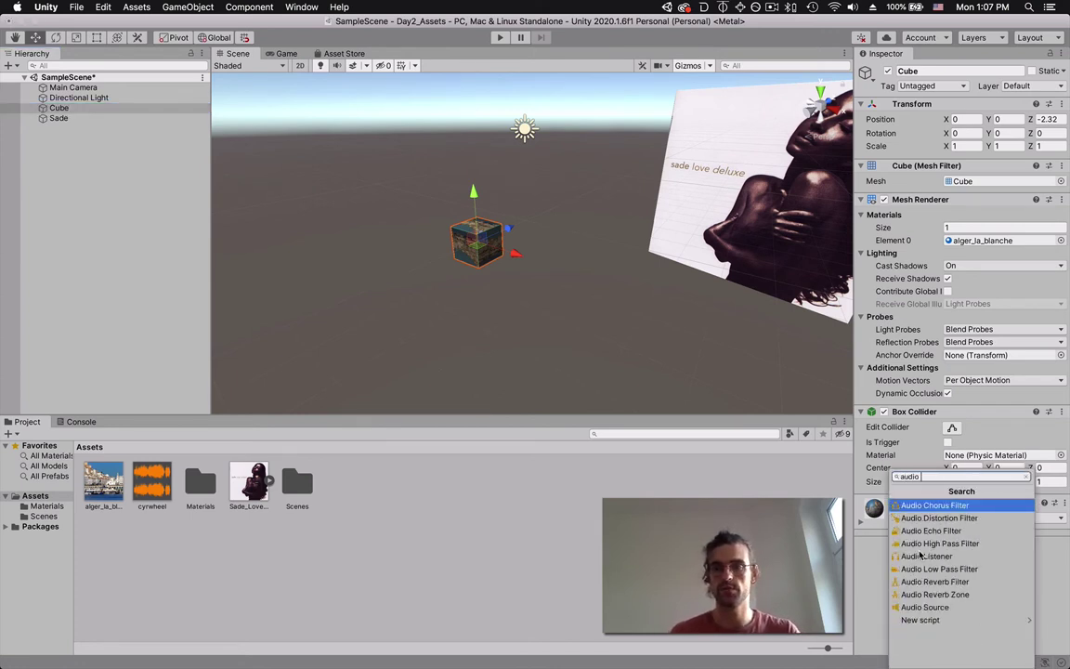
{"action": "type", "text": " source"}
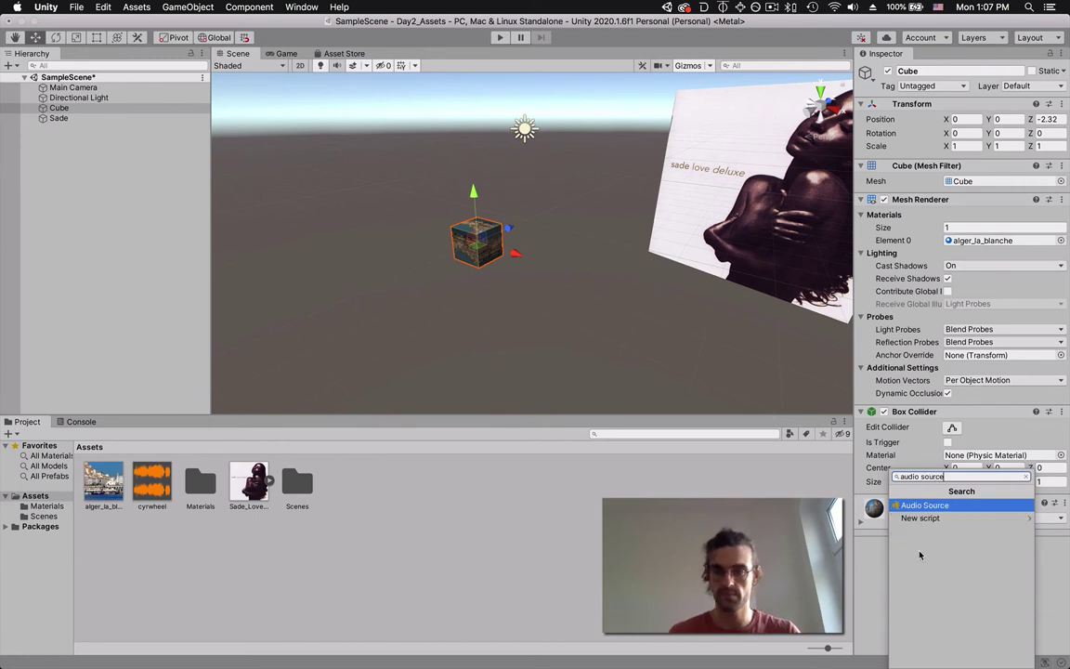
{"action": "left_click", "coordinate": [915, 507]}
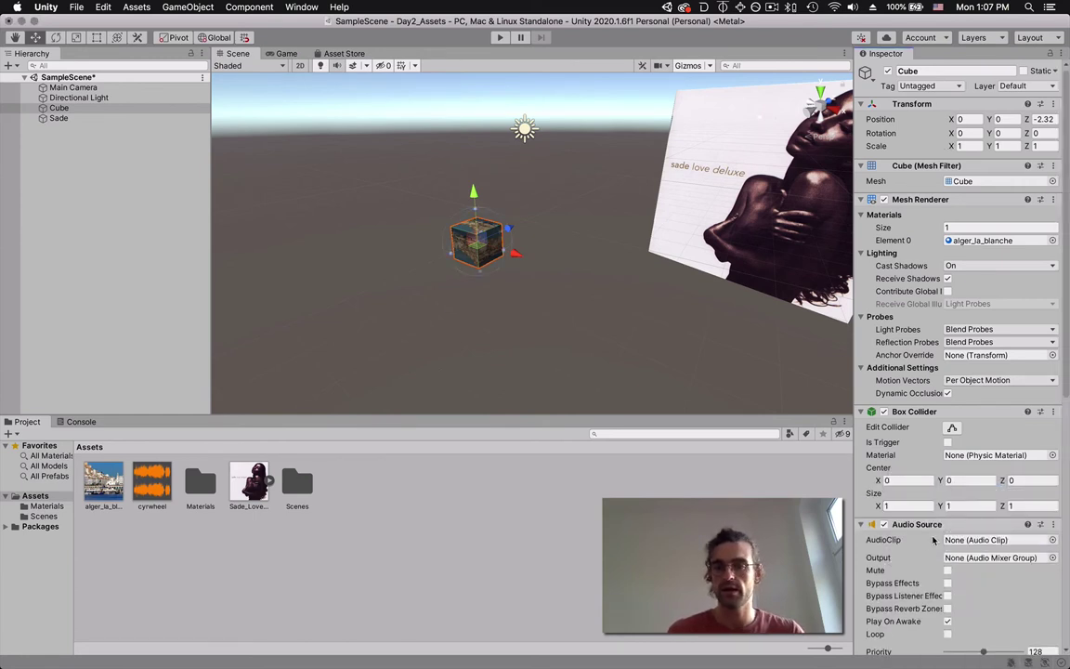
Assign the cyrwheel sound as the AudioClip of the Cube's Audio Source, collapsing its Box Collider and Mesh Renderer settings
{"action": "scroll", "coordinate": [933, 541], "scroll_direction": "down", "scroll_amount": 3}
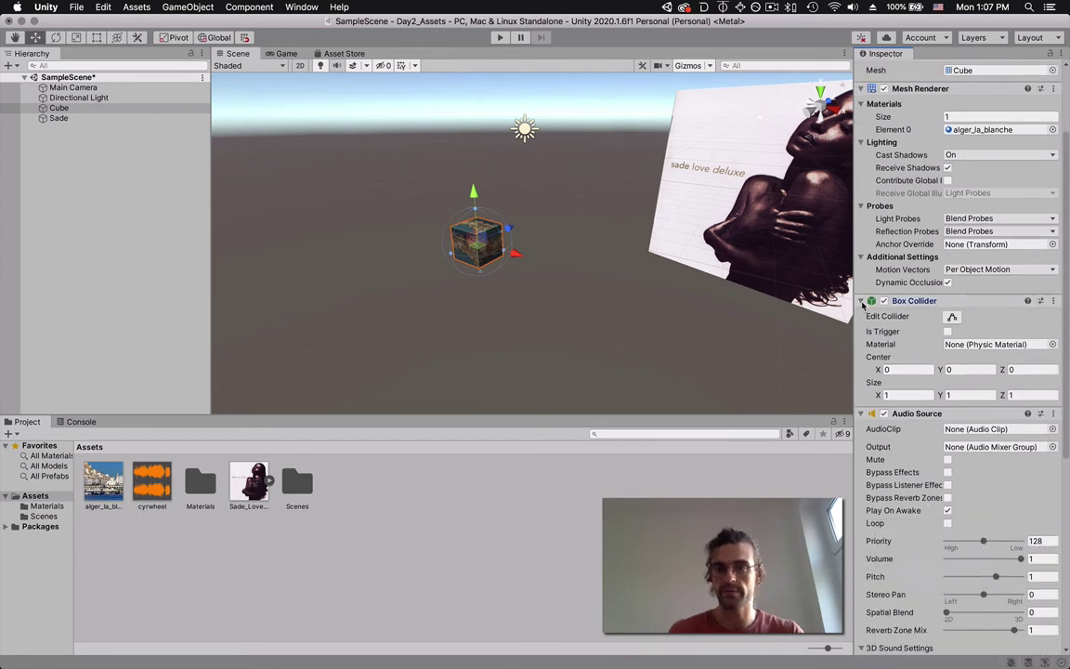
{"action": "left_click", "coordinate": [862, 301]}
{"action": "left_click", "coordinate": [861, 89]}
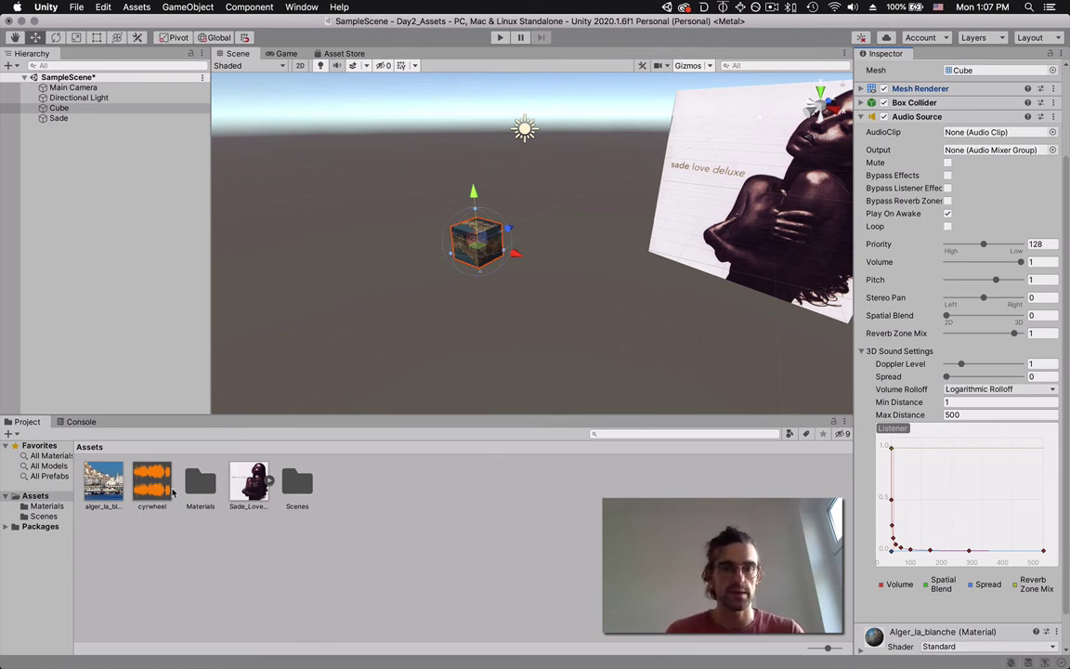
{"action": "left_click_drag", "start_coordinate": [151, 481], "coordinate": [934, 133]}
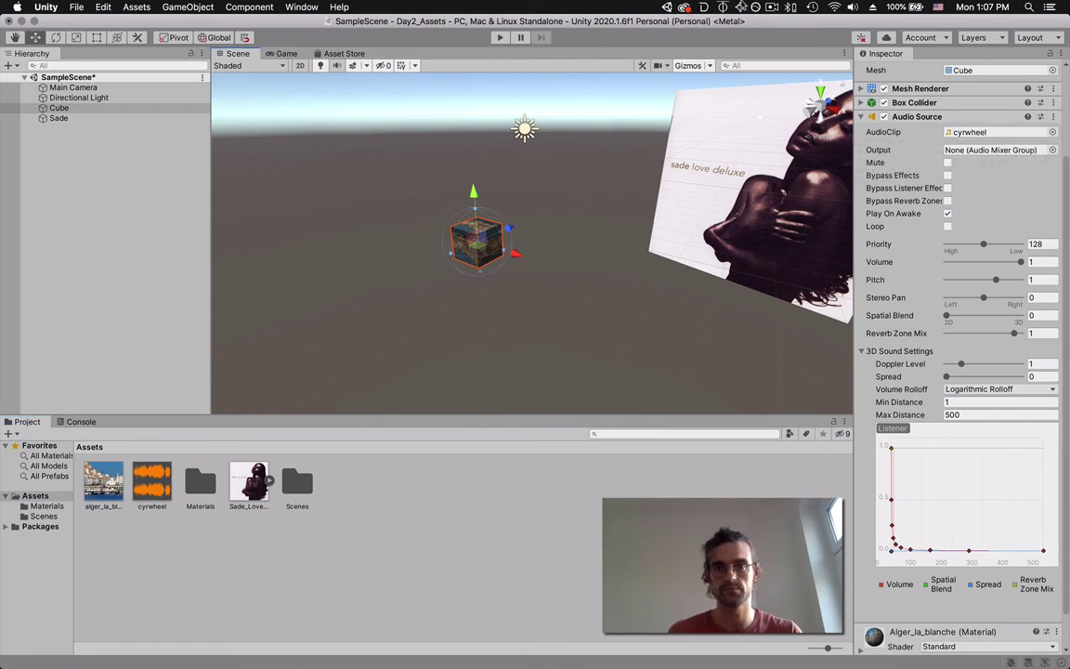
Run the scene to hear the cyrwheel clip play from the Cube, and stop playback
{"action": "left_click", "coordinate": [772, 6]}
{"action": "left_click", "coordinate": [800, 59]}
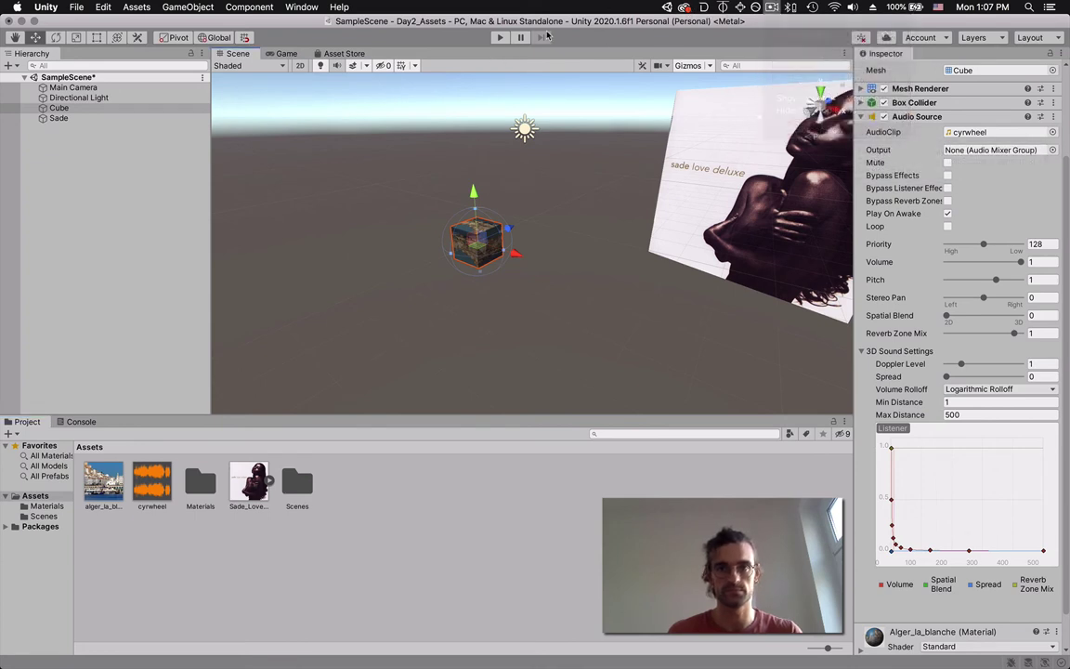
{"action": "left_click", "coordinate": [501, 39]}
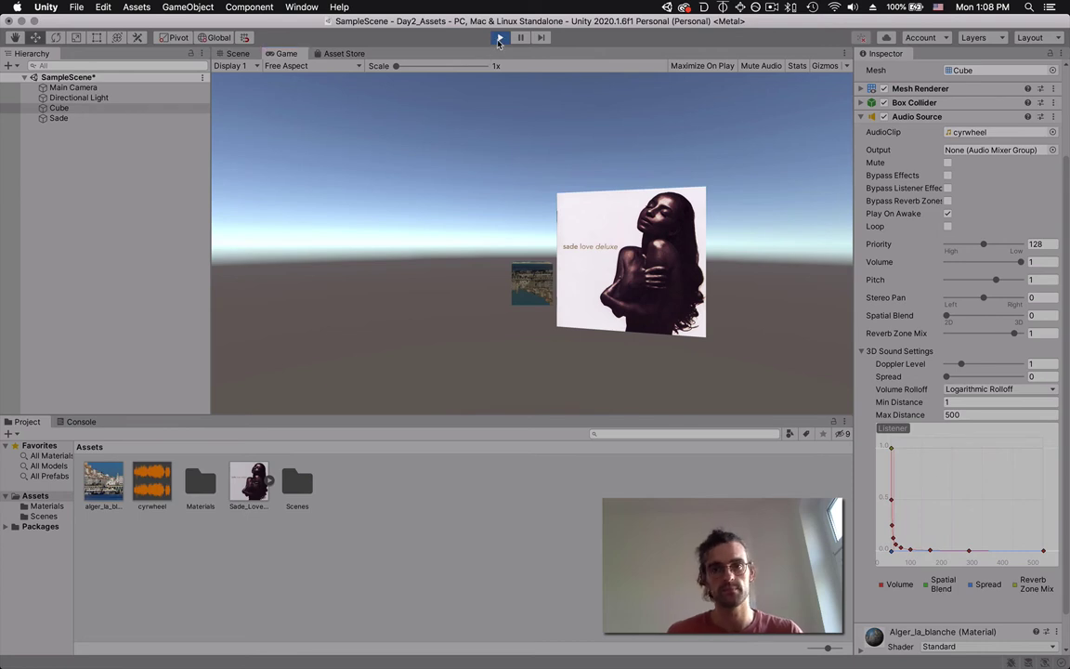
{"action": "left_click", "coordinate": [499, 38]}
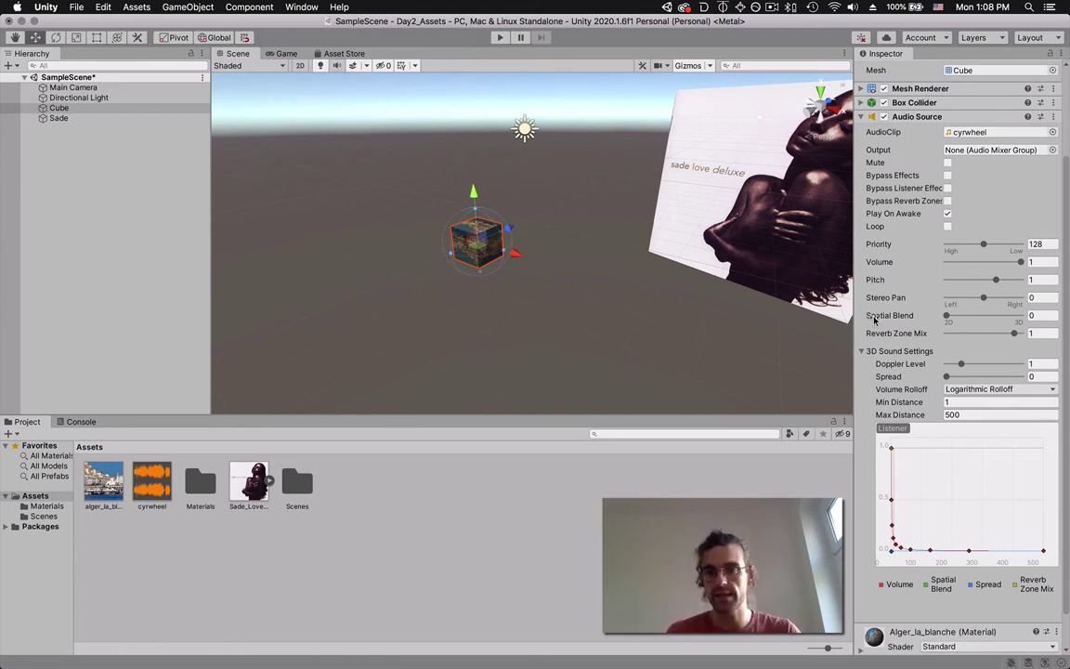
Set the Cube's Audio Source to a fully 3D Spatial Blend of 1 and a Max Distance of 5
{"action": "left_click", "coordinate": [947, 316]}
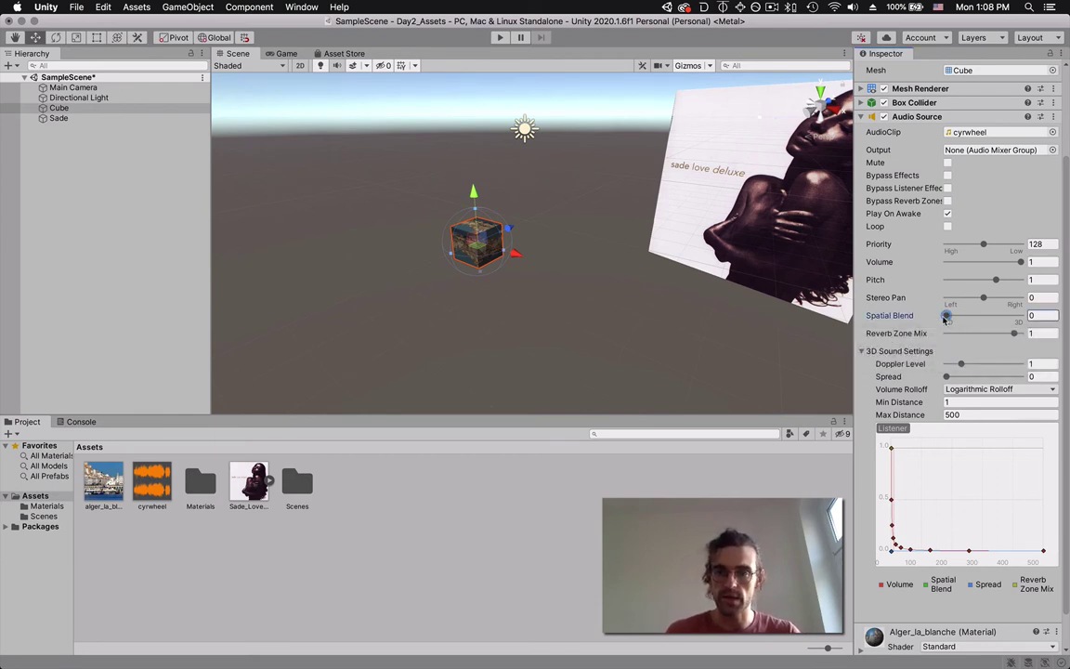
{"action": "mouse_move", "coordinate": [945, 317]}
{"action": "left_mouse_down"}
{"action": "mouse_move", "coordinate": [1038, 320]}
{"action": "mouse_move", "coordinate": [939, 327]}
{"action": "left_mouse_up"}
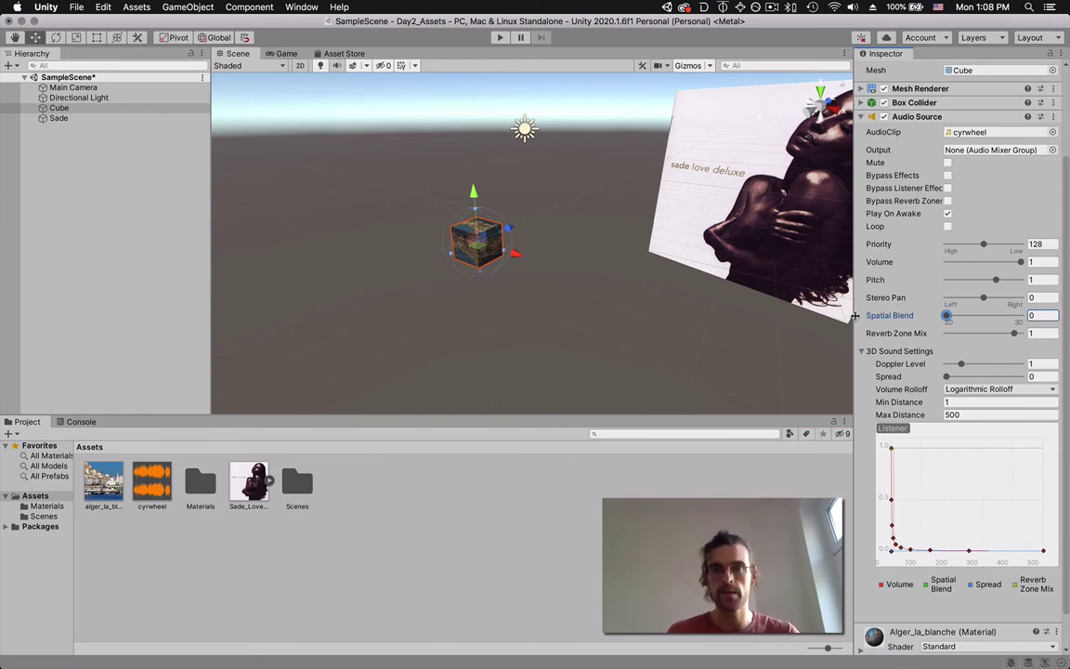
{"action": "left_click_drag", "start_coordinate": [947, 316], "coordinate": [1021, 316]}
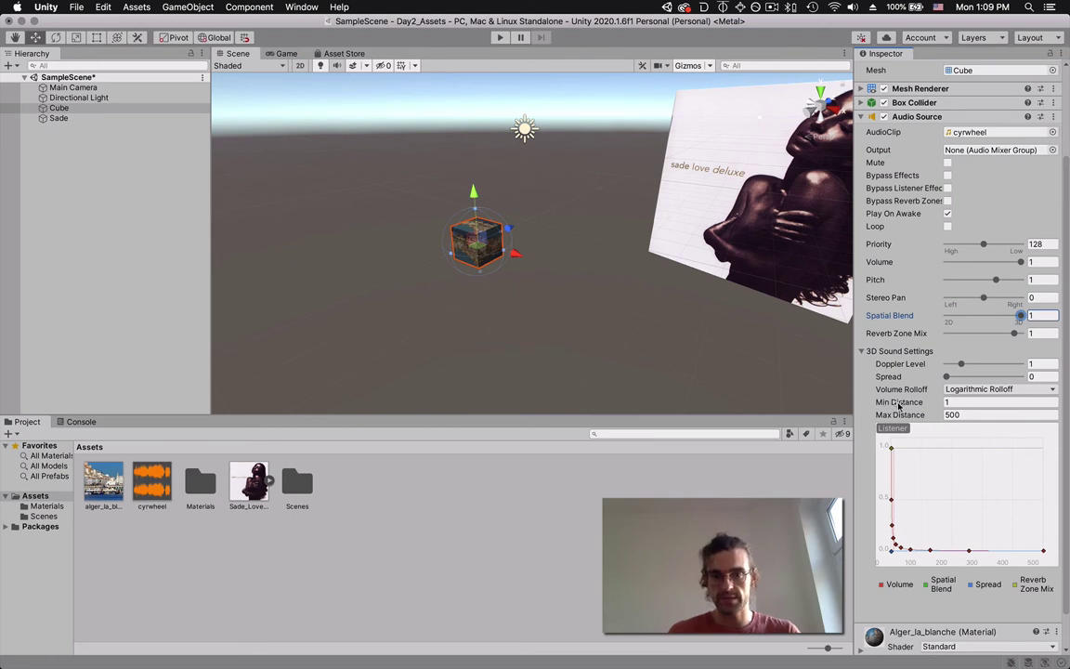
{"action": "left_click", "coordinate": [948, 414]}
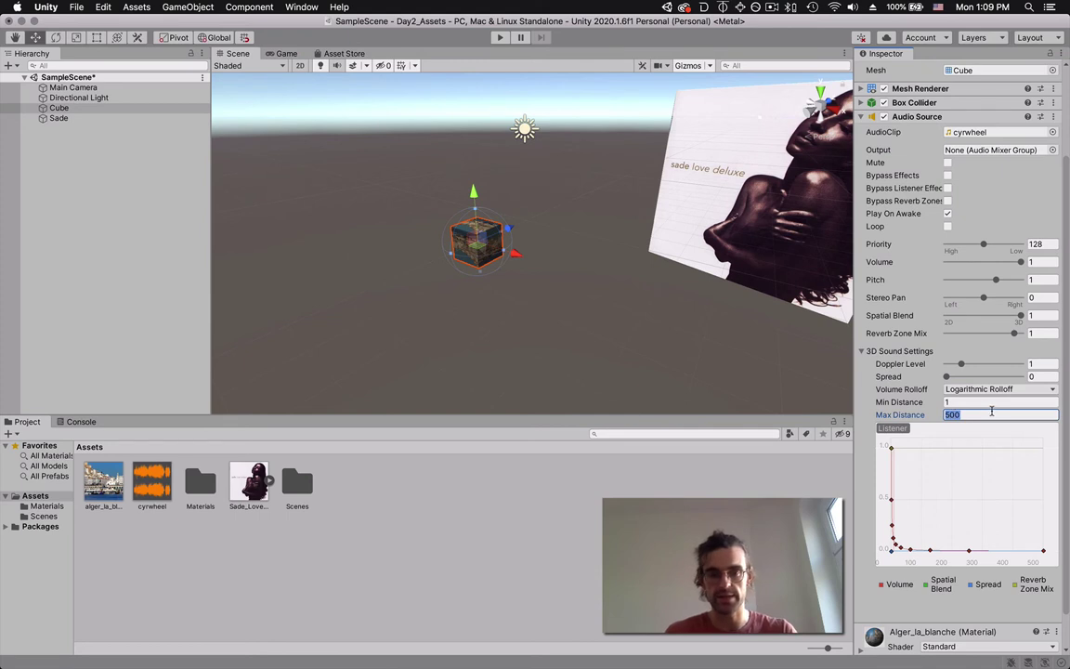
{"action": "type", "text": "5"}
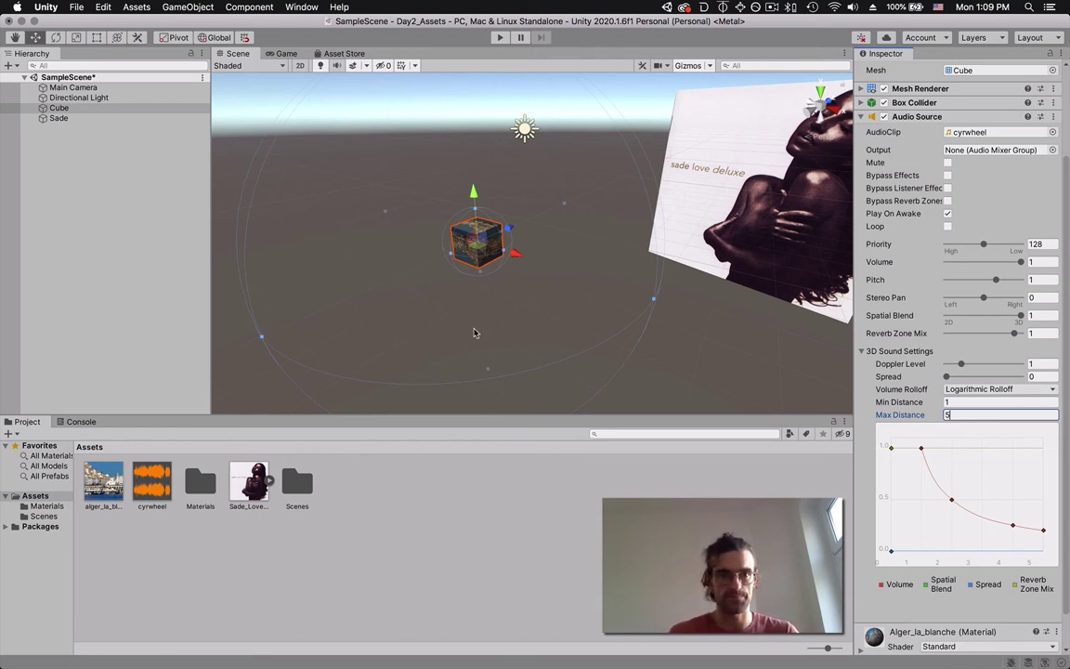
Compare the Main Camera's location with the Cube's sound range, and test-play the scene from there
{"action": "scroll", "coordinate": [386, 346], "scroll_direction": "down", "scroll_amount": 5}
{"action": "scroll", "coordinate": [386, 345], "scroll_direction": "down", "scroll_amount": 3}
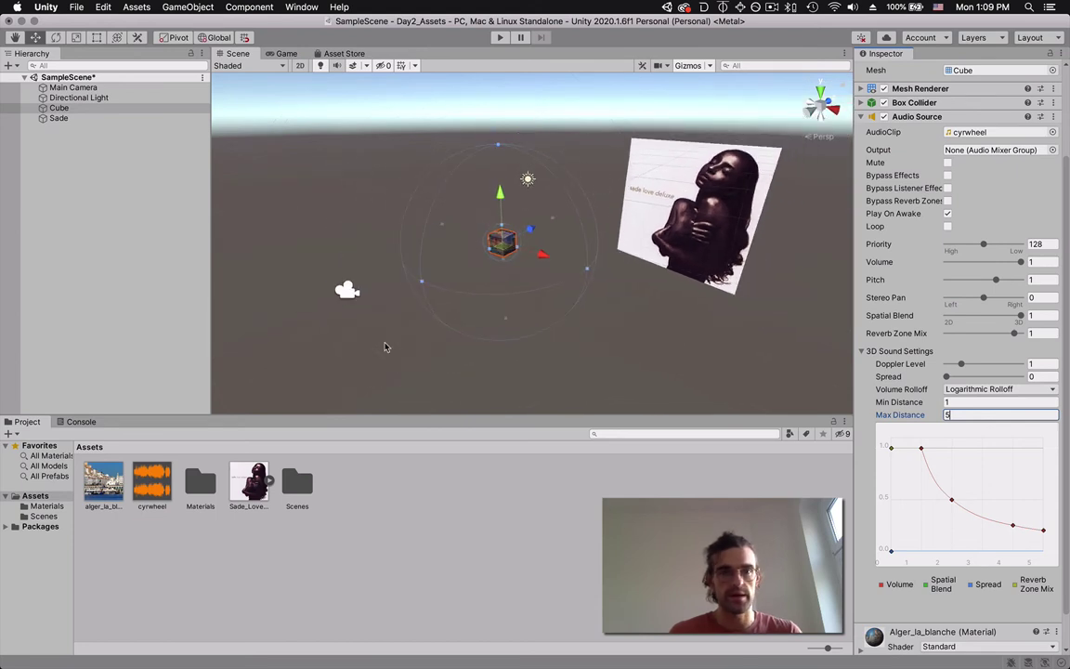
{"action": "left_click", "coordinate": [109, 87]}
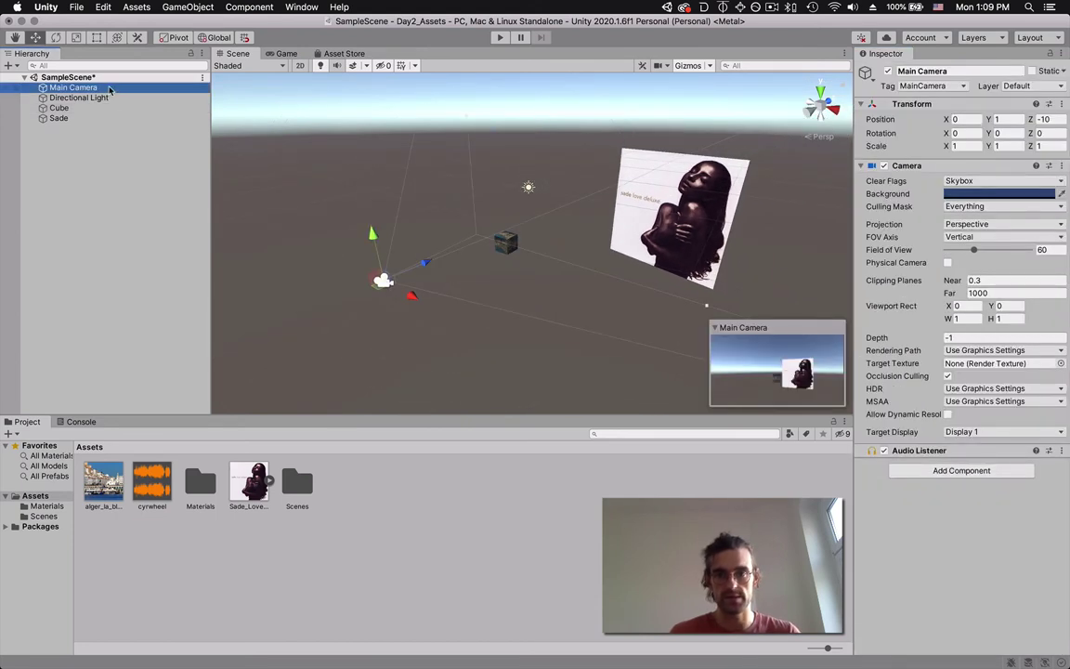
{"action": "left_click_drag", "start_coordinate": [109, 88], "coordinate": [101, 112]}
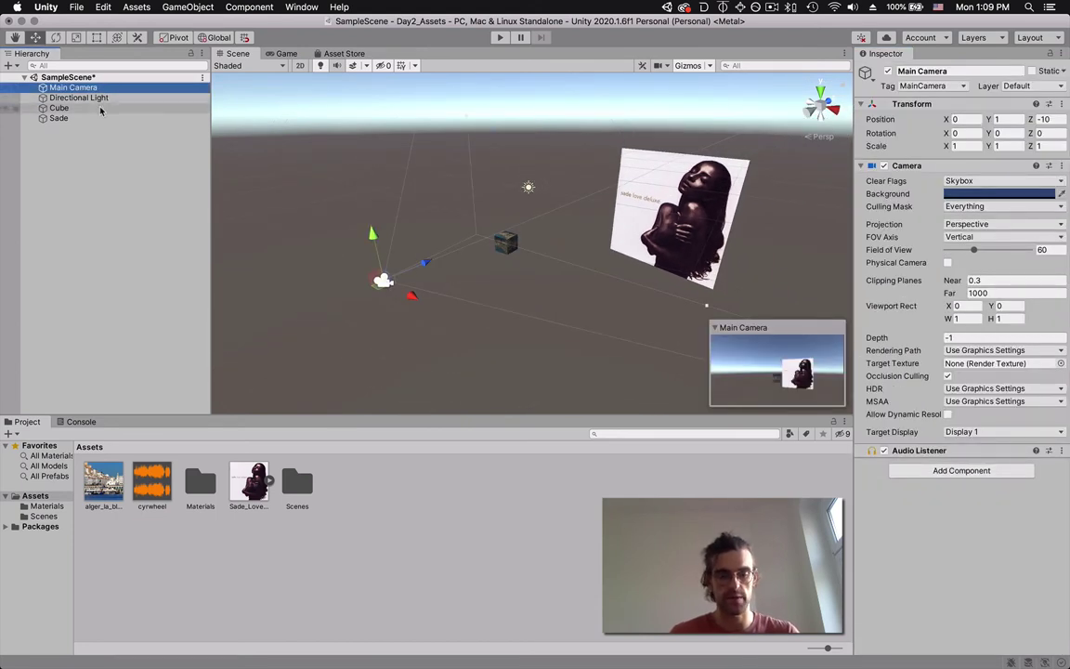
{"action": "left_click", "coordinate": [500, 38]}
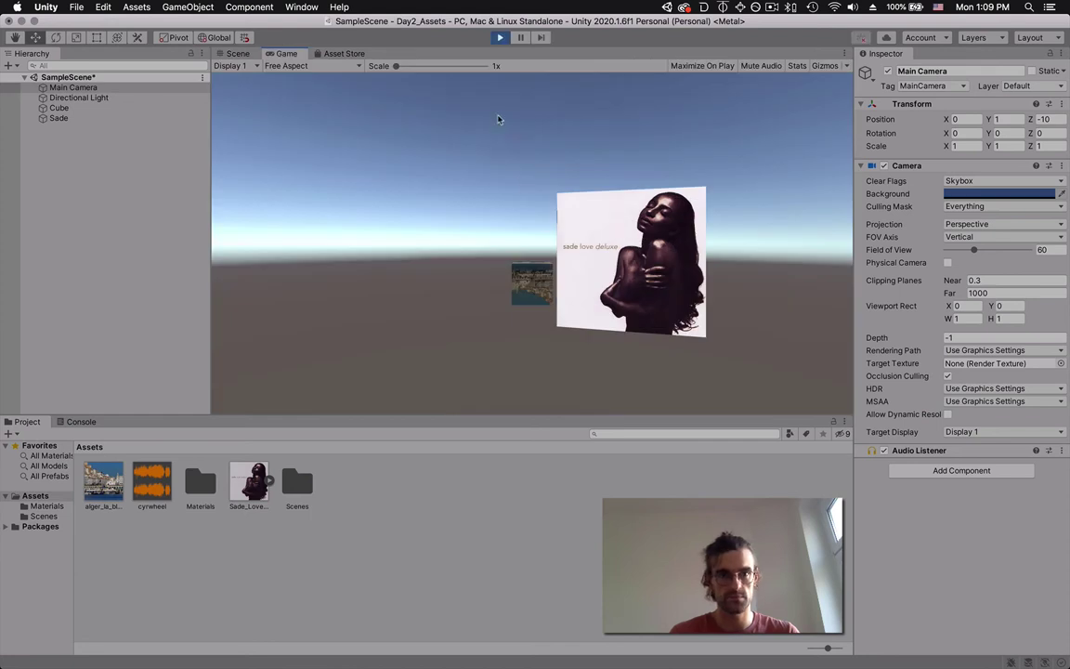
{"action": "left_click", "coordinate": [500, 37]}
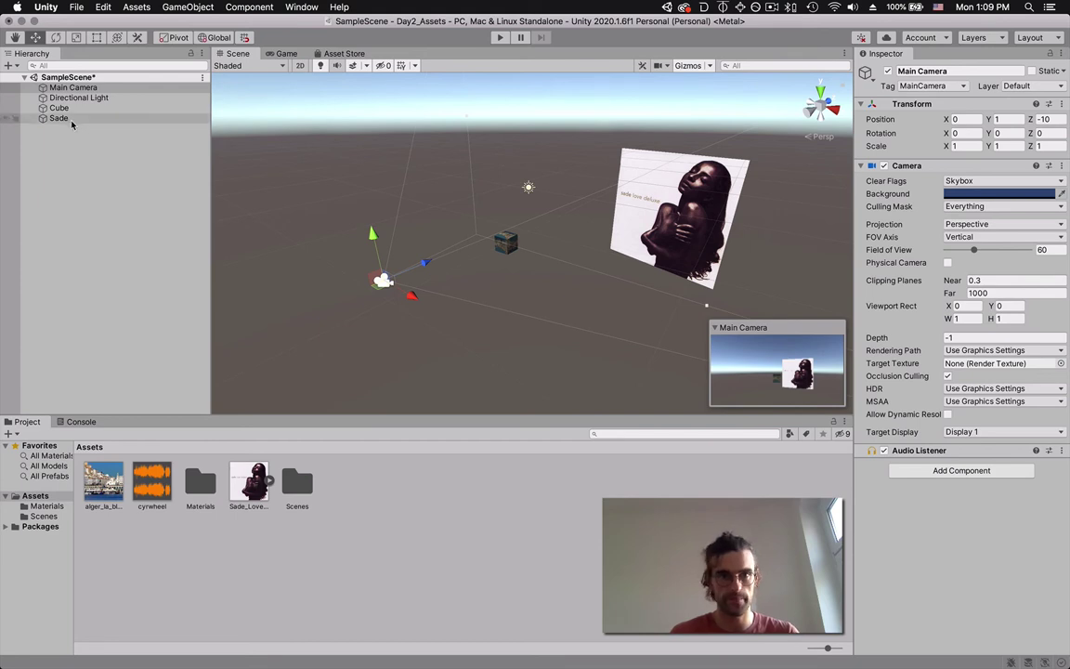
Reshape the Cube's Audio Source volume curve into a custom rolloff that falls to zero near the Max Distance
{"action": "left_click", "coordinate": [80, 108]}
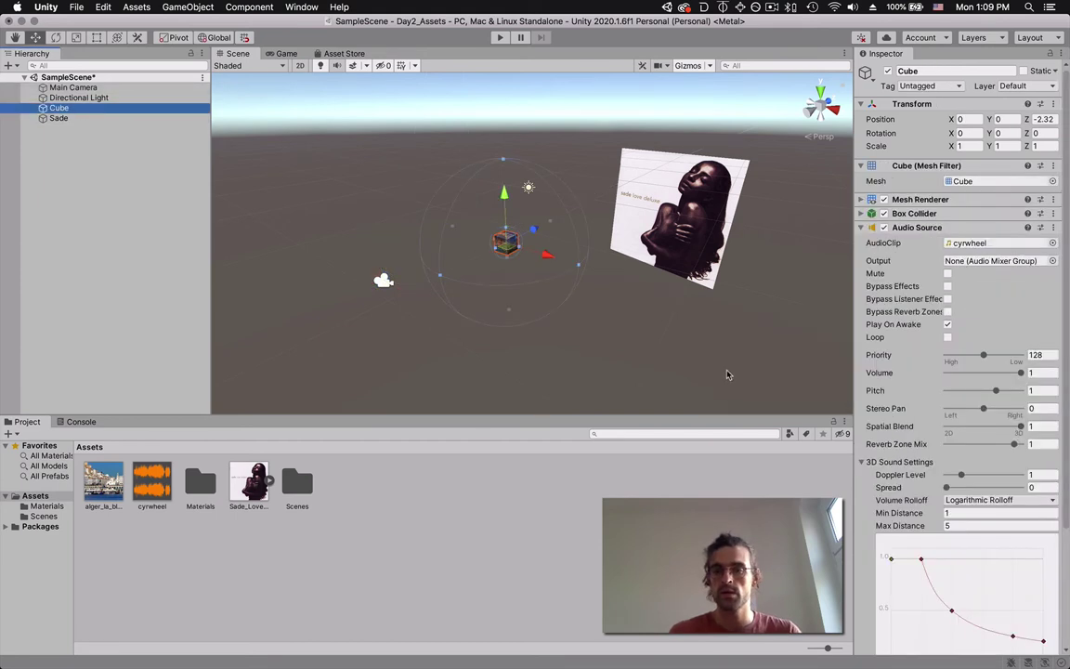
{"action": "scroll", "coordinate": [869, 477], "scroll_direction": "down", "scroll_amount": 3}
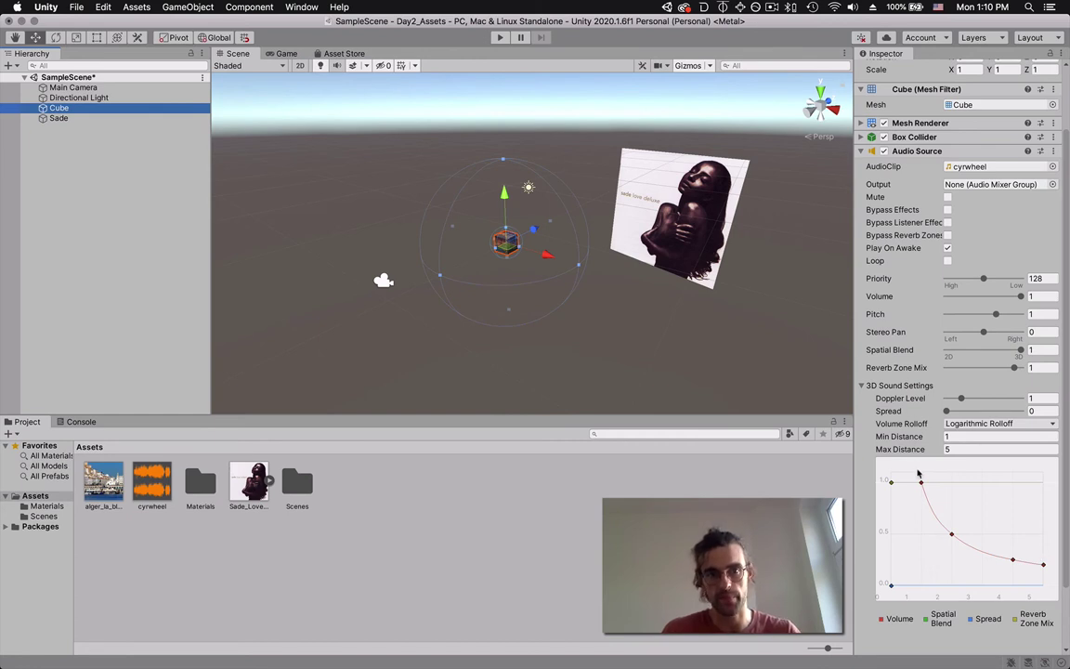
{"action": "left_click", "coordinate": [107, 113]}
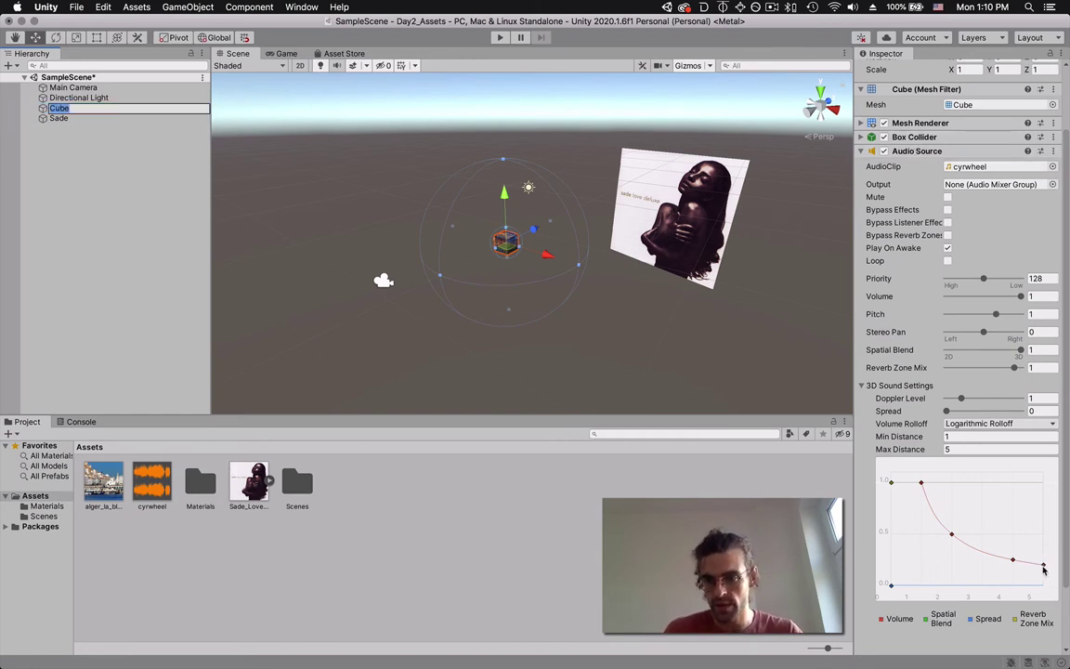
{"action": "left_click_drag", "start_coordinate": [1044, 568], "coordinate": [993, 571]}
{"action": "left_click_drag", "start_coordinate": [922, 485], "coordinate": [923, 489]}
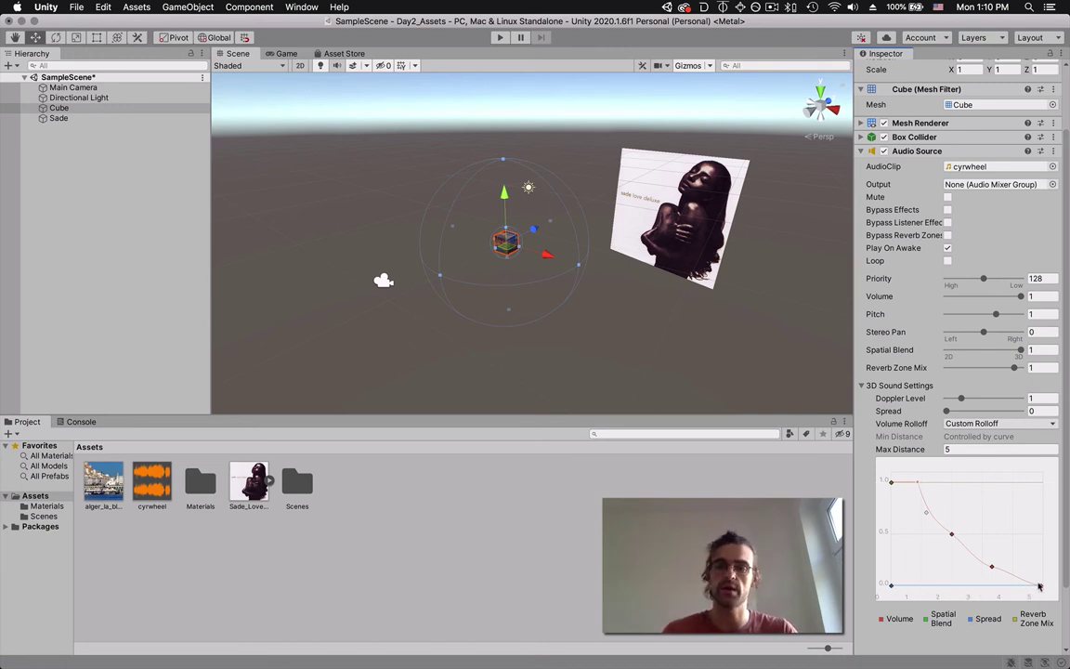
Run the scene, shift the Main Camera along Z to test the sound's distance falloff, ending at -8.8, and stop playback
{"action": "left_click", "coordinate": [500, 38]}
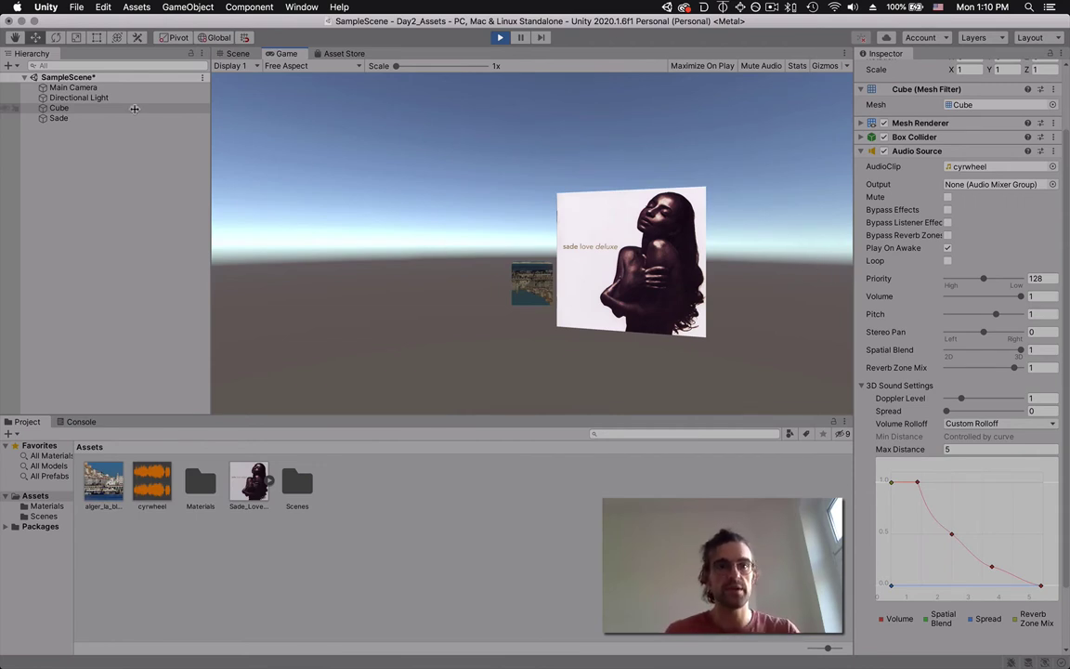
{"action": "left_click", "coordinate": [72, 87]}
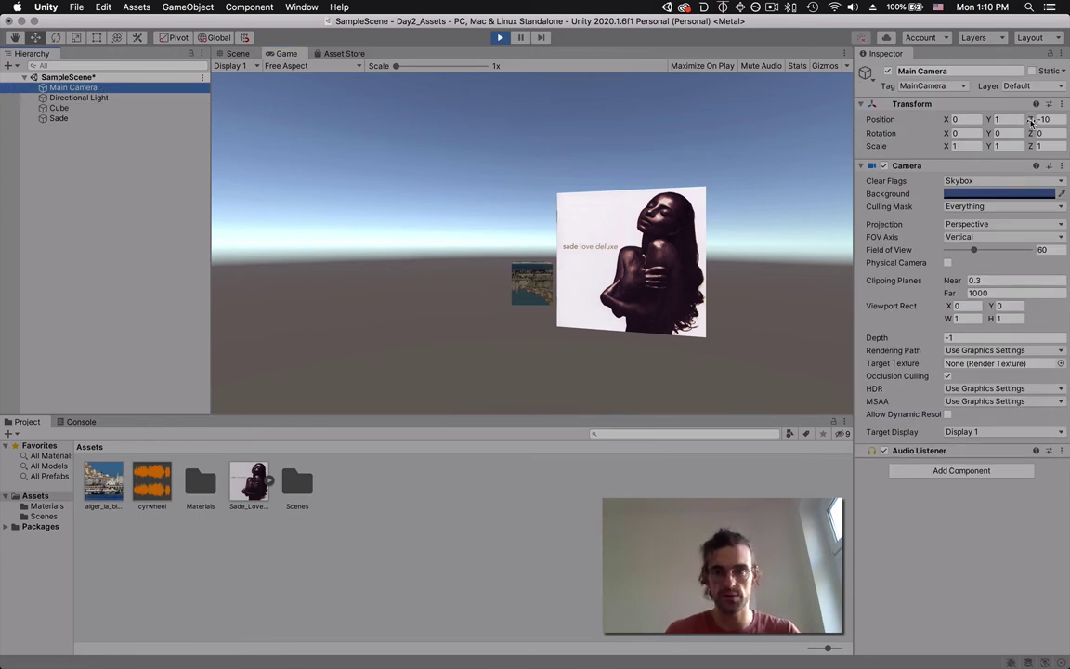
{"action": "left_click_drag", "start_coordinate": [1031, 122], "coordinate": [947, 133]}
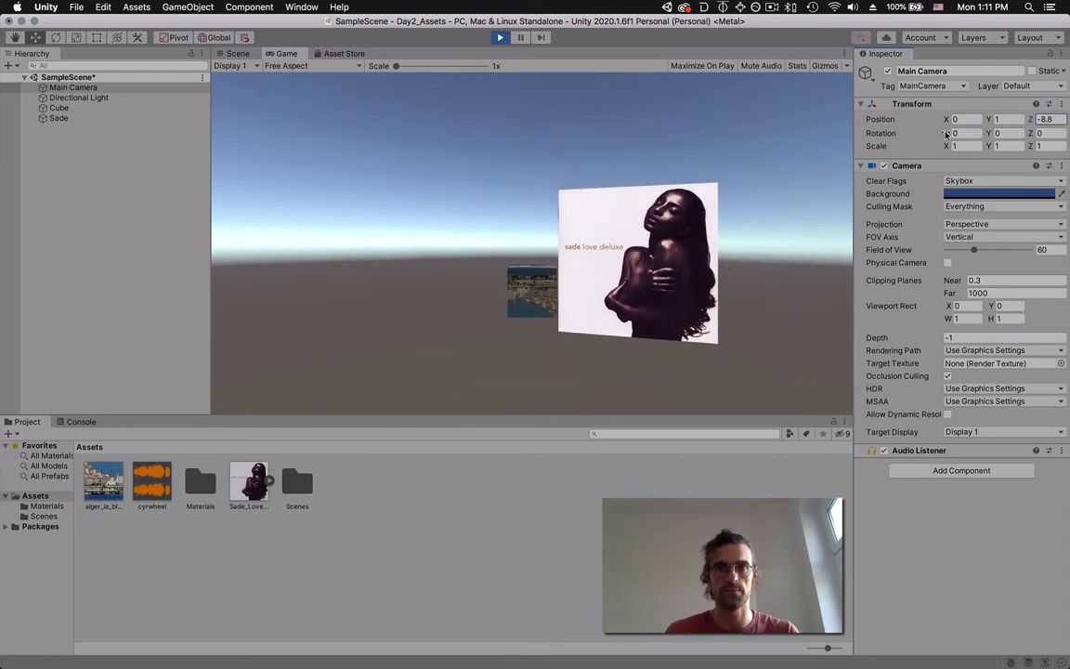
{"action": "left_click", "coordinate": [499, 40]}
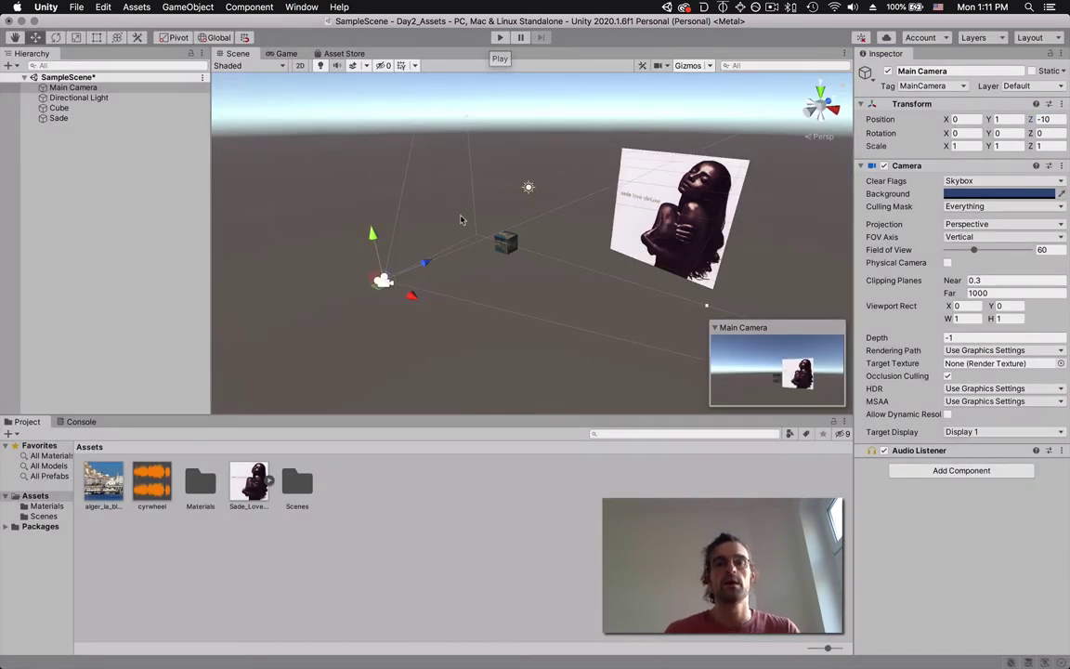
Set the Cube's Audio Source Spatial Blend to 0 for 2D sound, and test-play the scene
{"action": "left_click", "coordinate": [142, 109]}
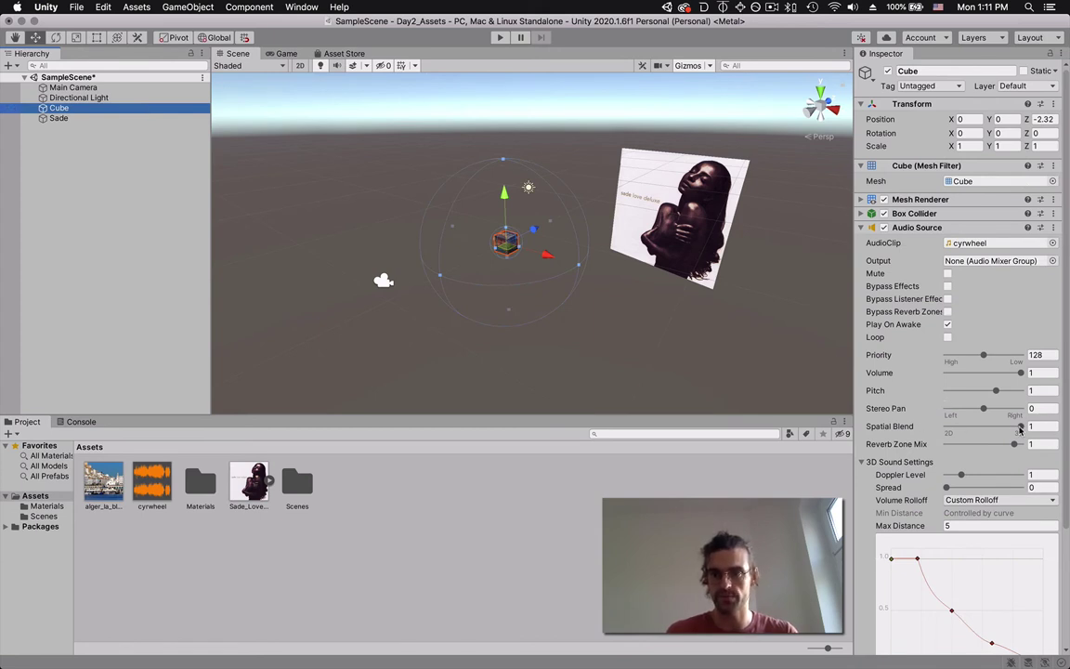
{"action": "left_click_drag", "start_coordinate": [1020, 429], "coordinate": [945, 427]}
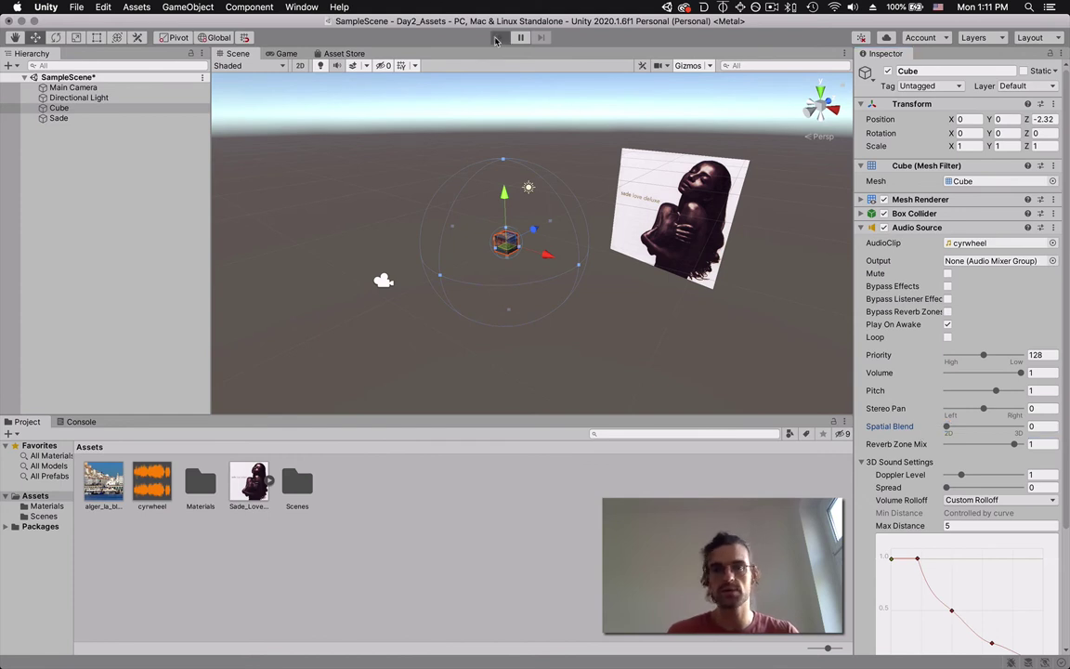
{"action": "key", "text": "super+p"}
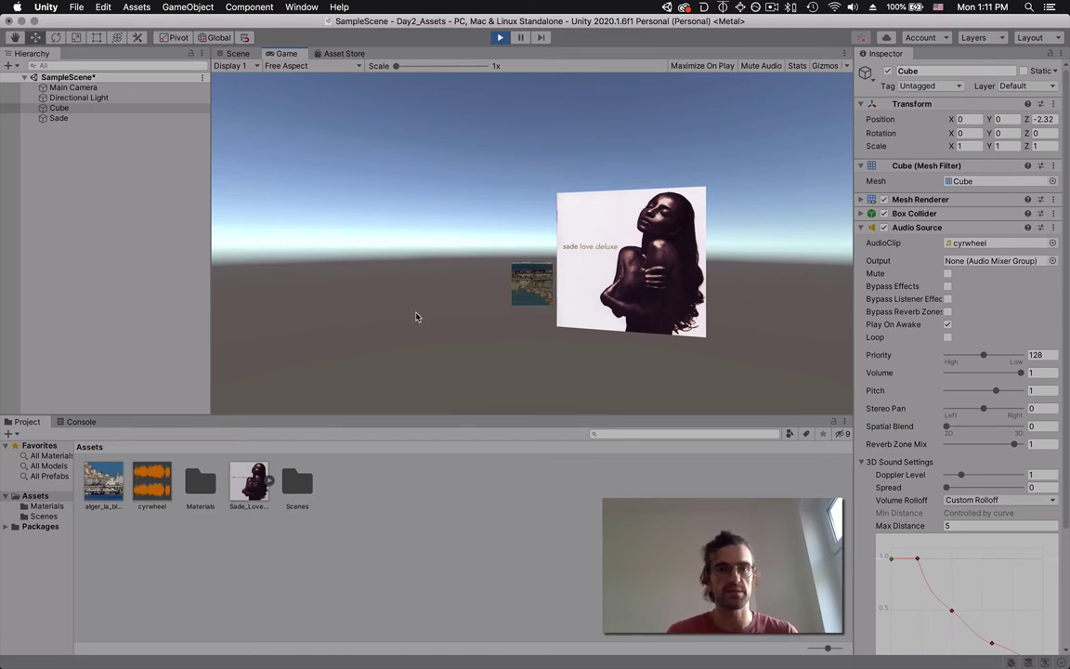
{"action": "left_click", "coordinate": [499, 39]}
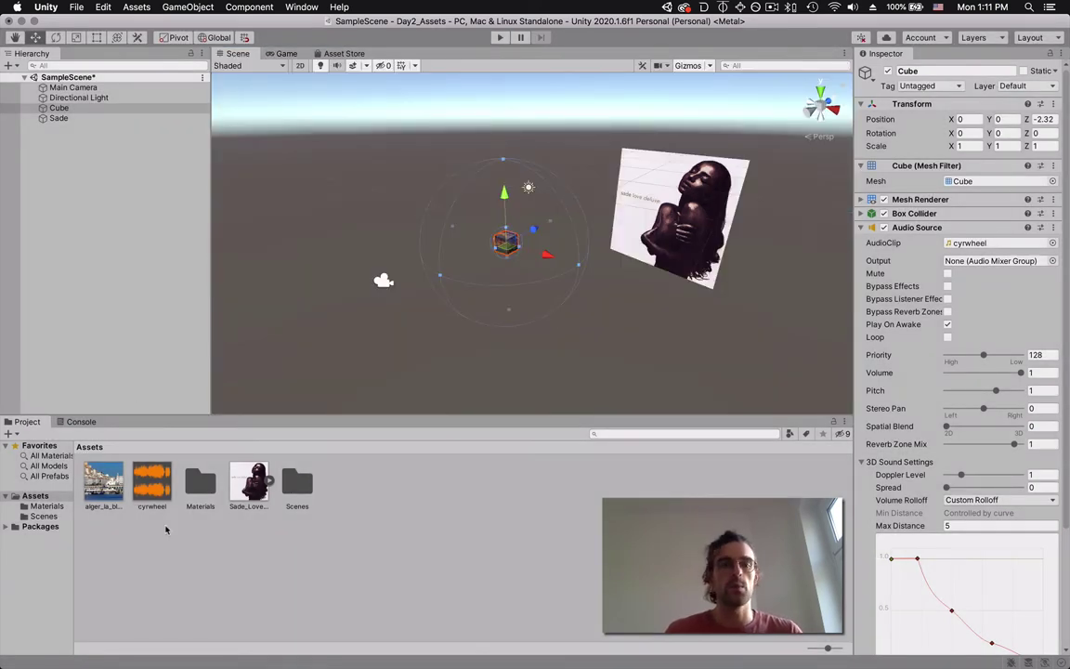
Examine the cyrwheel clip's import settings and its available Load Type options
{"action": "left_click", "coordinate": [149, 491]}
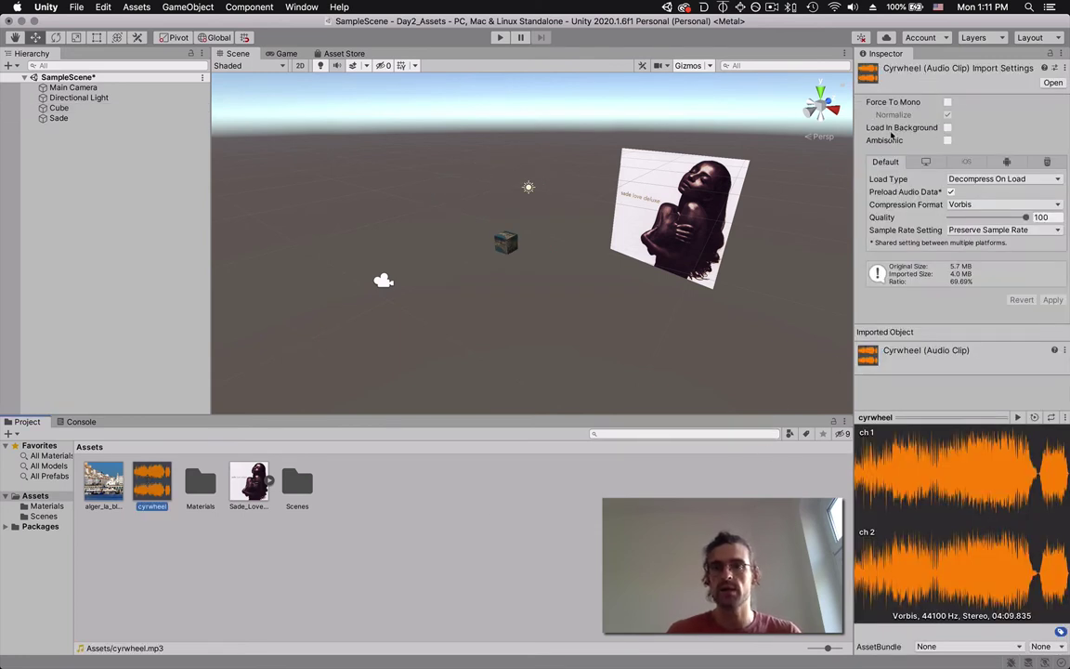
{"action": "left_click", "coordinate": [994, 180]}
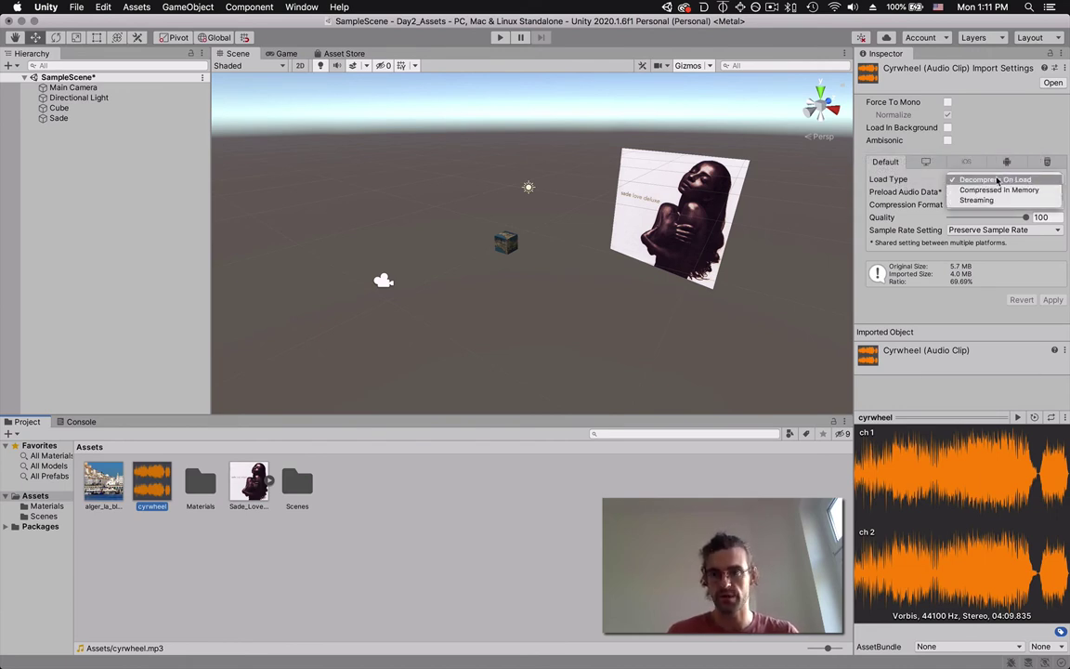
{"action": "left_click", "coordinate": [892, 182]}
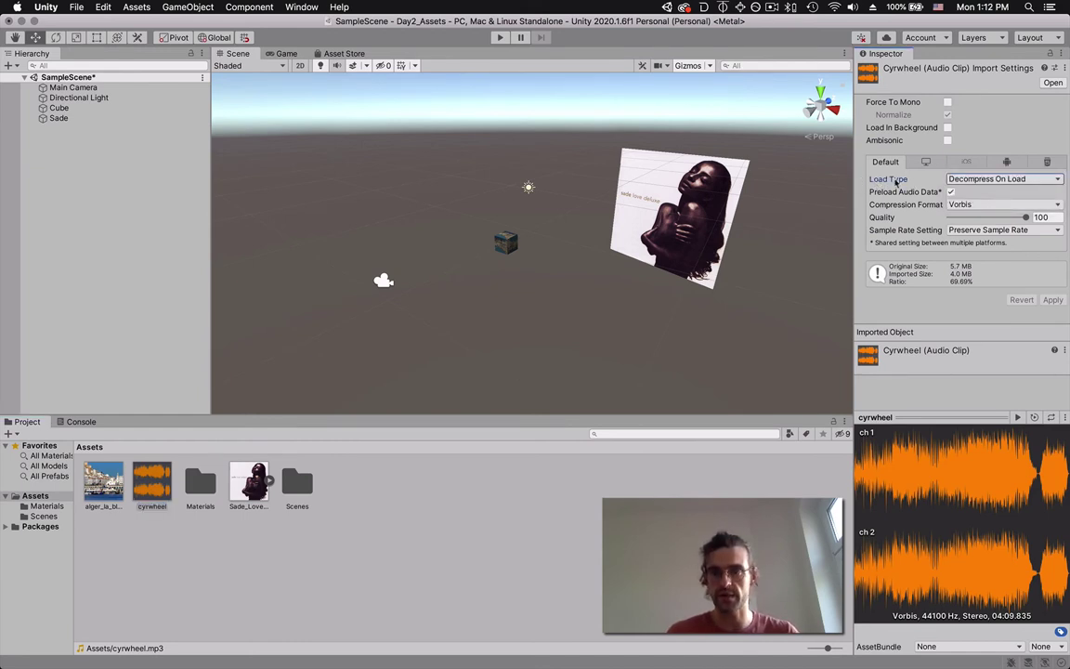
{"action": "left_click", "coordinate": [1039, 181]}
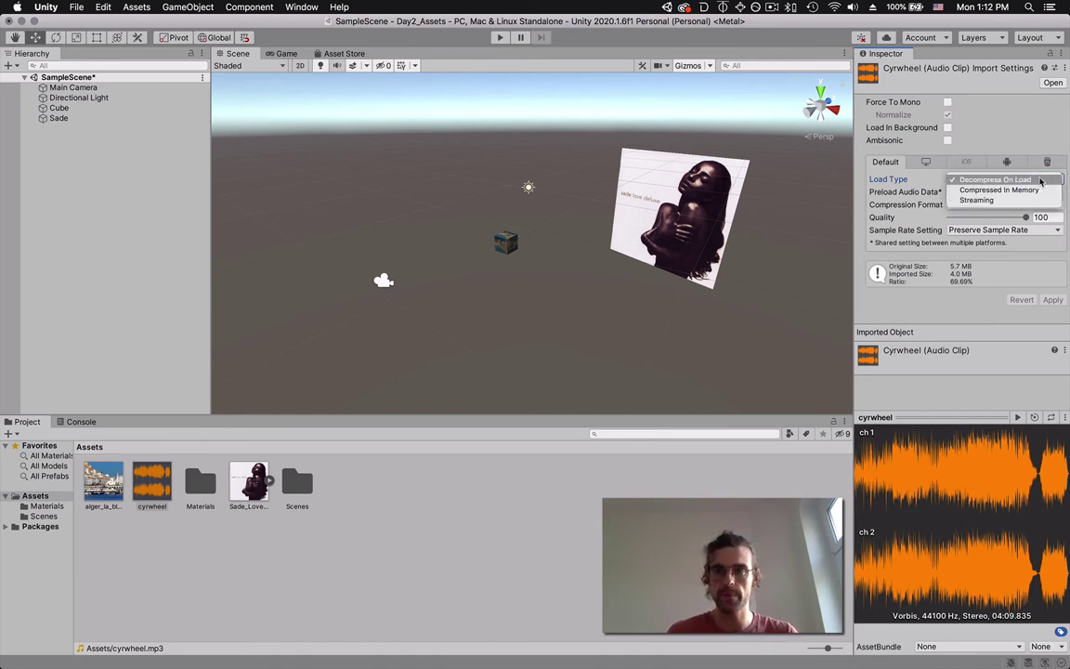
{"action": "left_click", "coordinate": [1041, 180]}
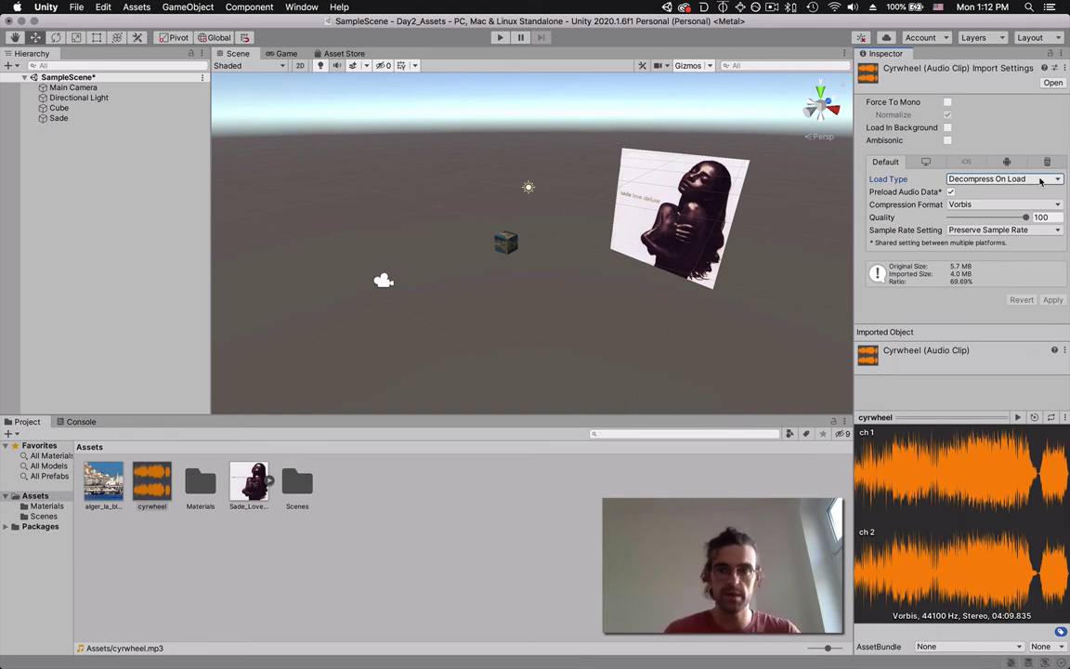
{"action": "left_click", "coordinate": [1041, 181]}
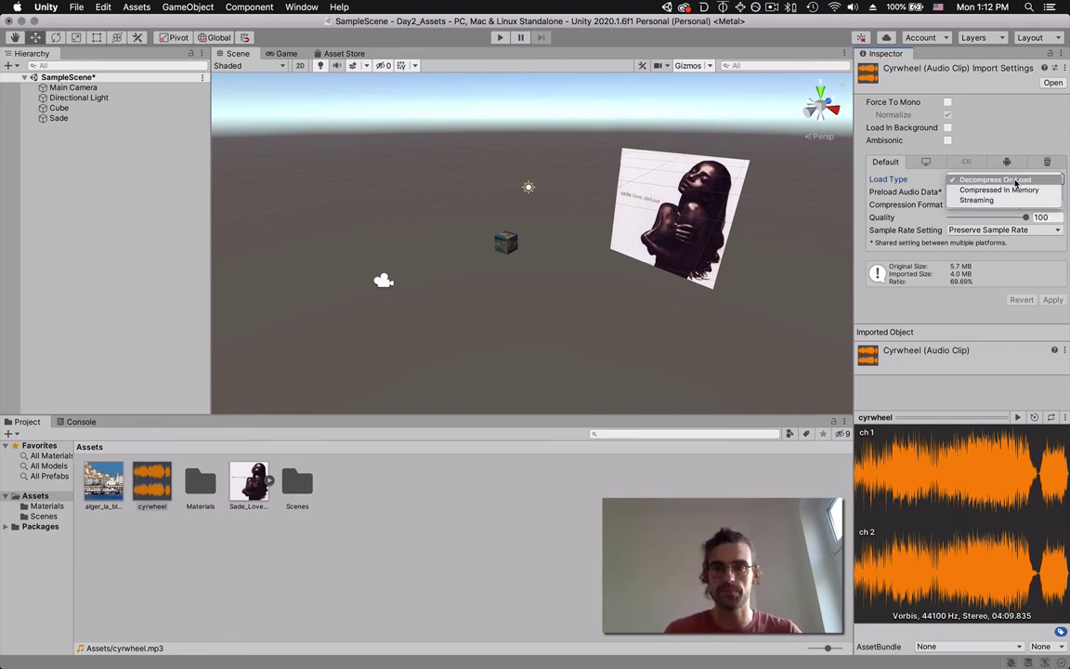
{"action": "left_click", "coordinate": [863, 193]}
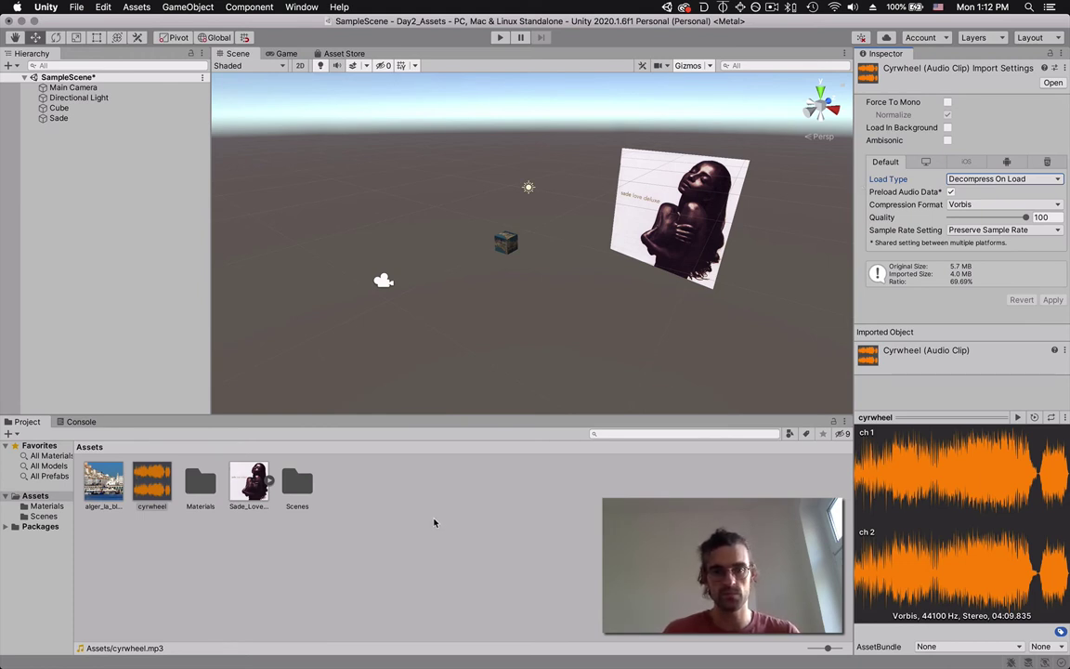
Switch to the day2_plan.txt notes in TextEdit and read the topic that follows the sounds section
{"action": "left_click", "coordinate": [146, 221]}
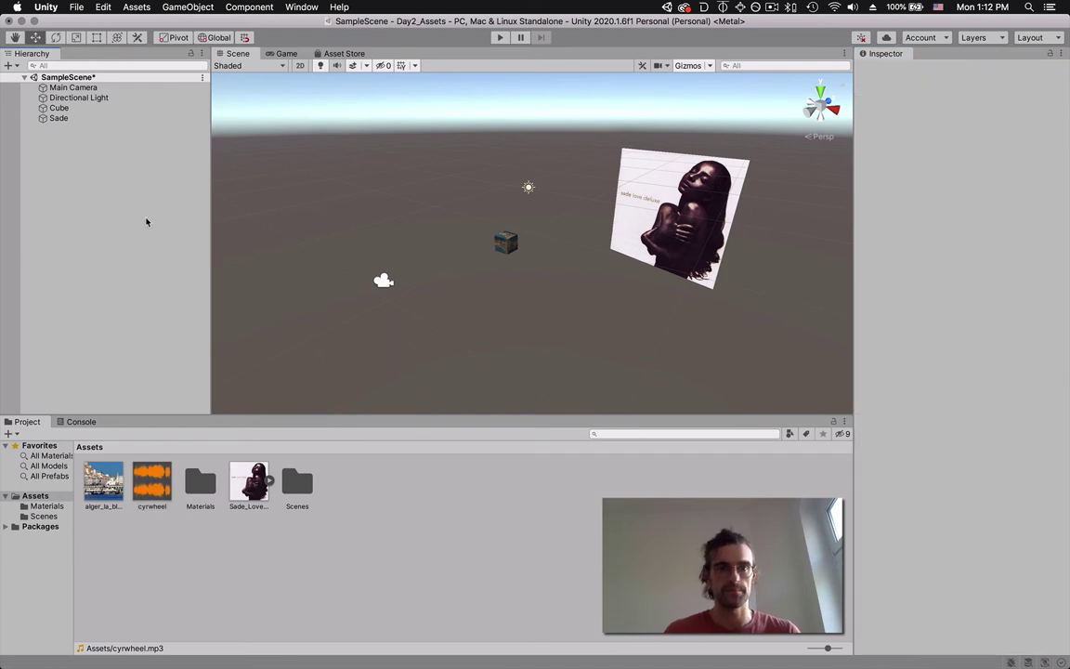
{"action": "key", "text": "super+Tab"}
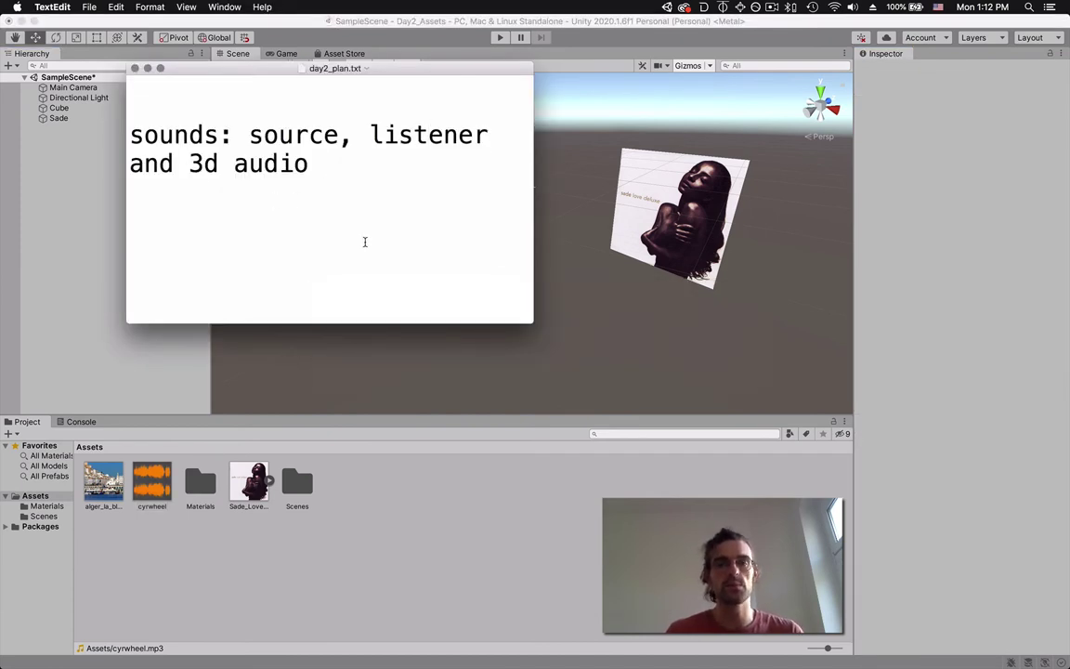
{"action": "scroll", "coordinate": [365, 242], "scroll_direction": "down", "scroll_amount": 2}
{"action": "scroll", "coordinate": [367, 244], "scroll_direction": "down", "scroll_amount": 4}
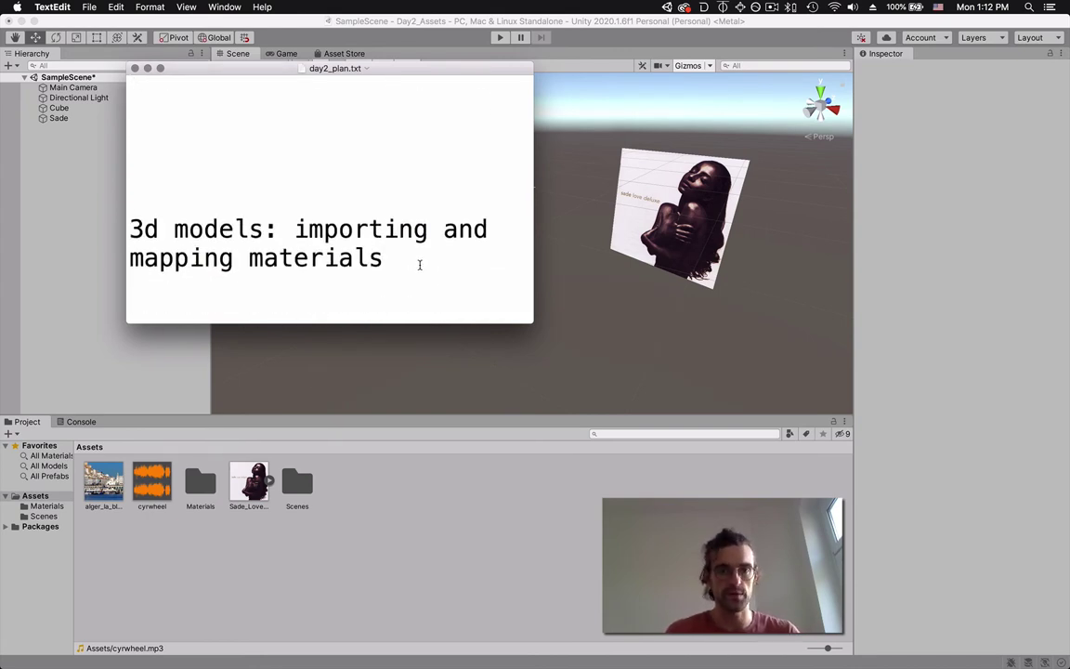
{"action": "scroll", "coordinate": [419, 265], "scroll_direction": "down", "scroll_amount": 1}
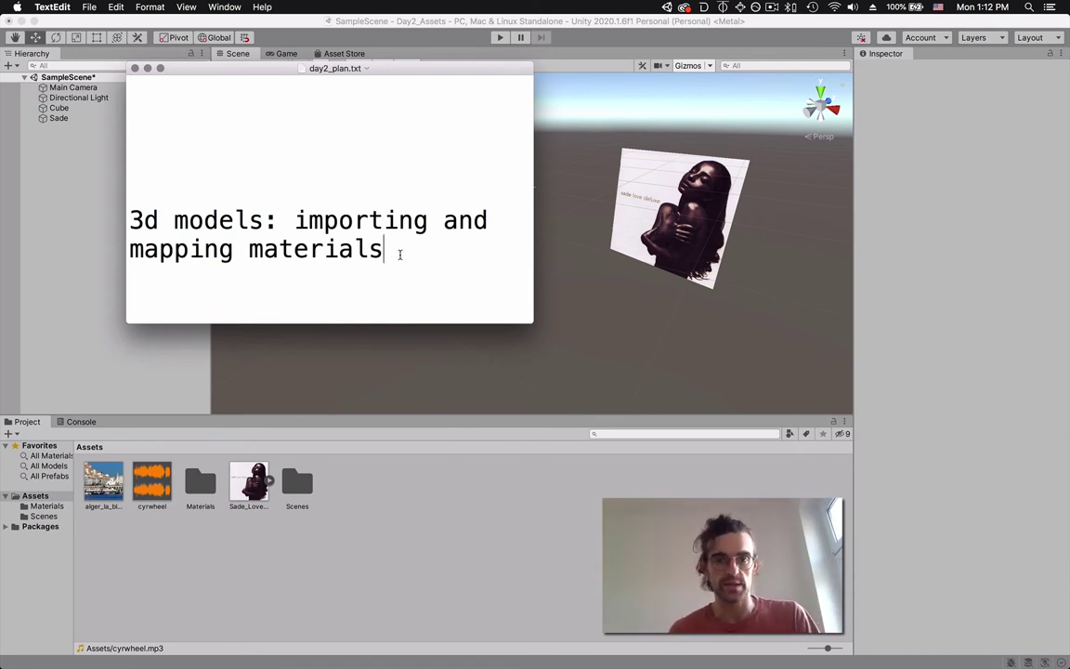
{"action": "scroll", "coordinate": [400, 255], "scroll_direction": "down", "scroll_amount": 1}
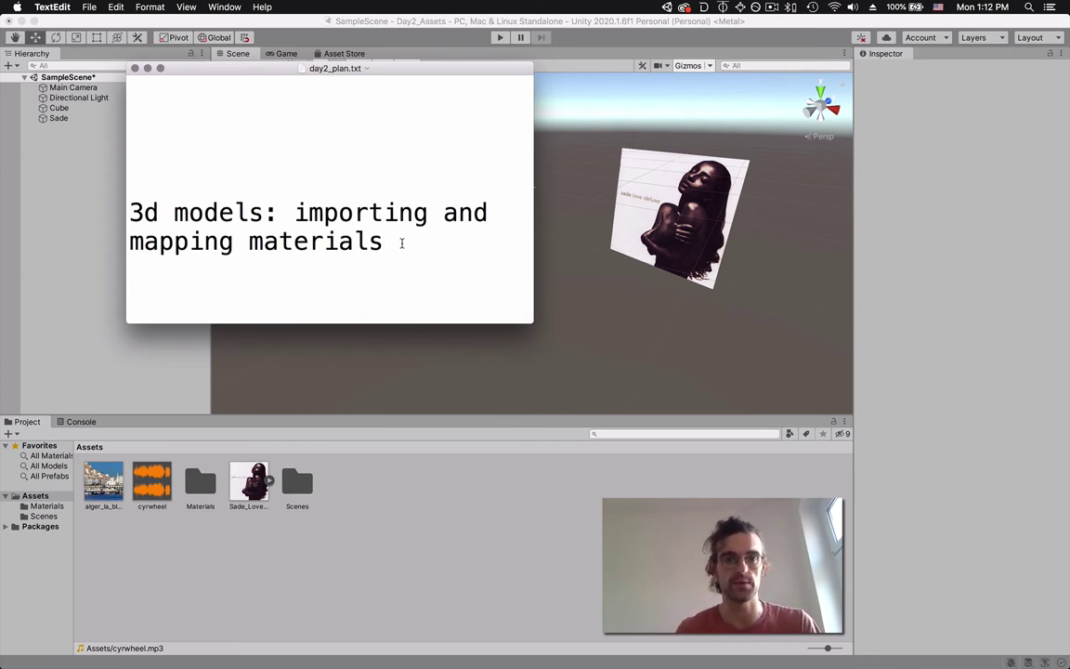
{"action": "key", "text": "super+Tab"}
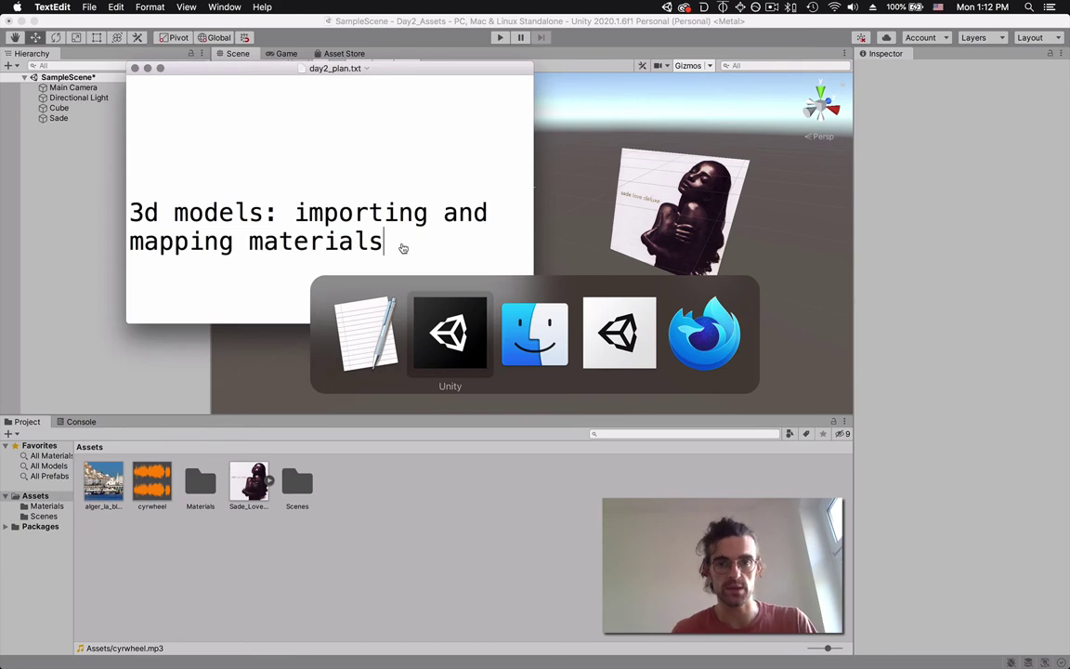
{"action": "key", "text": "super+Tab"}
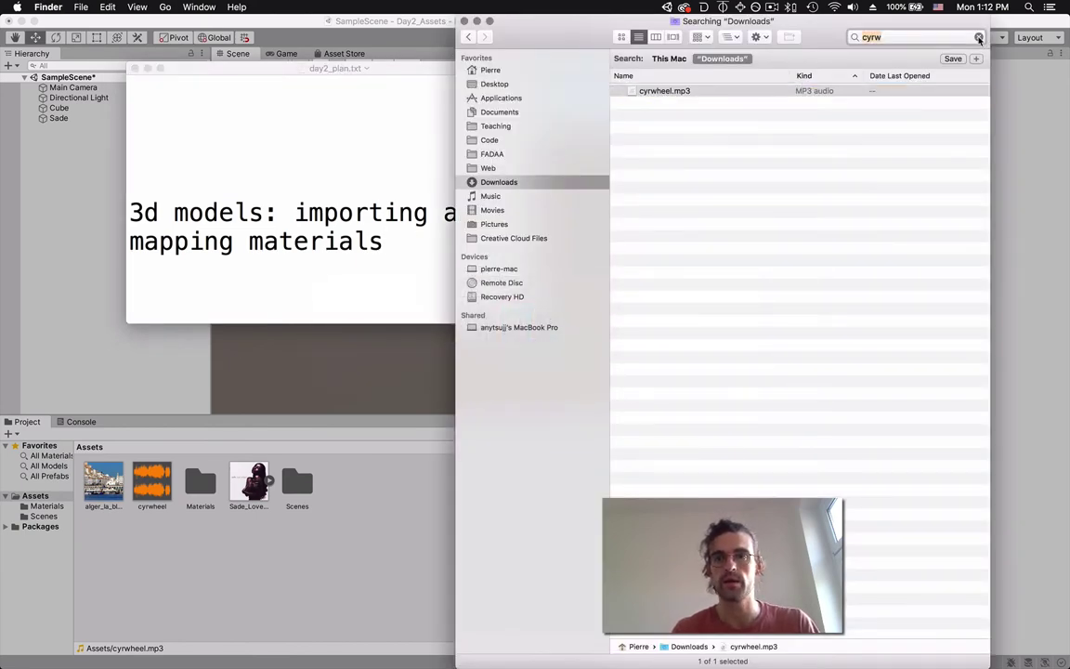
{"action": "left_click", "coordinate": [979, 38]}
{"action": "scroll", "coordinate": [714, 88], "scroll_direction": "up", "scroll_amount": 2}
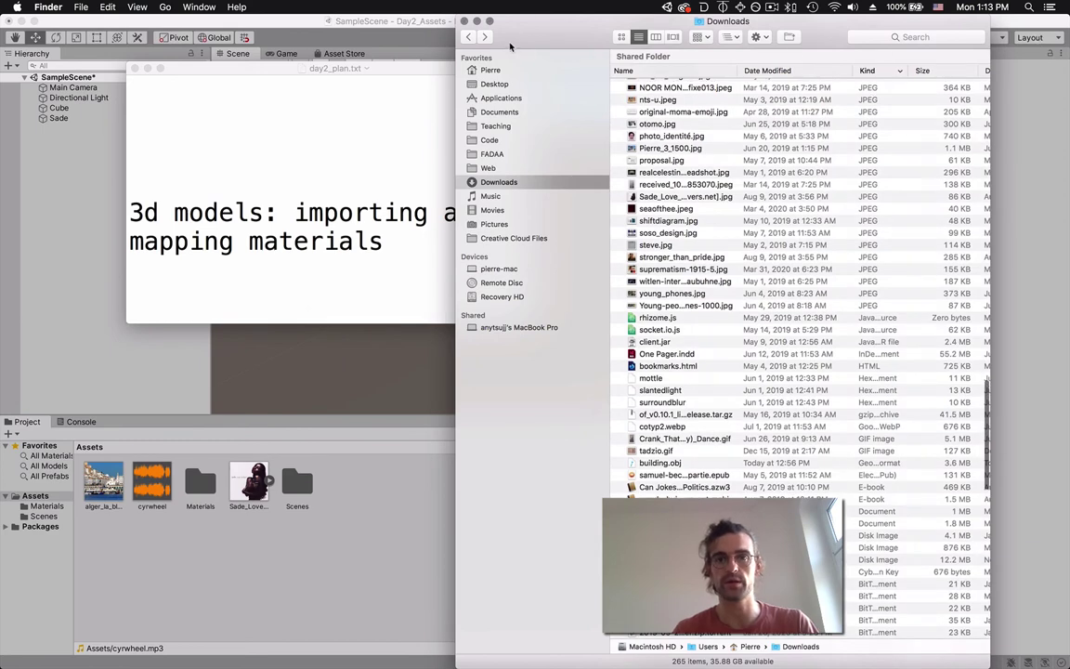
{"action": "left_click", "coordinate": [465, 21]}
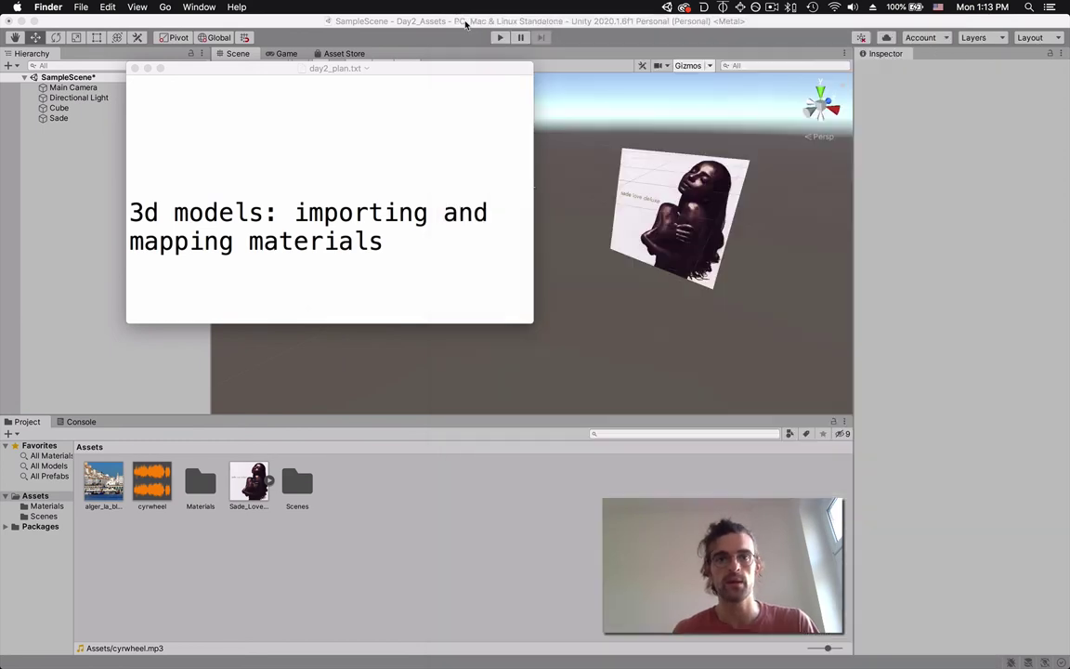
Switch to Unity and import building.obj from the Downloads folder as a new asset
{"action": "left_click", "coordinate": [442, 604]}
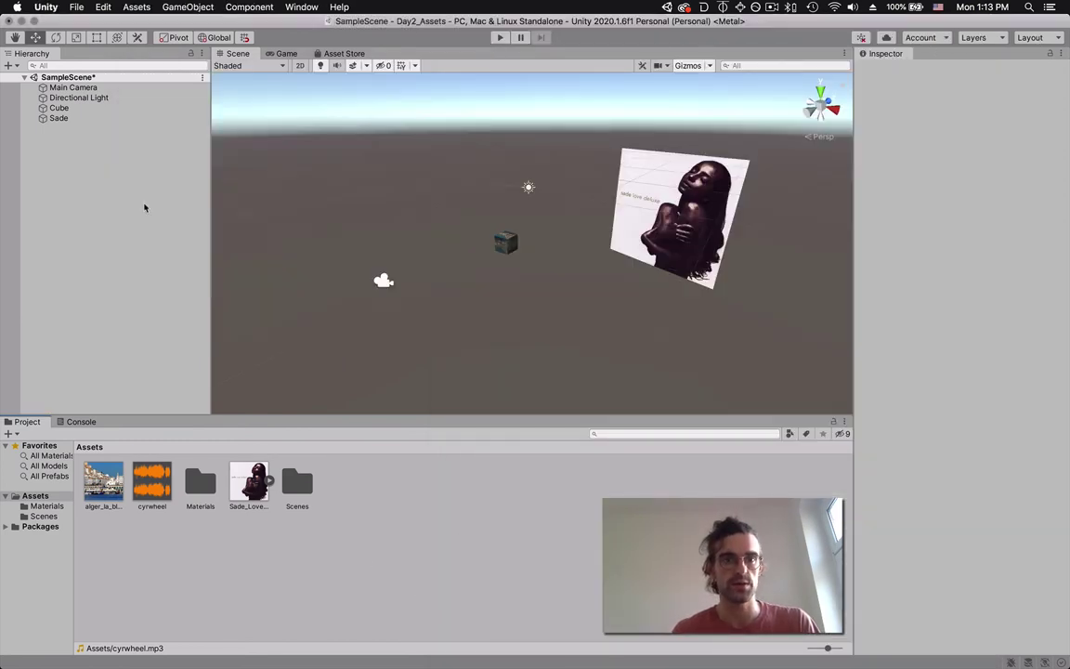
{"action": "left_click", "coordinate": [76, 7]}
{"action": "mouse_move", "coordinate": [136, 7]}
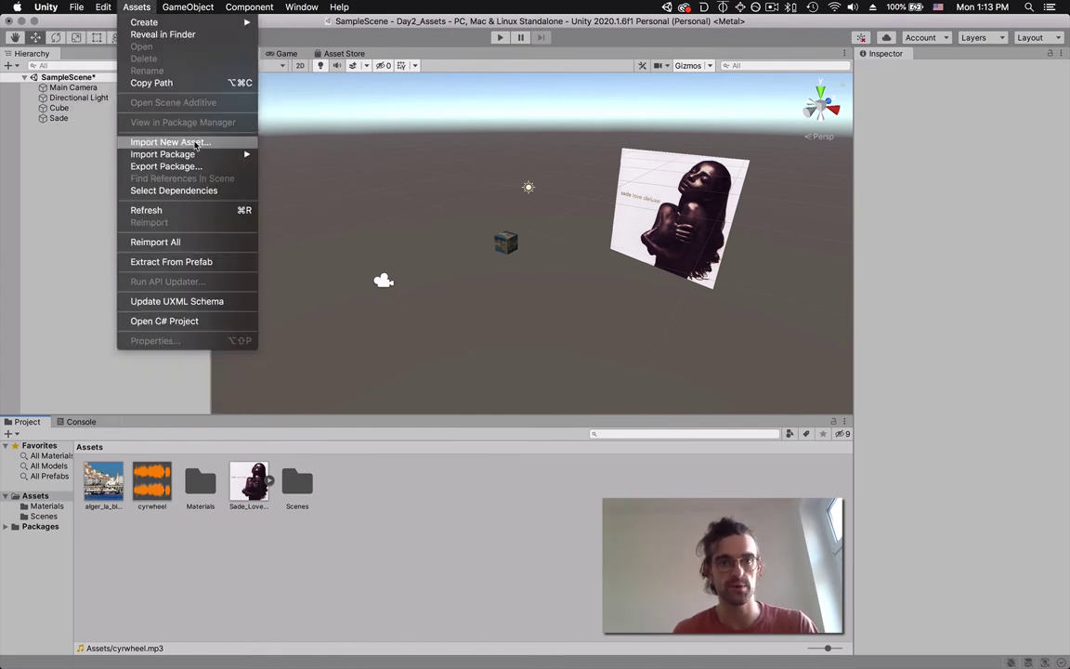
{"action": "left_click", "coordinate": [196, 144]}
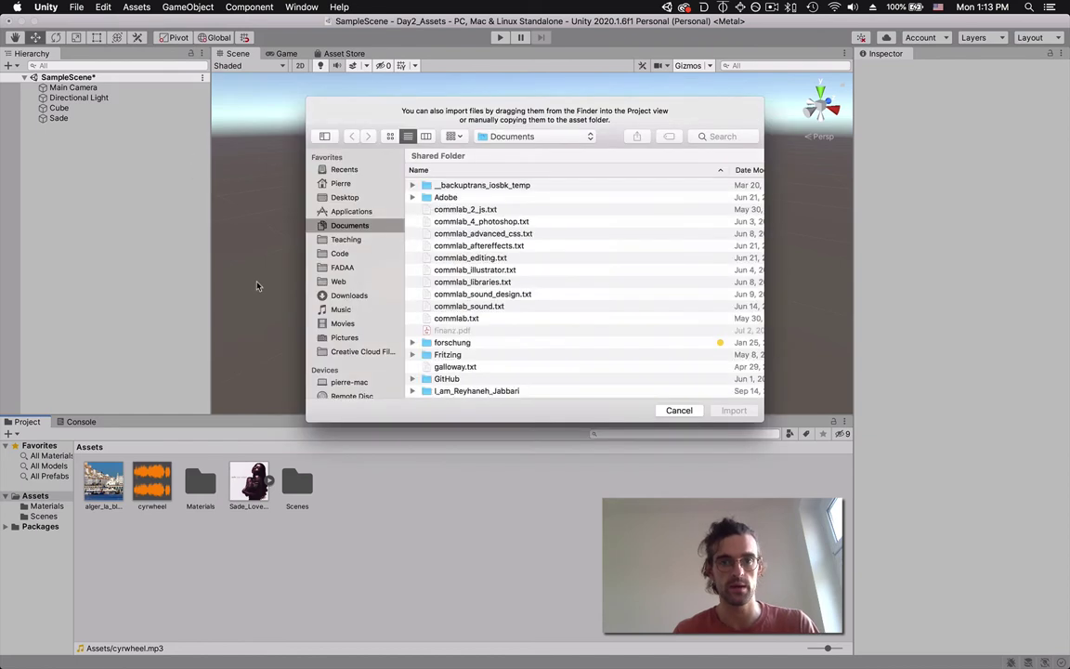
{"action": "left_click", "coordinate": [346, 296]}
{"action": "left_click", "coordinate": [749, 170]}
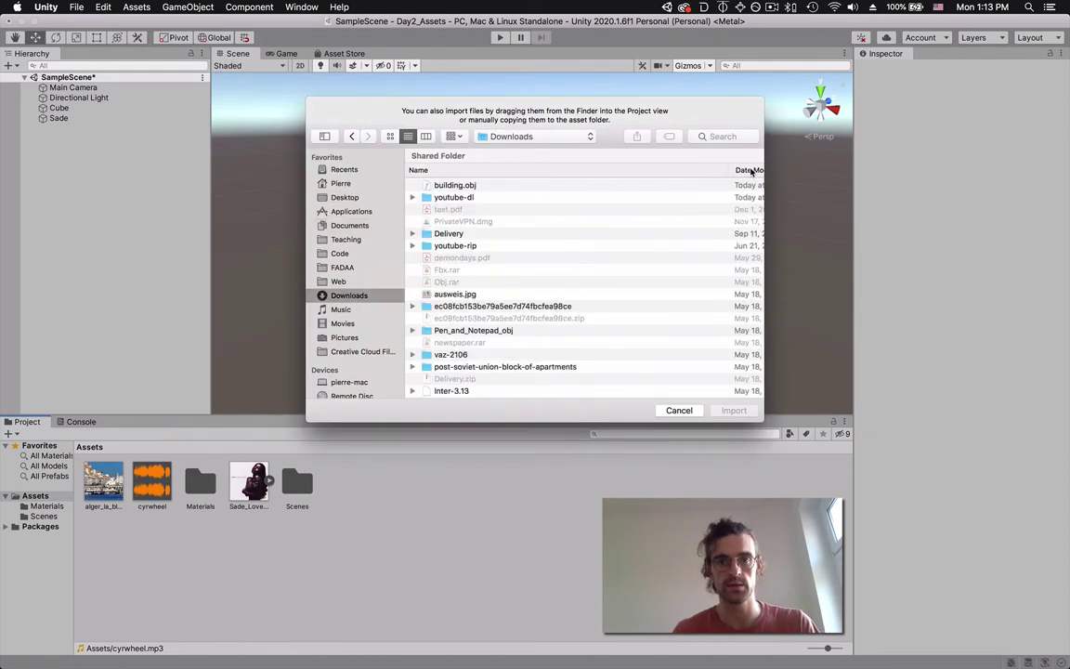
{"action": "left_click", "coordinate": [448, 186]}
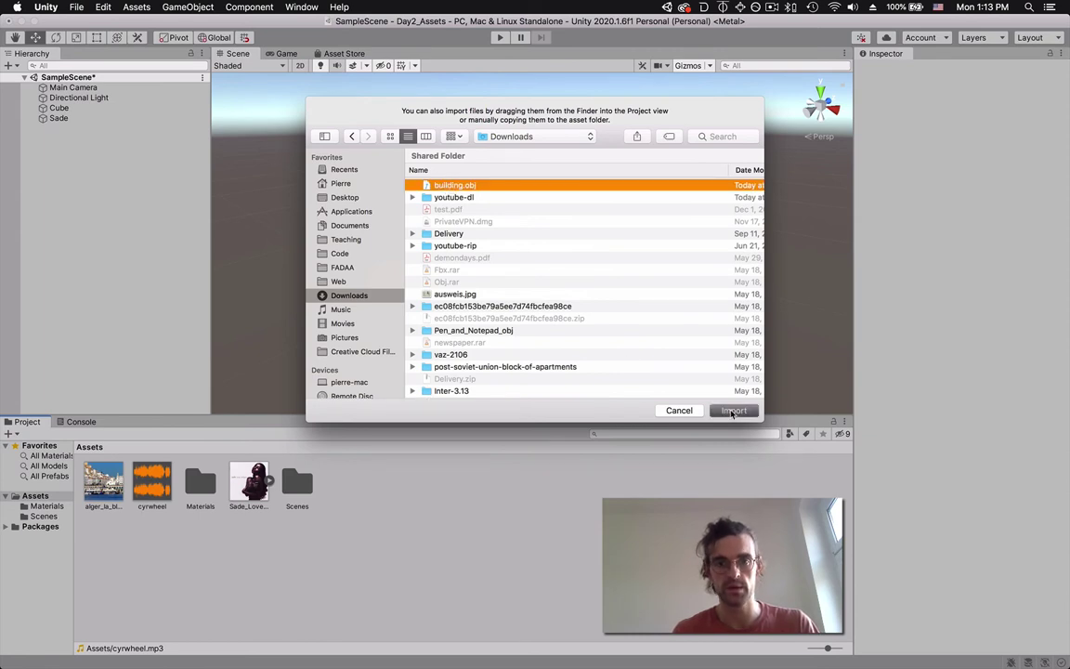
{"action": "left_click", "coordinate": [733, 411]}
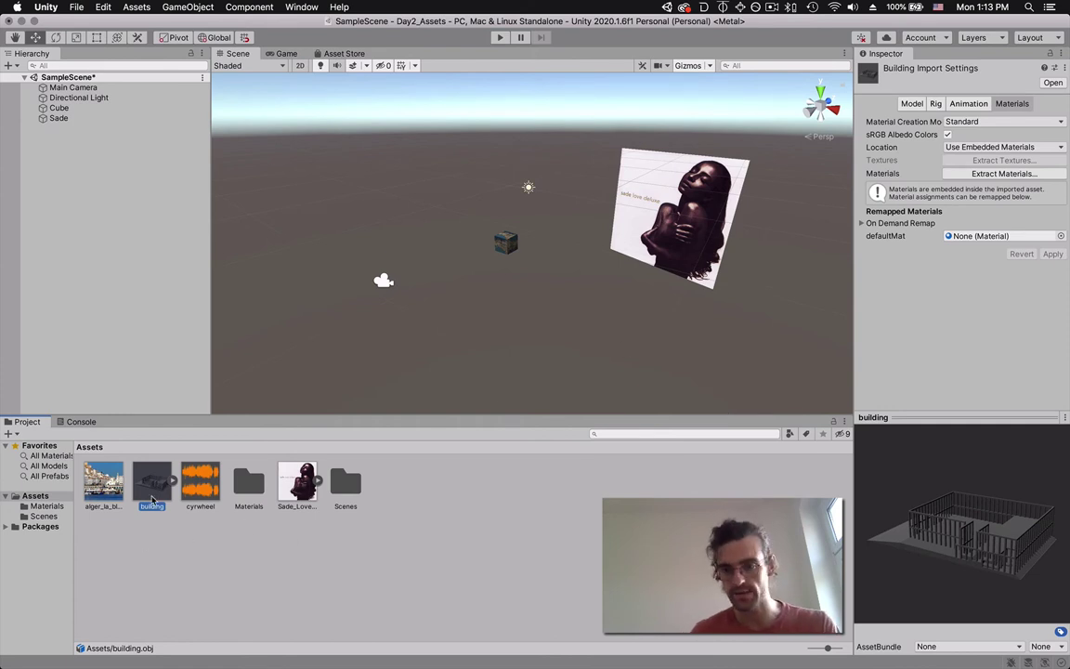
Place the imported building model in the scene near the Main Camera and frame the whole model
{"action": "left_click_drag", "start_coordinate": [977, 409], "coordinate": [934, 321]}
{"action": "left_click_drag", "start_coordinate": [151, 481], "coordinate": [421, 323]}
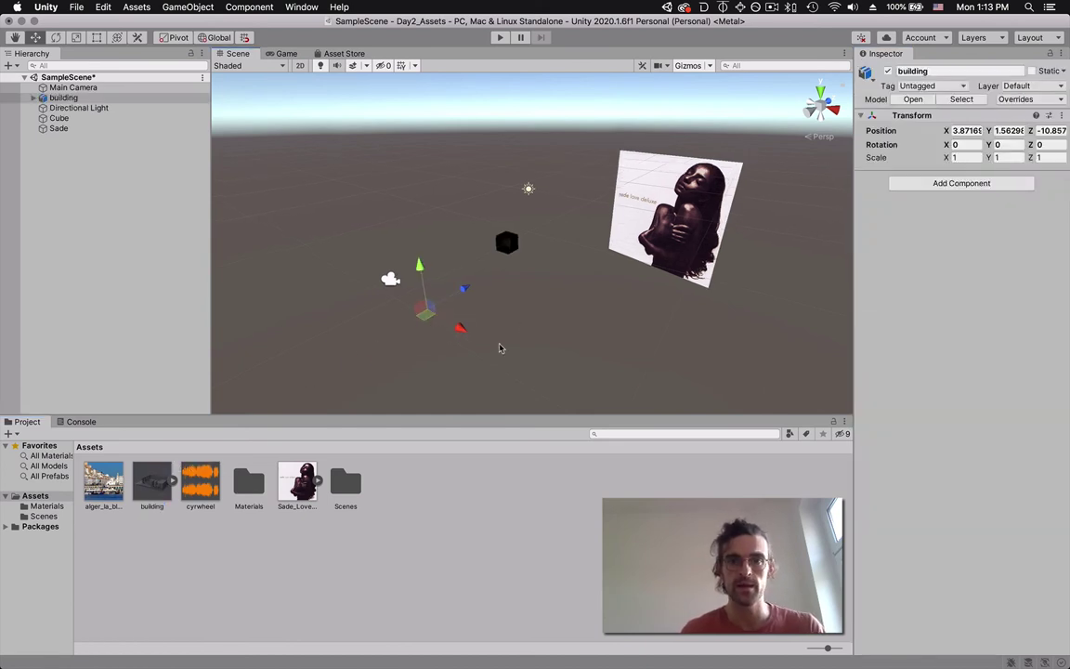
{"action": "scroll", "coordinate": [500, 349], "scroll_direction": "down", "scroll_amount": 2}
{"action": "scroll", "coordinate": [500, 348], "scroll_direction": "down", "scroll_amount": 5}
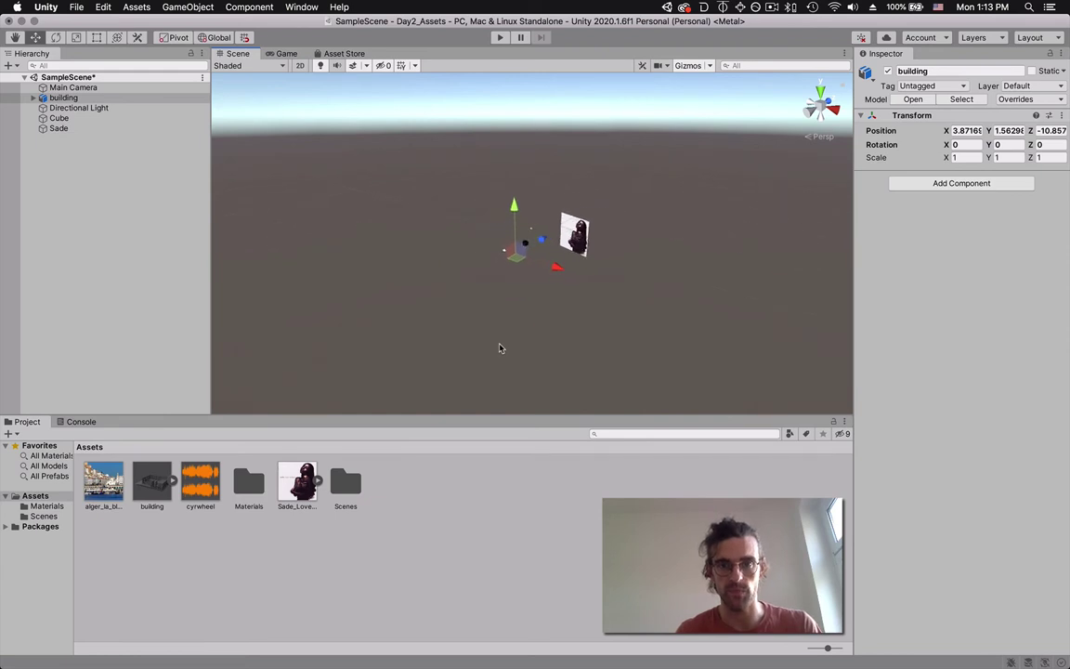
{"action": "scroll", "coordinate": [500, 349], "scroll_direction": "down", "scroll_amount": 3}
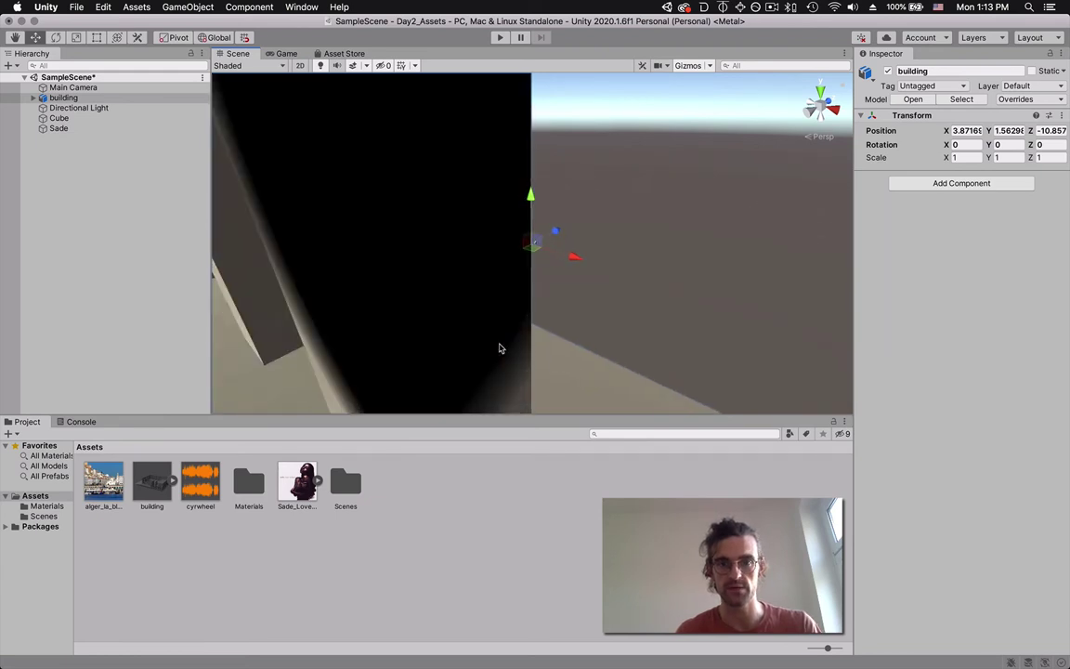
{"action": "scroll", "coordinate": [500, 348], "scroll_direction": "down", "scroll_amount": 5}
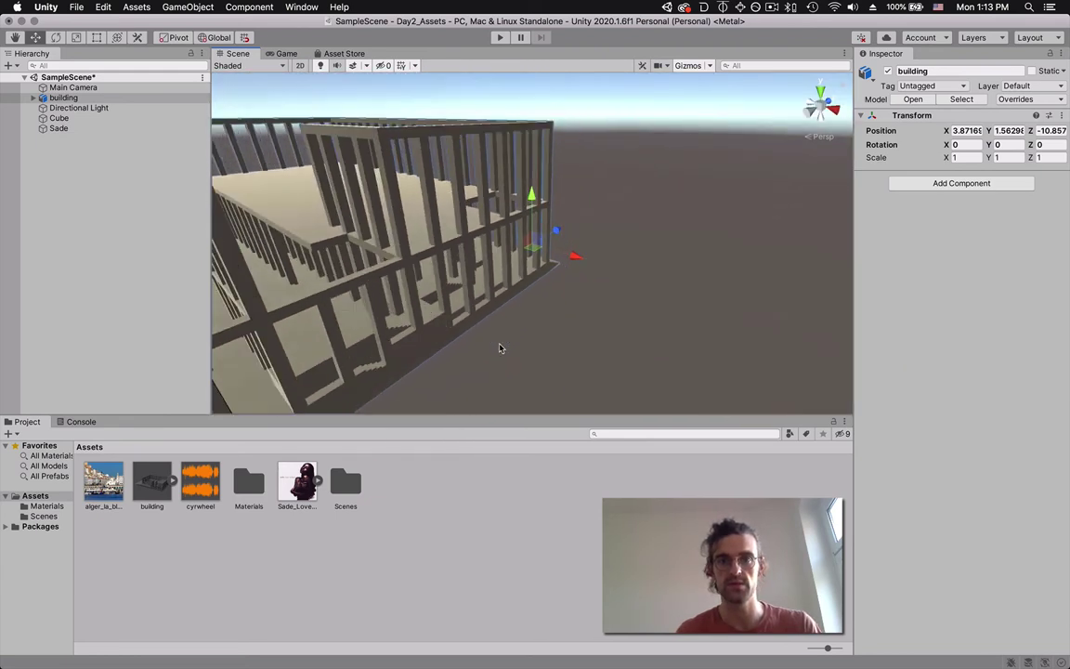
{"action": "scroll", "coordinate": [500, 348], "scroll_direction": "down", "scroll_amount": 6}
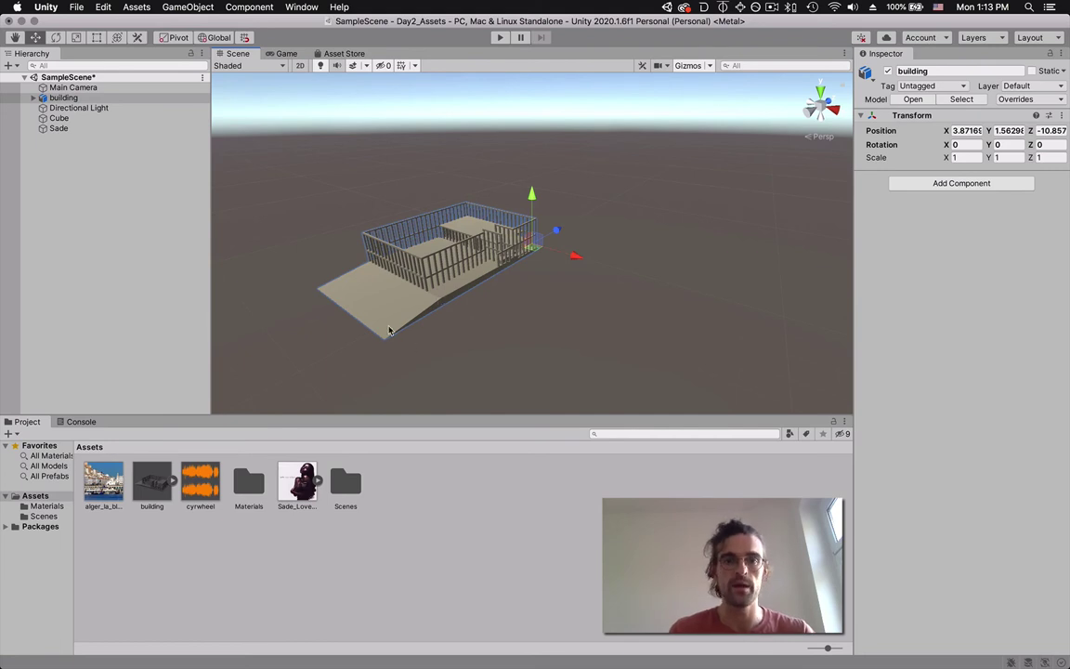
Examine the building's scale compared with the Cube and the Sade sprite in the scene
{"action": "scroll", "coordinate": [336, 293], "scroll_direction": "up", "scroll_amount": 3}
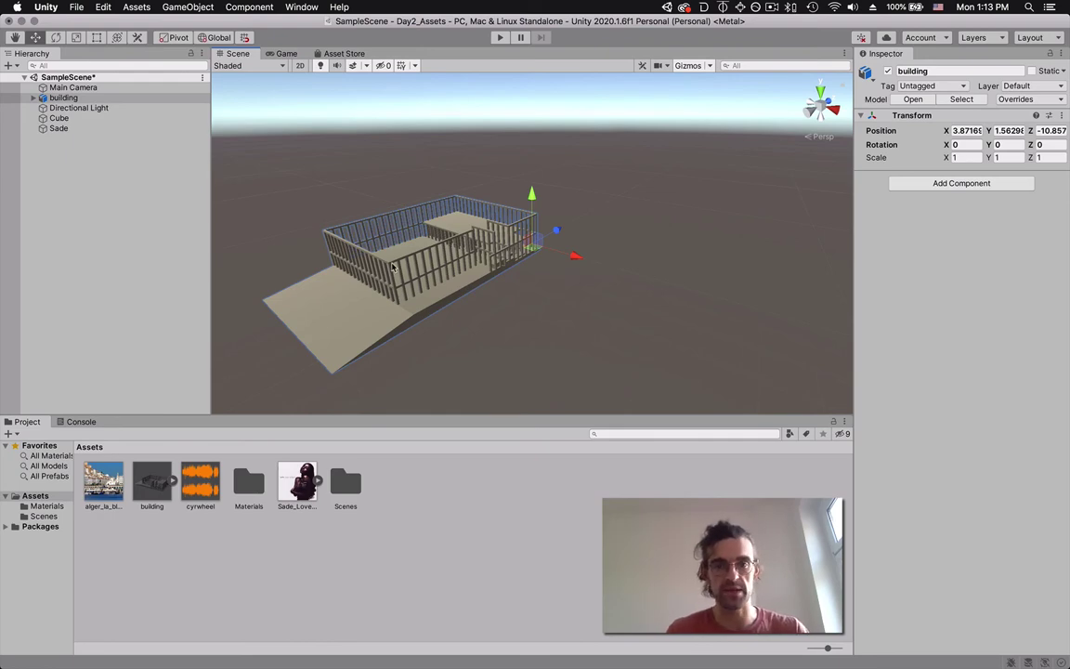
{"action": "scroll", "coordinate": [495, 271], "scroll_direction": "up", "scroll_amount": 4}
{"action": "scroll", "coordinate": [495, 273], "scroll_direction": "up", "scroll_amount": 8}
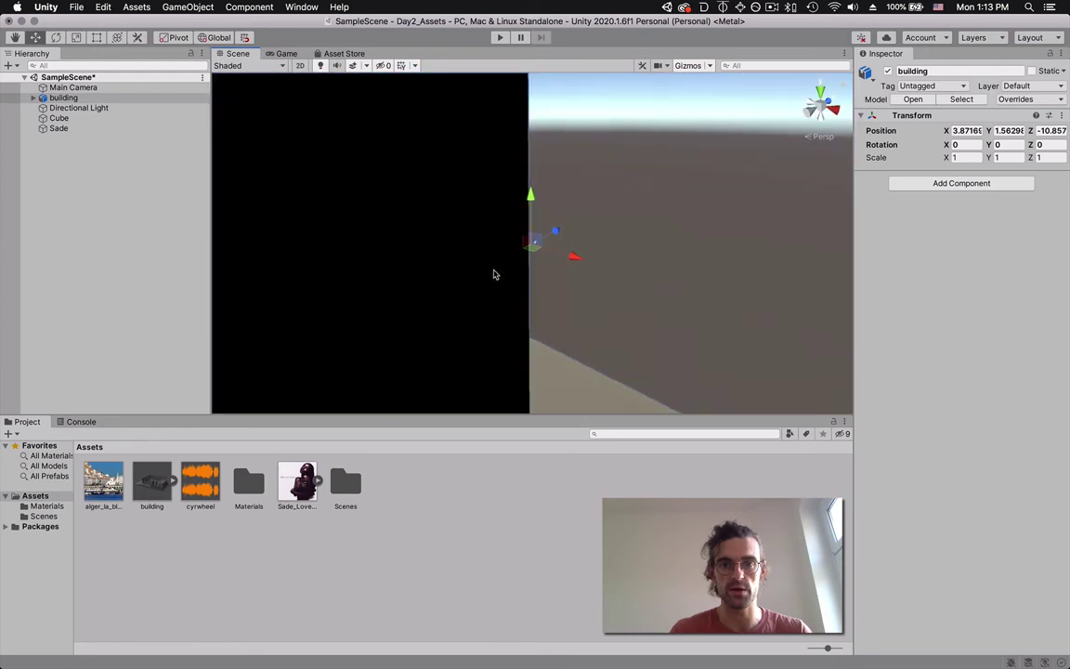
{"action": "scroll", "coordinate": [494, 275], "scroll_direction": "up", "scroll_amount": 5}
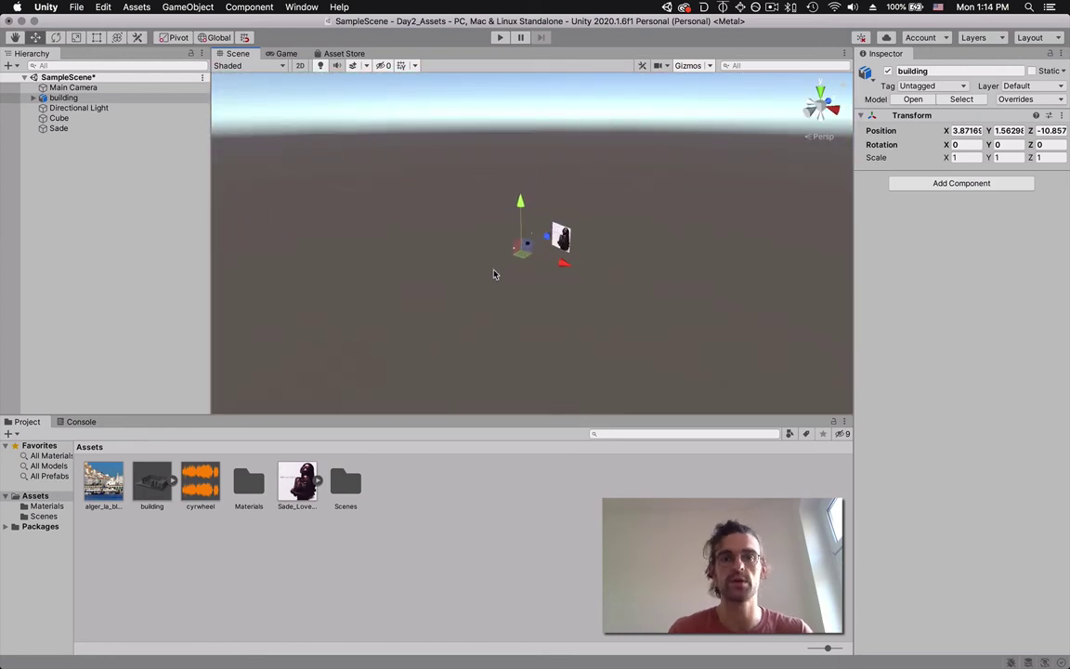
{"action": "scroll", "coordinate": [494, 274], "scroll_direction": "down", "scroll_amount": 15}
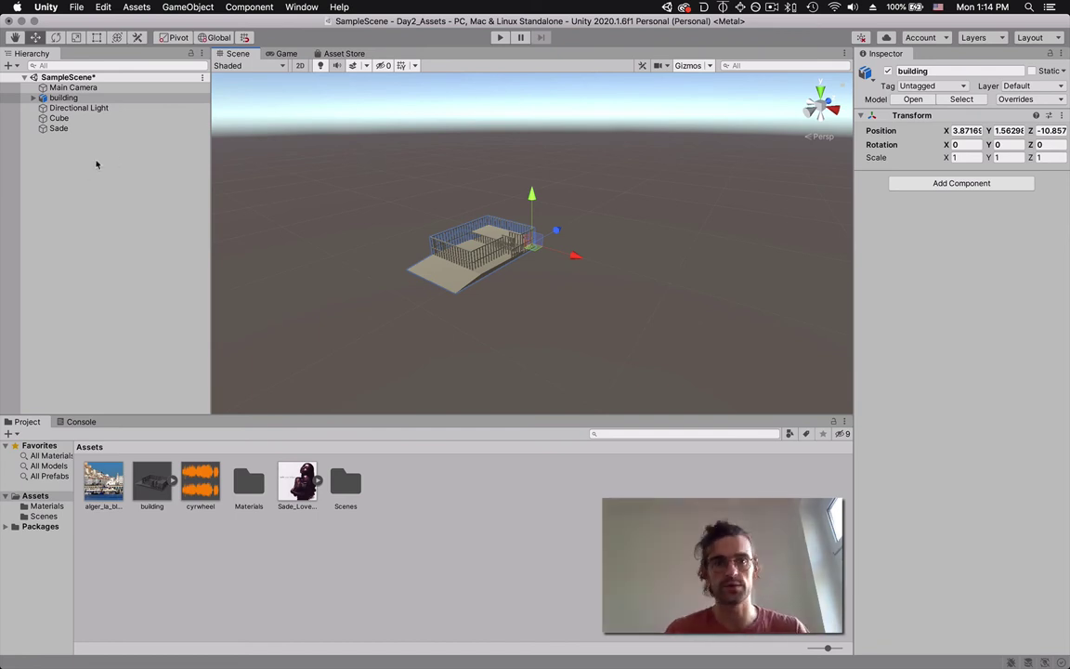
Create an empty GameObject at the scene's root and make the building its child
{"action": "left_click", "coordinate": [75, 165]}
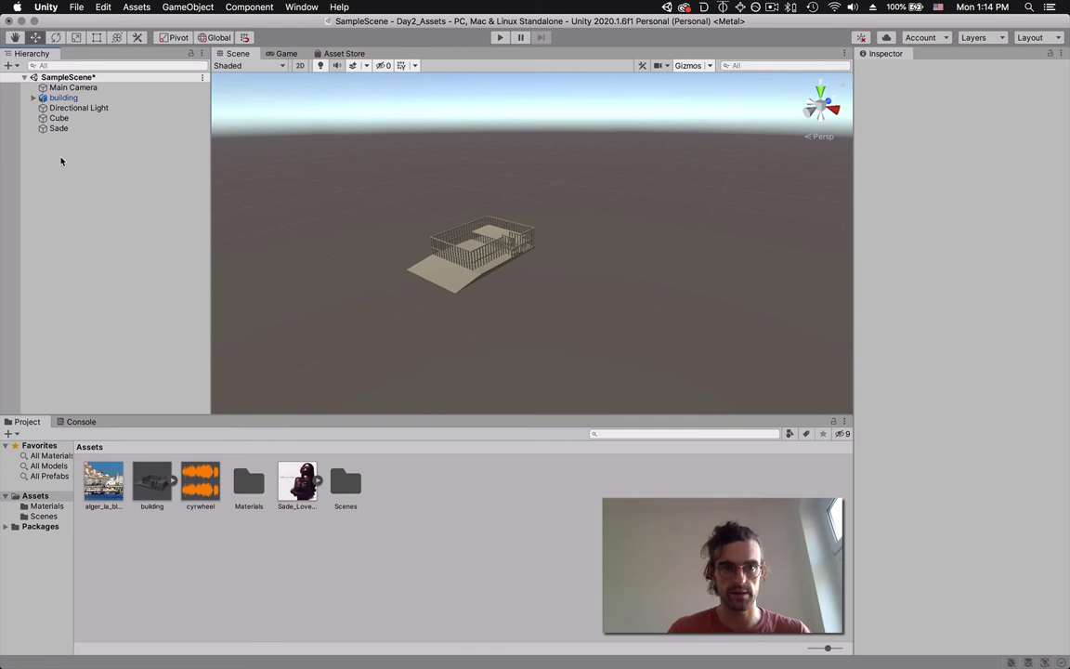
{"action": "left_click", "coordinate": [188, 6]}
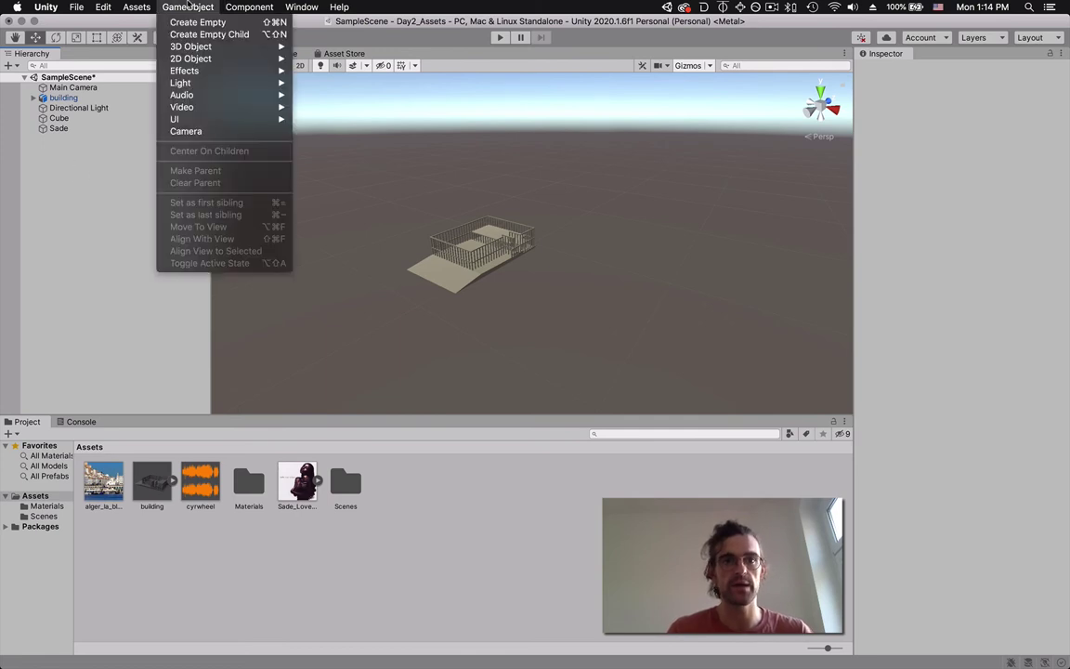
{"action": "left_click", "coordinate": [190, 22]}
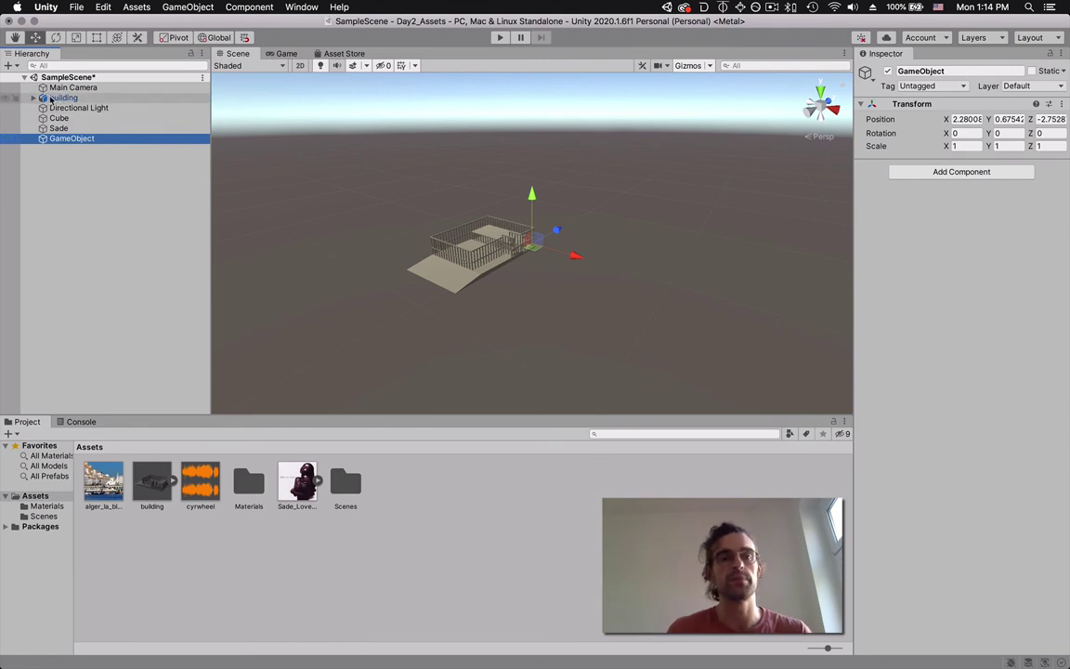
{"action": "left_click_drag", "start_coordinate": [51, 99], "coordinate": [95, 138]}
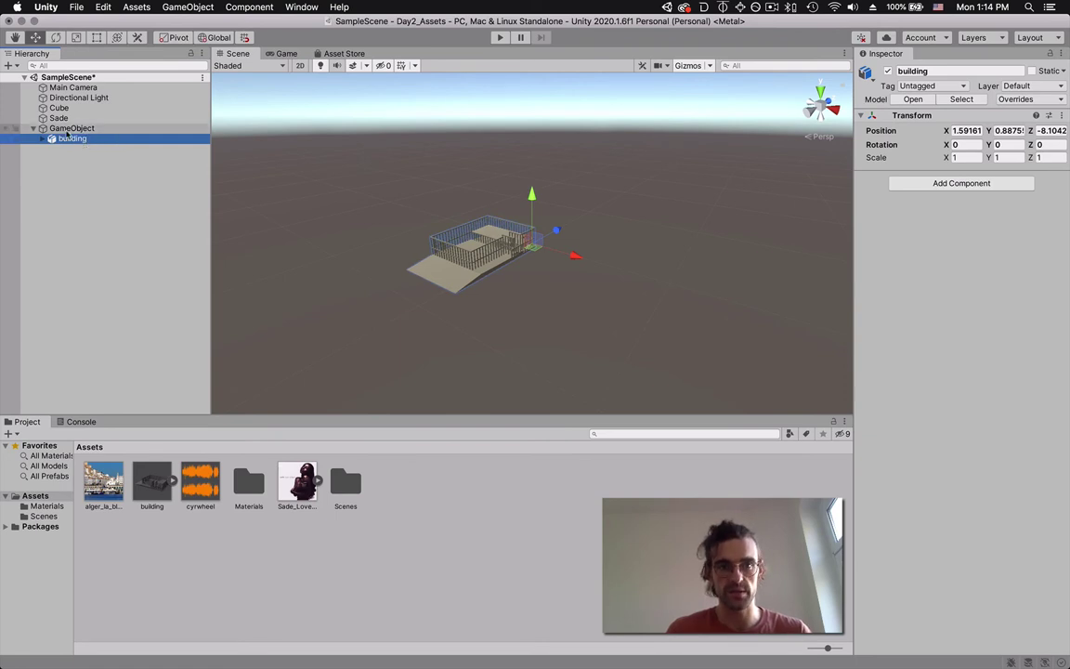
Rename the building's empty parent object to ParentBuilding
{"action": "left_click", "coordinate": [63, 130]}
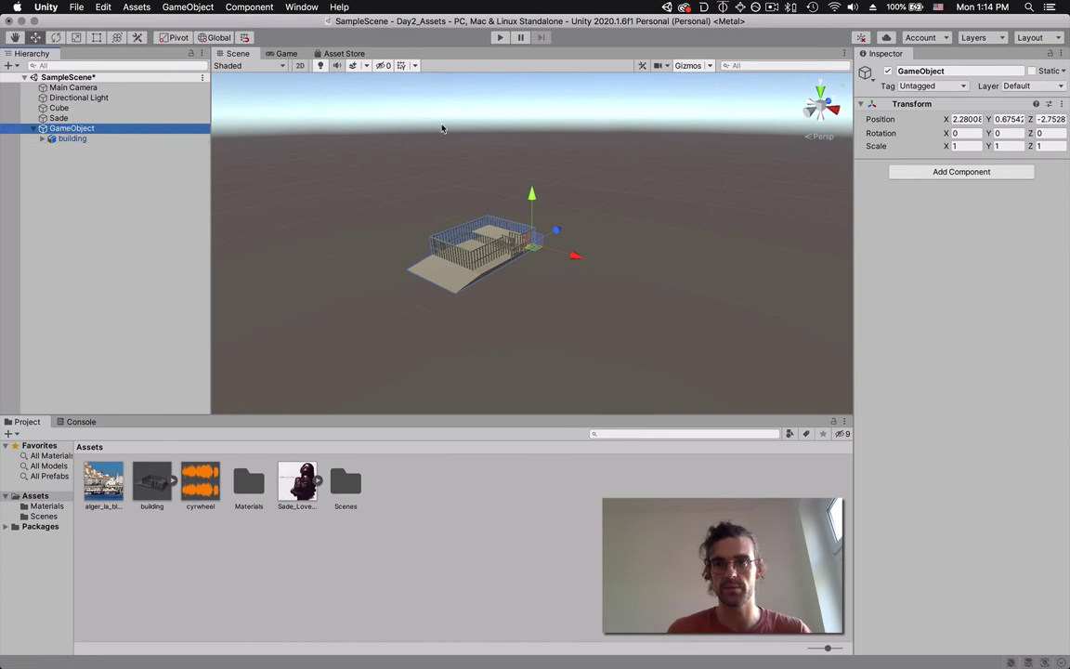
{"action": "left_click", "coordinate": [946, 73]}
{"action": "double_click", "coordinate": [945, 74]}
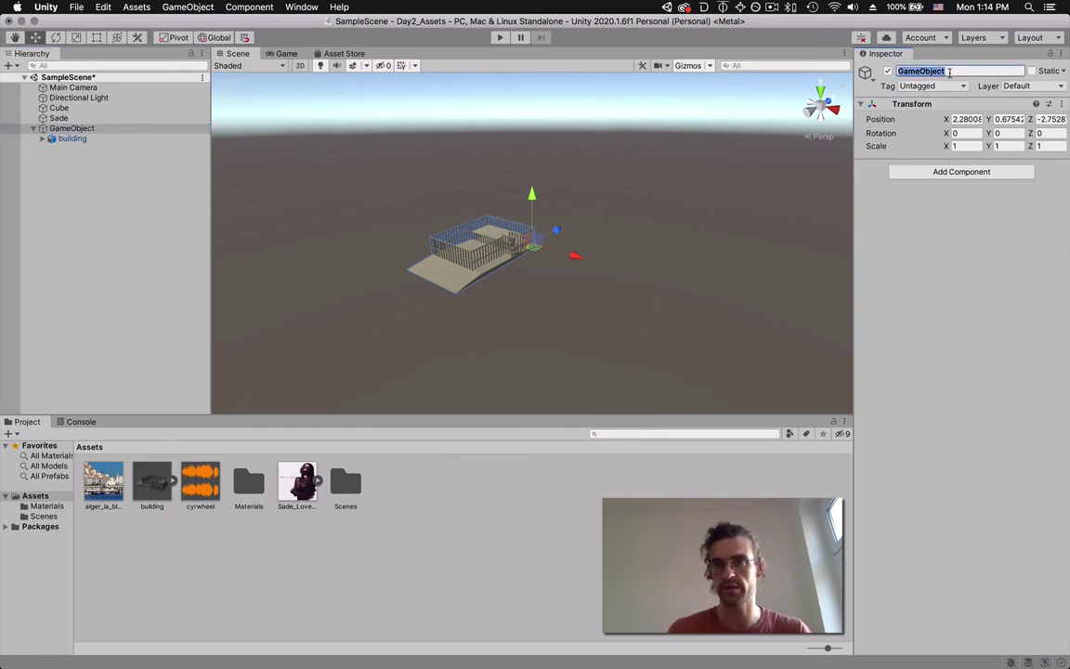
{"action": "key", "text": "BackSpace"}
{"action": "type", "text": "ParentBy"}
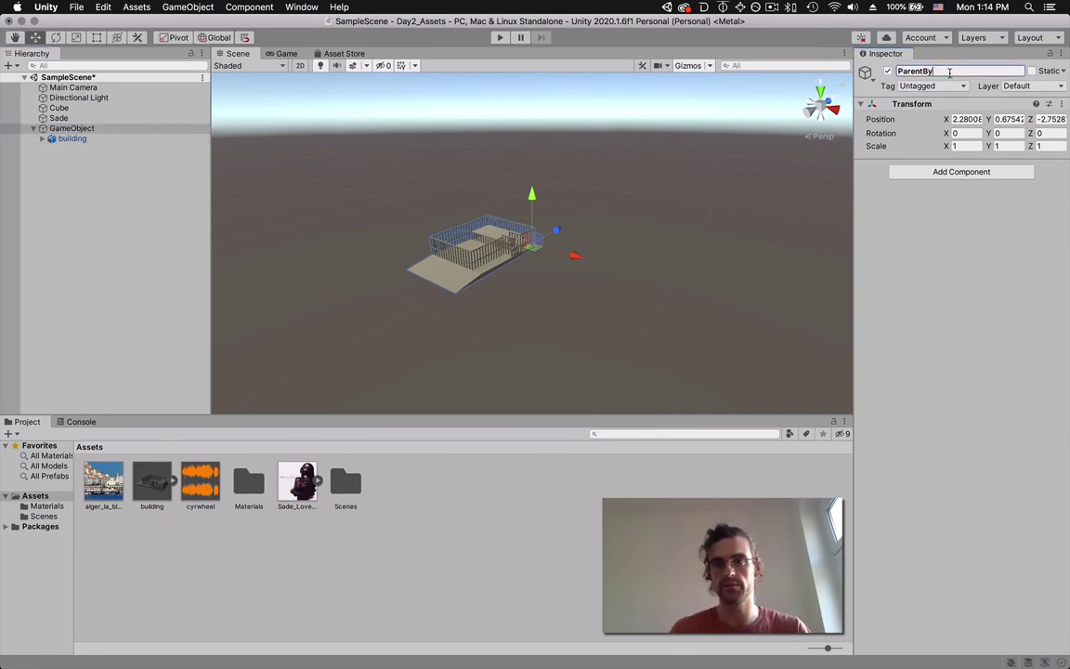
{"action": "key", "text": "BackSpace"}
{"action": "type", "text": "uilding"}
{"action": "key", "text": "Return"}
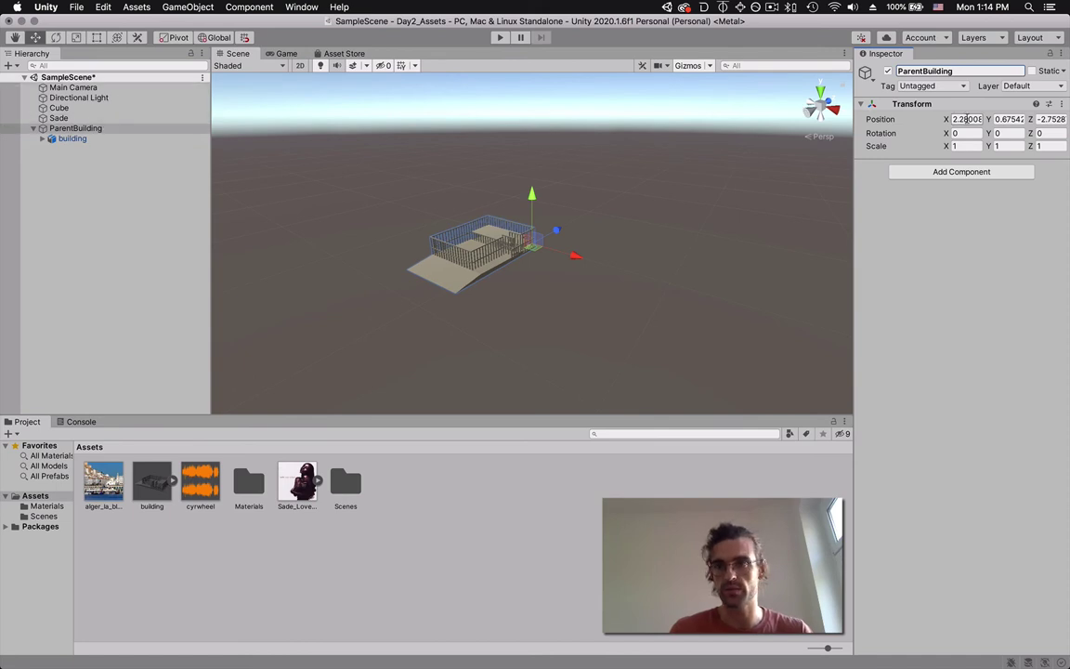
Set ParentBuilding's position to X 0, Y 0, Z 0 and check its scale values
{"action": "left_click", "coordinate": [967, 119]}
{"action": "type", "text": "0"}
{"action": "key", "text": "Tab"}
{"action": "type", "text": "0"}
{"action": "key", "text": "Tab"}
{"action": "type", "text": "0"}
{"action": "key", "text": "Return"}
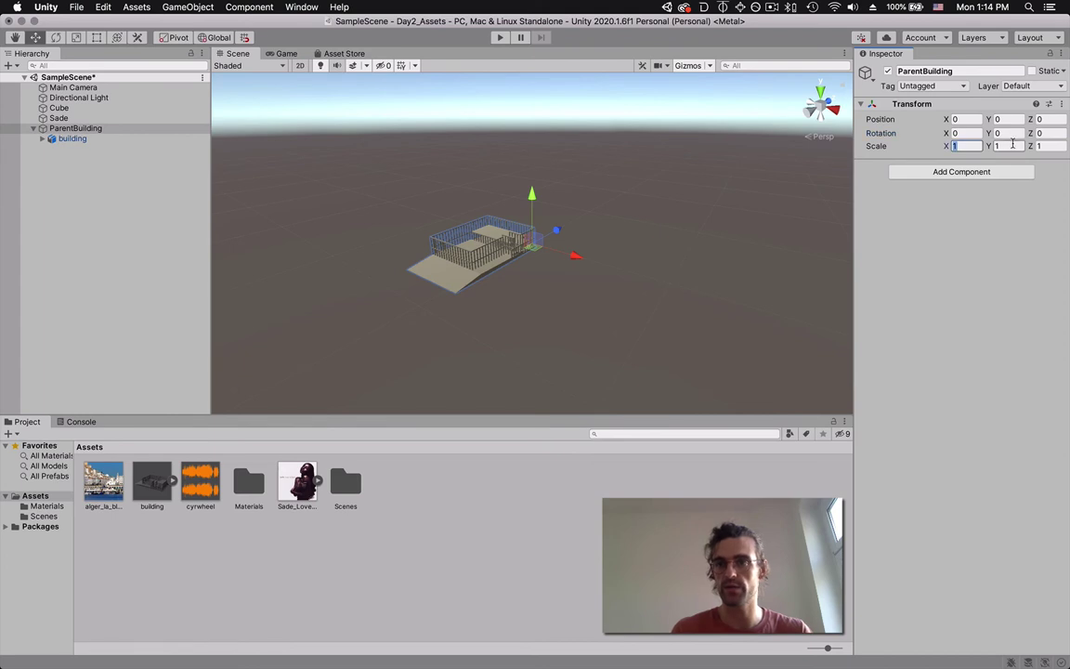
{"action": "left_click", "coordinate": [1044, 146]}
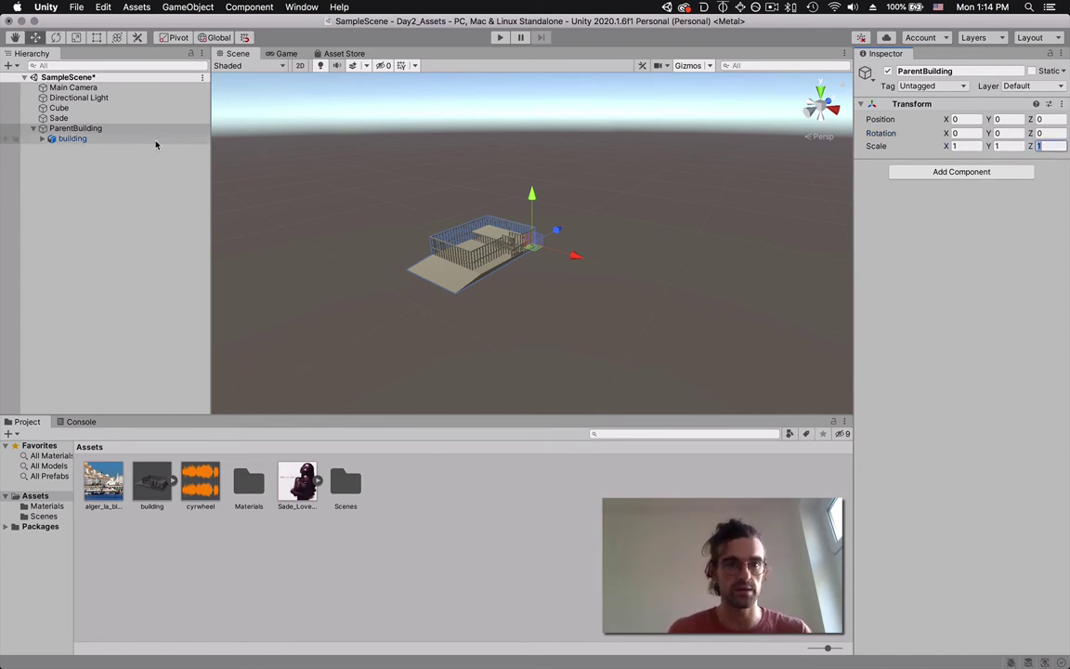
Move the building child under ParentBuilding to about Y -778 and Z 1897
{"action": "left_click", "coordinate": [156, 139]}
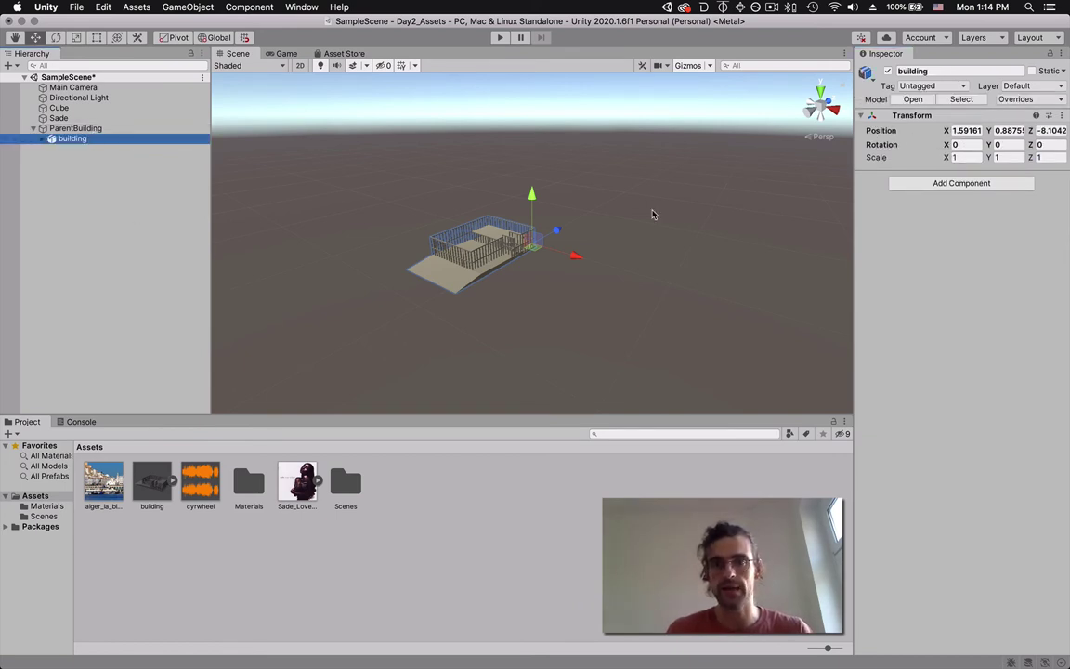
{"action": "scroll", "coordinate": [589, 229], "scroll_direction": "up", "scroll_amount": 6}
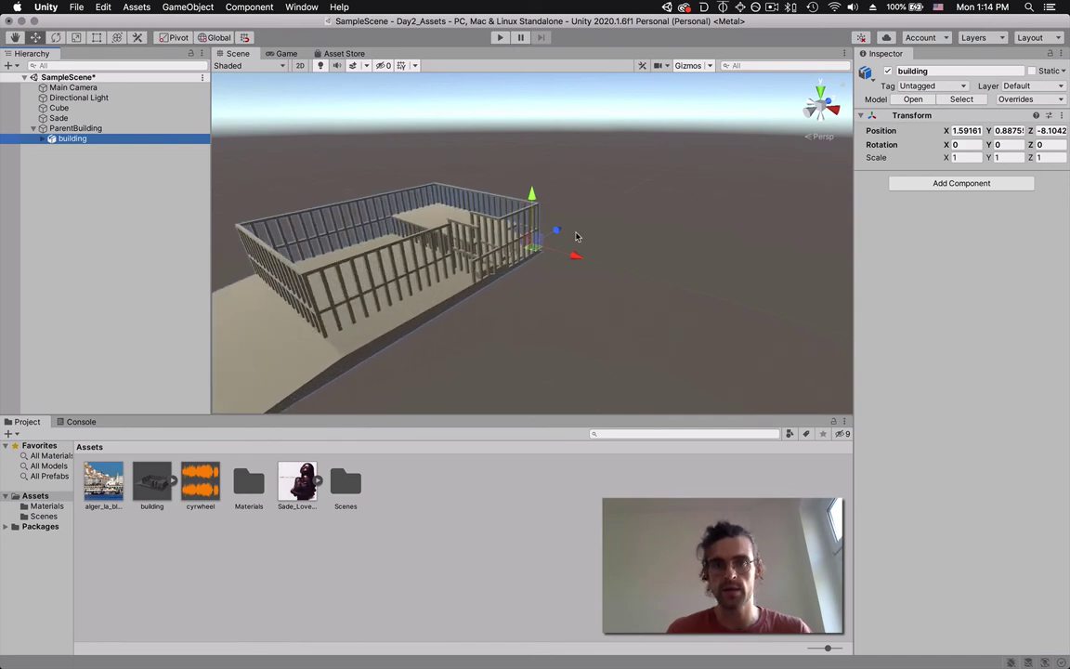
{"action": "left_click_drag", "start_coordinate": [641, 255], "coordinate": [545, 261], "text": "alt"}
{"action": "scroll", "coordinate": [539, 255], "scroll_direction": "up", "scroll_amount": 6}
{"action": "scroll", "coordinate": [545, 260], "scroll_direction": "up", "scroll_amount": 5}
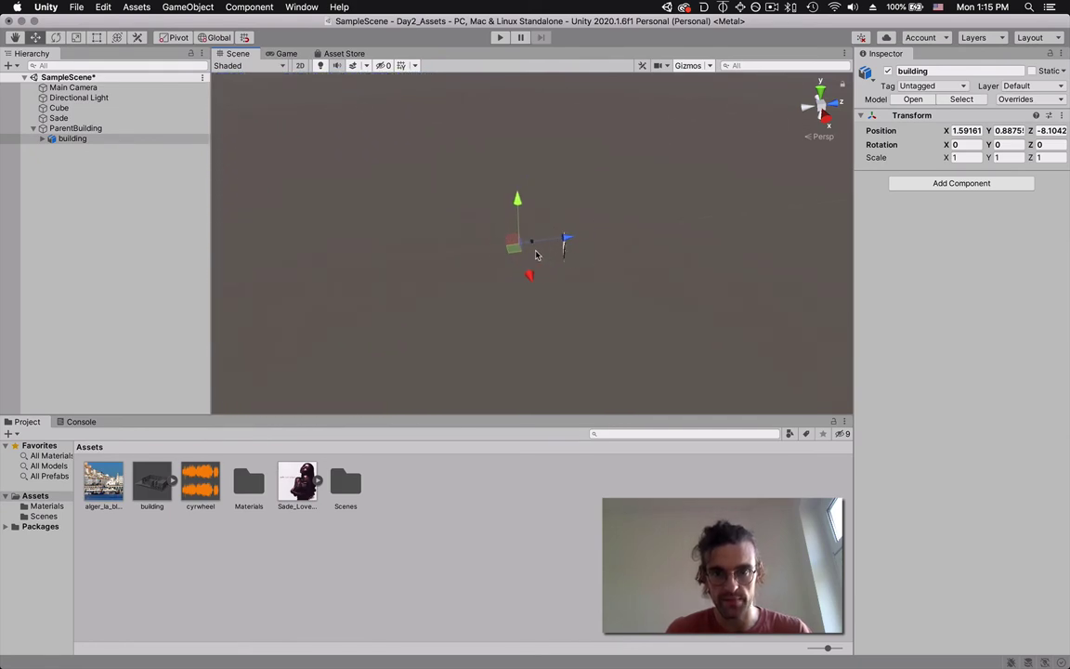
{"action": "scroll", "coordinate": [536, 255], "scroll_direction": "down", "scroll_amount": 5}
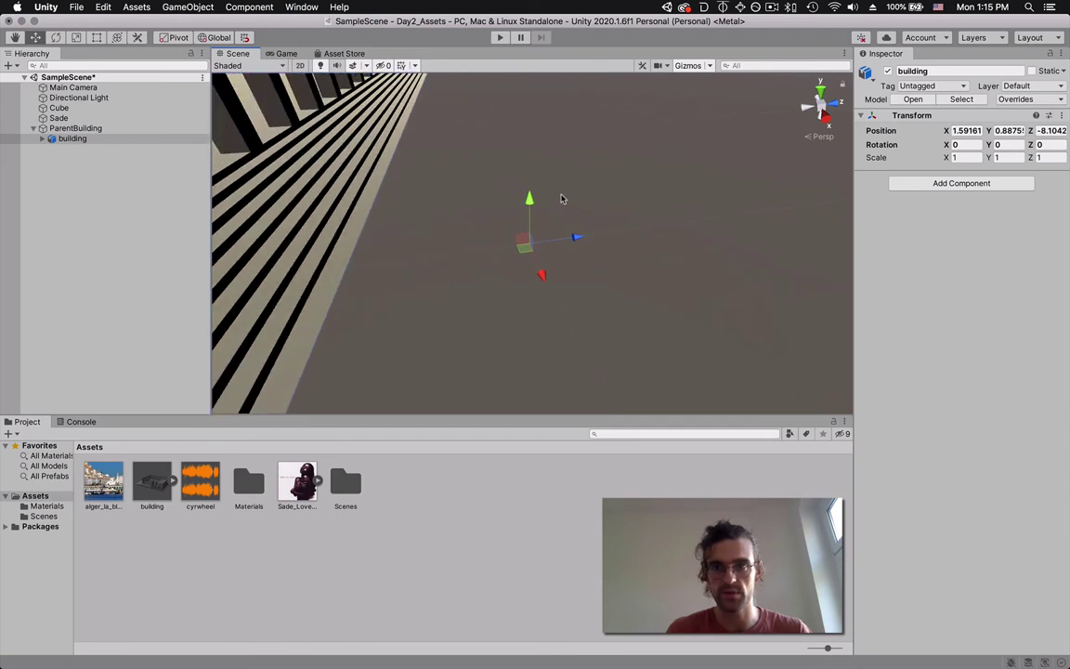
{"action": "left_click_drag", "start_coordinate": [530, 199], "coordinate": [552, 444]}
{"action": "left_click_drag", "start_coordinate": [574, 392], "coordinate": [1056, 336]}
Scale the building child uniformly to 0.1 on X, Y and Z
{"action": "left_click", "coordinate": [966, 157]}
{"action": "type", "text": "0.1"}
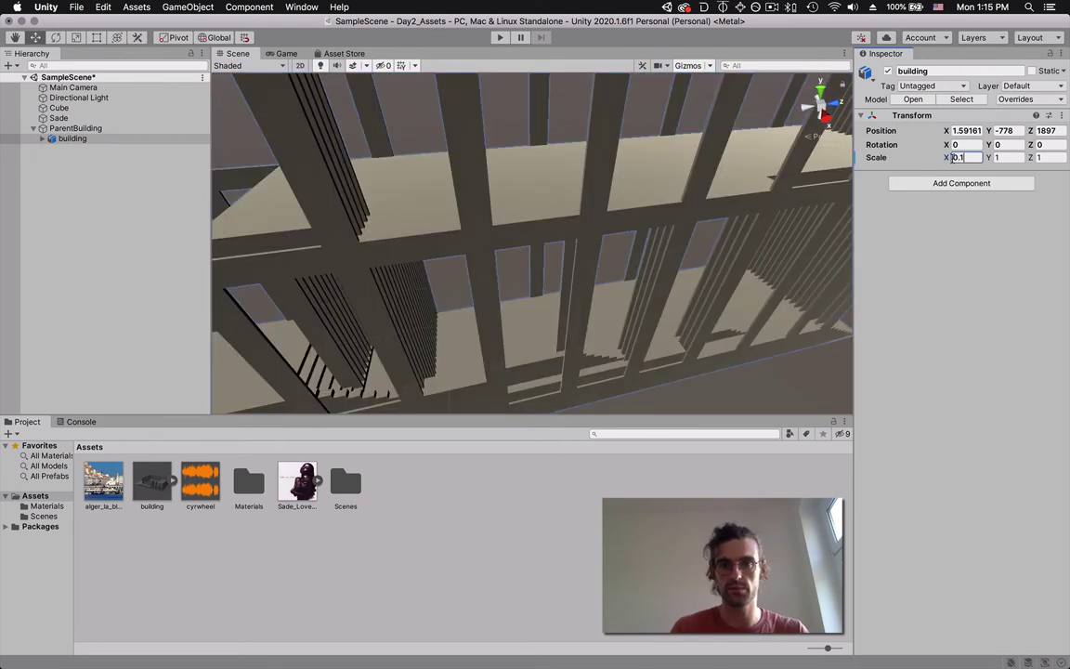
{"action": "key", "text": "Tab"}
{"action": "type", "text": "0.1"}
{"action": "key", "text": "Tab"}
{"action": "type", "text": "0.1"}
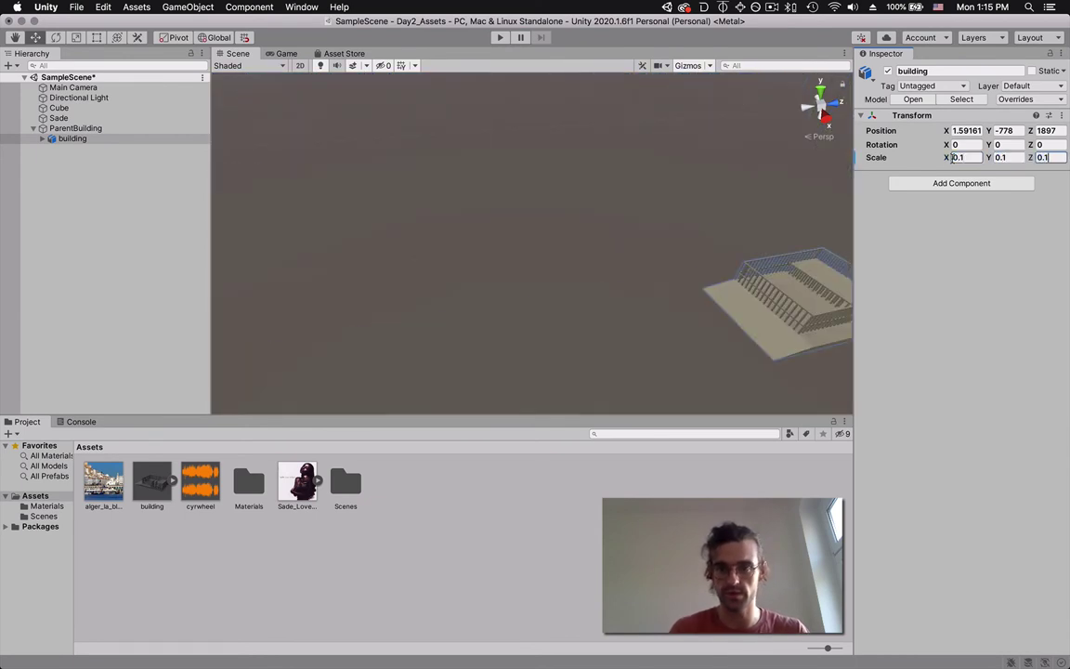
Locate the Cube relative to the building and move the building closer, to about X -890, Y -216, Z 564
{"action": "scroll", "coordinate": [636, 381], "scroll_direction": "down", "scroll_amount": 5}
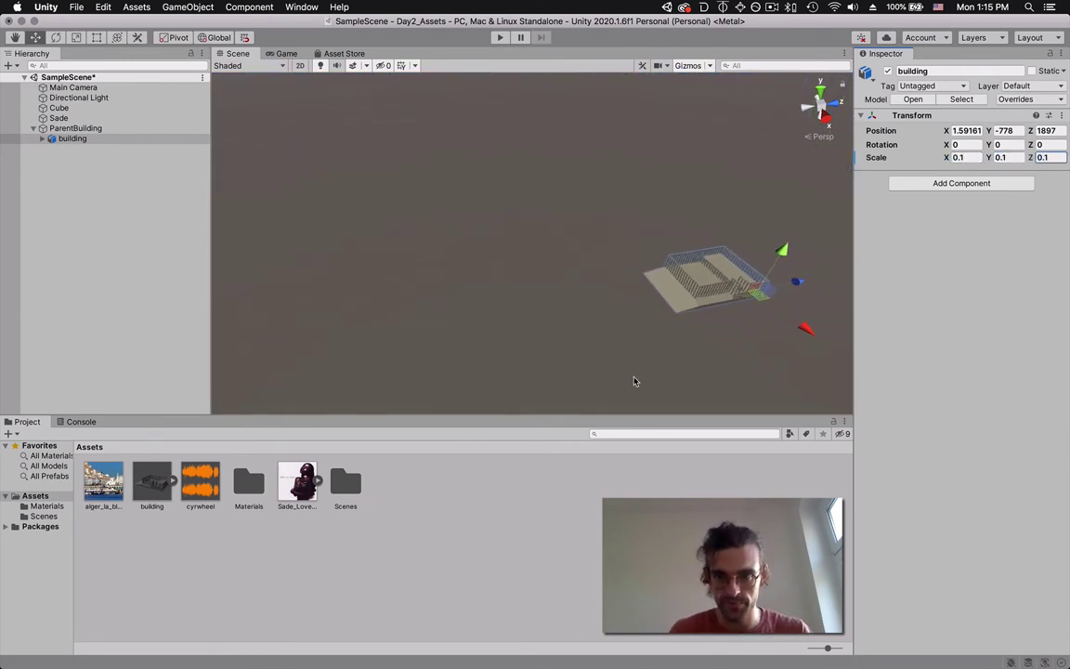
{"action": "scroll", "coordinate": [636, 381], "scroll_direction": "down", "scroll_amount": 2}
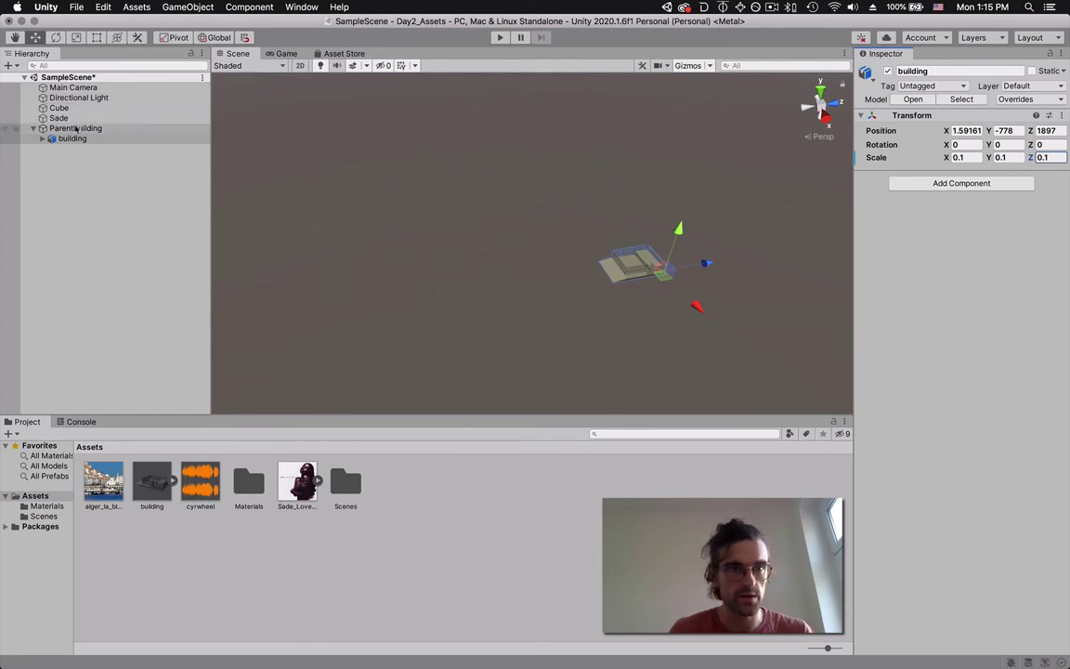
{"action": "left_click", "coordinate": [61, 109]}
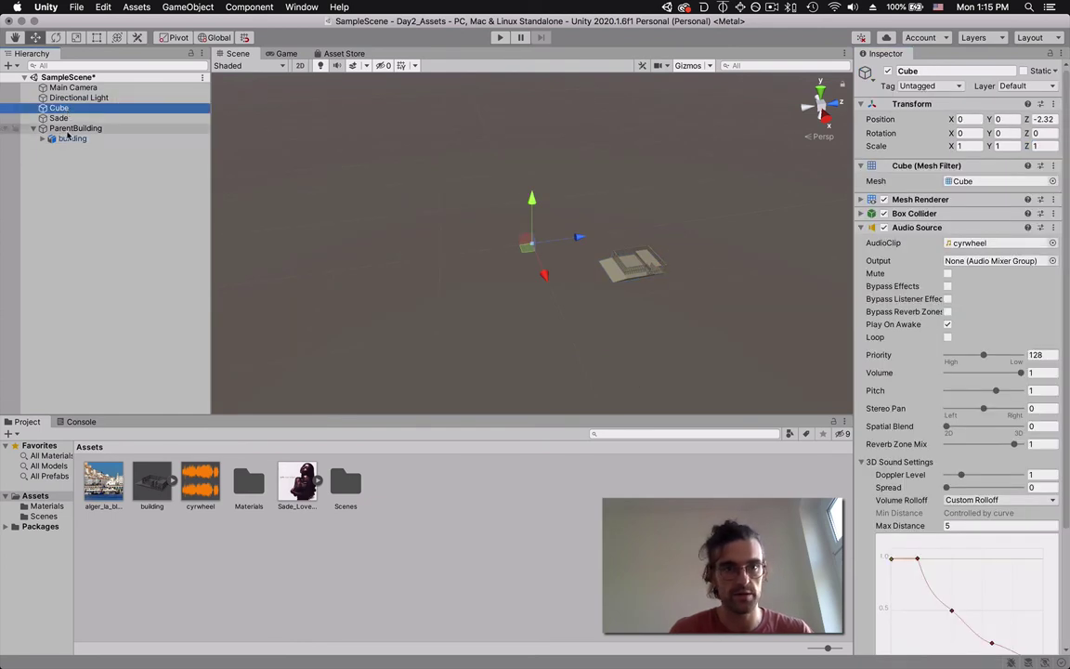
{"action": "left_click", "coordinate": [72, 138]}
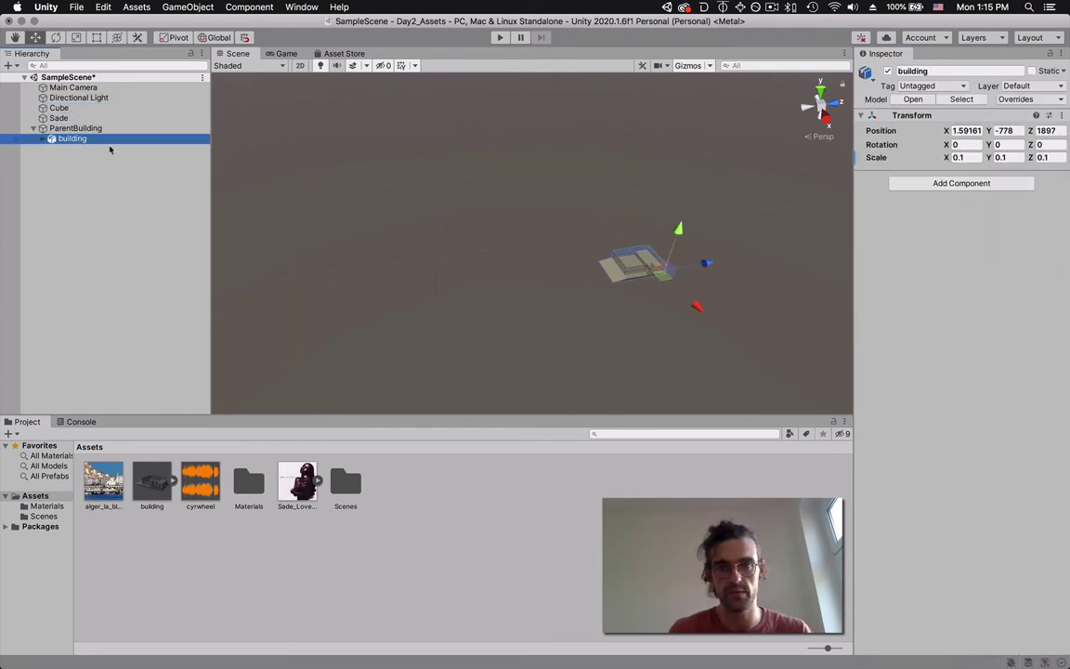
{"action": "left_click_drag", "start_coordinate": [697, 305], "coordinate": [584, 268]}
{"action": "left_click_drag", "start_coordinate": [619, 323], "coordinate": [565, 203], "text": "alt"}
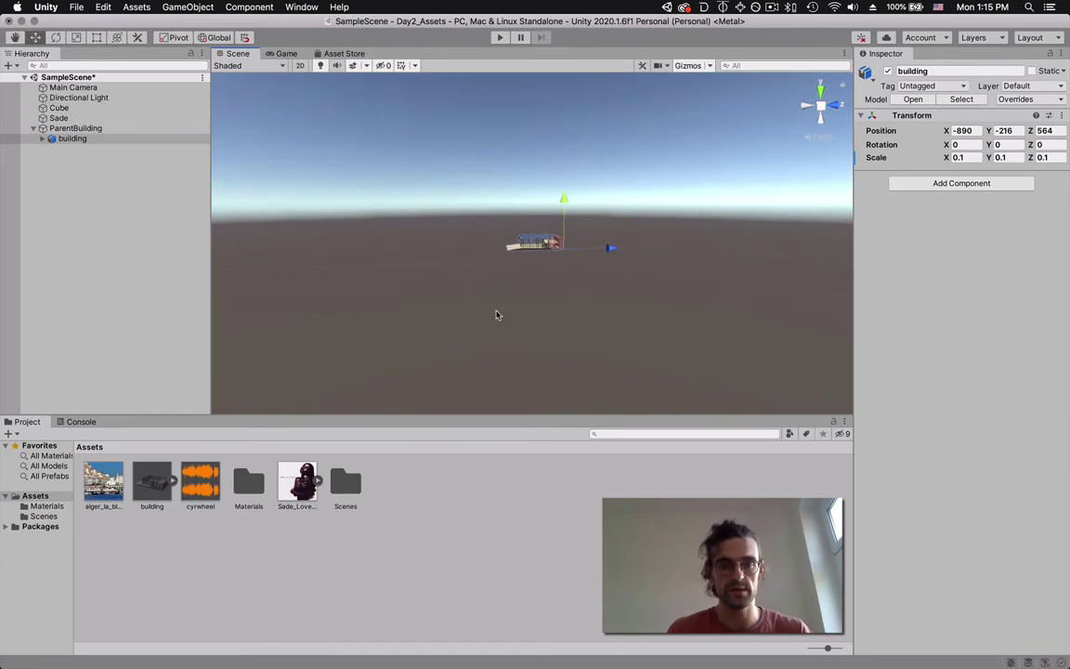
{"action": "left_click_drag", "start_coordinate": [473, 296], "coordinate": [576, 387], "text": "alt"}
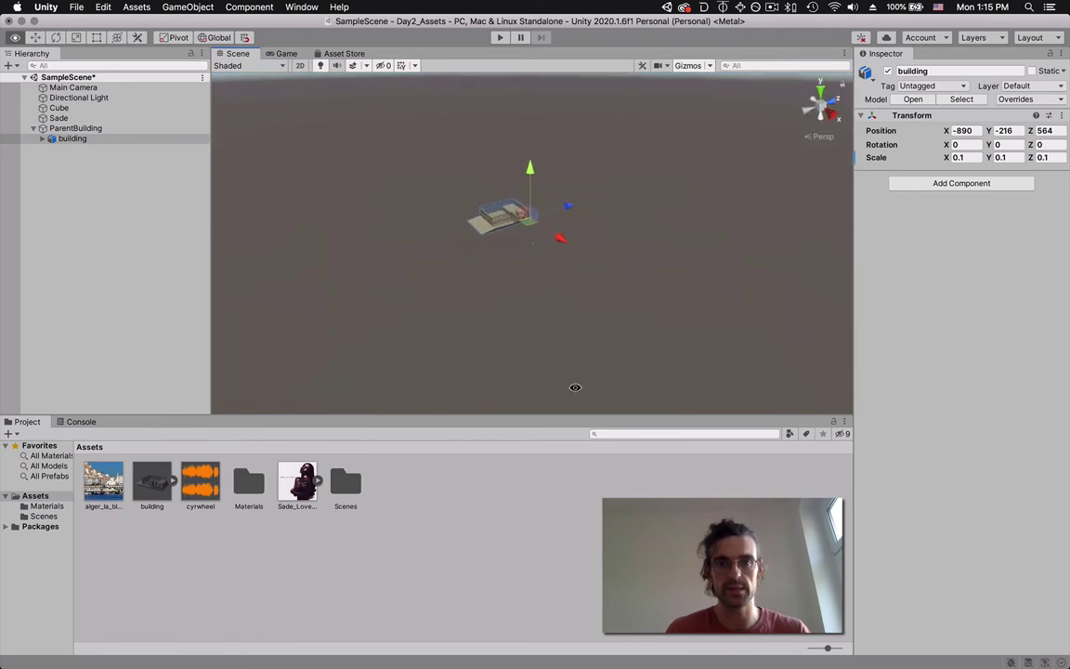
Focus the scene on the Cube and shift the building along the X axis to about X -224
{"action": "double_click", "coordinate": [76, 108]}
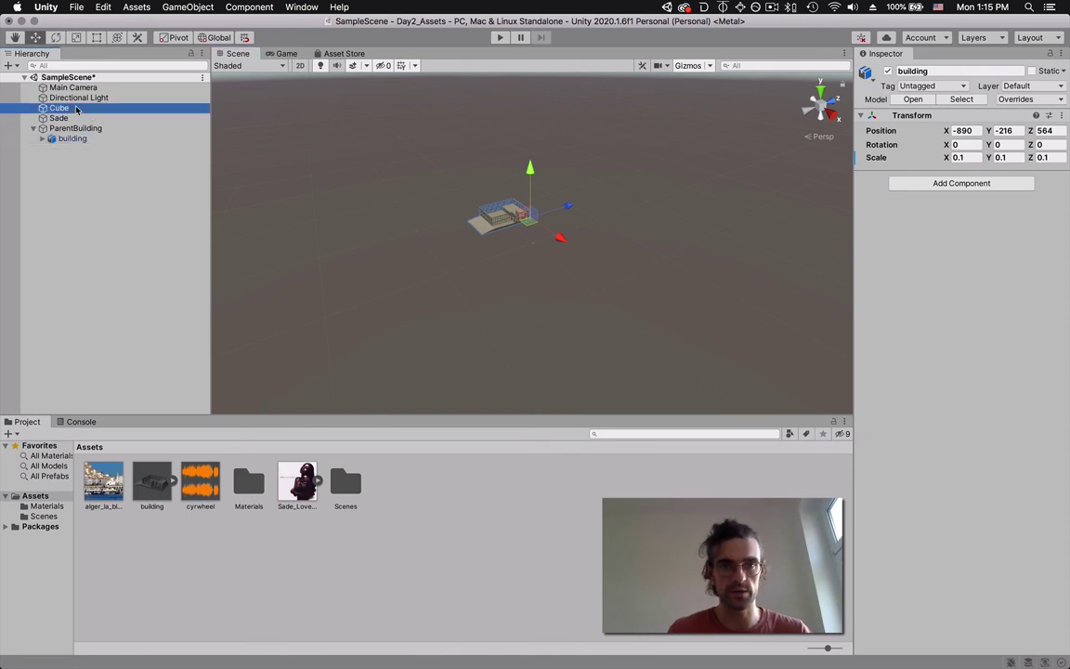
{"action": "scroll", "coordinate": [316, 250], "scroll_direction": "down", "scroll_amount": 10}
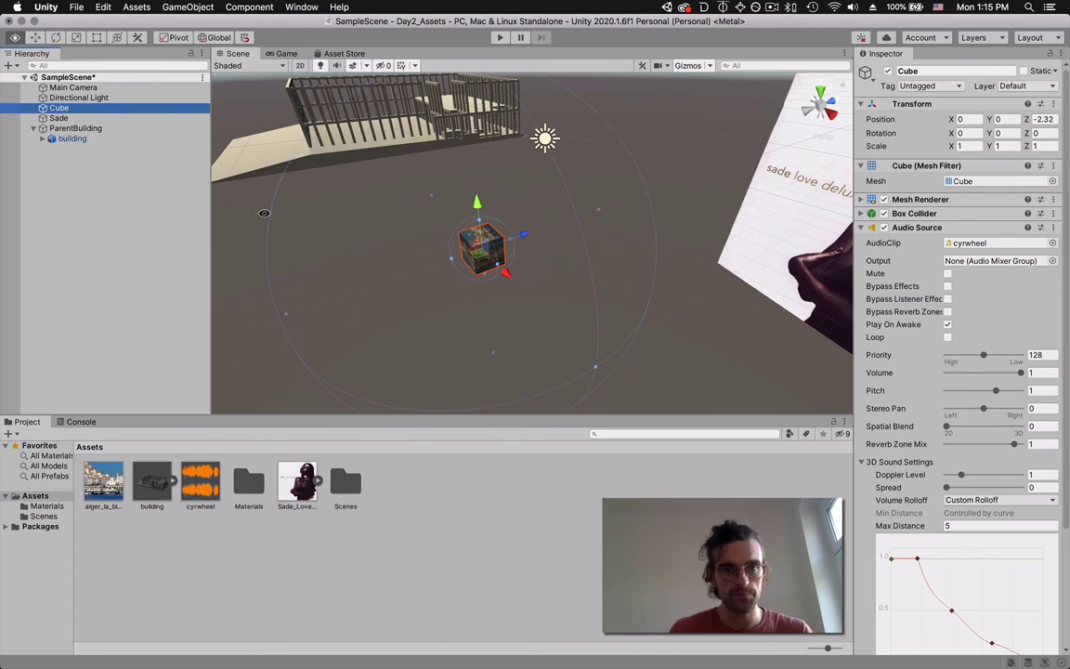
{"action": "left_click_drag", "start_coordinate": [232, 196], "coordinate": [301, 162], "text": "alt"}
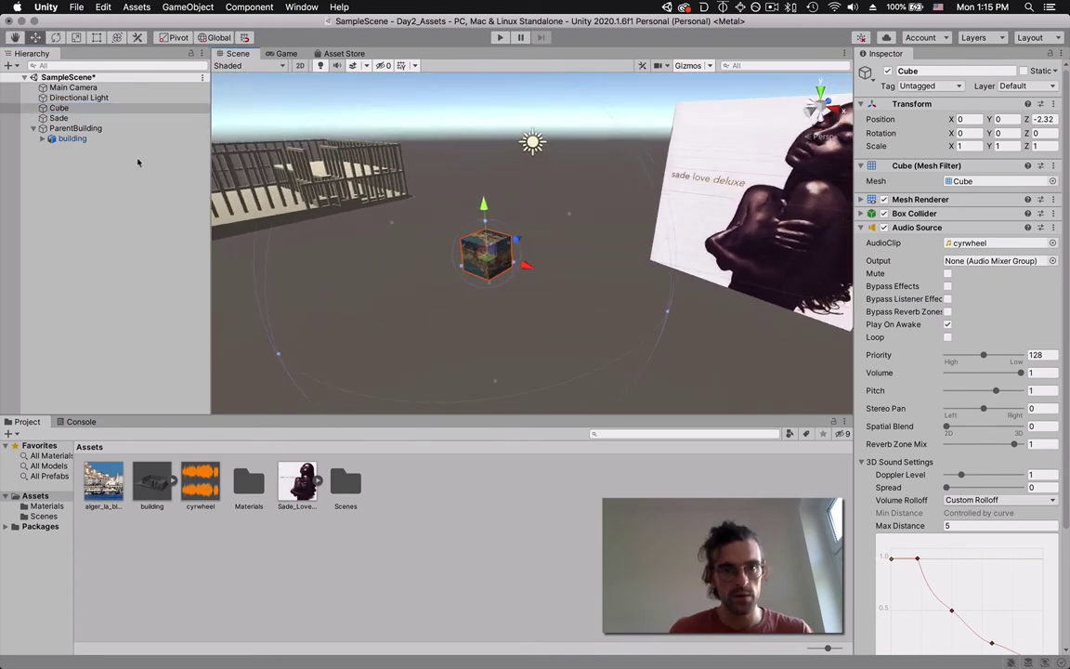
{"action": "left_click", "coordinate": [89, 128]}
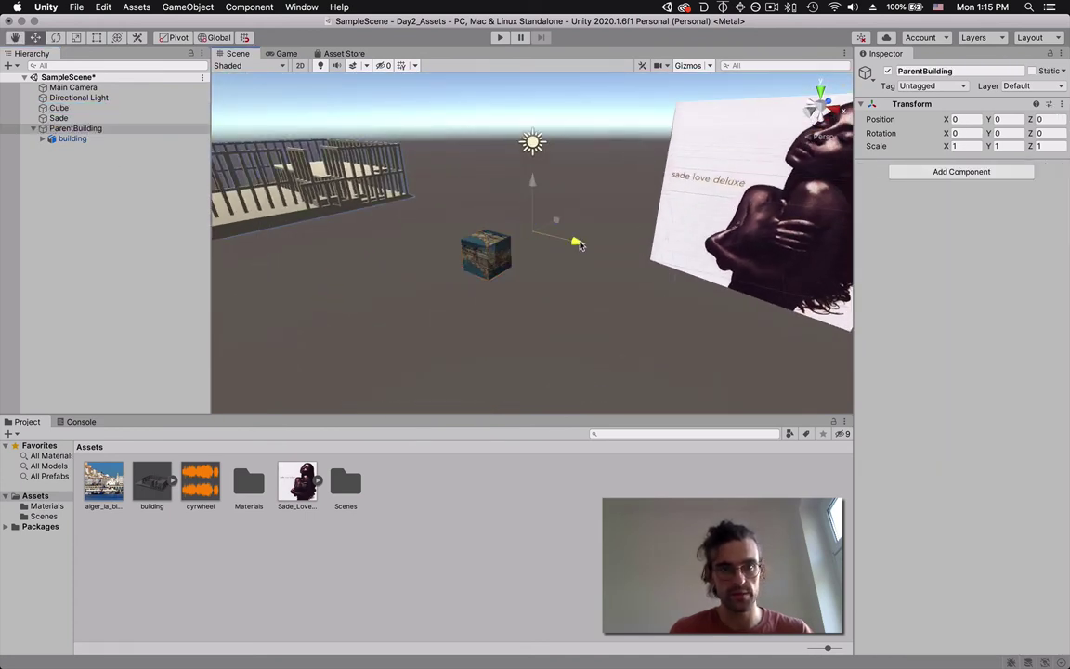
{"action": "left_click", "coordinate": [72, 138]}
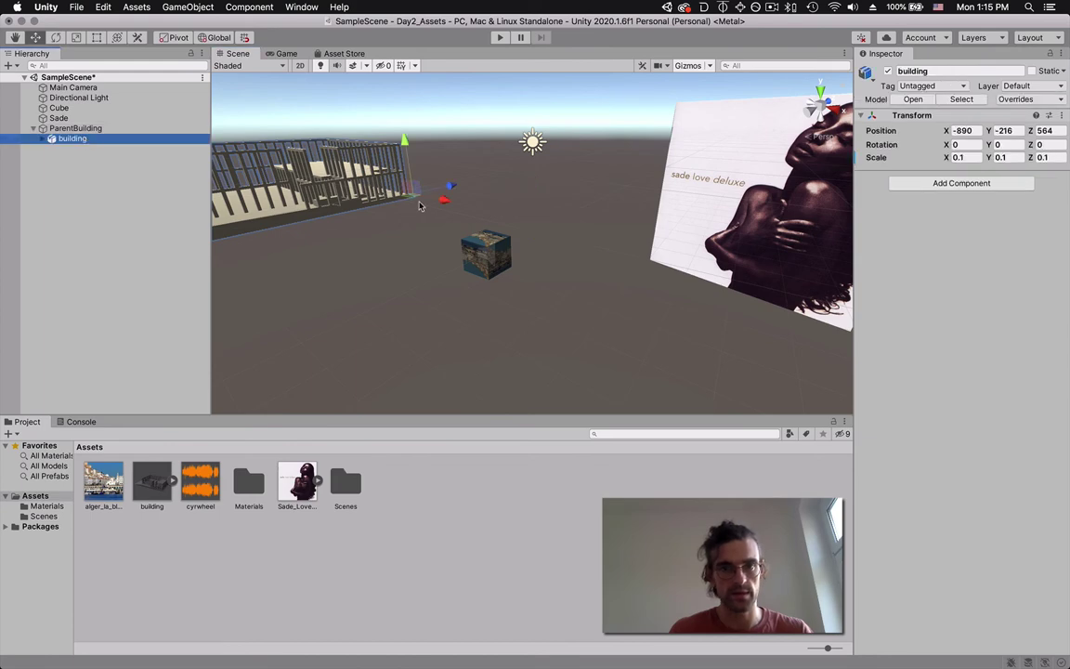
{"action": "left_click_drag", "start_coordinate": [420, 206], "coordinate": [606, 238]}
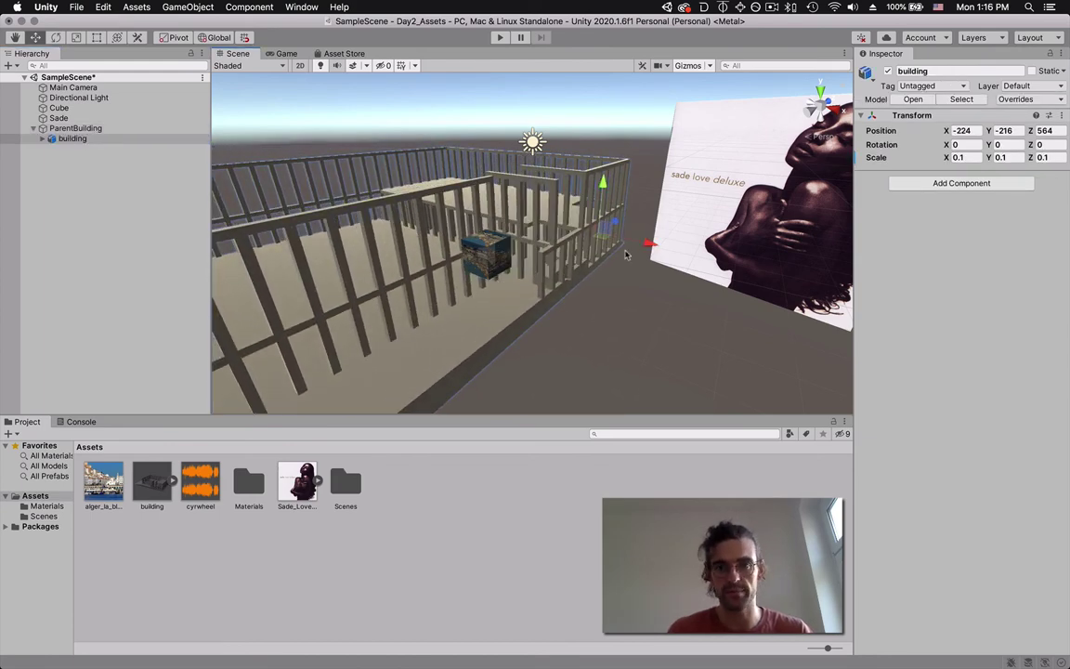
Move the building child around the Cube and Sade sprite, to about X 97 and Y -58
{"action": "left_click", "coordinate": [88, 128]}
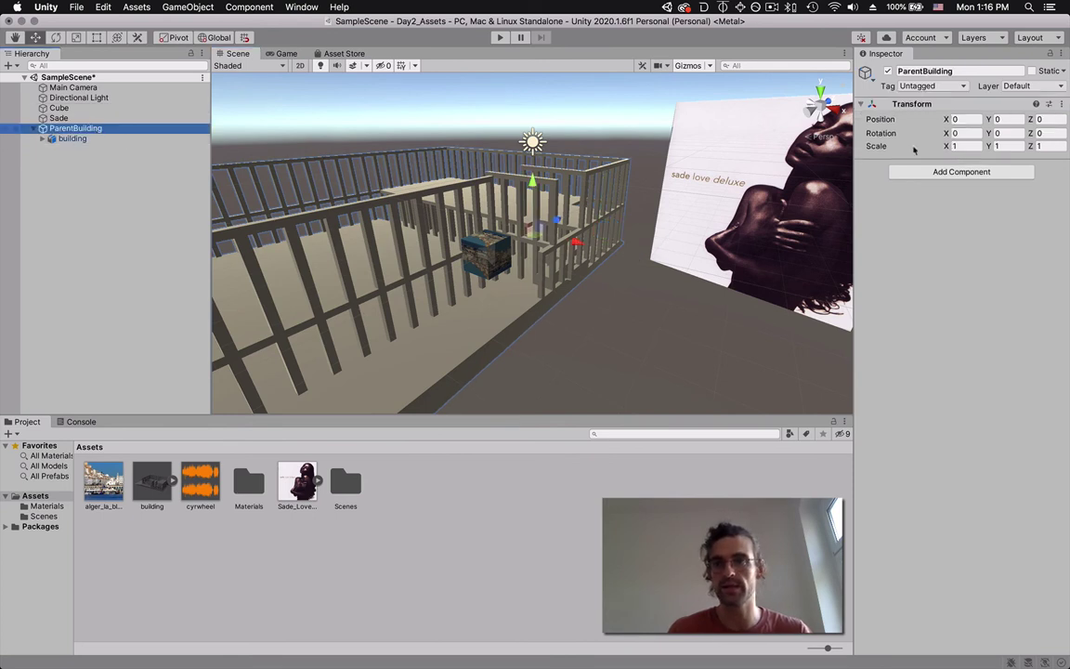
{"action": "left_click", "coordinate": [74, 139]}
{"action": "left_click_drag", "start_coordinate": [641, 241], "coordinate": [685, 151]}
{"action": "left_click_drag", "start_coordinate": [762, 169], "coordinate": [587, 268]}
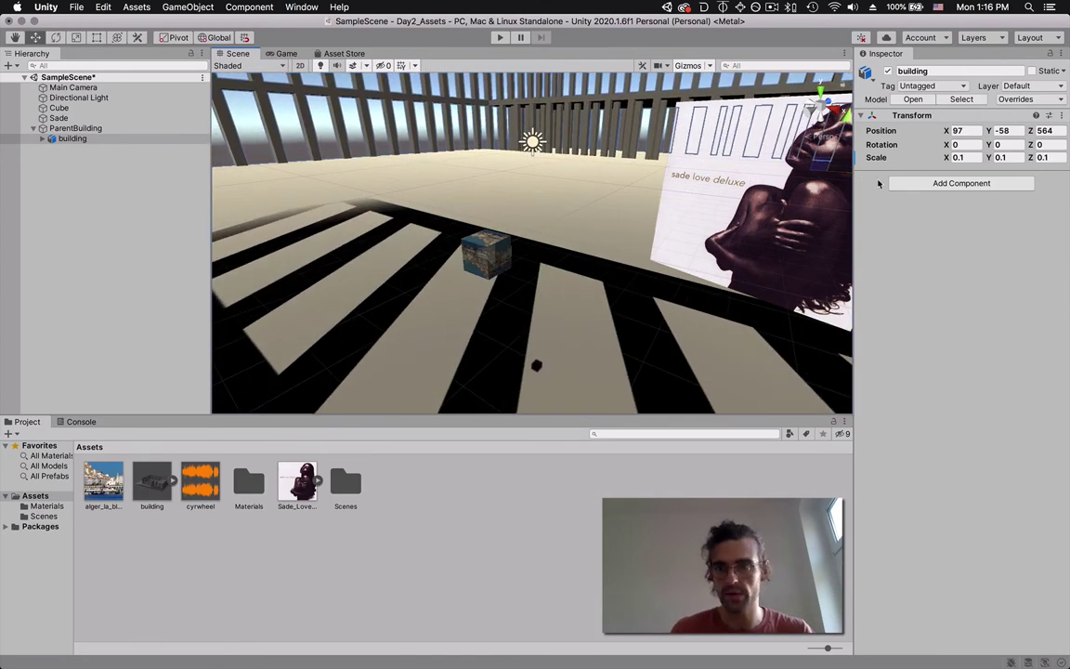
Set the building child's scale to 0.05 on X, Y and Z
{"action": "left_click", "coordinate": [966, 157]}
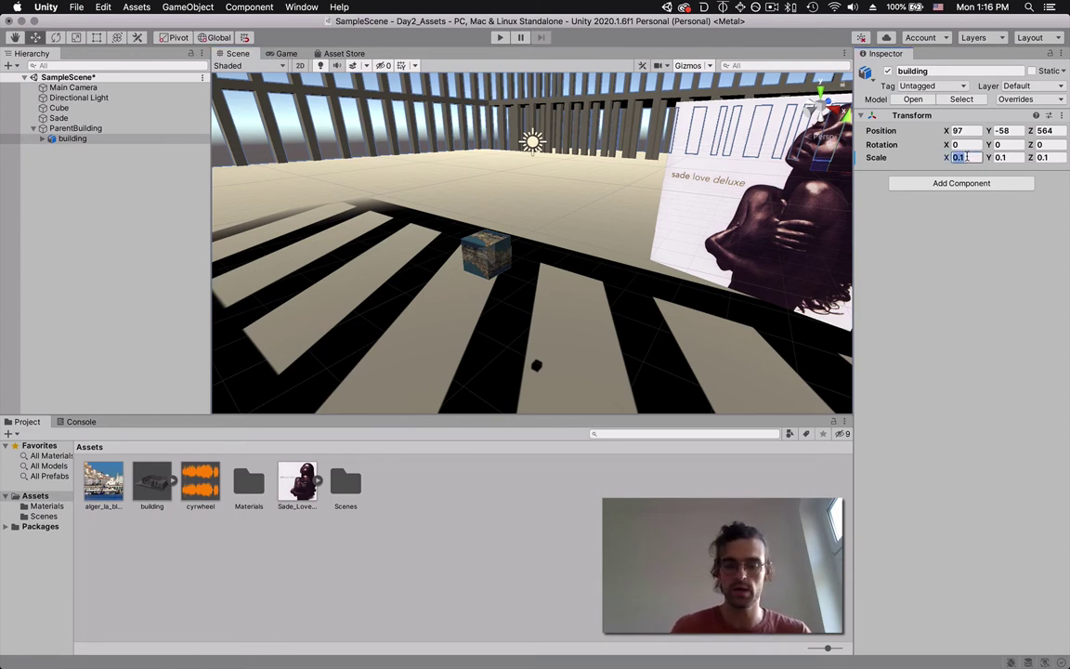
{"action": "type", "text": "0.05"}
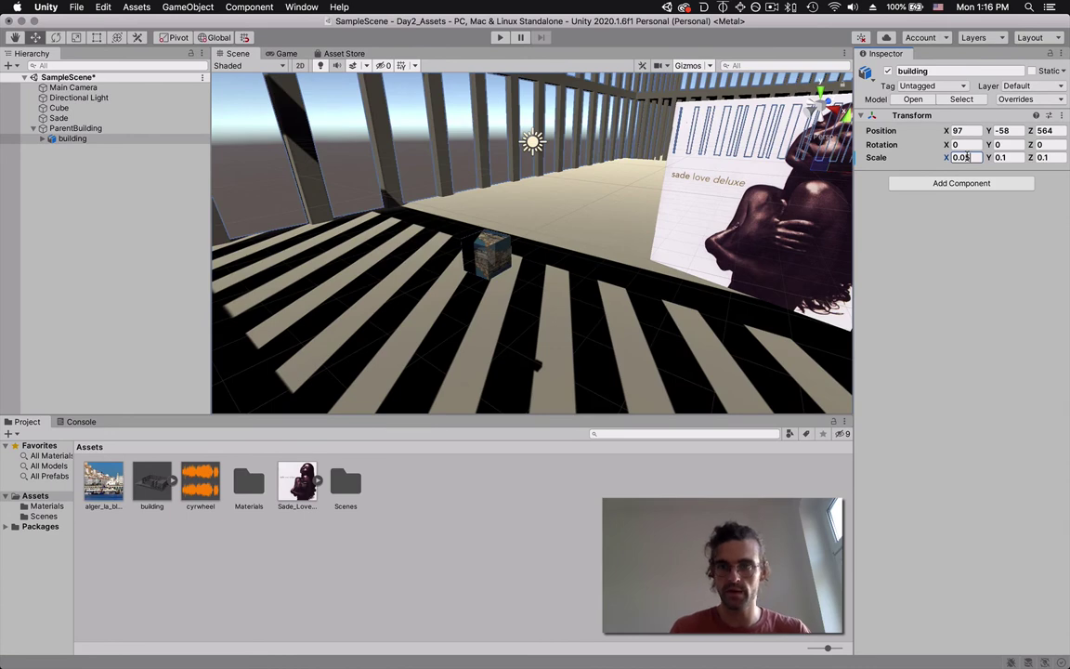
{"action": "key", "text": "Tab"}
{"action": "type", "text": "0.05"}
{"action": "key", "text": "Tab"}
{"action": "type", "text": "0"}
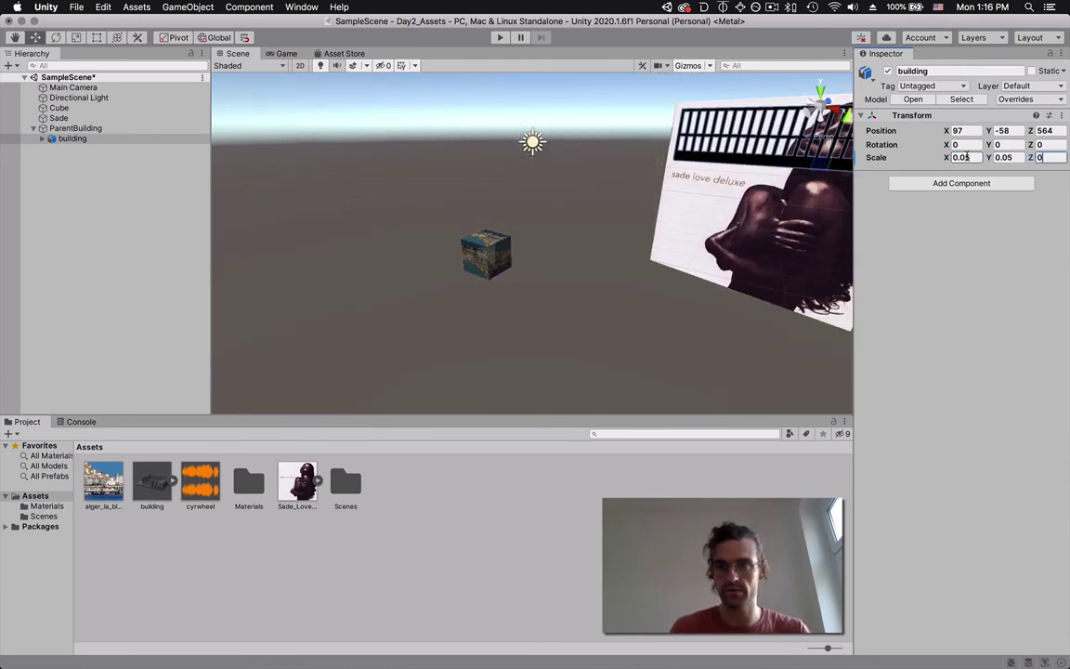
{"action": "type", "text": ".05"}
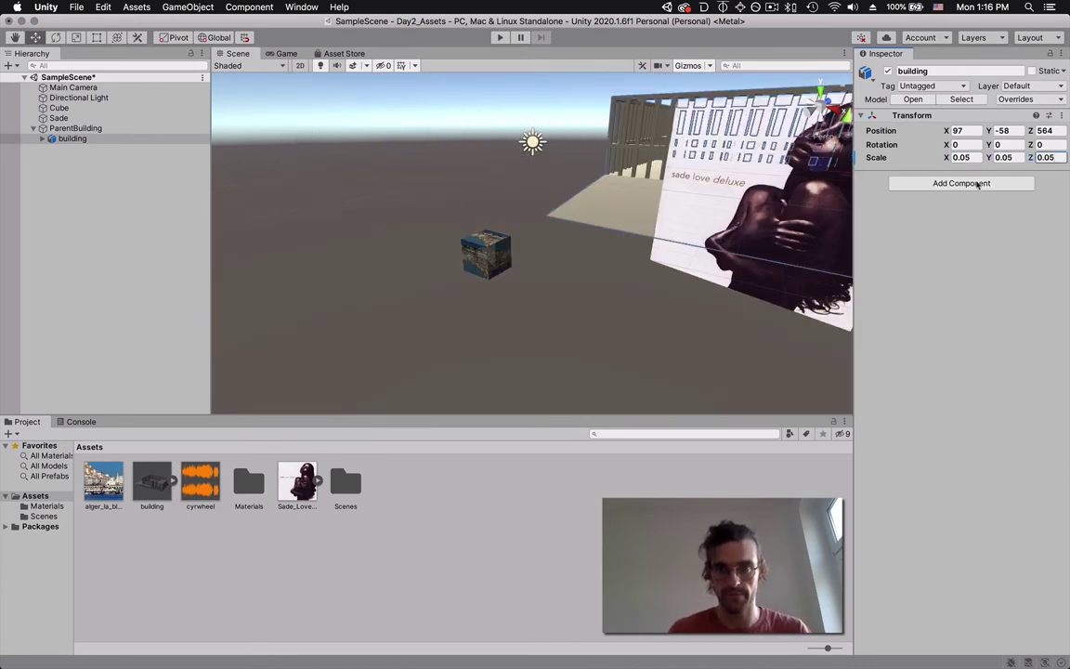
Reposition the building child around the Cube and Sade sprite, to about X 69, Y -22, Z 227
{"action": "mouse_move", "coordinate": [611, 318]}
{"action": "left_mouse_down", "text": "alt"}
{"action": "mouse_move", "coordinate": [580, 343]}
{"action": "mouse_move", "coordinate": [624, 301]}
{"action": "left_mouse_up", "text": "alt"}
{"action": "scroll", "coordinate": [620, 303], "scroll_direction": "down", "scroll_amount": 5}
{"action": "scroll", "coordinate": [622, 302], "scroll_direction": "down", "scroll_amount": 10}
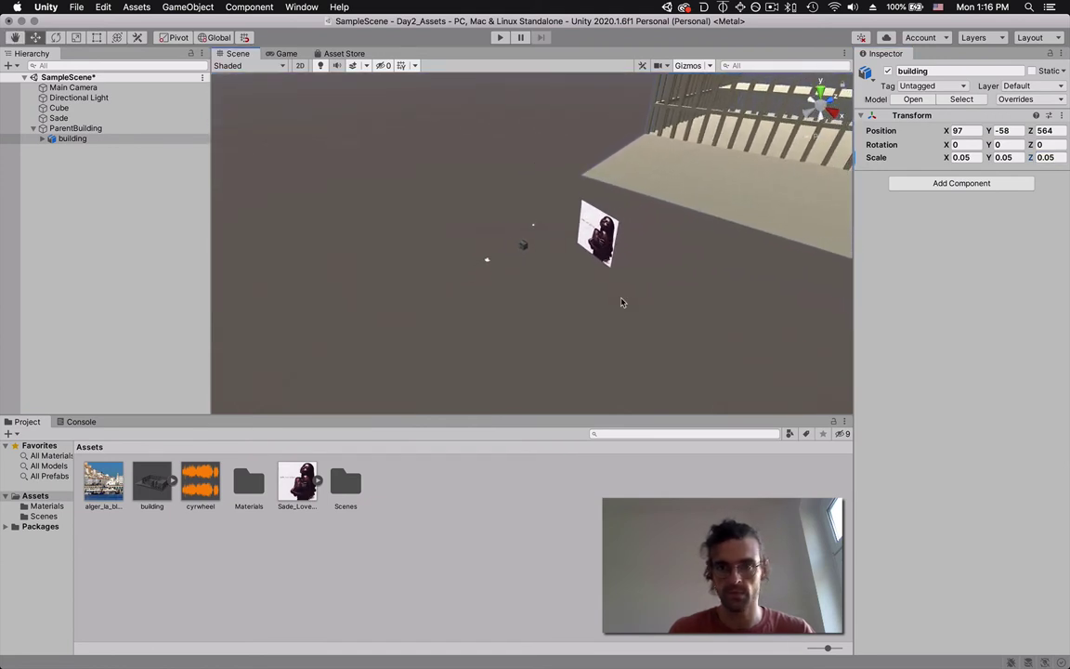
{"action": "scroll", "coordinate": [623, 302], "scroll_direction": "down", "scroll_amount": 5}
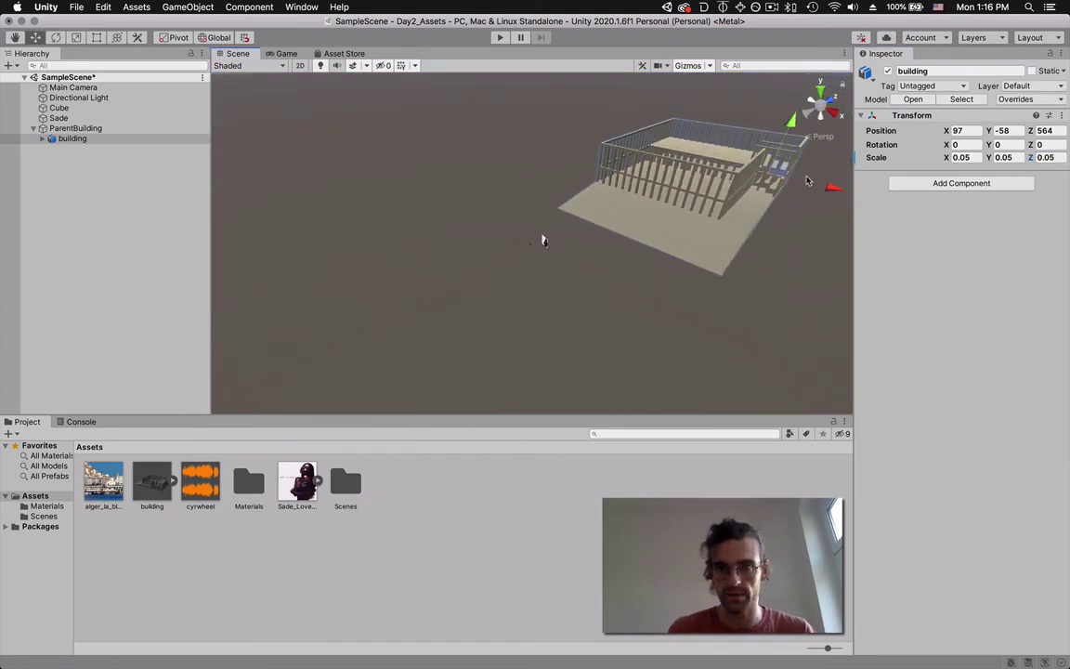
{"action": "left_click_drag", "start_coordinate": [791, 208], "coordinate": [593, 199], "text": "alt"}
{"action": "left_click_drag", "start_coordinate": [604, 277], "coordinate": [497, 240], "text": "alt"}
{"action": "scroll", "coordinate": [498, 240], "scroll_direction": "down", "scroll_amount": 3}
Examine the Cube and Sade sprite inside the building, both in the scene and through the game camera
{"action": "scroll", "coordinate": [552, 271], "scroll_direction": "up", "scroll_amount": 8}
{"action": "scroll", "coordinate": [552, 272], "scroll_direction": "up", "scroll_amount": 10}
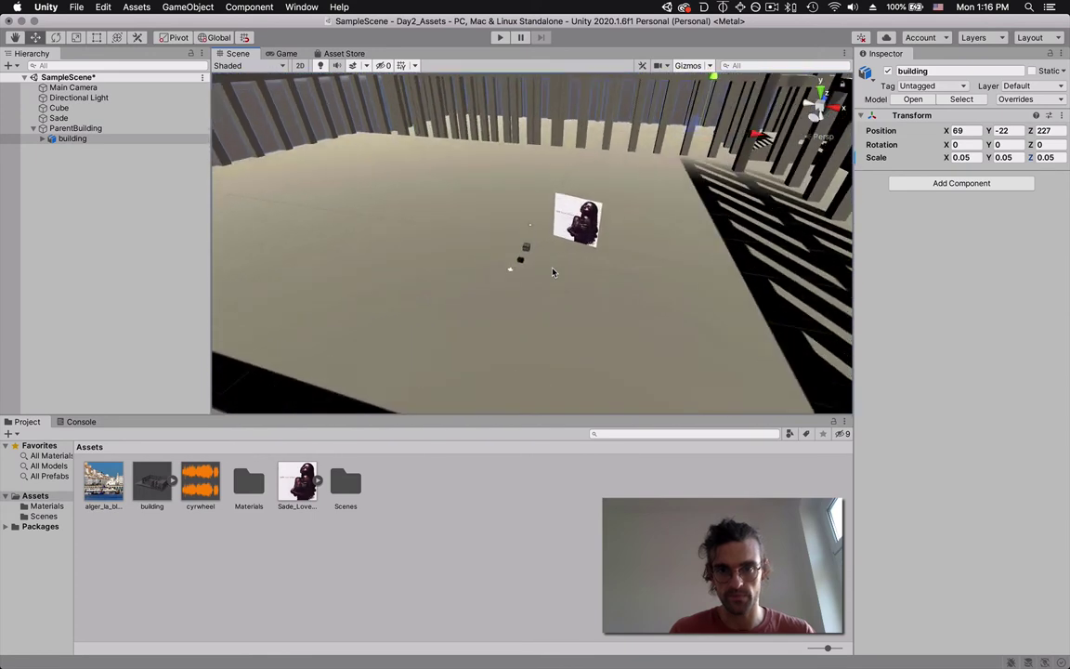
{"action": "scroll", "coordinate": [552, 272], "scroll_direction": "up", "scroll_amount": 5}
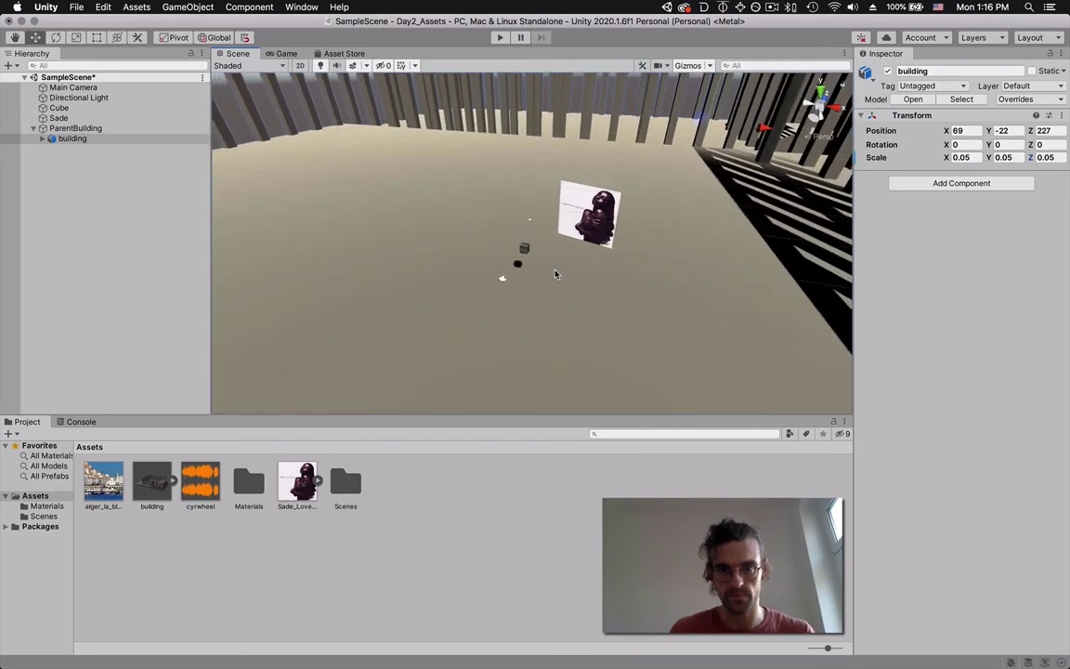
{"action": "mouse_move", "coordinate": [557, 275]}
{"action": "left_mouse_down", "text": "alt"}
{"action": "mouse_move", "coordinate": [692, 226]}
{"action": "mouse_move", "coordinate": [669, 232]}
{"action": "mouse_move", "coordinate": [721, 255]}
{"action": "mouse_move", "coordinate": [553, 255]}
{"action": "left_mouse_up", "text": "alt"}
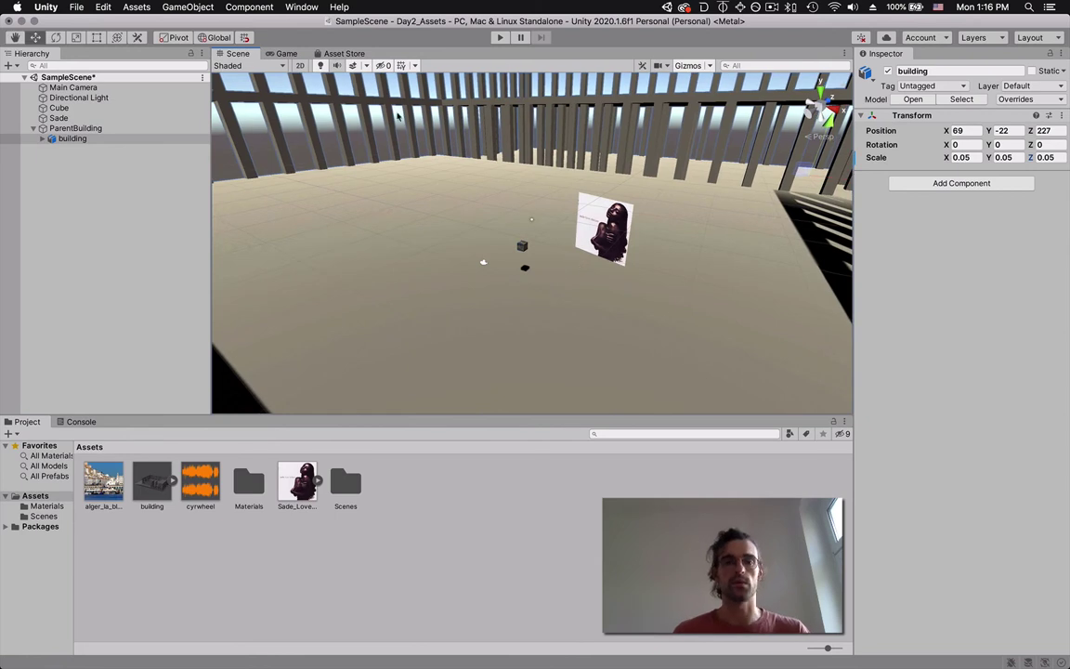
{"action": "left_click", "coordinate": [284, 53]}
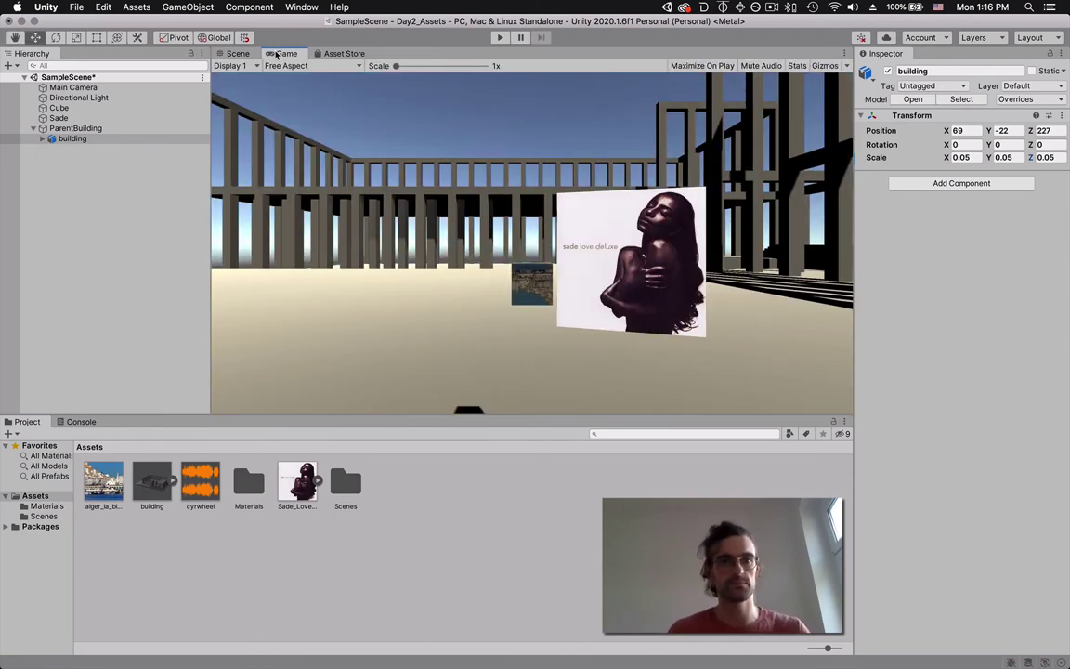
{"action": "left_click", "coordinate": [238, 53]}
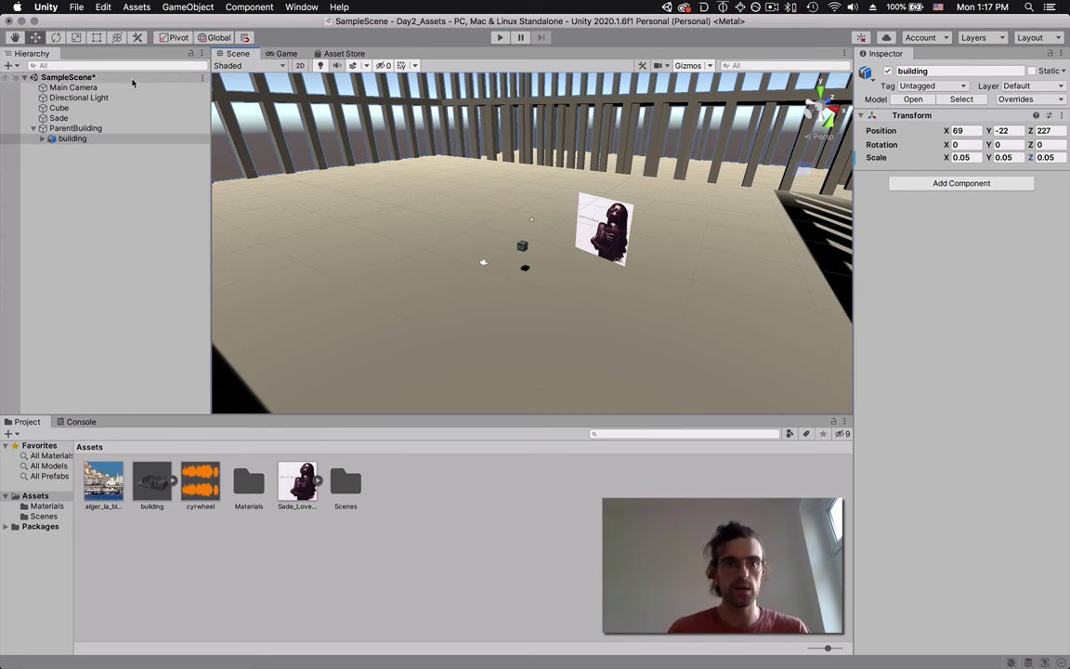
Lower ParentBuilding to about Y -1.8 and open its Y scale value for editing
{"action": "left_click", "coordinate": [149, 131]}
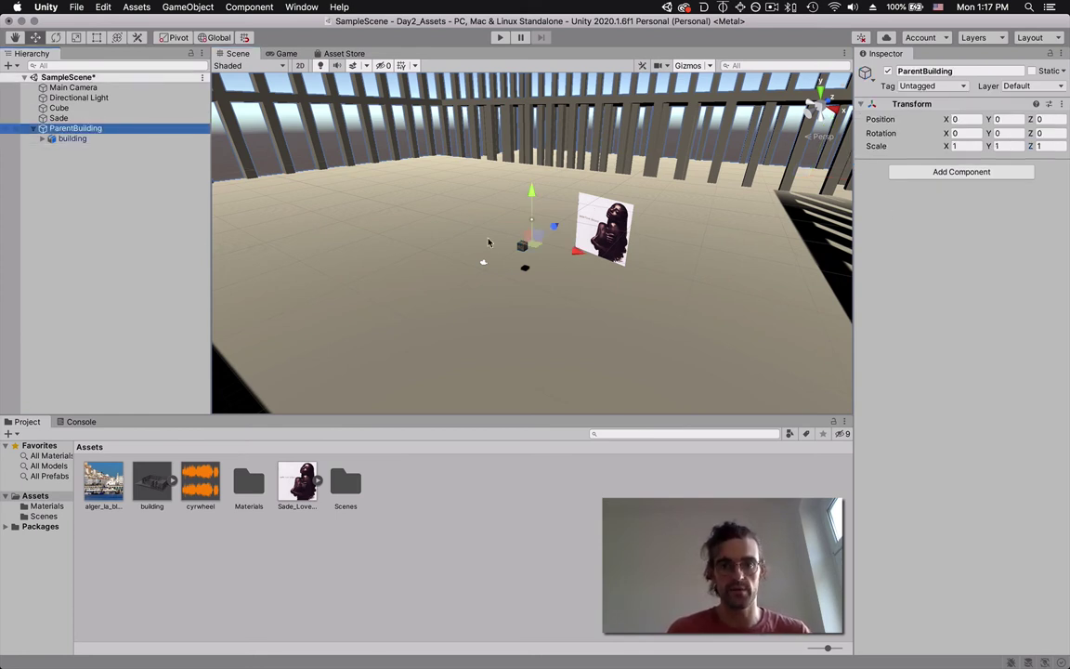
{"action": "scroll", "coordinate": [406, 300], "scroll_direction": "down", "scroll_amount": 8}
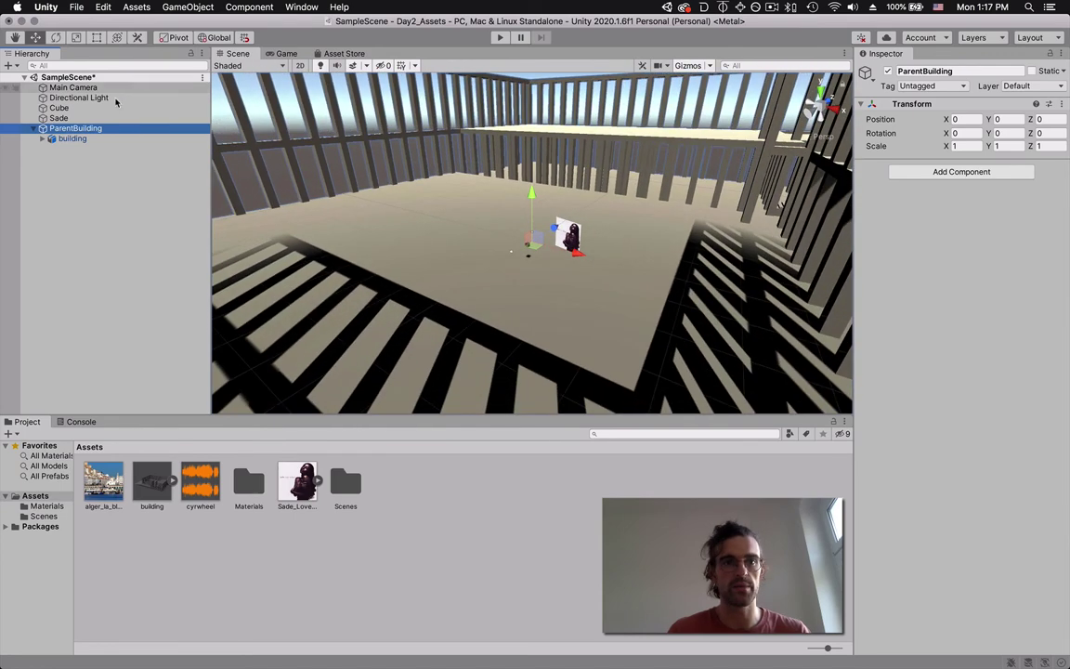
{"action": "mouse_move", "coordinate": [533, 193]}
{"action": "left_mouse_down"}
{"action": "mouse_move", "coordinate": [534, 140]}
{"action": "mouse_move", "coordinate": [530, 223]}
{"action": "mouse_move", "coordinate": [534, 200]}
{"action": "left_mouse_up"}
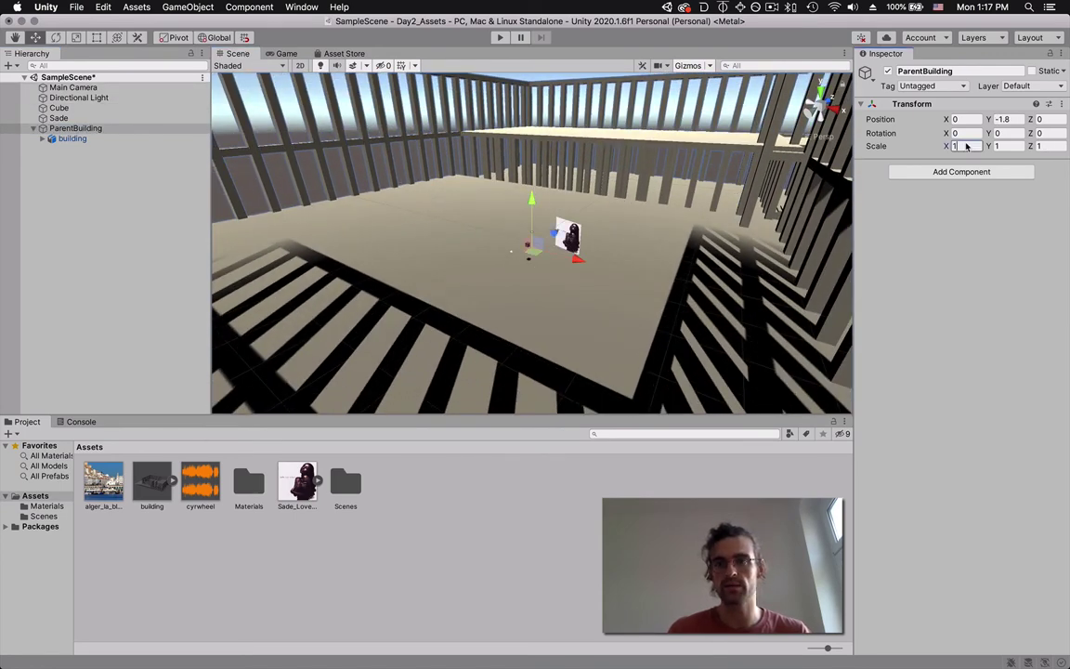
{"action": "left_click", "coordinate": [1010, 146]}
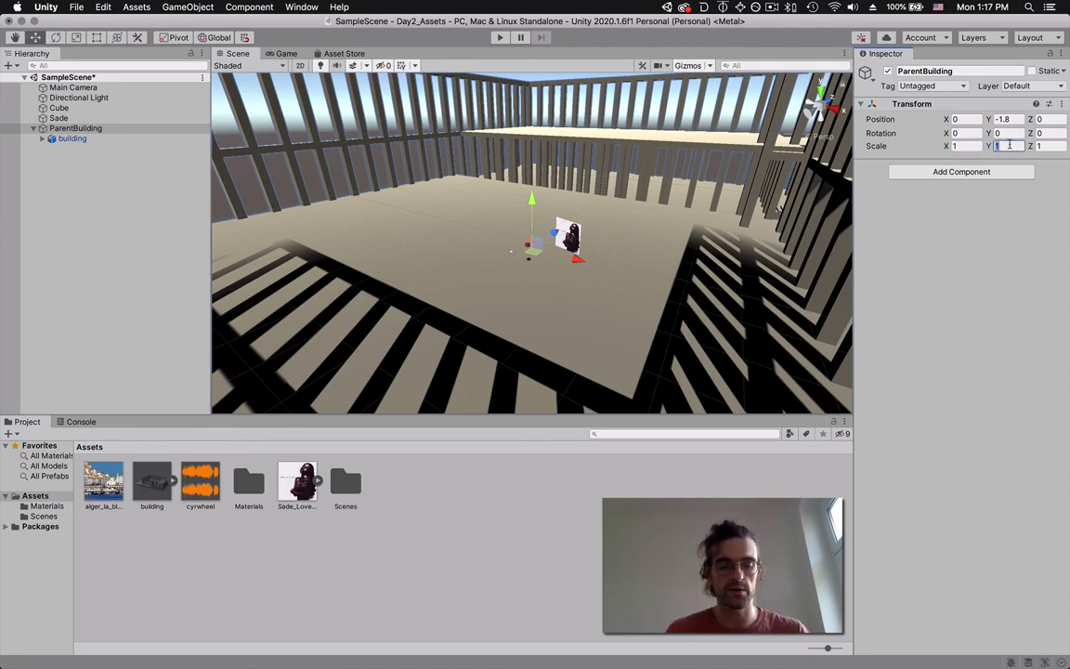
Try a Y scale of 1.5 on ParentBuilding and return it to 1
{"action": "type", "text": "1.5"}
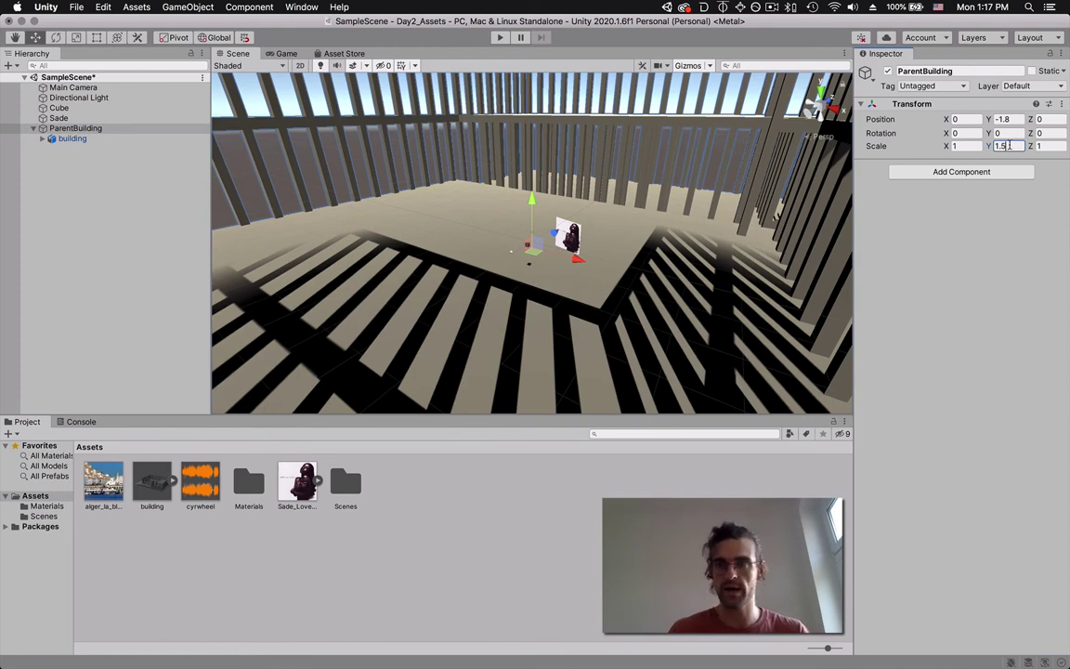
{"action": "key", "text": "BackSpace"}
{"action": "key", "text": "BackSpace"}
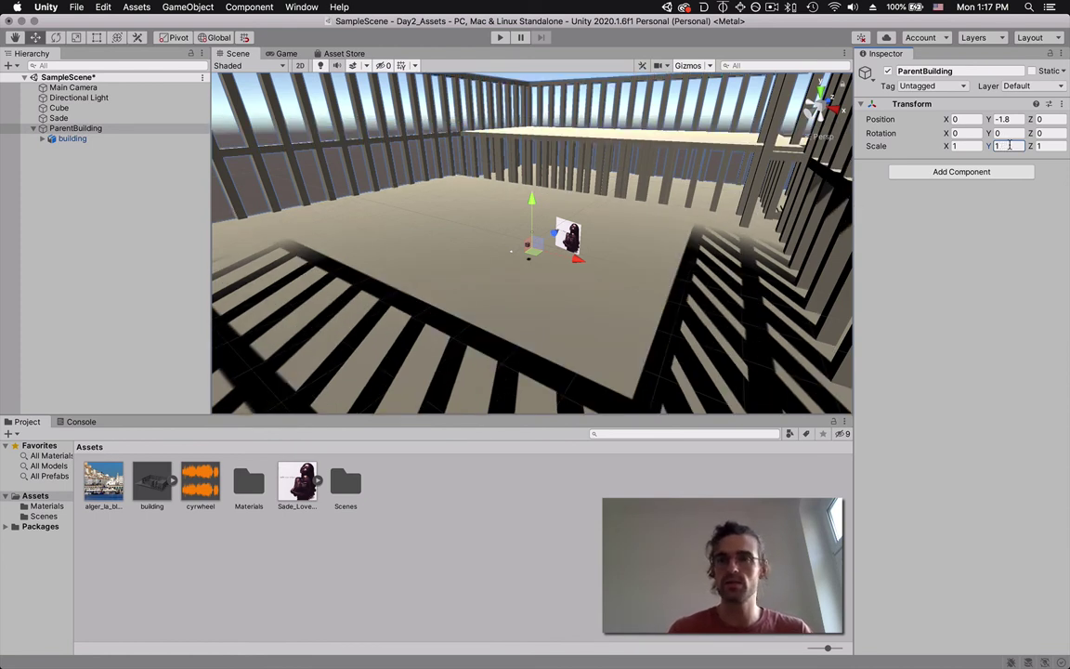
Check the position and scale values of the building child under ParentBuilding
{"action": "left_click", "coordinate": [104, 138]}
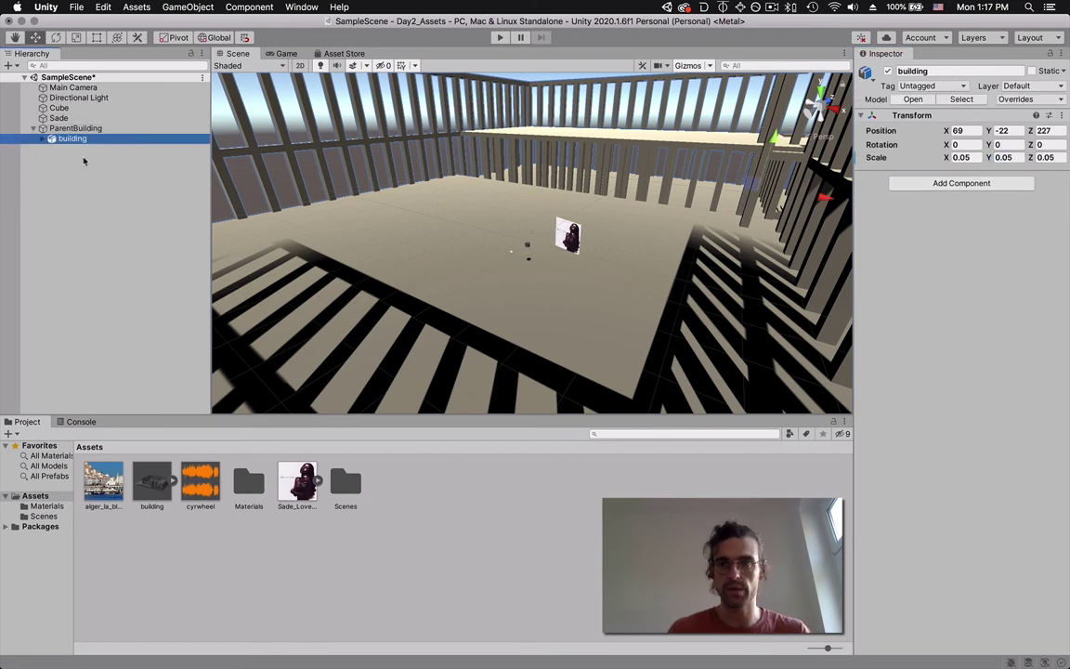
{"action": "left_click", "coordinate": [959, 130]}
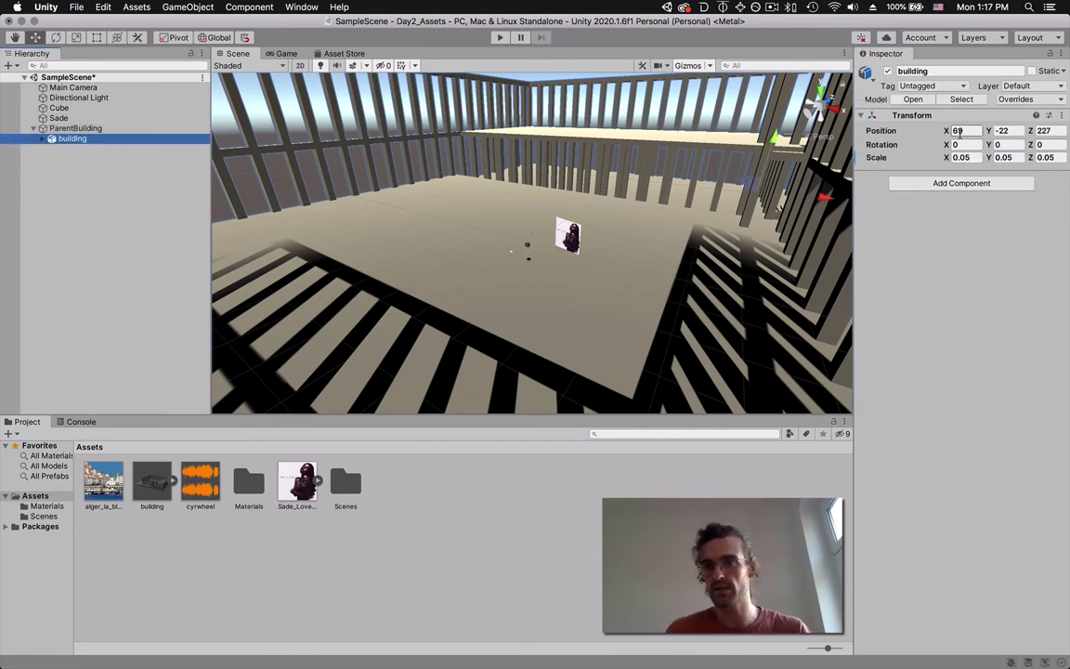
{"action": "left_click", "coordinate": [1003, 131]}
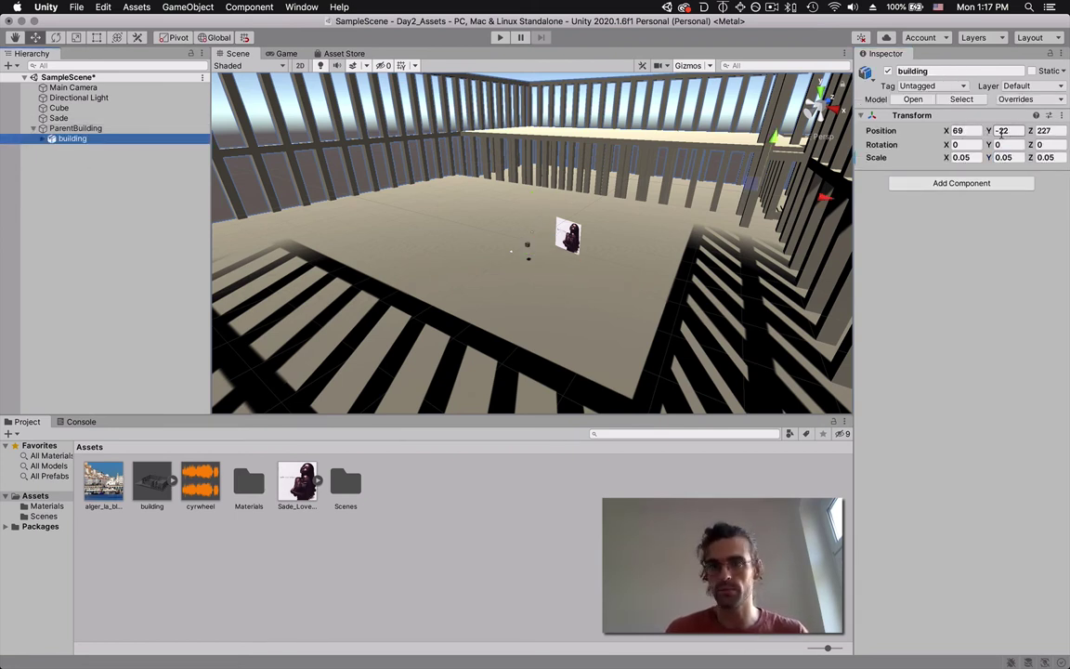
{"action": "left_click", "coordinate": [1043, 130]}
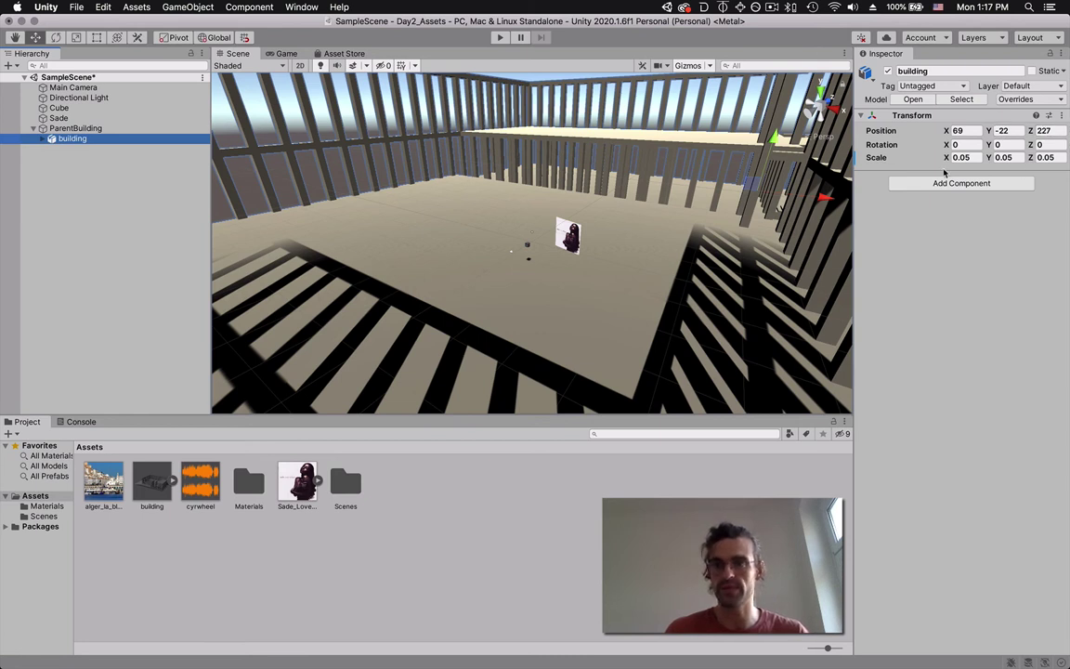
{"action": "left_click", "coordinate": [948, 248]}
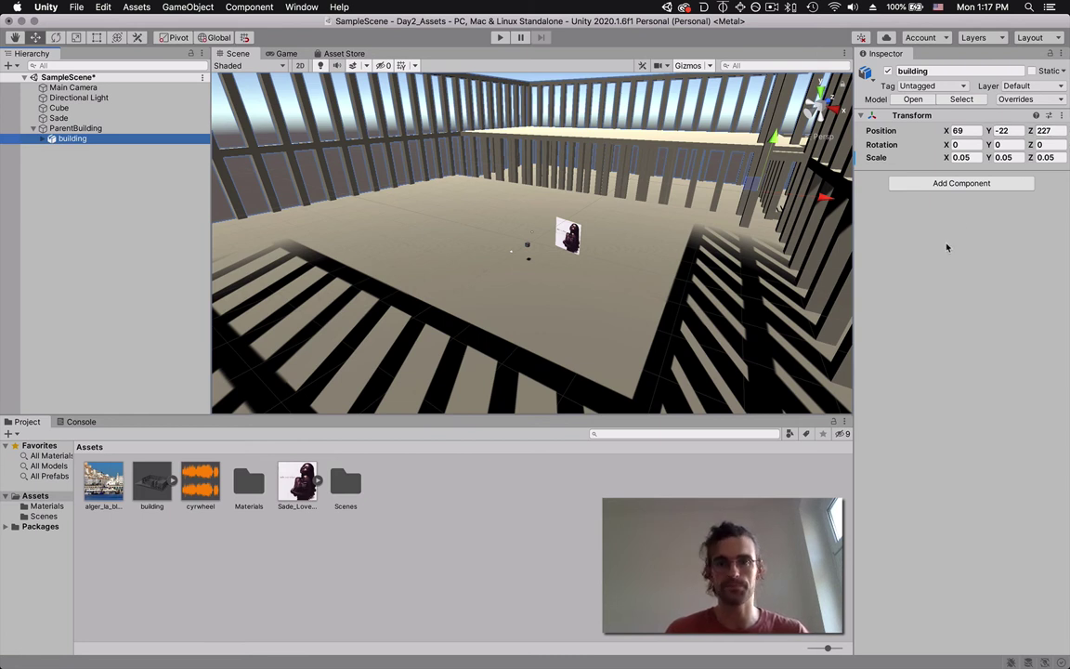
Collapse ParentBuilding in the hierarchy and inspect the building's interior around the Cube and Sade sprite from several angles
{"action": "left_click", "coordinate": [98, 129]}
{"action": "left_click", "coordinate": [32, 128]}
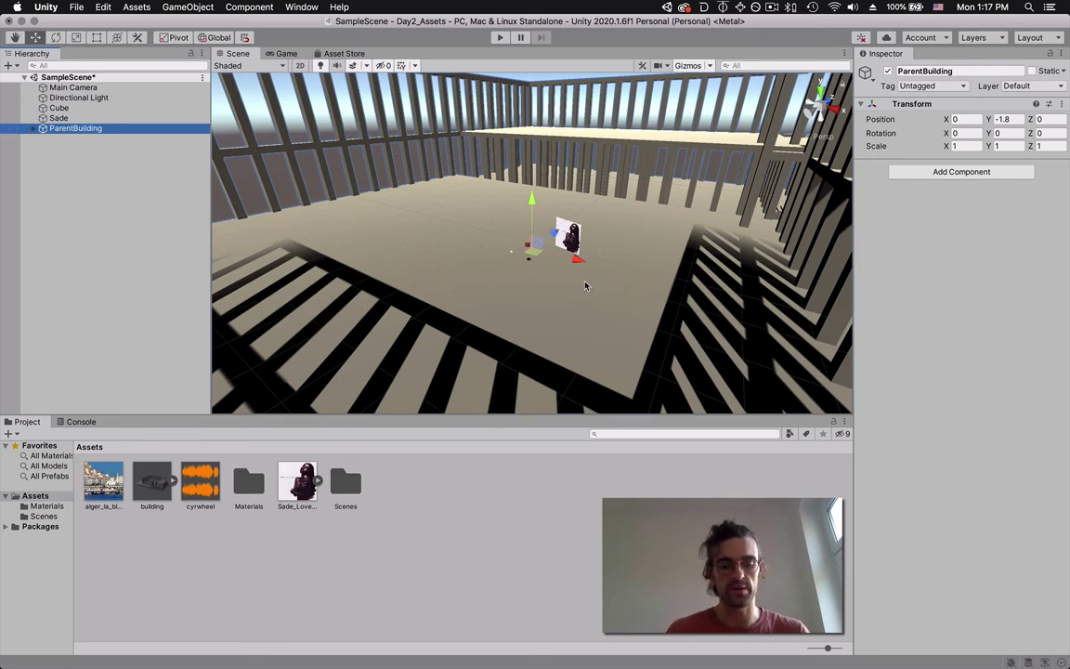
{"action": "scroll", "coordinate": [593, 285], "scroll_direction": "down", "scroll_amount": 5}
{"action": "left_click_drag", "start_coordinate": [585, 292], "coordinate": [589, 293], "text": "alt"}
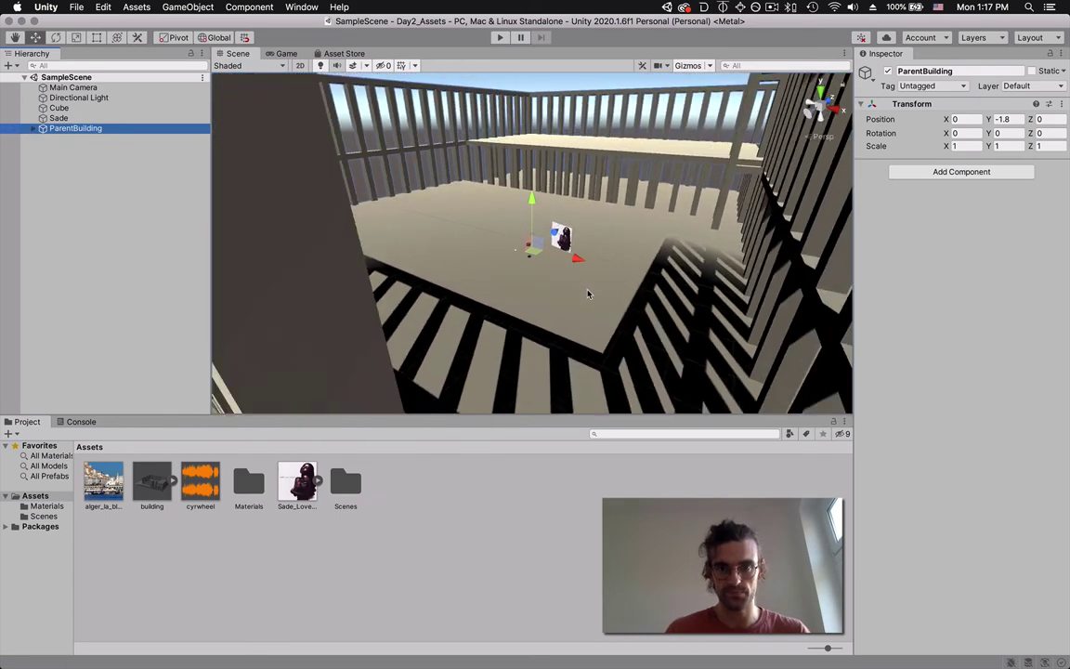
{"action": "scroll", "coordinate": [587, 294], "scroll_direction": "up", "scroll_amount": 5}
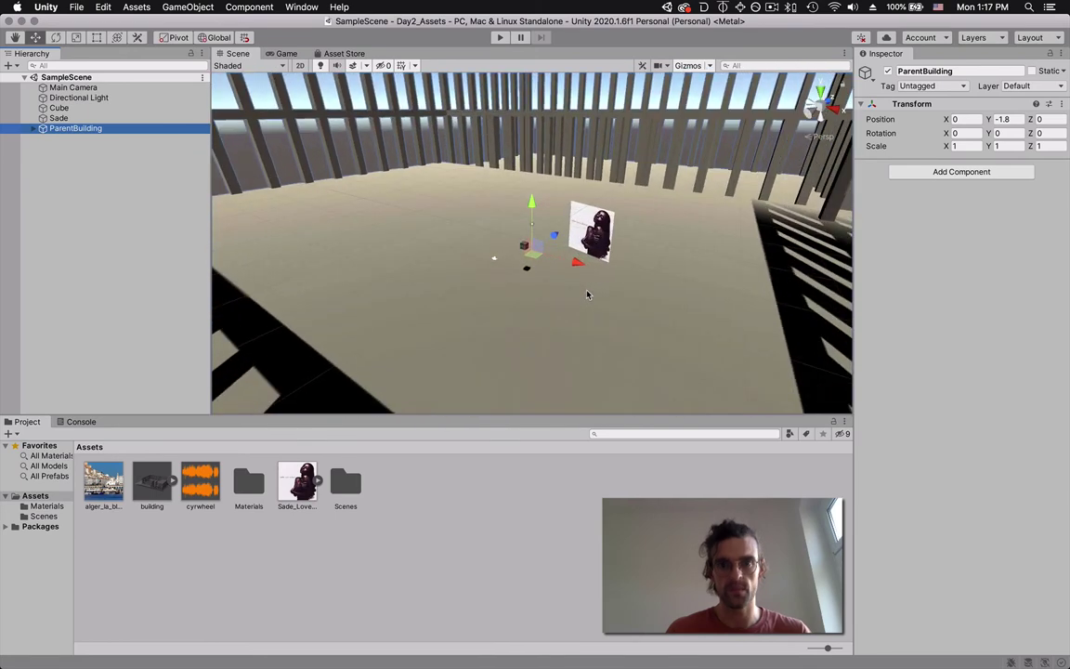
{"action": "left_click_drag", "start_coordinate": [553, 303], "coordinate": [614, 317], "text": "alt"}
{"action": "scroll", "coordinate": [427, 304], "scroll_direction": "up", "scroll_amount": 5}
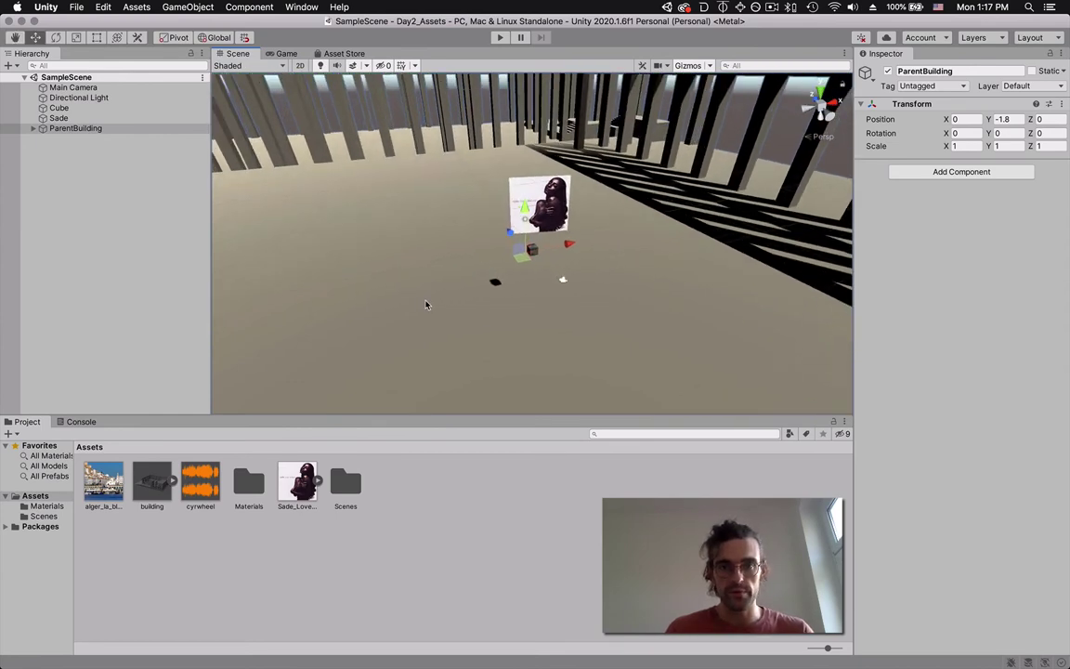
{"action": "left_click_drag", "start_coordinate": [411, 309], "coordinate": [295, 257], "text": "alt"}
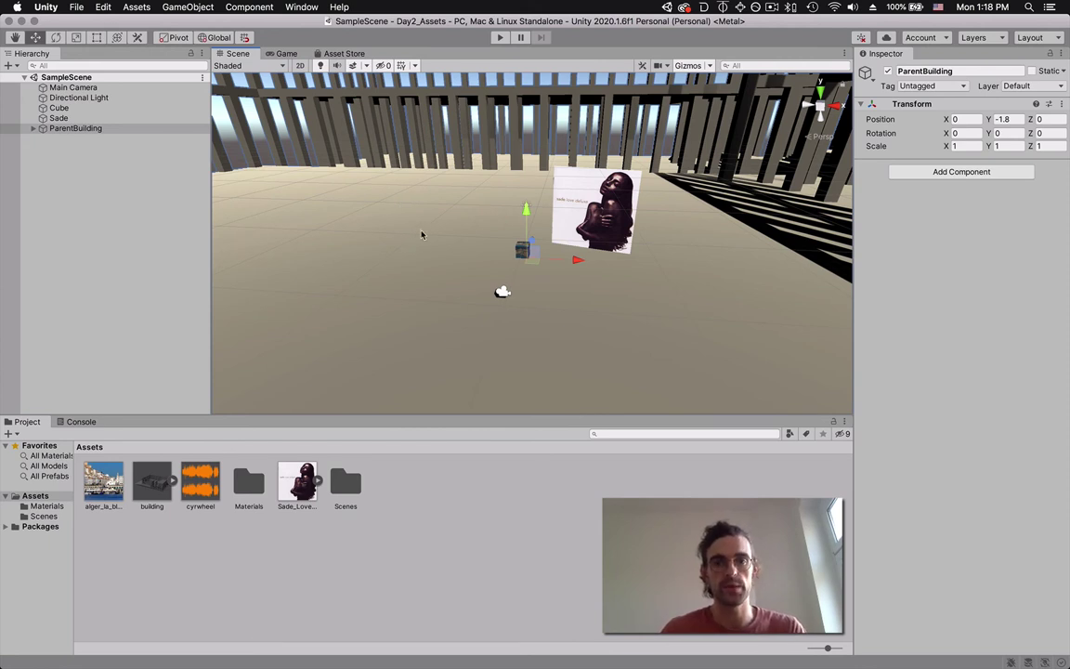
Switch to Firefox Developer Edition and search the Unity Asset Store for "concrete texture"
{"action": "key", "text": "super+Tab"}
{"action": "key", "text": "super+Tab"}
{"action": "key", "text": "super+Tab"}
{"action": "key", "text": "super+Tab"}
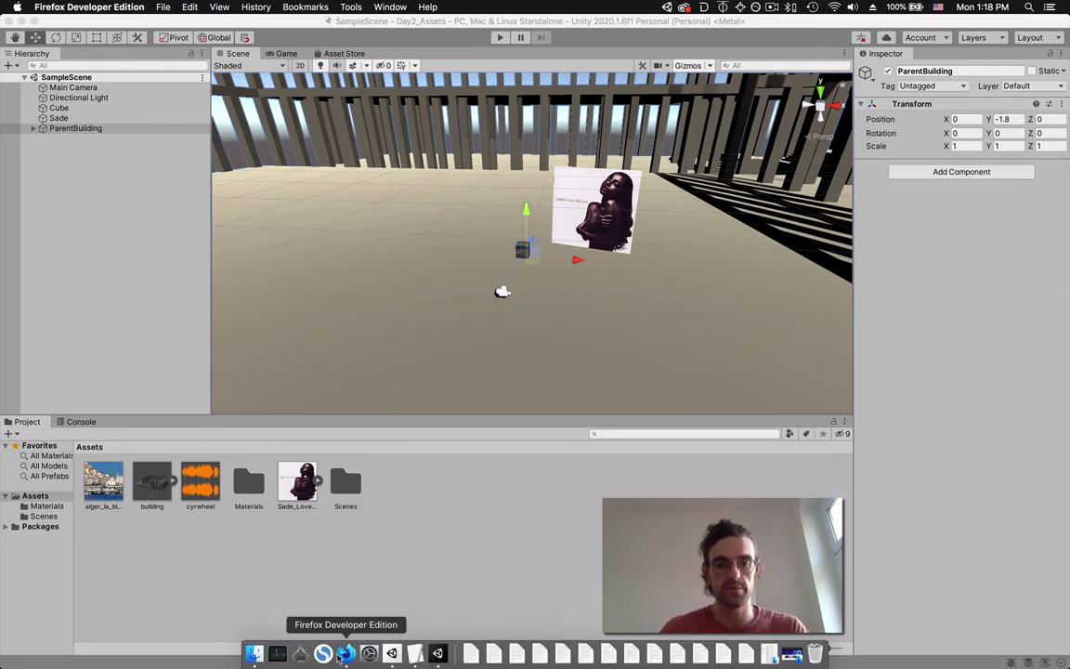
{"action": "left_click", "coordinate": [355, 654]}
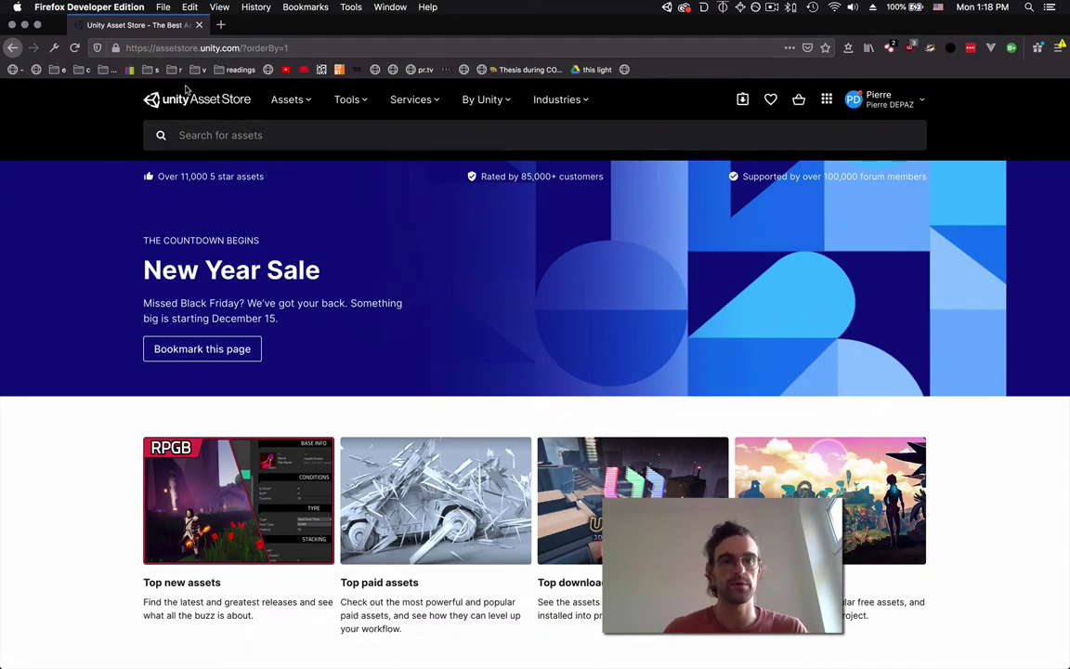
{"action": "left_click", "coordinate": [924, 104]}
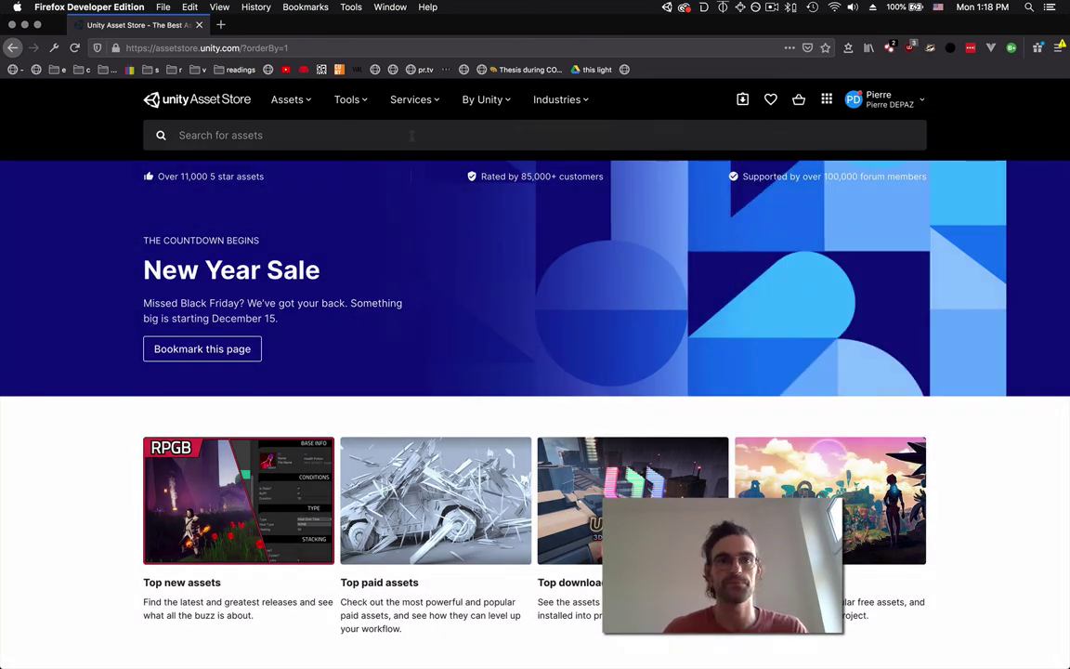
{"action": "left_click", "coordinate": [292, 136]}
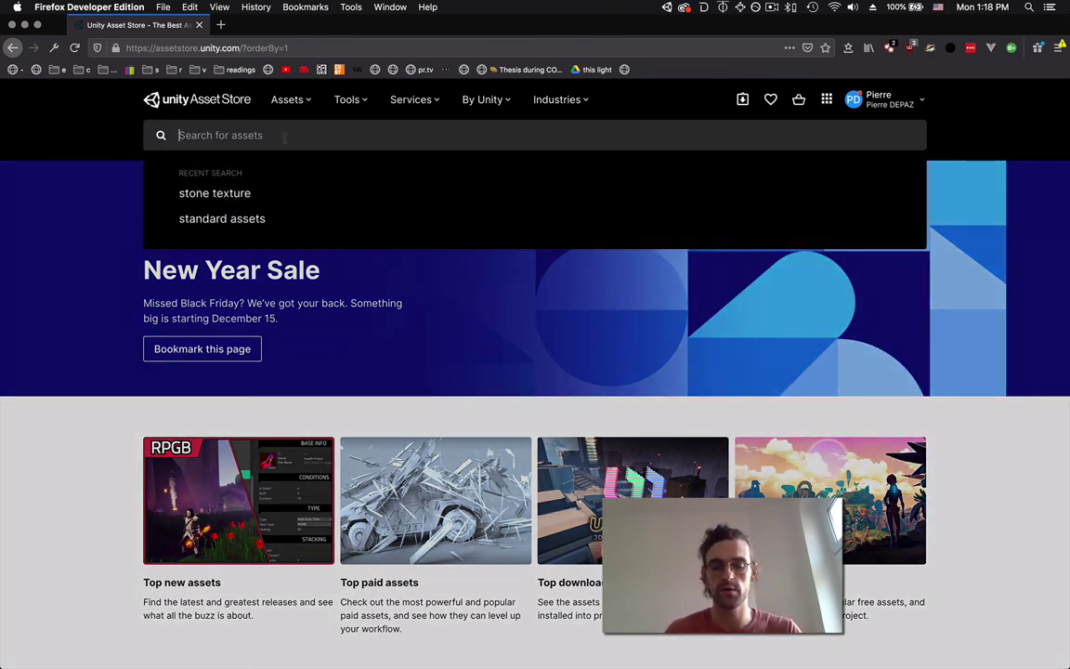
{"action": "type", "text": "concrete tex"}
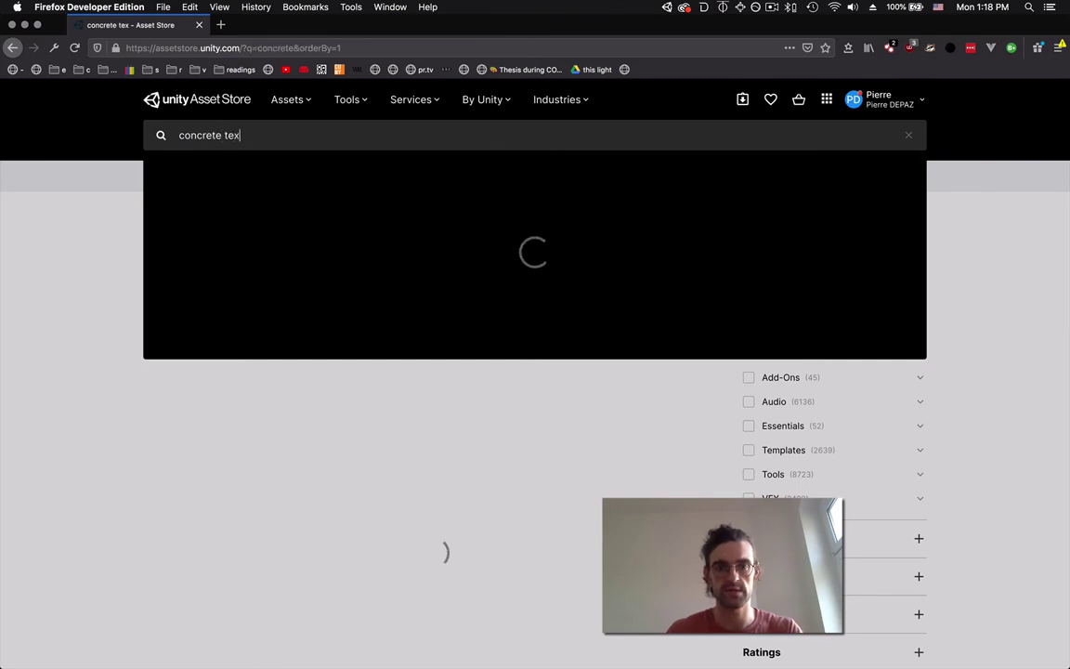
{"action": "type", "text": "ture"}
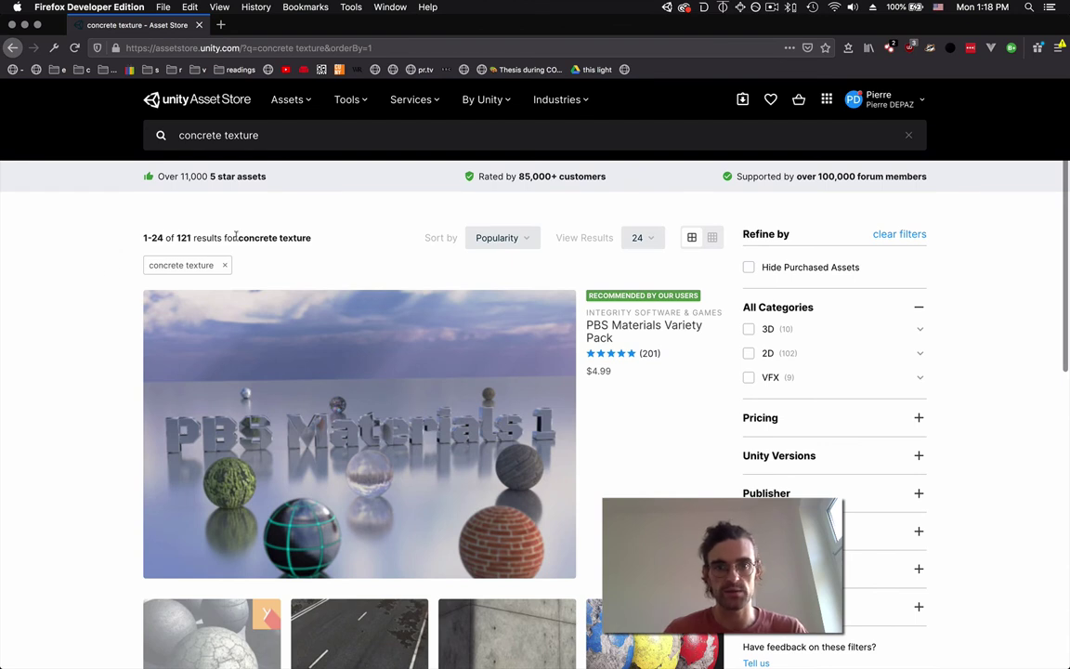
Sort the concrete texture results by Price (Low to High) and open the free Old yellow concrete asset
{"action": "left_click", "coordinate": [524, 238]}
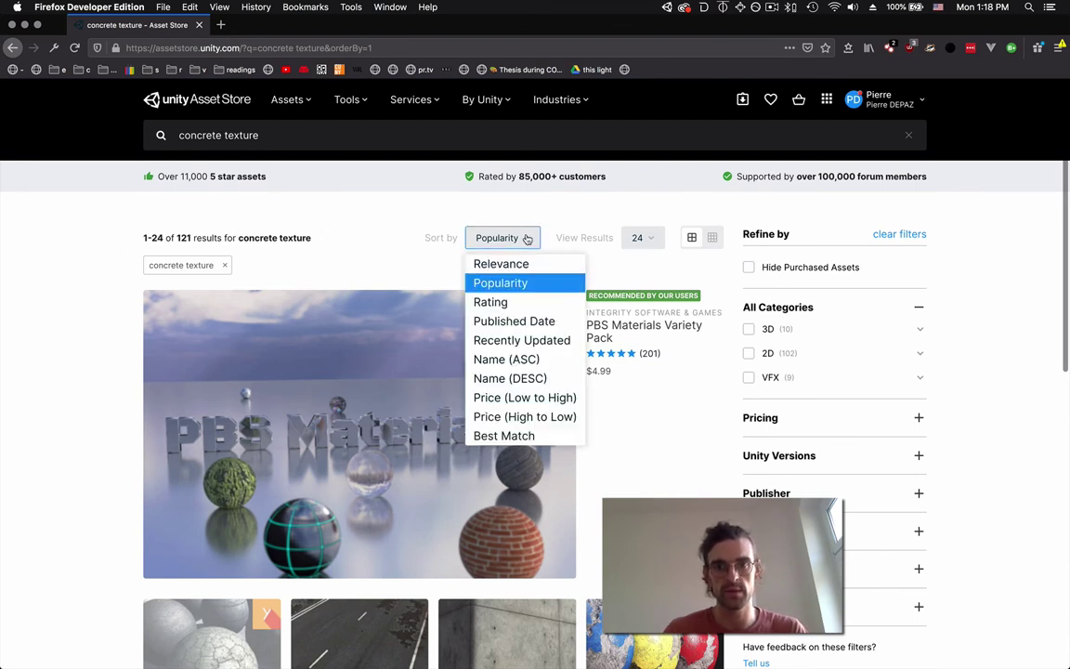
{"action": "left_click", "coordinate": [525, 397]}
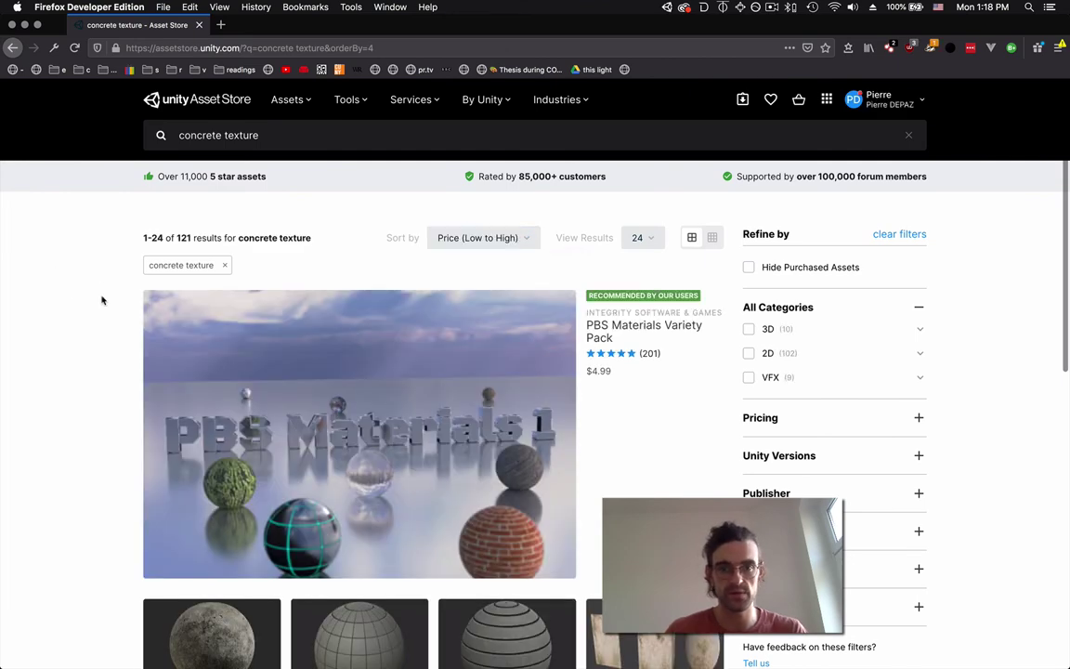
{"action": "scroll", "coordinate": [101, 308], "scroll_direction": "down", "scroll_amount": 5}
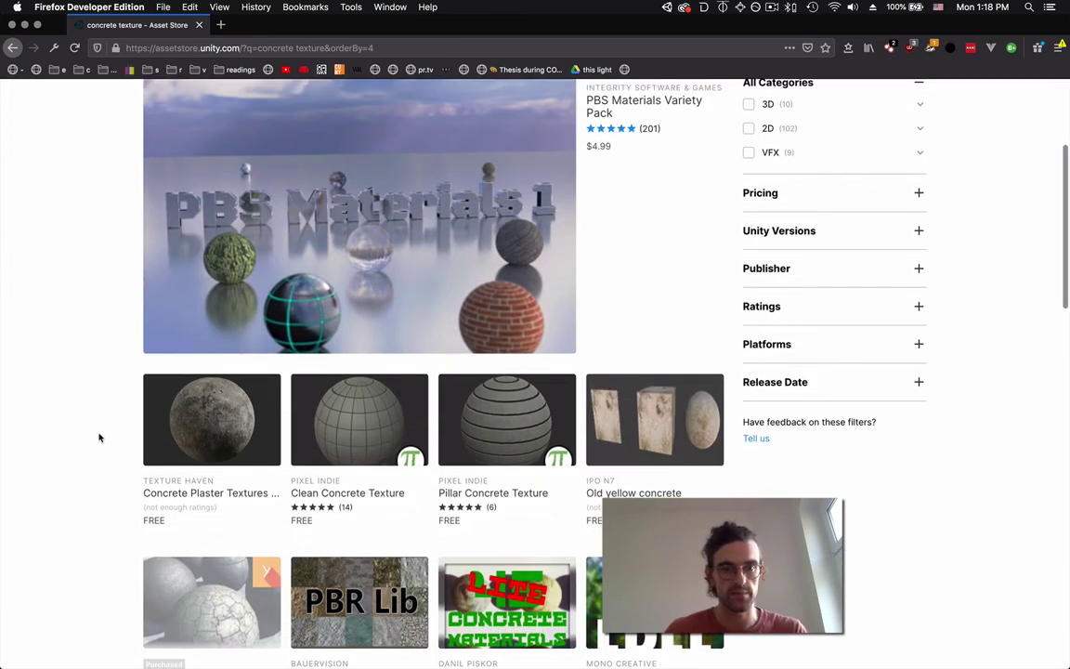
{"action": "mouse_move", "coordinate": [204, 409]}
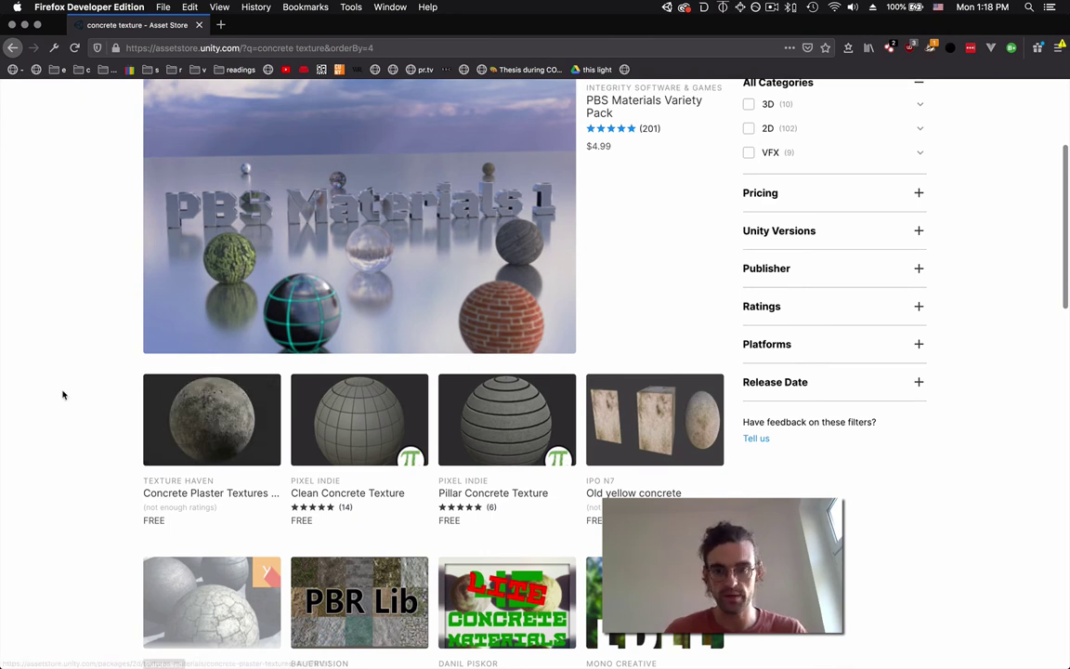
{"action": "scroll", "coordinate": [64, 394], "scroll_direction": "down", "scroll_amount": 1}
{"action": "mouse_move", "coordinate": [619, 383]}
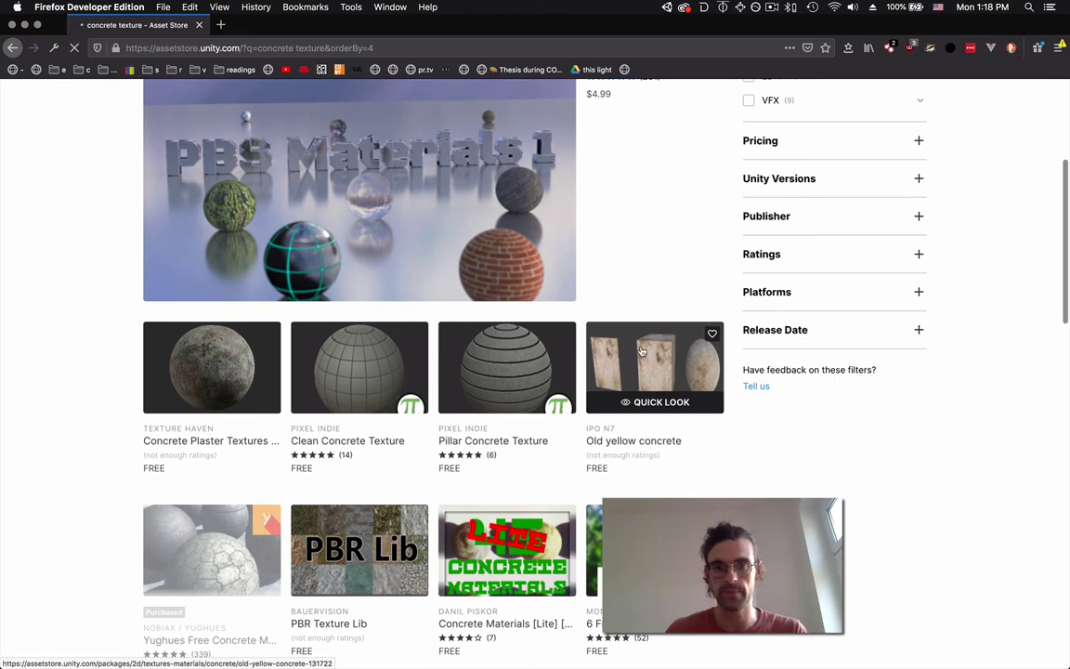
{"action": "left_click", "coordinate": [641, 351]}
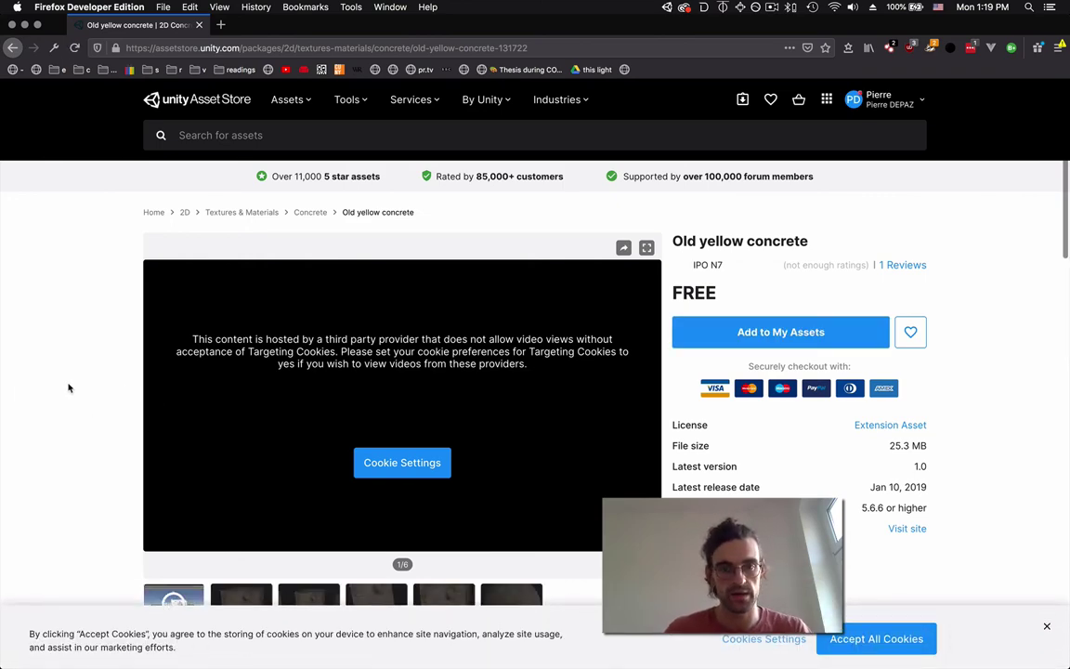
Look through the preview images of the Old yellow concrete asset
{"action": "scroll", "coordinate": [69, 387], "scroll_direction": "down", "scroll_amount": 2}
{"action": "scroll", "coordinate": [70, 389], "scroll_direction": "down", "scroll_amount": 2}
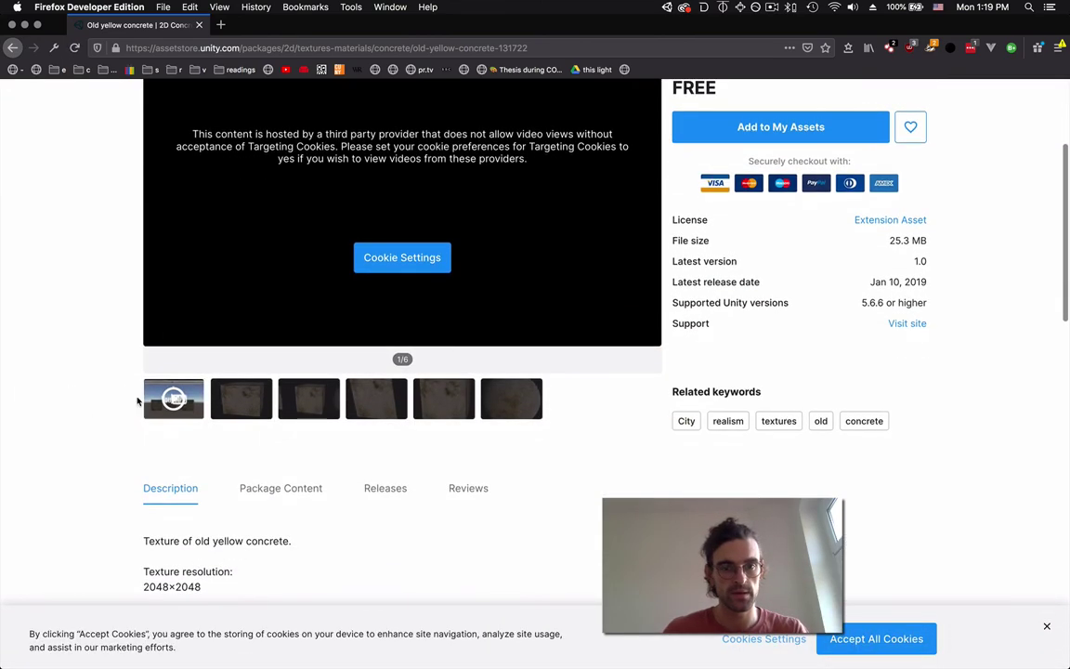
{"action": "left_click", "coordinate": [247, 403]}
{"action": "left_click", "coordinate": [326, 405]}
{"action": "left_click", "coordinate": [384, 400]}
{"action": "left_click", "coordinate": [444, 400]}
{"action": "left_click", "coordinate": [514, 398]}
{"action": "scroll", "coordinate": [276, 419], "scroll_direction": "up", "scroll_amount": 2}
{"action": "scroll", "coordinate": [276, 419], "scroll_direction": "up", "scroll_amount": 2}
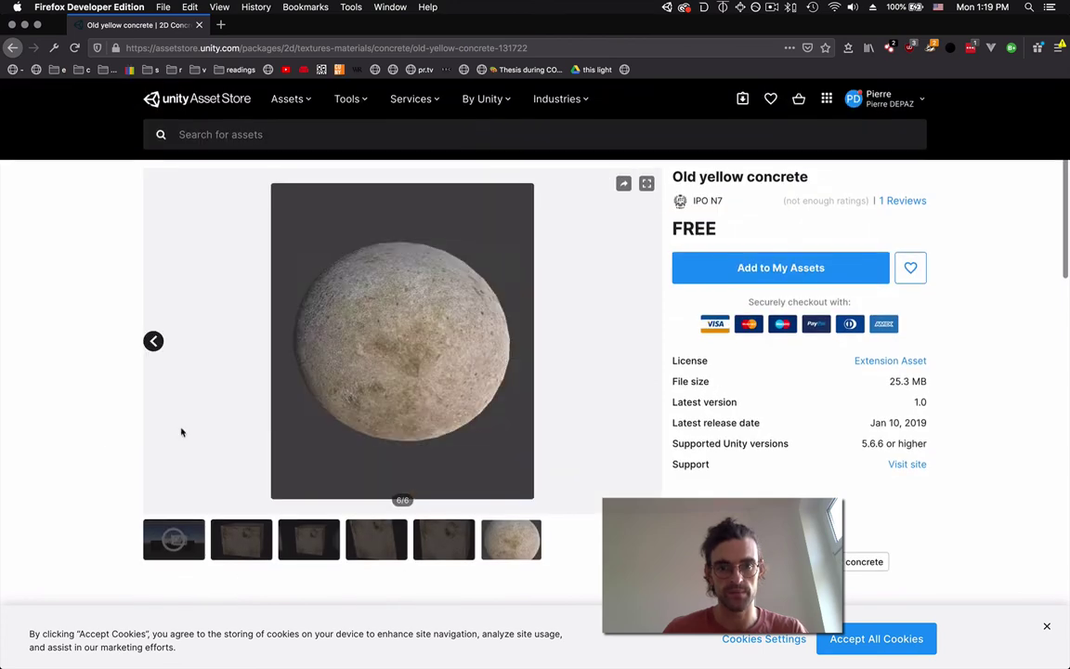
{"action": "left_click", "coordinate": [450, 539]}
{"action": "left_click", "coordinate": [356, 548]}
Read the Old yellow concrete description, including its texture resolution and maps, and view the files in its package content
{"action": "scroll", "coordinate": [98, 427], "scroll_direction": "down", "scroll_amount": 5}
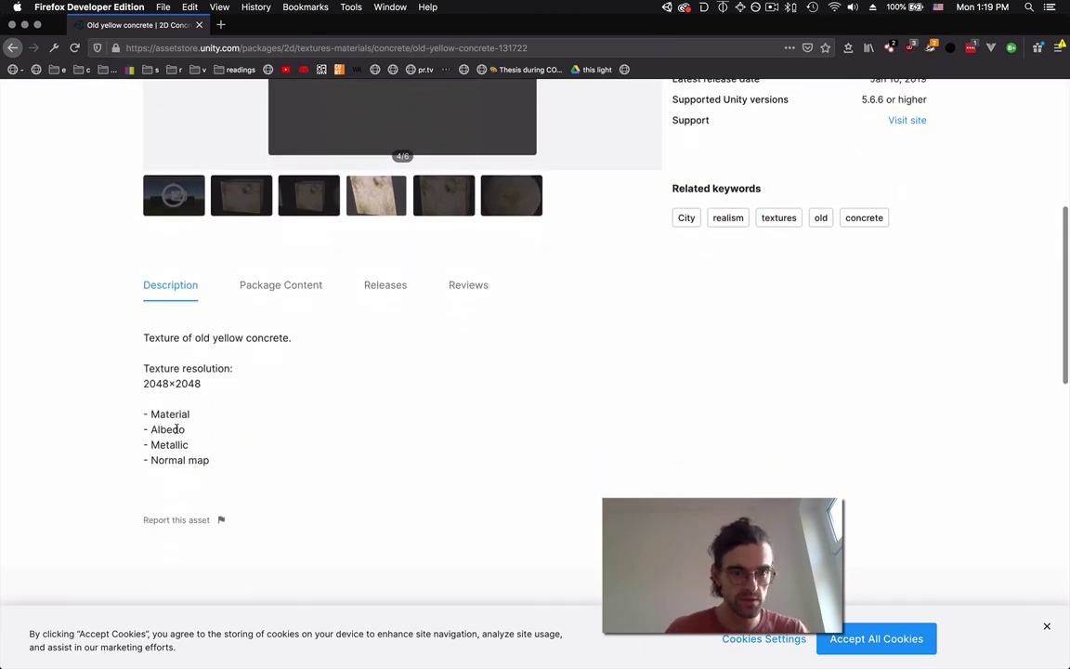
{"action": "scroll", "coordinate": [298, 475], "scroll_direction": "down", "scroll_amount": 1}
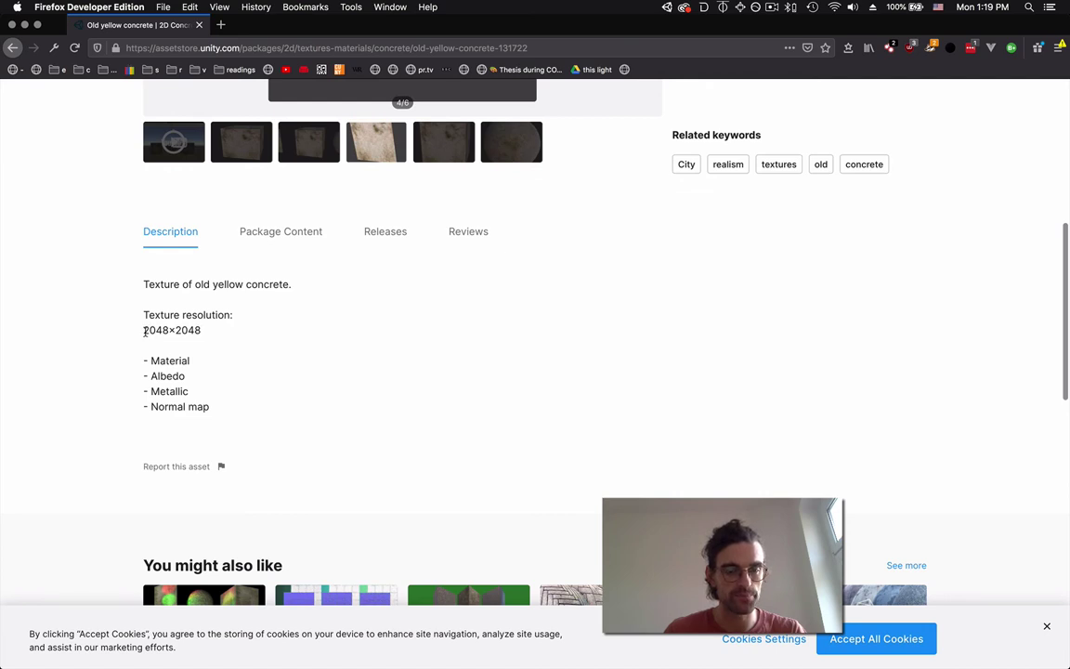
{"action": "double_click", "coordinate": [153, 330]}
{"action": "scroll", "coordinate": [203, 365], "scroll_direction": "down", "scroll_amount": 2}
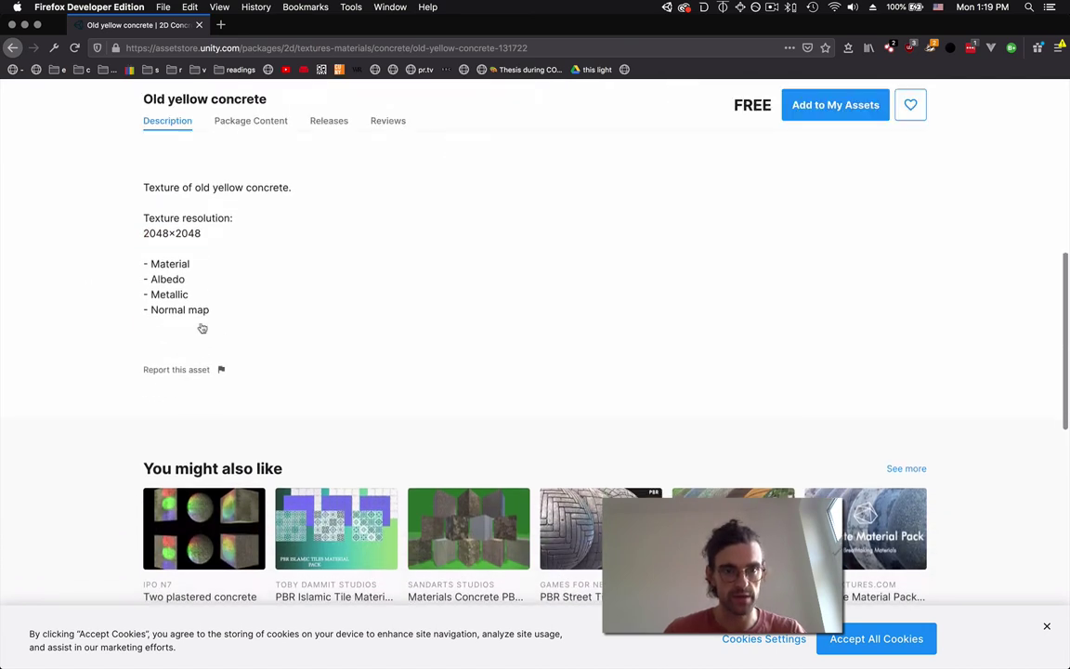
{"action": "scroll", "coordinate": [151, 307], "scroll_direction": "up", "scroll_amount": 3}
{"action": "left_click", "coordinate": [271, 253]}
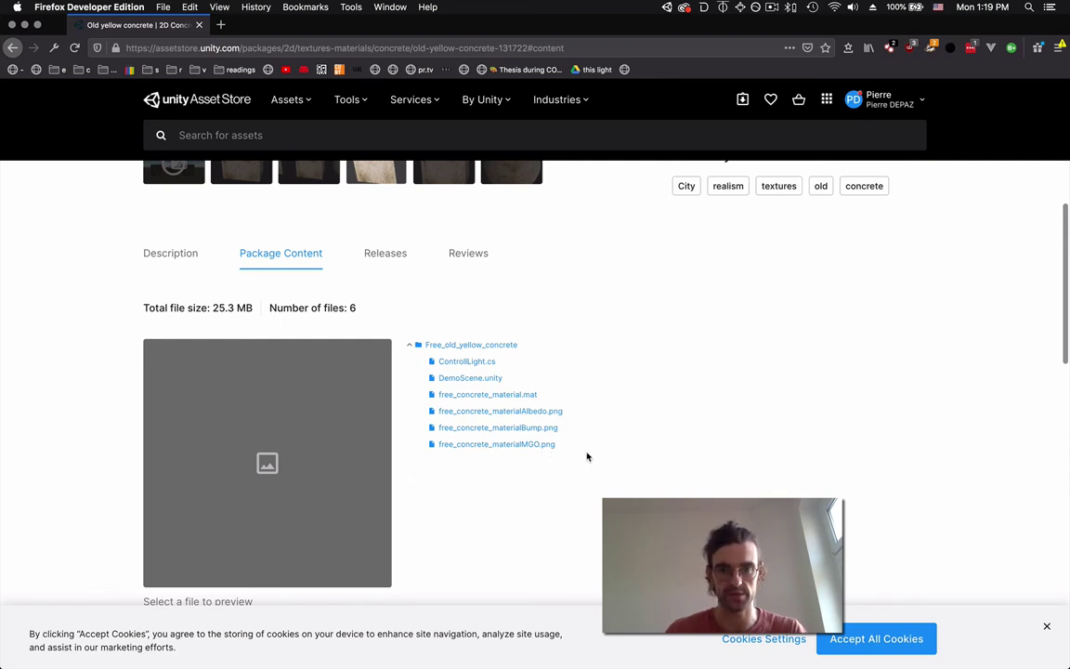
Add the Old yellow concrete asset to My Assets
{"action": "scroll", "coordinate": [520, 442], "scroll_direction": "up", "scroll_amount": 3}
{"action": "scroll", "coordinate": [583, 449], "scroll_direction": "up", "scroll_amount": 3}
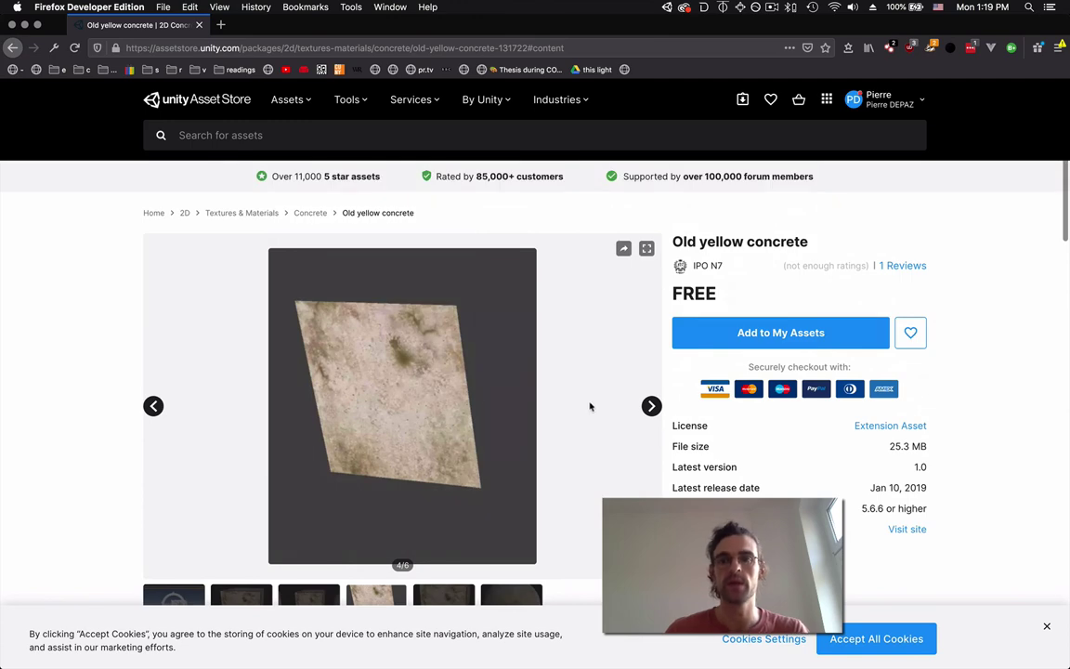
{"action": "left_click", "coordinate": [811, 335]}
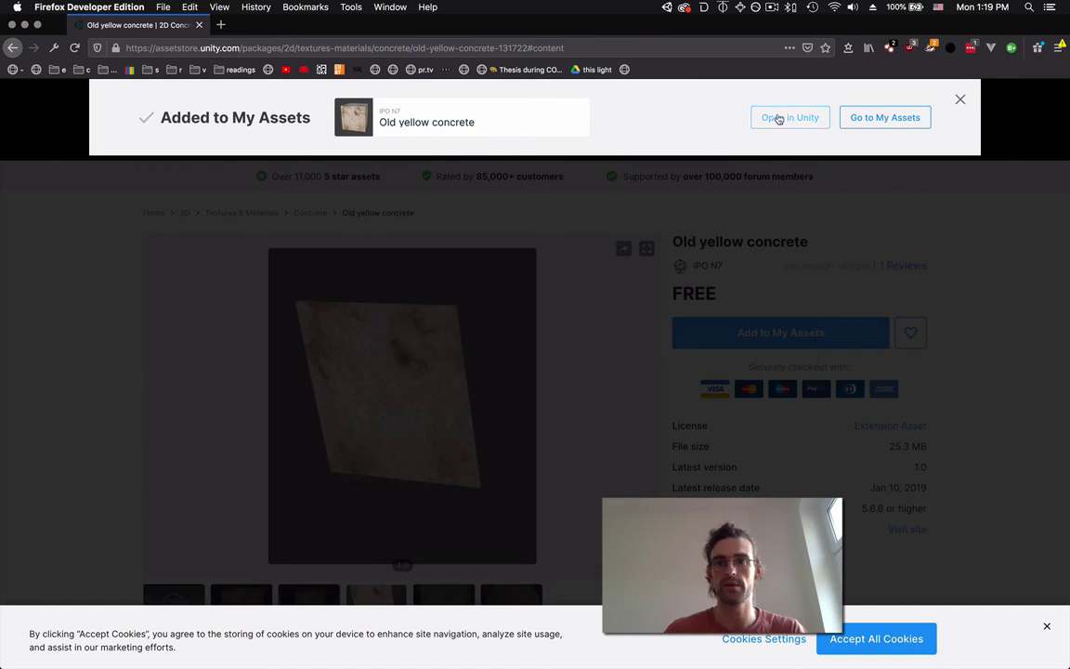
Open the Old yellow concrete asset in Unity, always allowing the store's com.unity3d.kharma links and always using Unity for them
{"action": "left_click", "coordinate": [785, 112]}
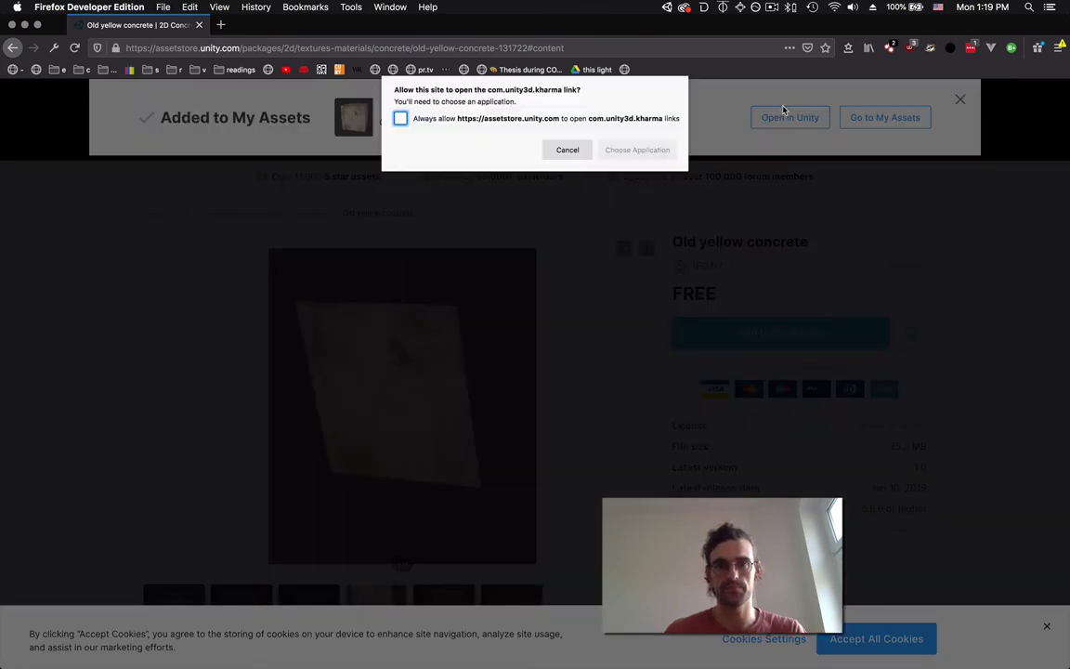
{"action": "left_click", "coordinate": [400, 119]}
{"action": "left_click", "coordinate": [620, 150]}
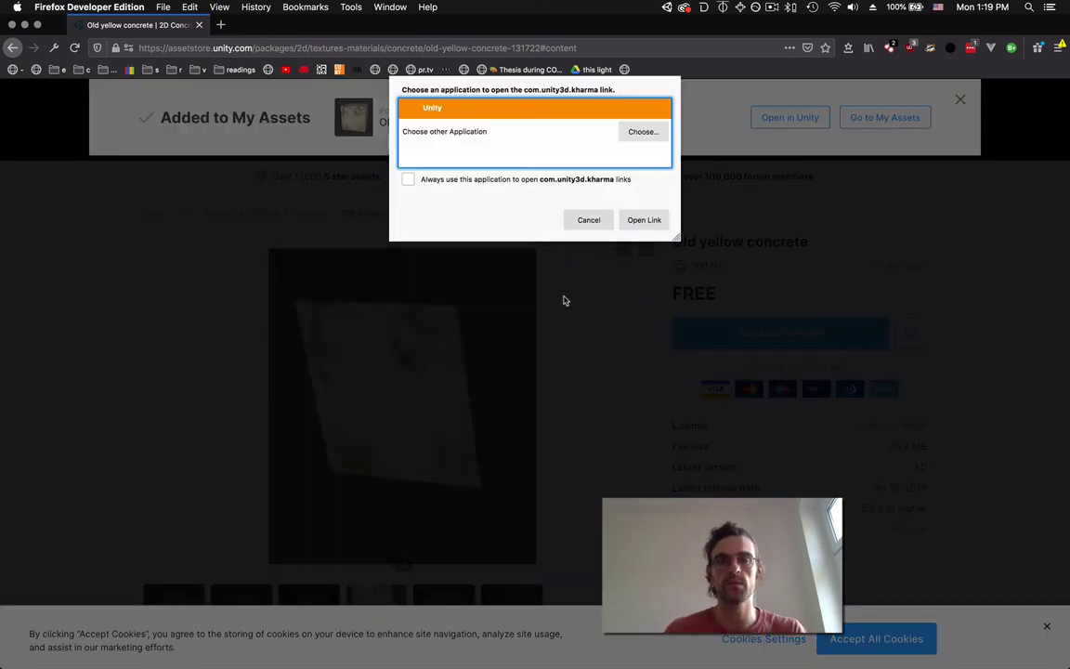
{"action": "left_click", "coordinate": [408, 179]}
{"action": "left_click", "coordinate": [644, 223]}
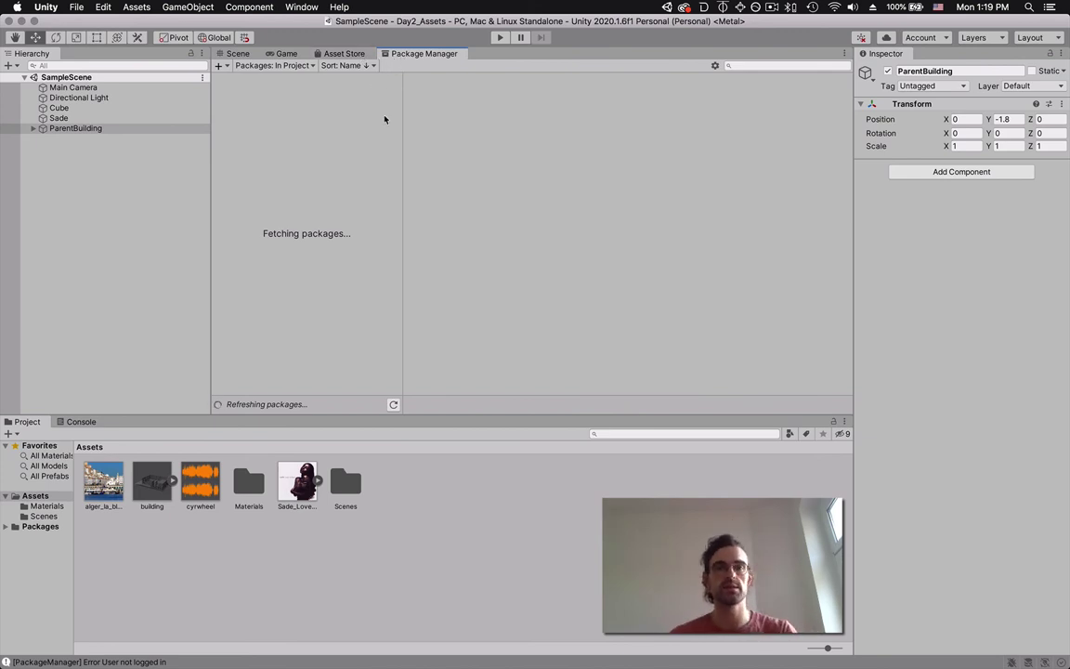
List My Assets in the Package Manager and select the Old yellow concrete package
{"action": "left_click", "coordinate": [291, 6]}
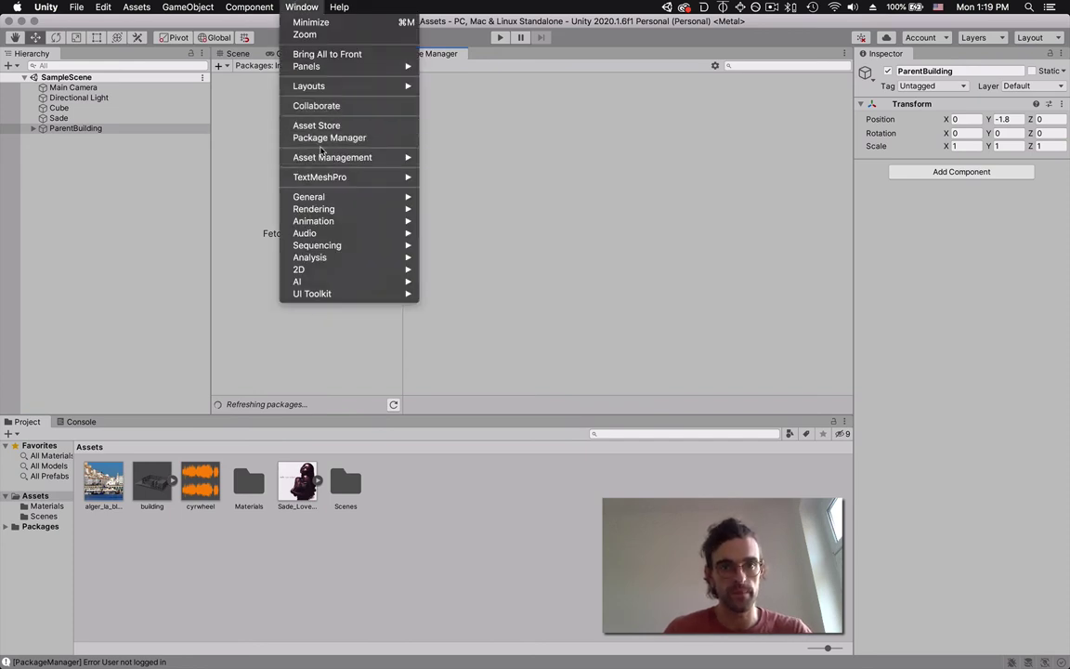
{"action": "left_click", "coordinate": [320, 137]}
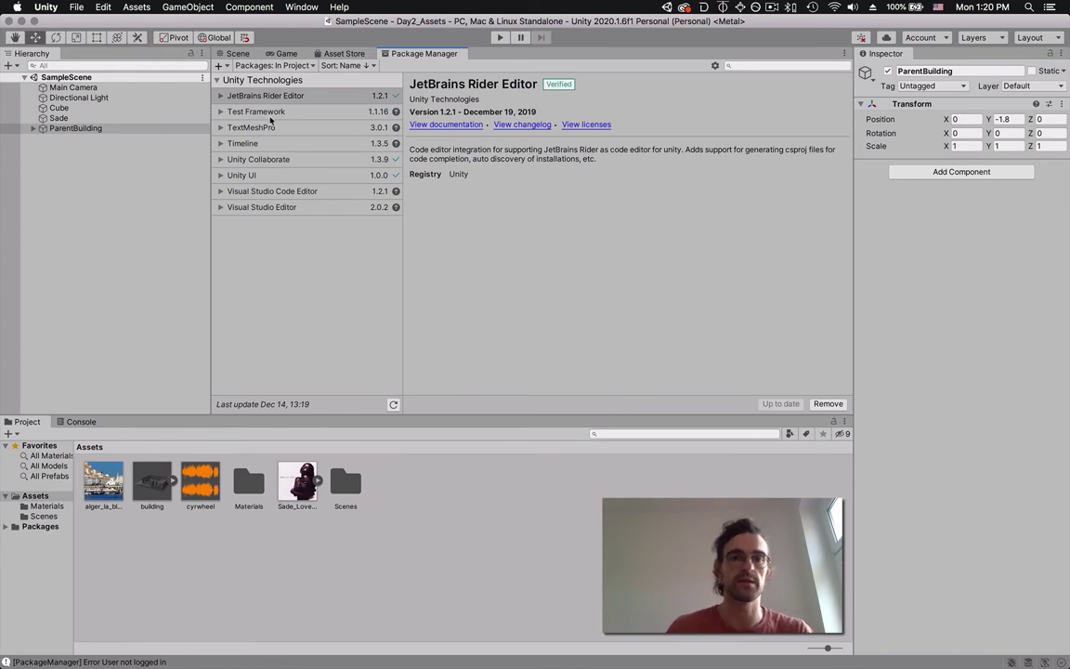
{"action": "left_click", "coordinate": [225, 130]}
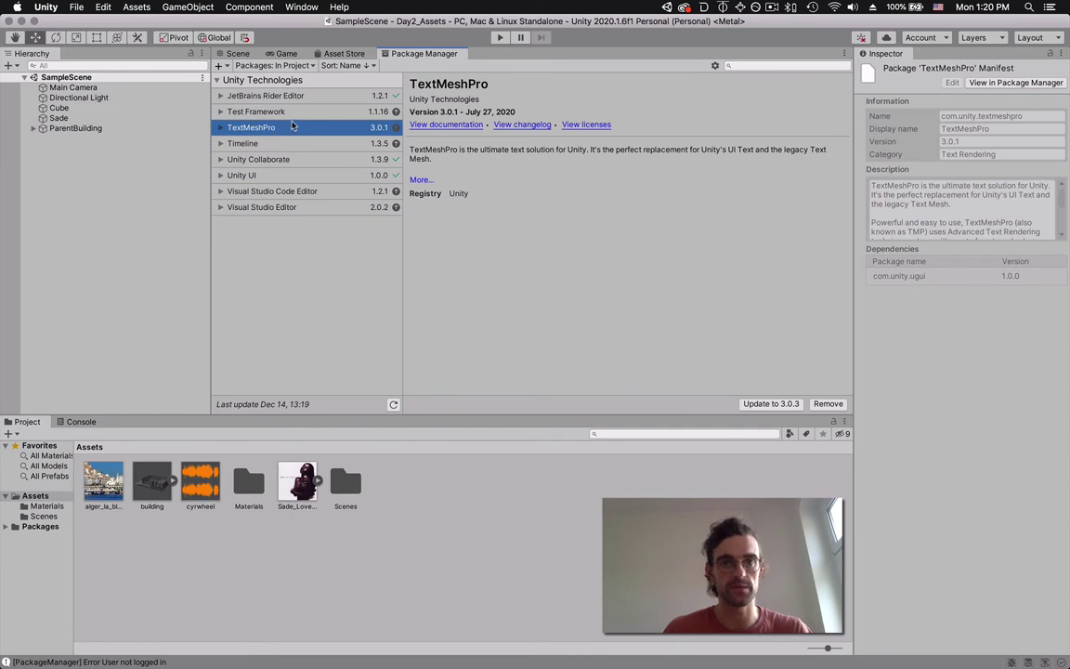
{"action": "left_click", "coordinate": [275, 66]}
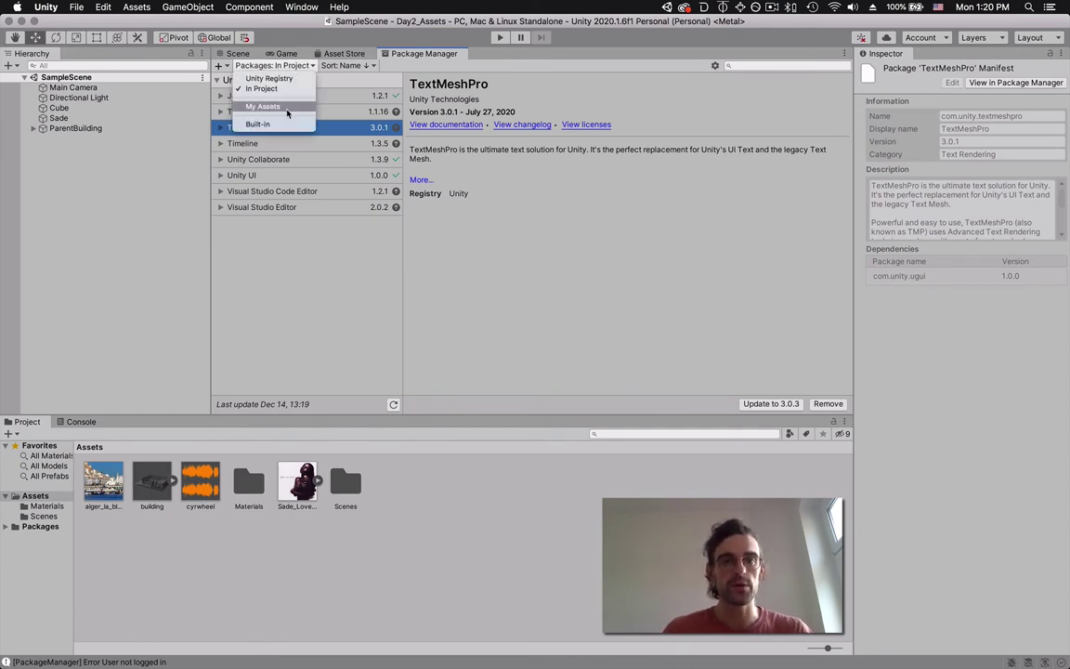
{"action": "left_click", "coordinate": [279, 110]}
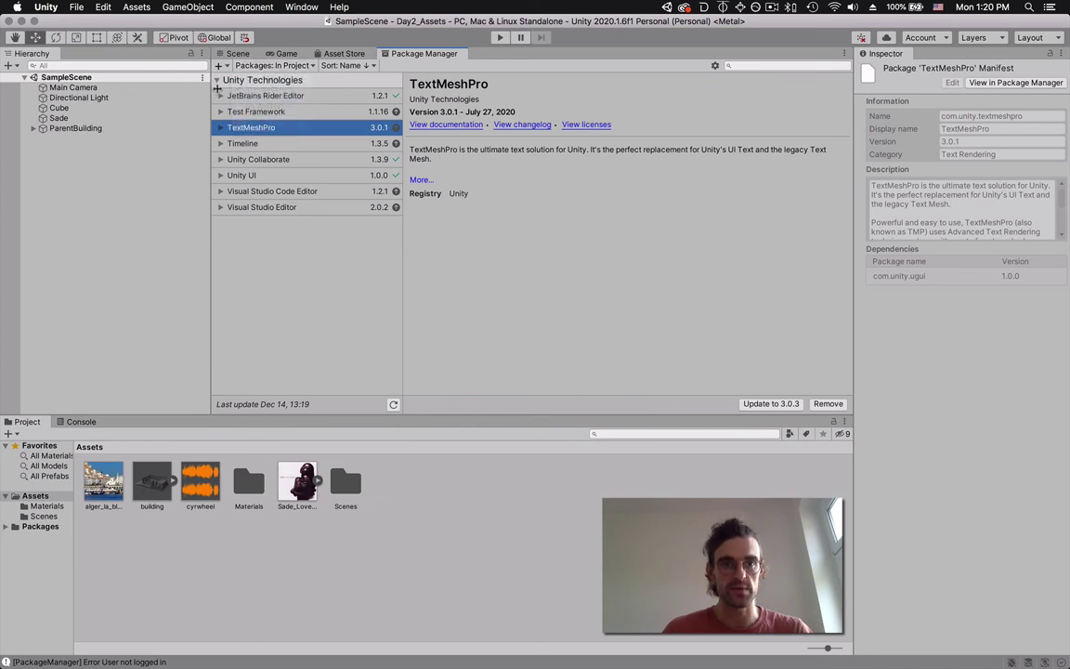
{"action": "left_click", "coordinate": [275, 66]}
{"action": "left_click", "coordinate": [262, 106]}
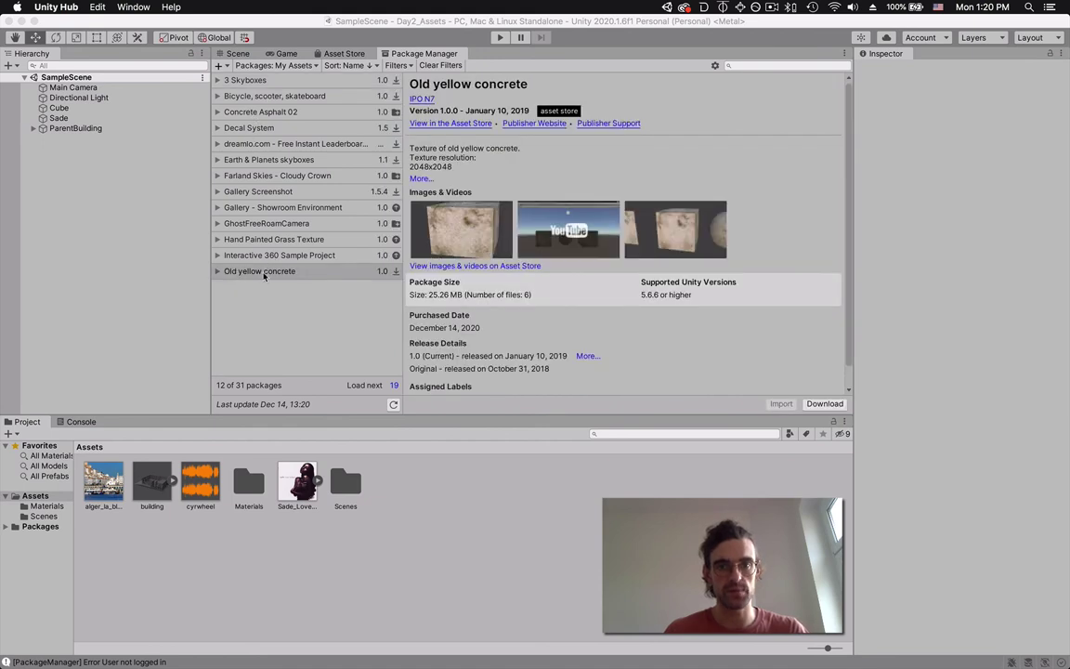
{"action": "left_click", "coordinate": [263, 272]}
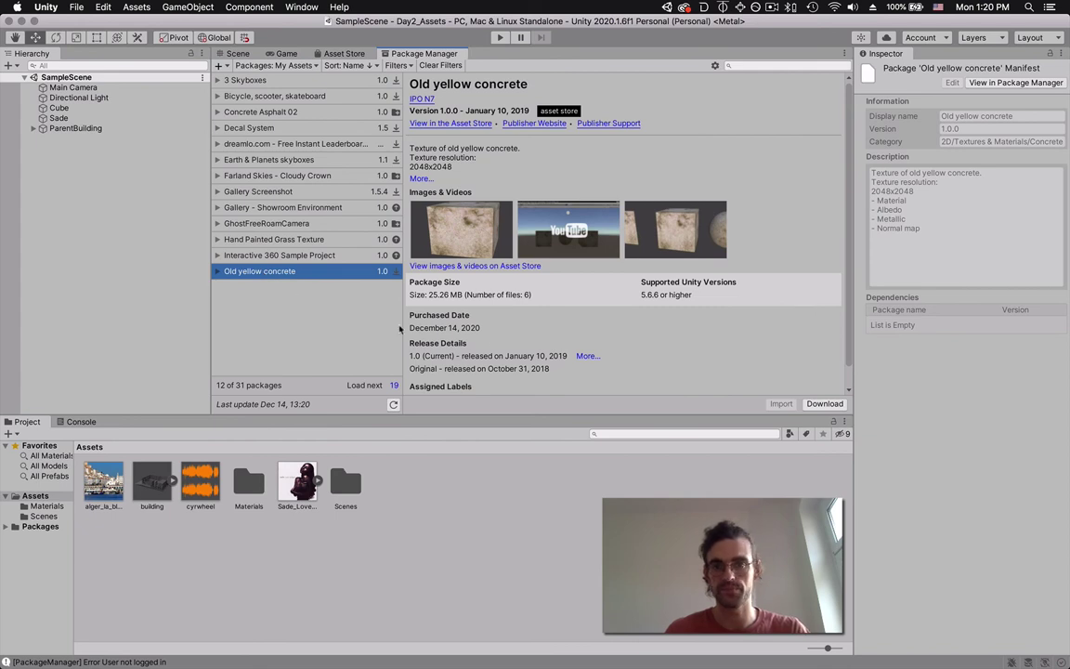
Download the Old yellow concrete package and import all of its files into the project
{"action": "left_click", "coordinate": [823, 404]}
{"action": "left_click", "coordinate": [780, 405]}
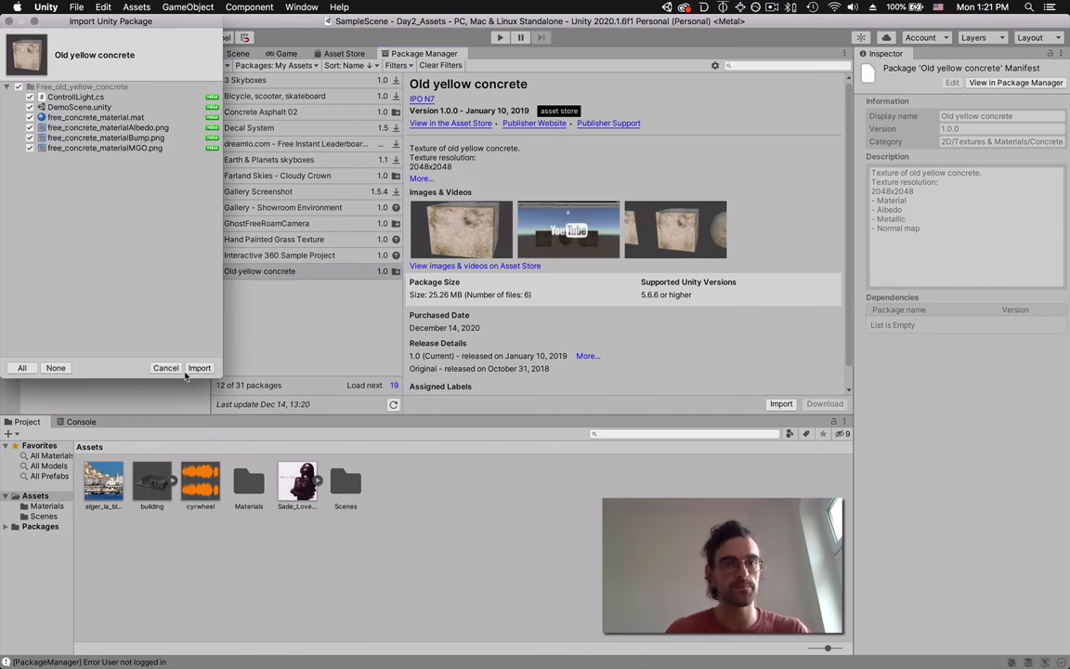
{"action": "left_click", "coordinate": [191, 370]}
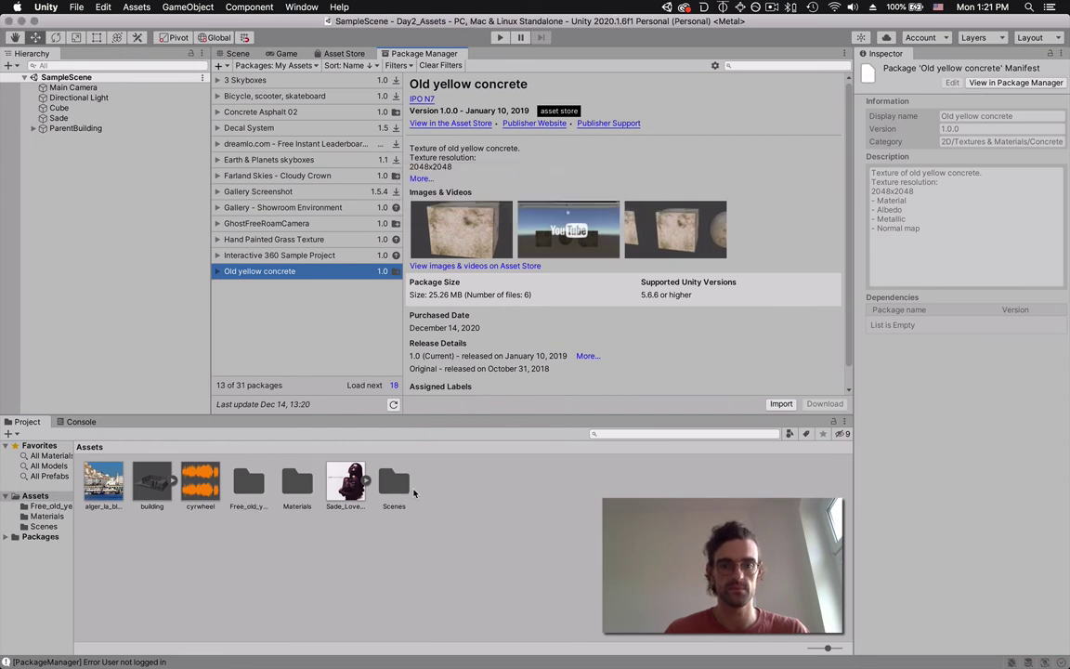
Open the DemoScene from the Free_old_yellow_concrete folder and view its textured objects through the game camera
{"action": "left_click", "coordinate": [249, 485]}
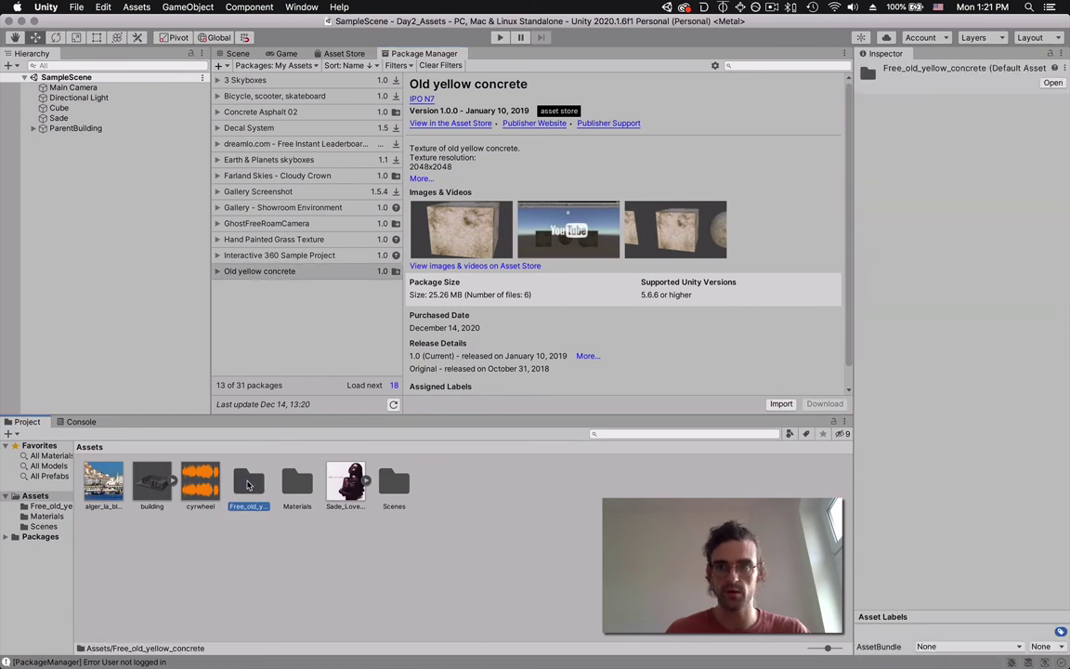
{"action": "double_click", "coordinate": [248, 485]}
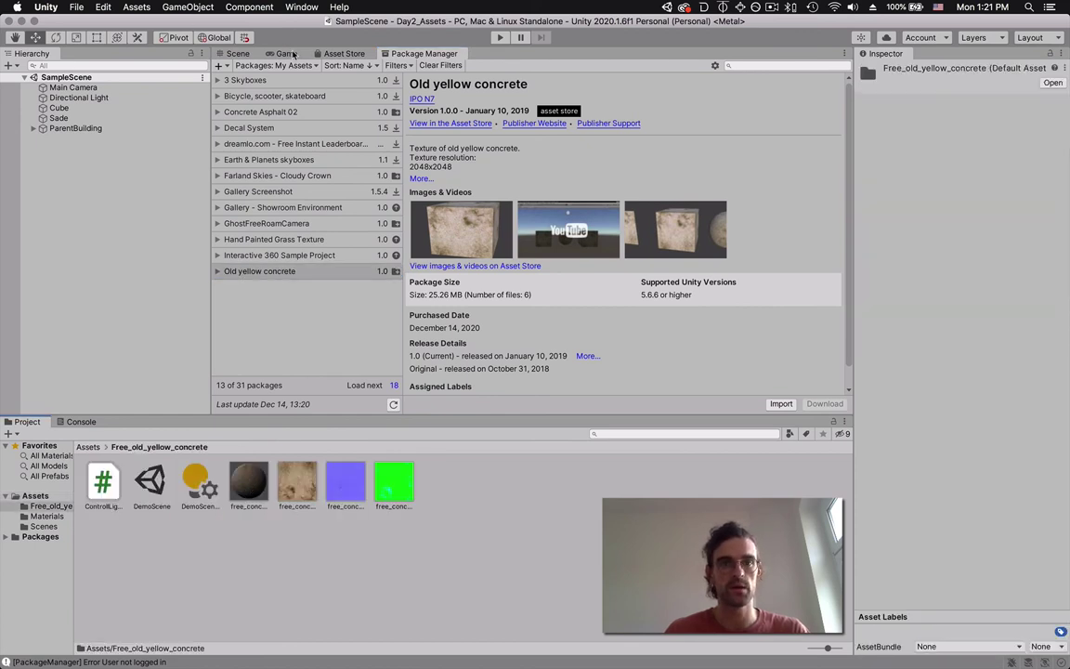
{"action": "left_click", "coordinate": [238, 53]}
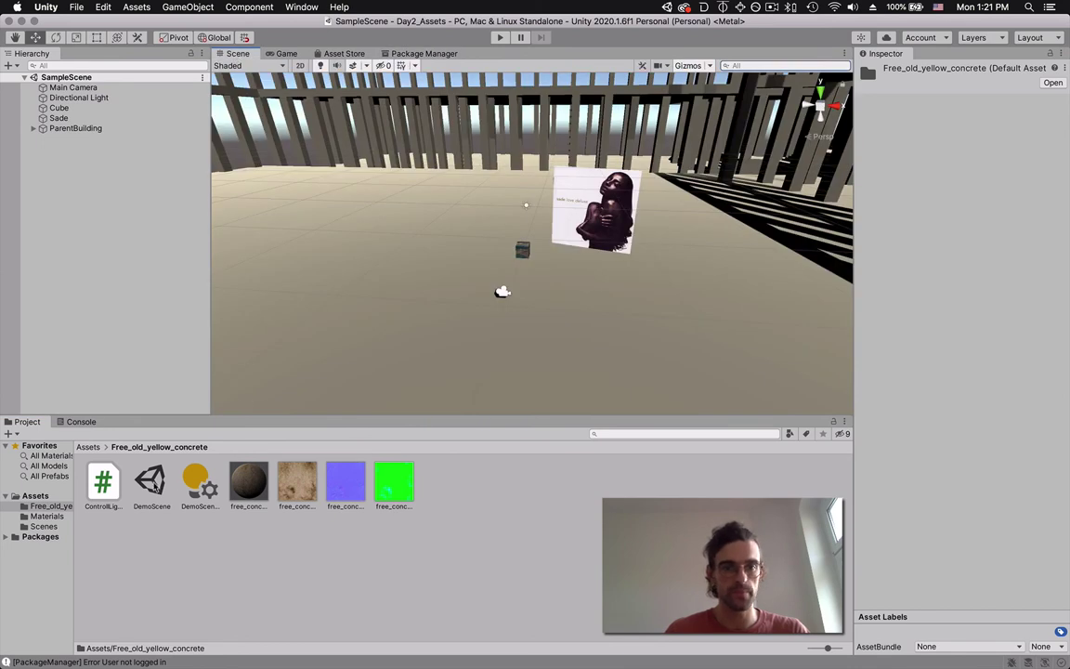
{"action": "left_click", "coordinate": [150, 480]}
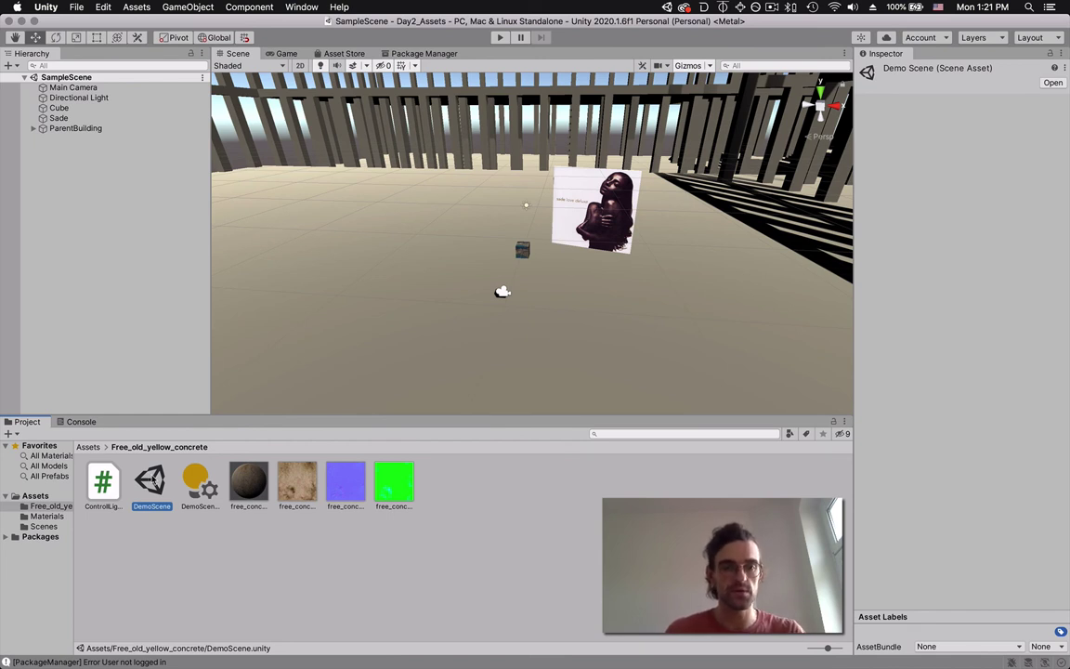
{"action": "double_click", "coordinate": [151, 480]}
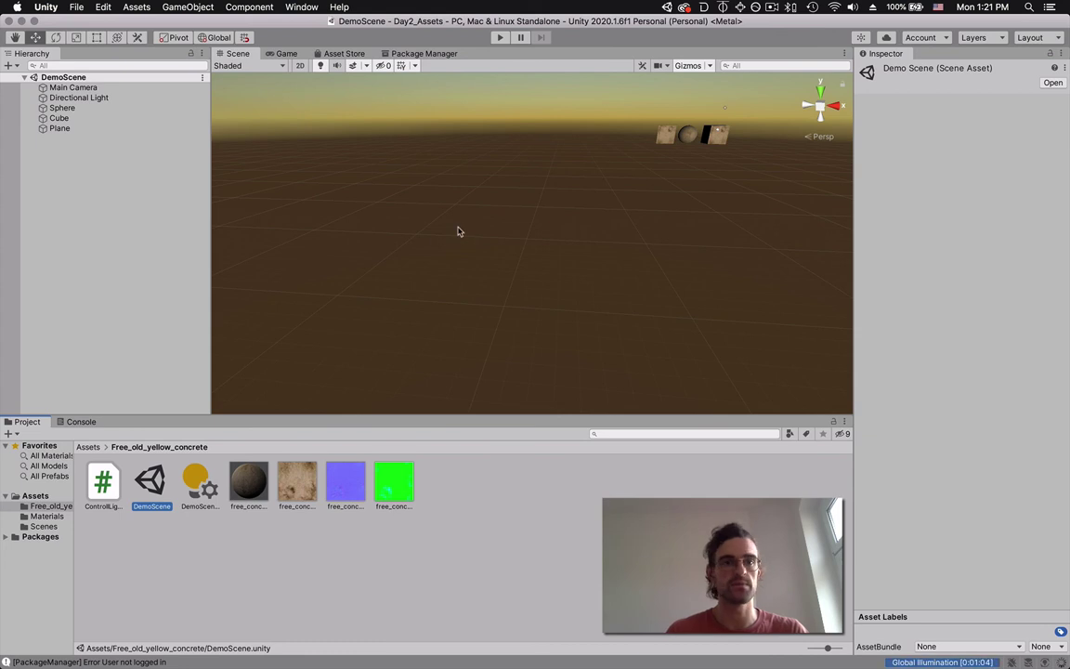
{"action": "left_click", "coordinate": [297, 53]}
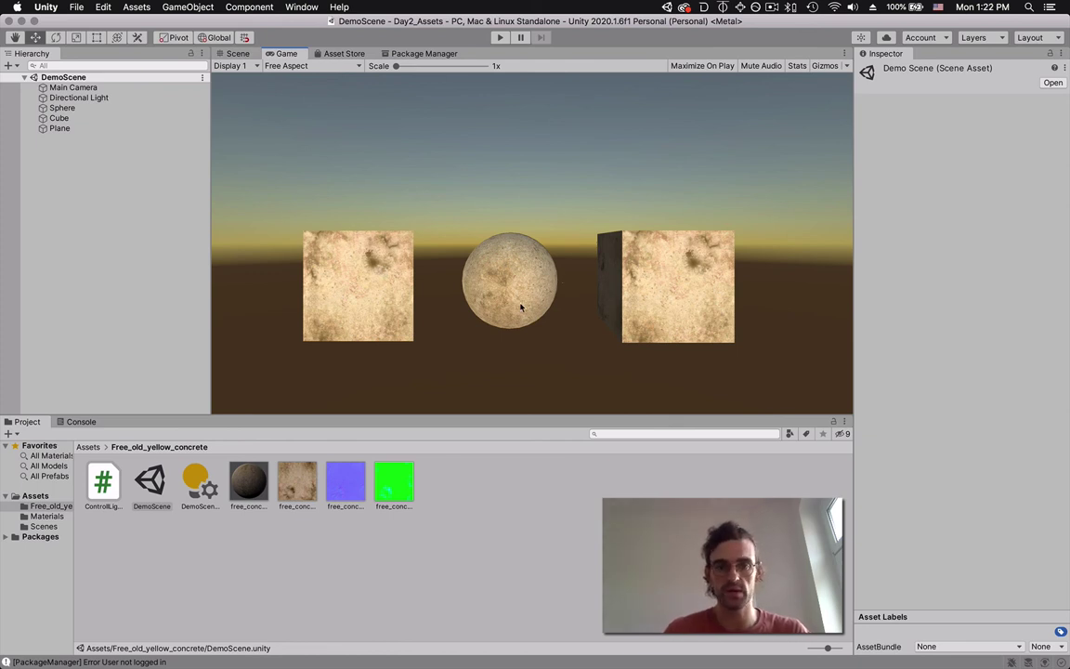
{"action": "left_click", "coordinate": [243, 57]}
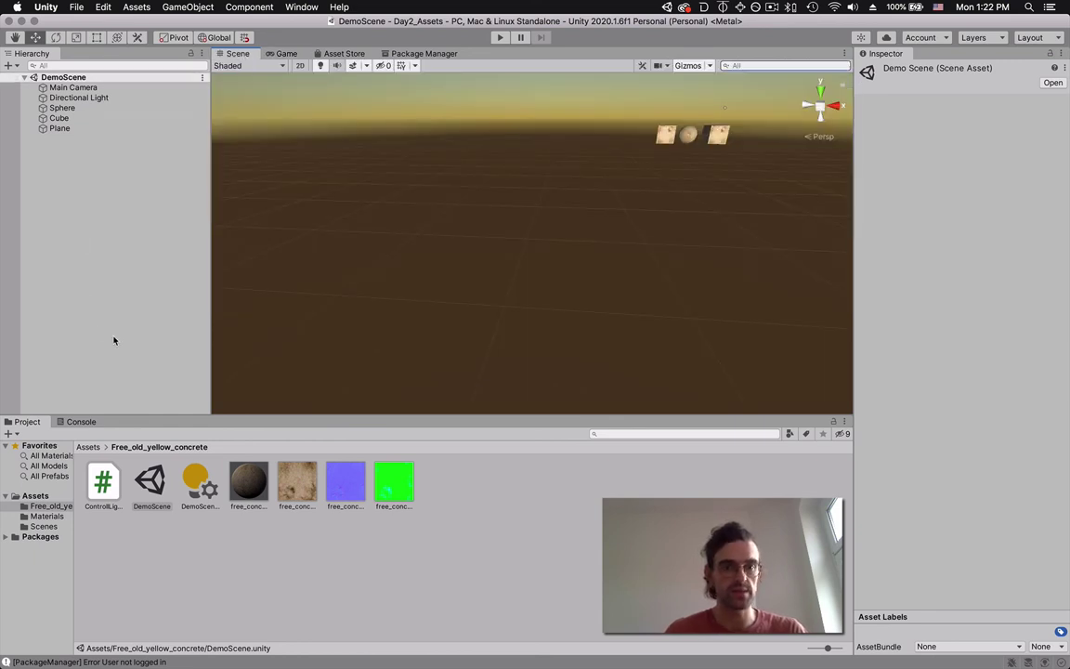
Reopen SampleScene from the project's Scenes folder
{"action": "left_click", "coordinate": [88, 447]}
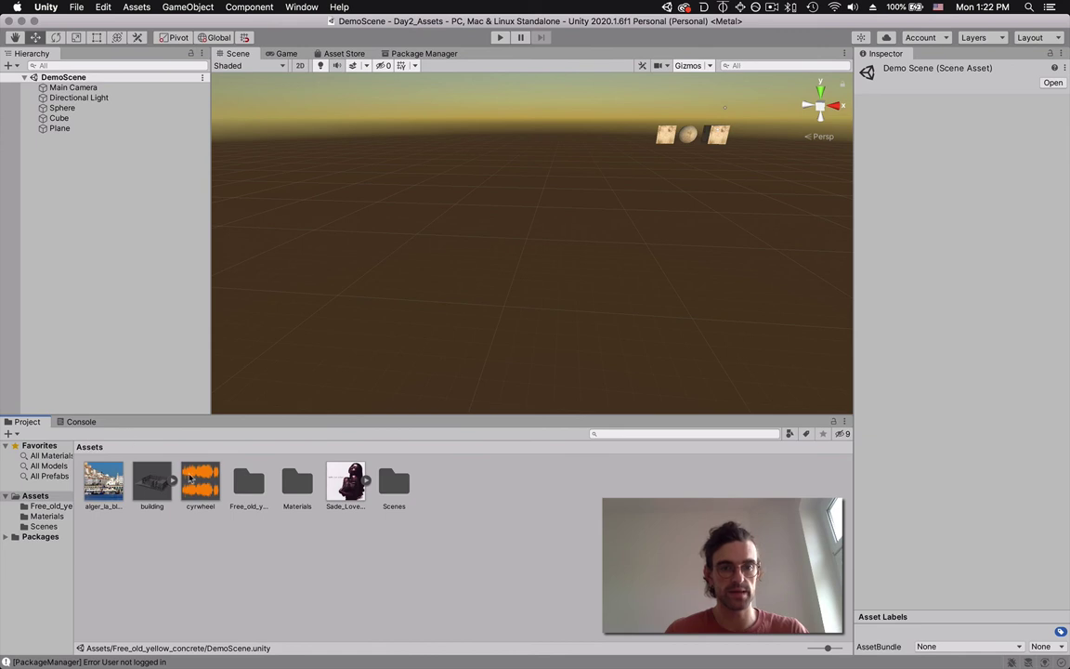
{"action": "double_click", "coordinate": [389, 483]}
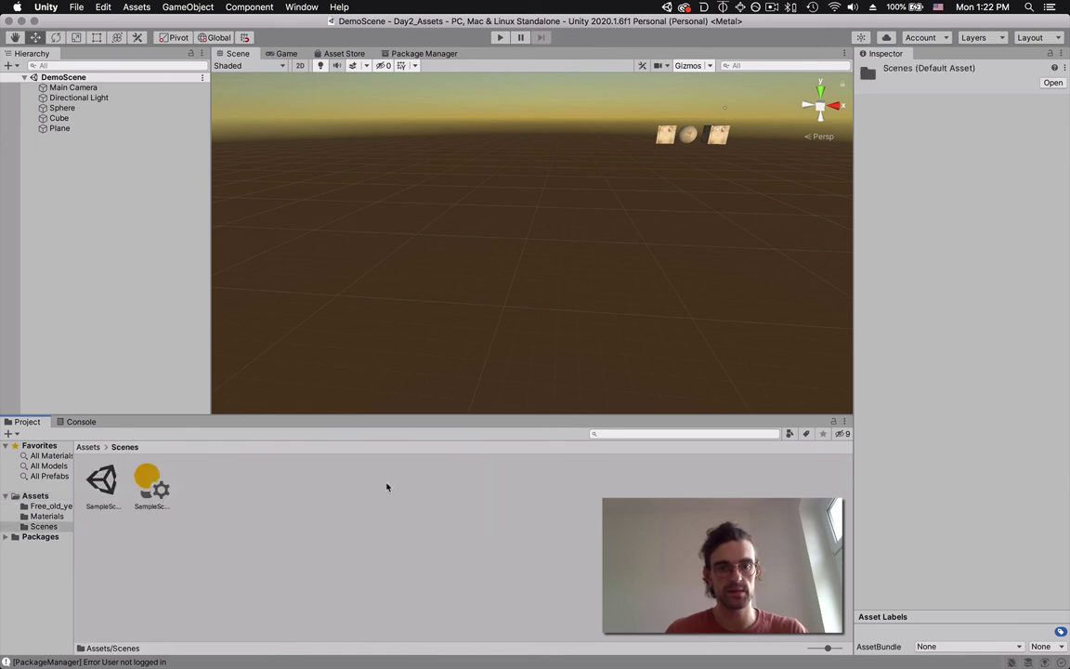
{"action": "double_click", "coordinate": [115, 481]}
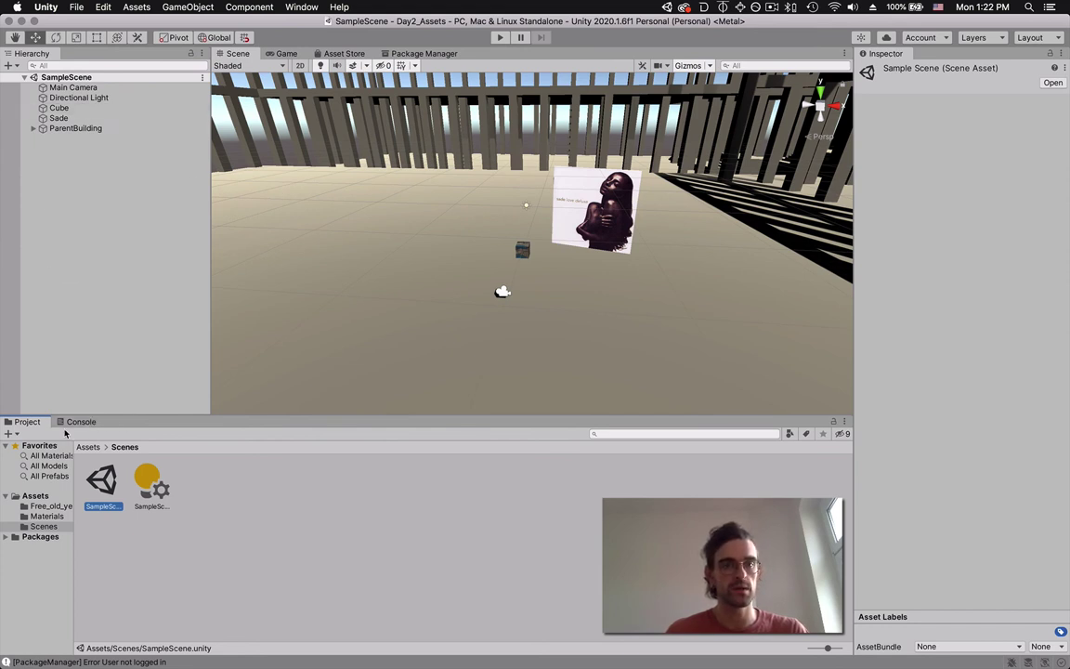
Examine the textured cube up close and the alger_la_blanche material in the Materials folder, turning its preview sphere
{"action": "left_click", "coordinate": [88, 447]}
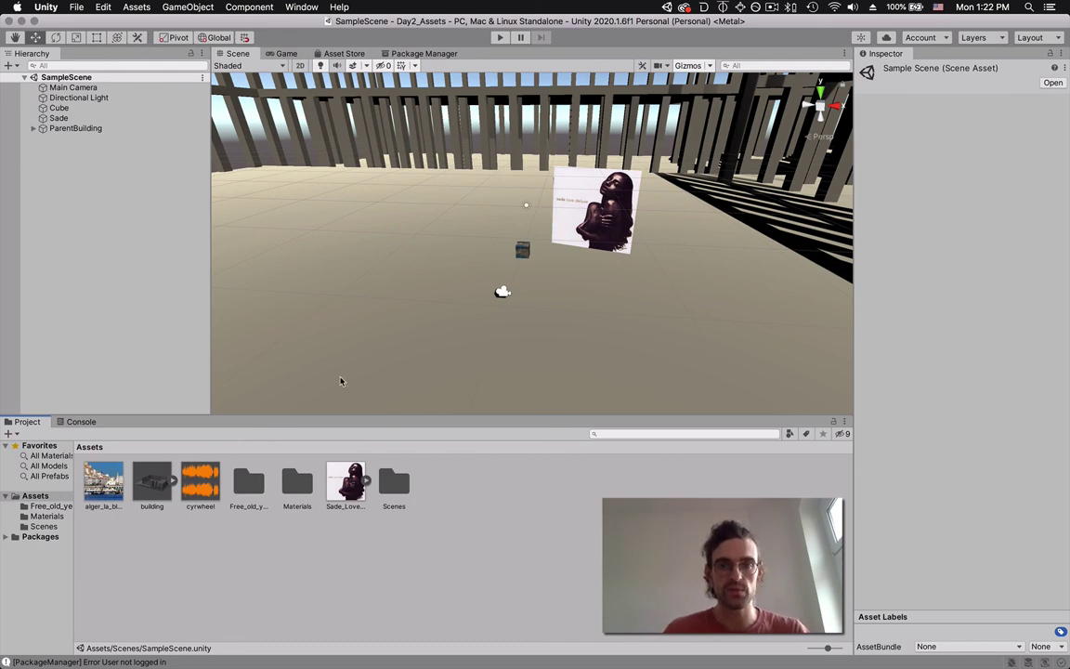
{"action": "scroll", "coordinate": [523, 250], "scroll_direction": "up", "scroll_amount": 2}
{"action": "scroll", "coordinate": [522, 251], "scroll_direction": "up", "scroll_amount": 5}
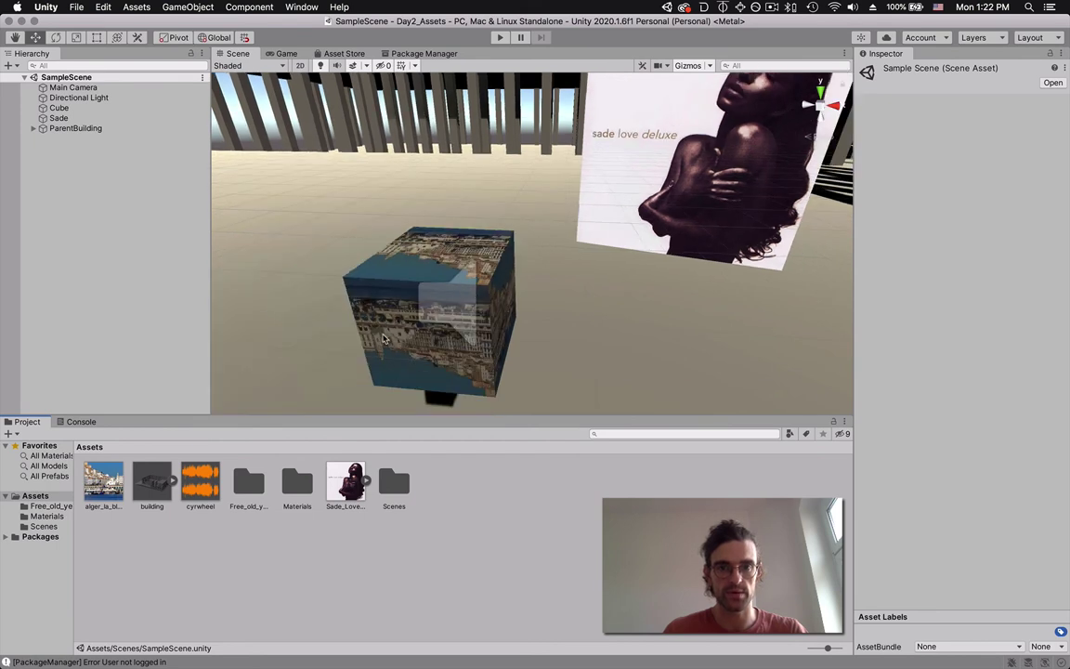
{"action": "double_click", "coordinate": [297, 481]}
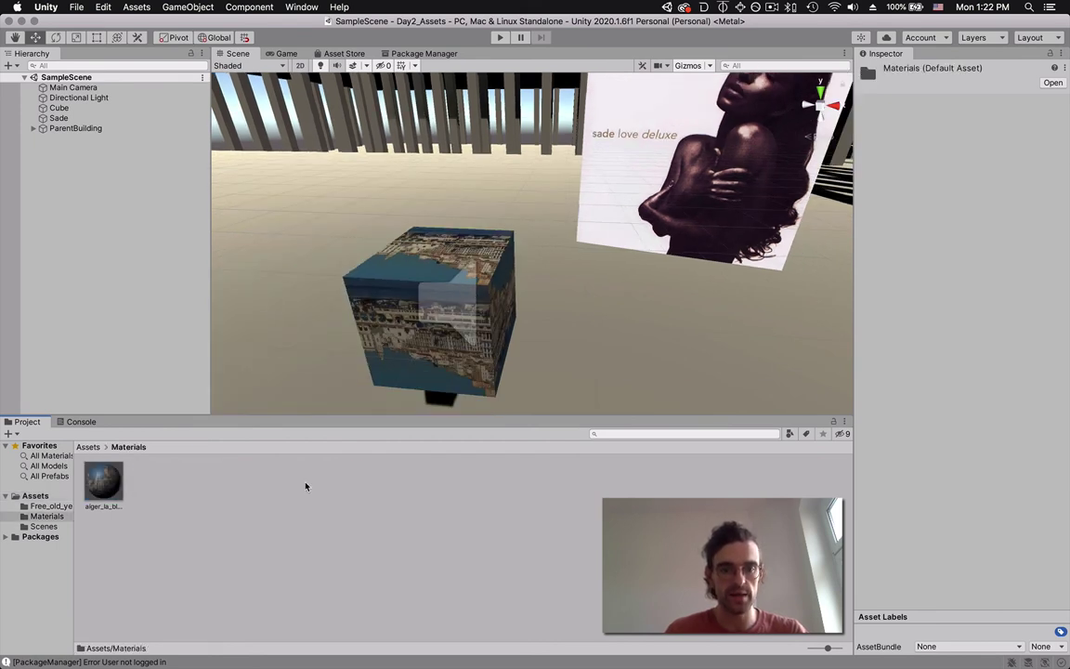
{"action": "left_click", "coordinate": [104, 481]}
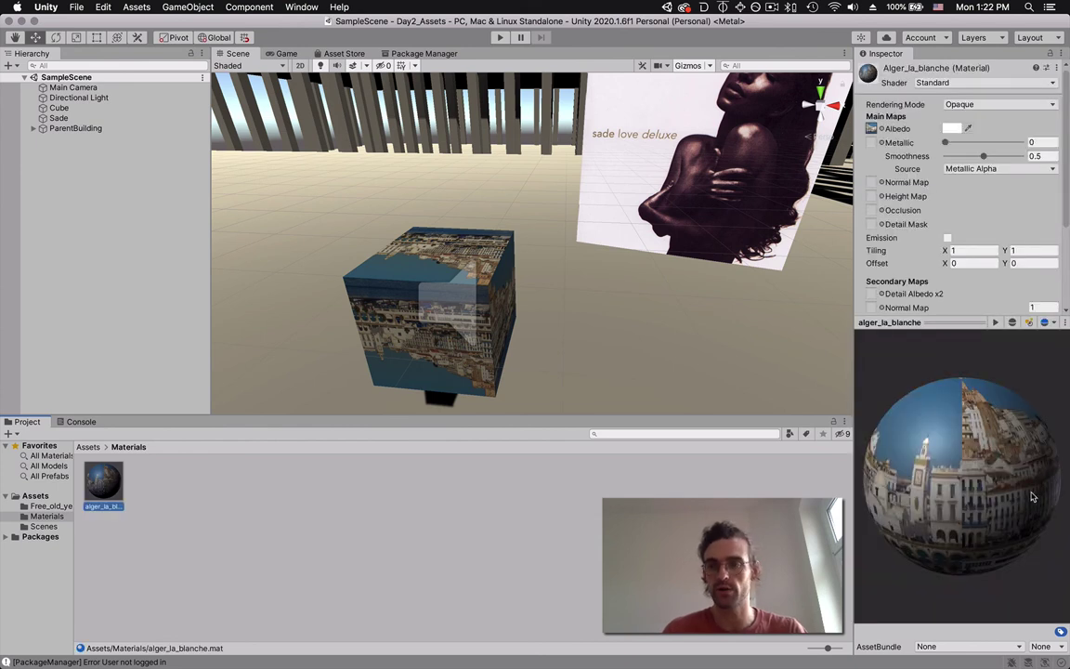
{"action": "left_click_drag", "start_coordinate": [1032, 497], "coordinate": [965, 464]}
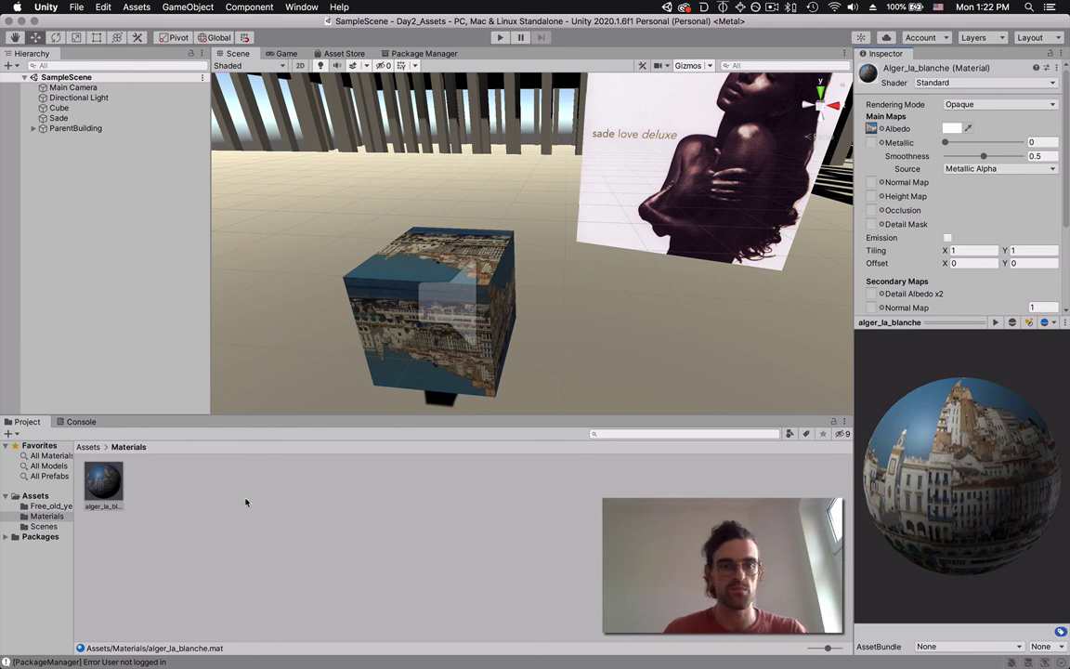
{"action": "left_click", "coordinate": [210, 502]}
{"action": "right_click", "coordinate": [206, 499]}
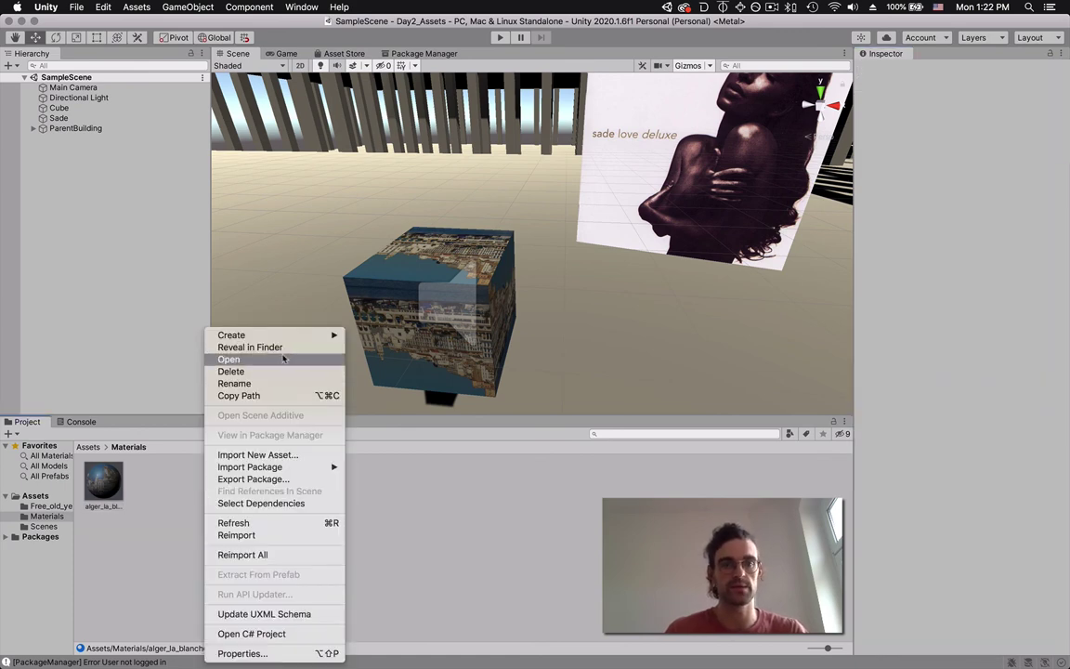
{"action": "mouse_move", "coordinate": [279, 336]}
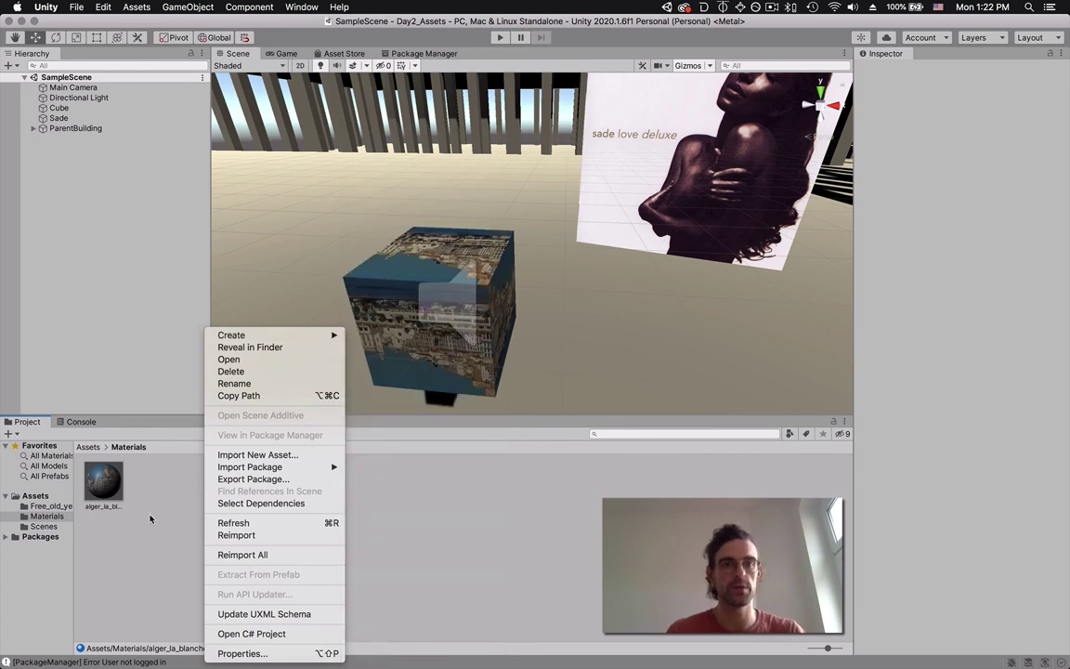
{"action": "key", "text": "Escape"}
Create a material named yellow_concrete in the Materials folder and enlarge the area showing its map settings
{"action": "left_click", "coordinate": [136, 6]}
{"action": "mouse_move", "coordinate": [141, 22]}
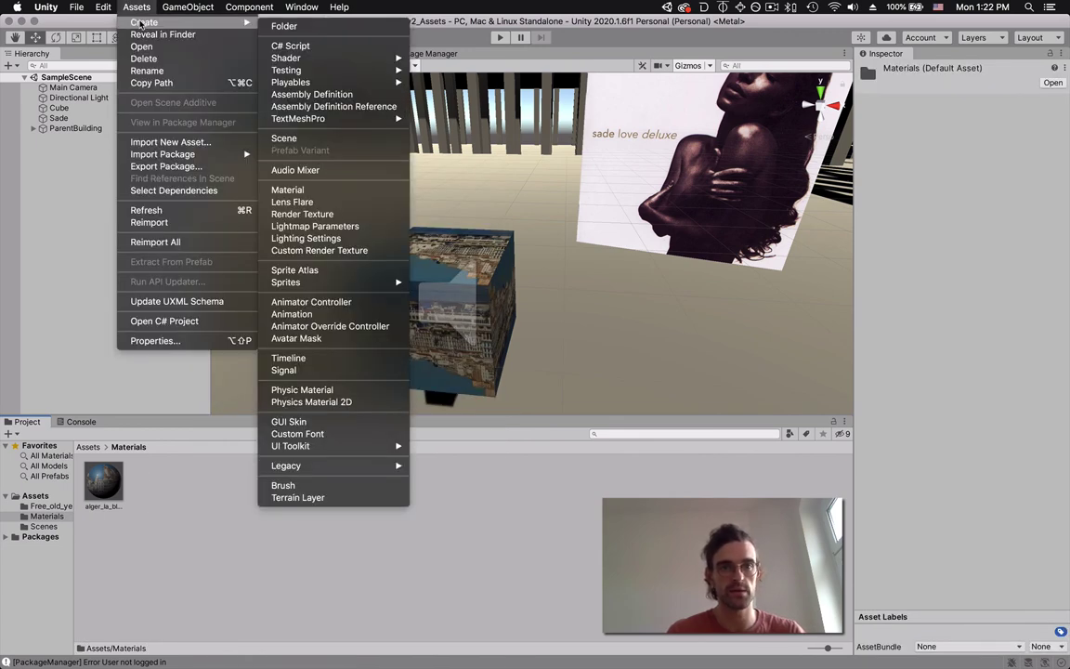
{"action": "left_click", "coordinate": [297, 191]}
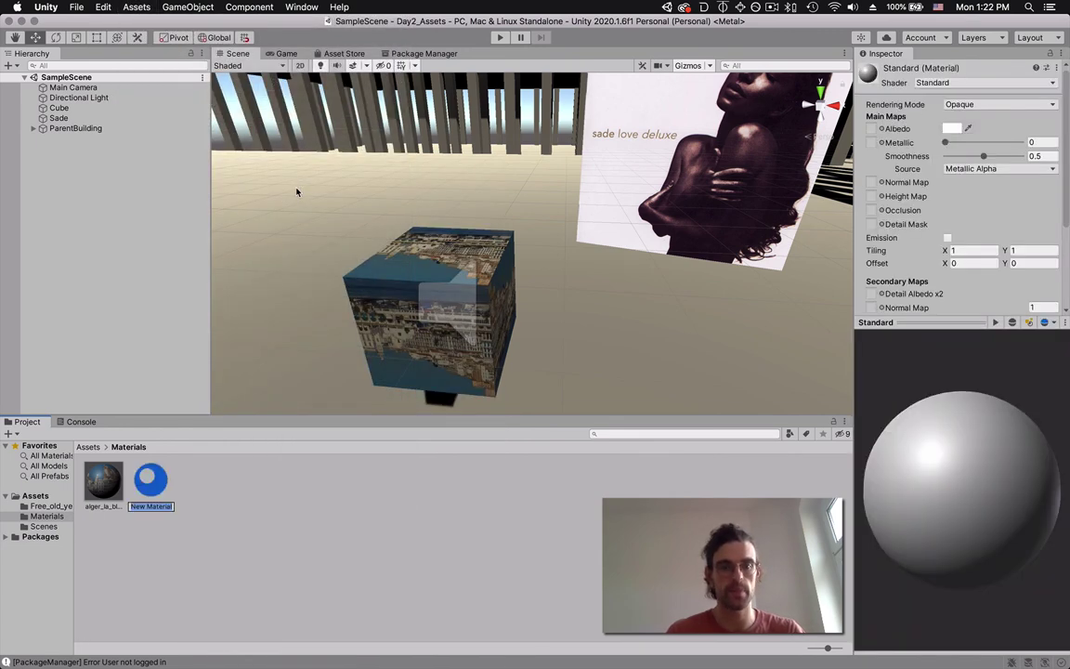
{"action": "type", "text": "ye"}
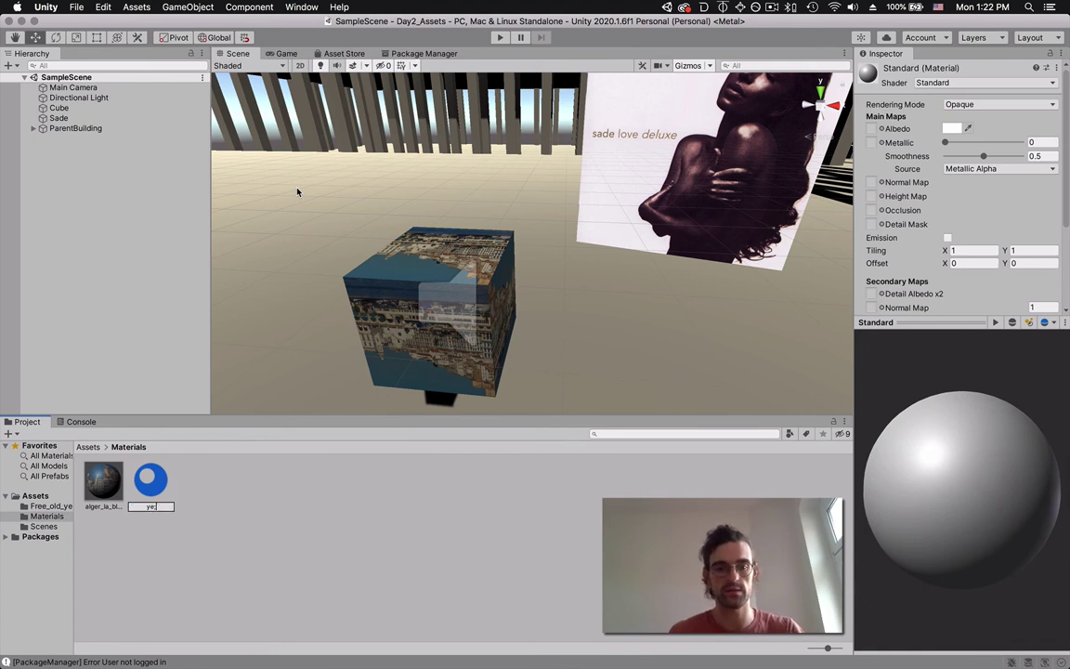
{"action": "type", "text": "llow_"}
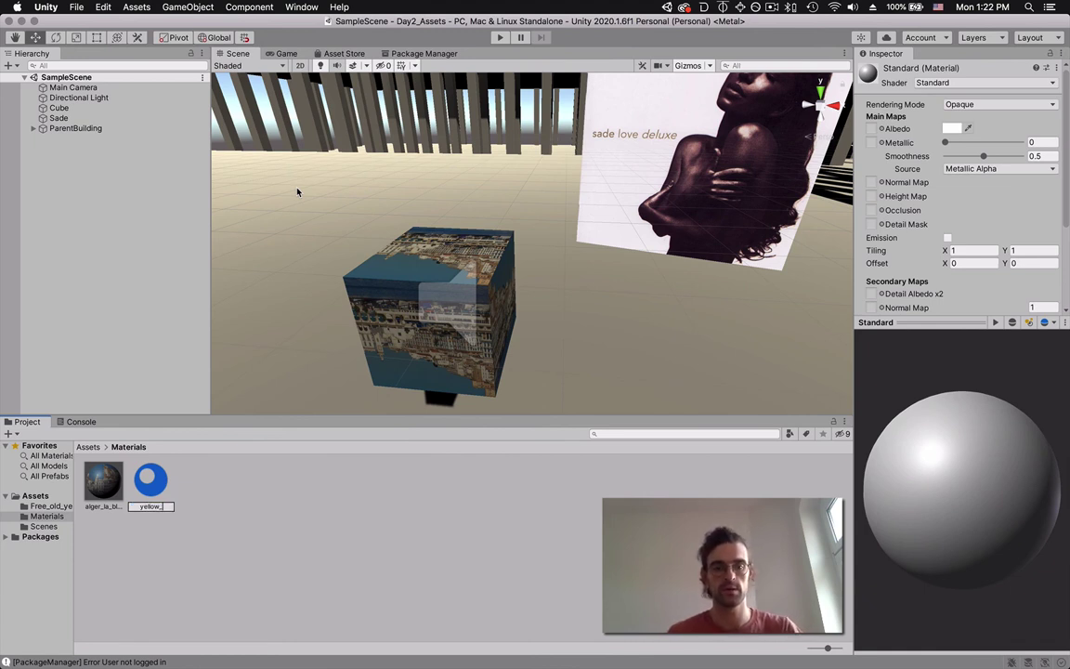
{"action": "type", "text": "concrete"}
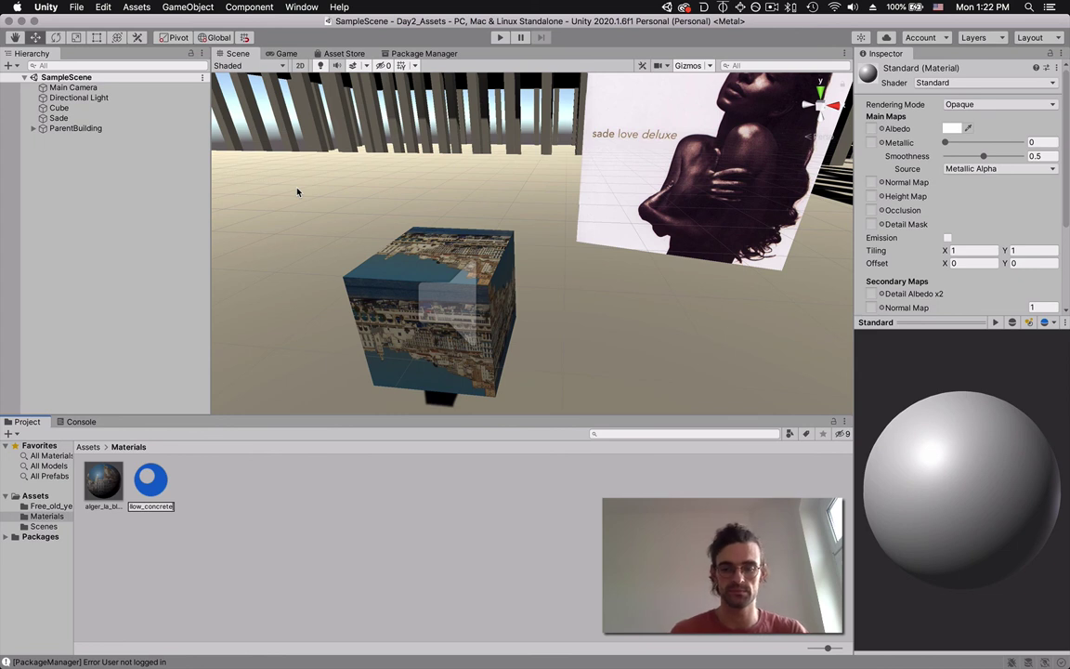
{"action": "key", "text": "Return"}
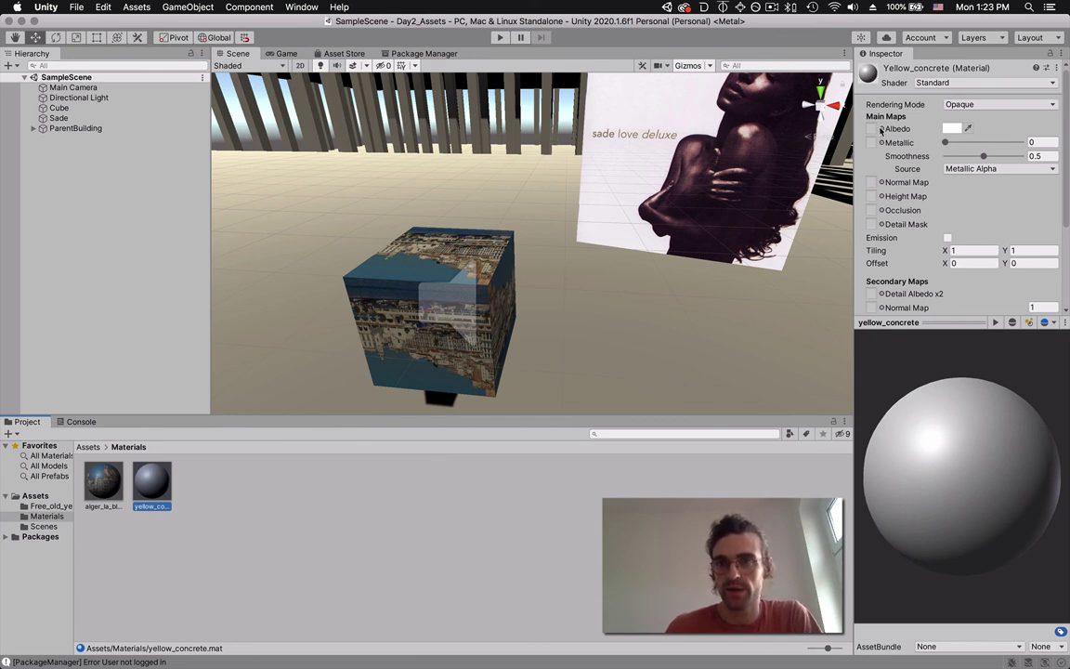
{"action": "left_click_drag", "start_coordinate": [942, 322], "coordinate": [941, 411]}
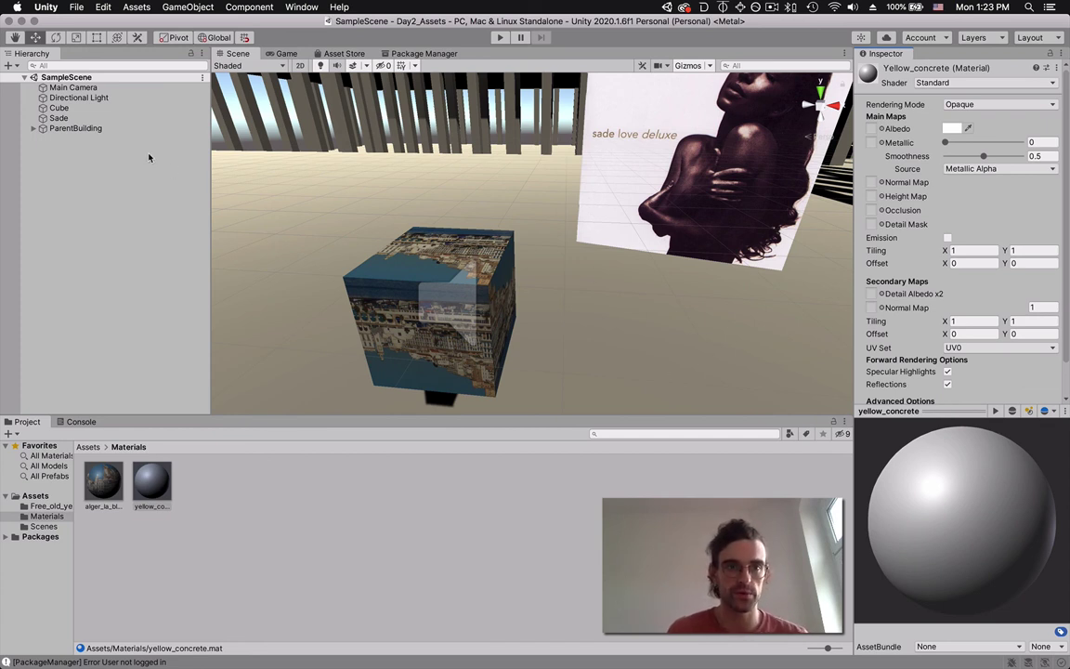
Rotate the Cube about 90 degrees around its vertical axis and tilt it about 1.3 degrees around X
{"action": "left_click", "coordinate": [95, 109]}
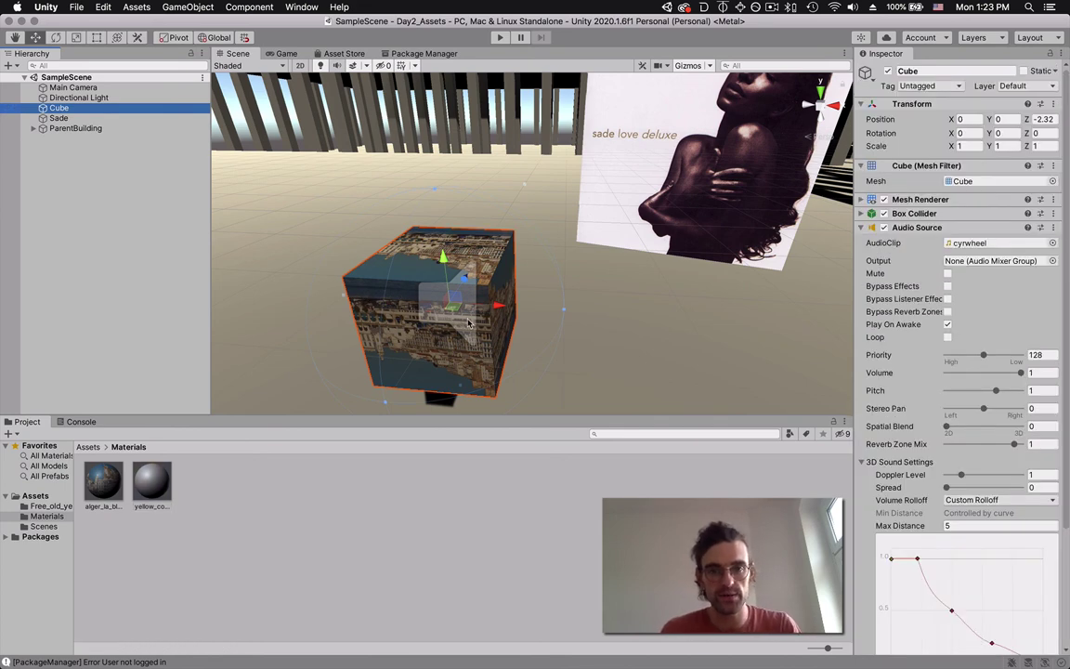
{"action": "key", "text": "e"}
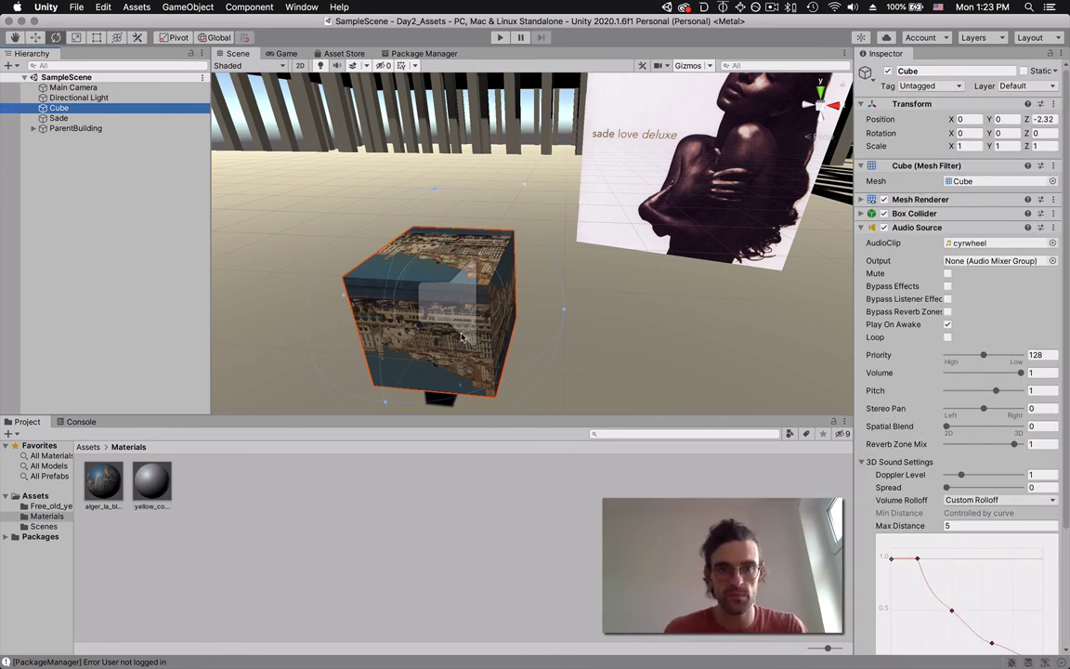
{"action": "left_click_drag", "start_coordinate": [448, 334], "coordinate": [304, 339]}
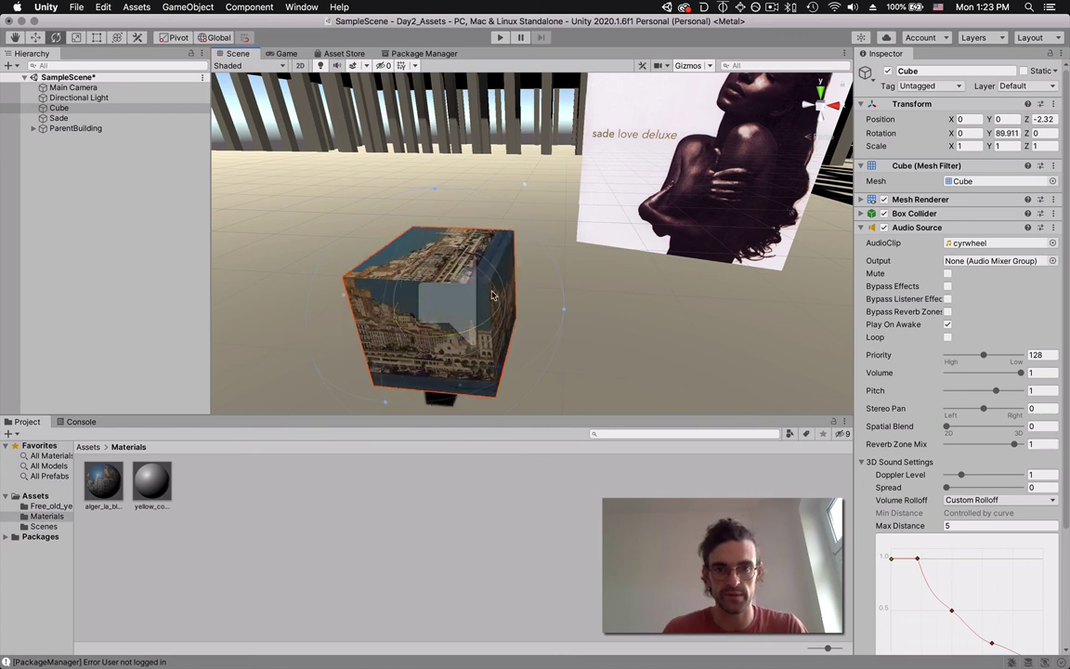
{"action": "left_click_drag", "start_coordinate": [445, 265], "coordinate": [423, 274]}
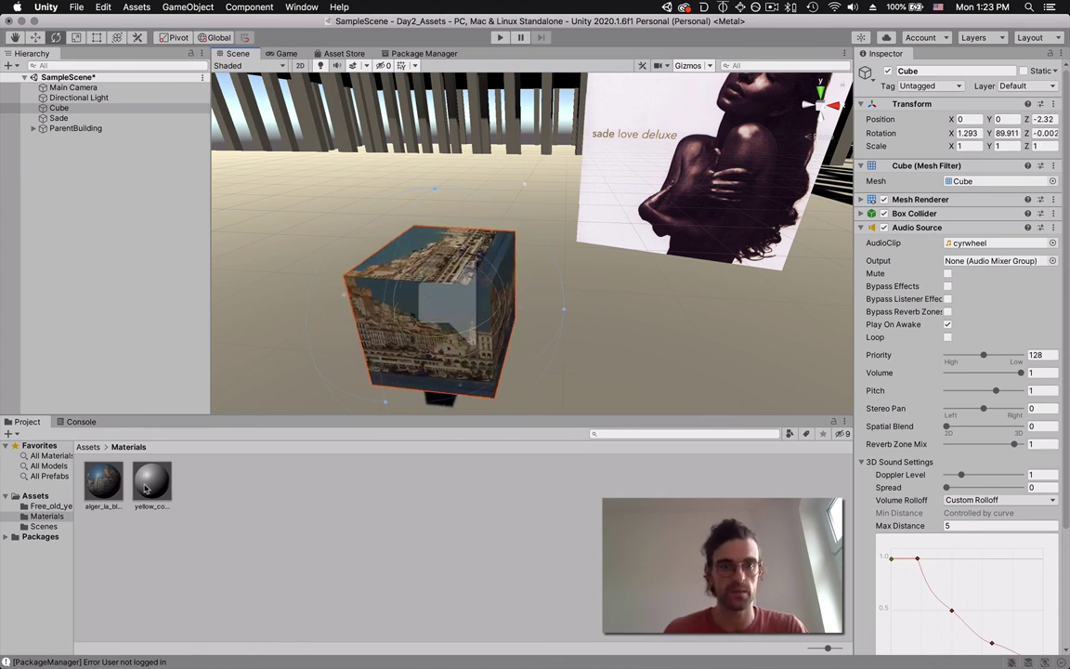
Assign the free_concrete_materialAlbedo texture to the Albedo map of the yellow_concrete material
{"action": "left_click", "coordinate": [151, 481]}
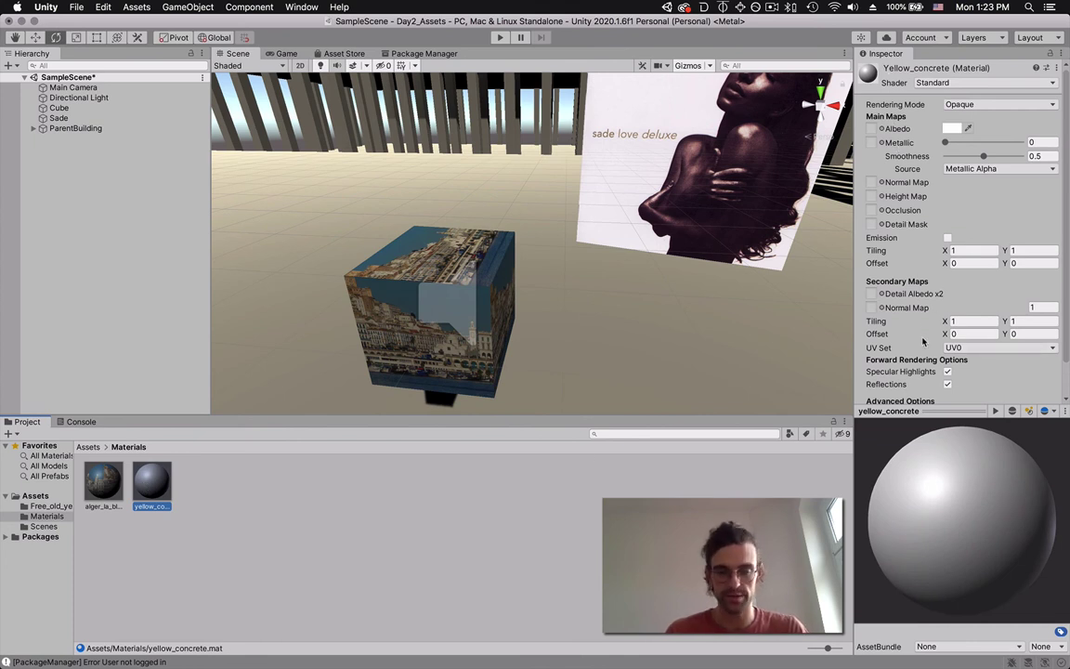
{"action": "left_click", "coordinate": [881, 129]}
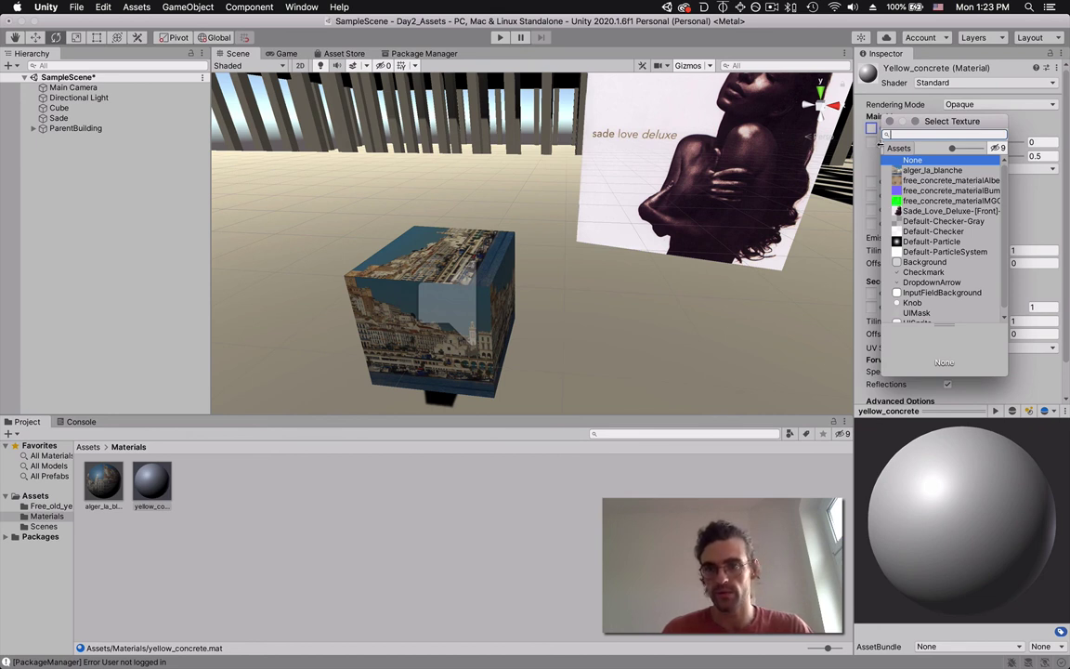
{"action": "left_click", "coordinate": [883, 132]}
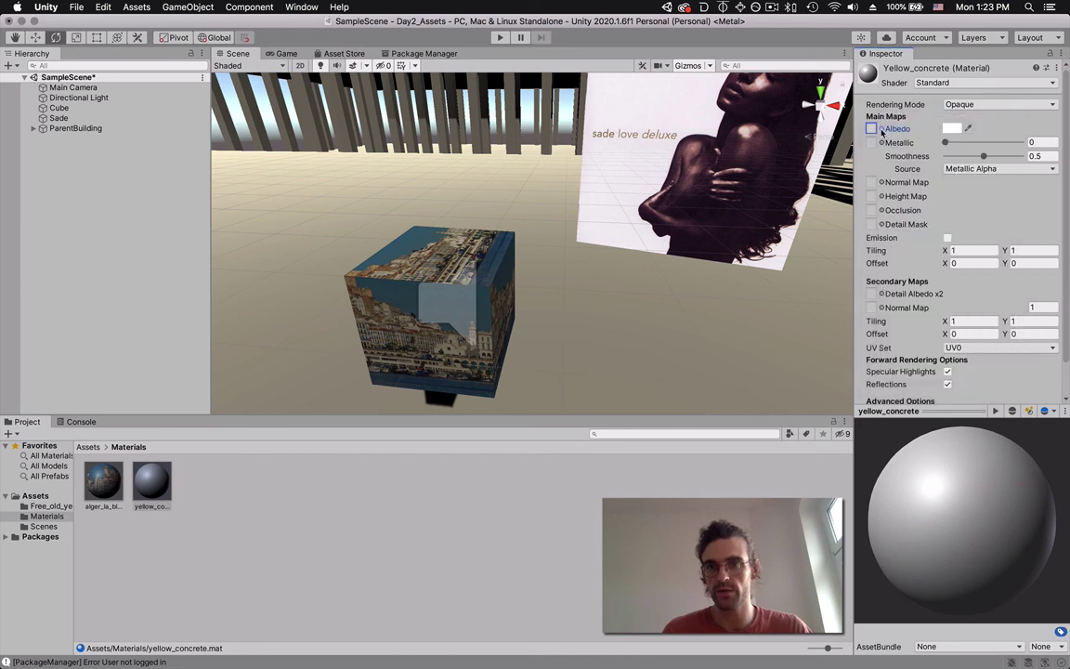
{"action": "left_click", "coordinate": [882, 130]}
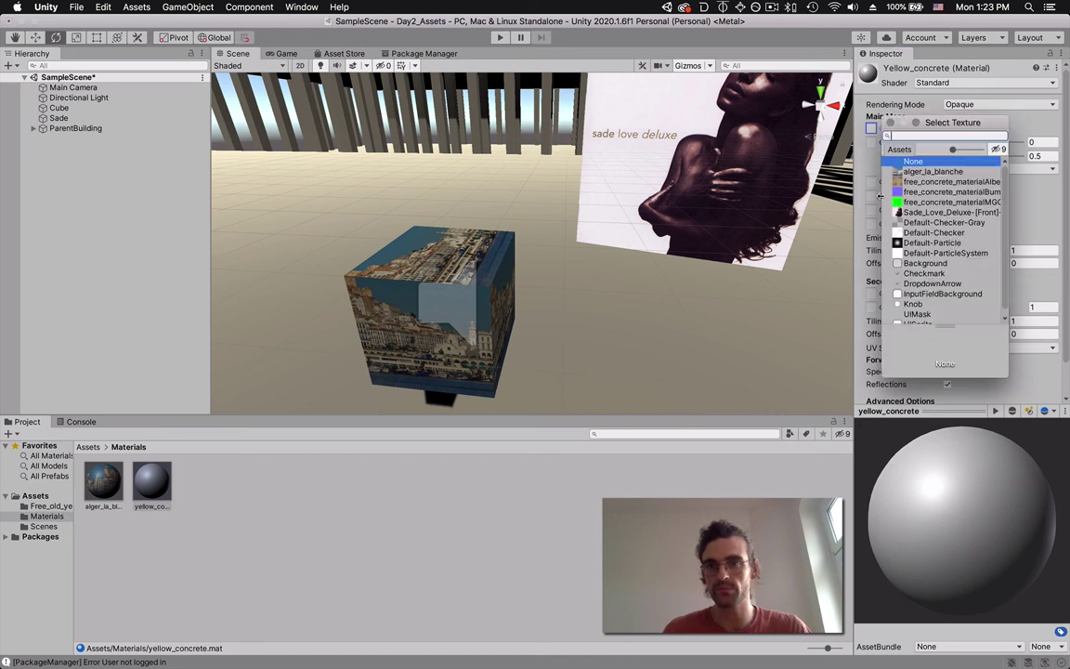
{"action": "left_click_drag", "start_coordinate": [880, 195], "coordinate": [801, 194]}
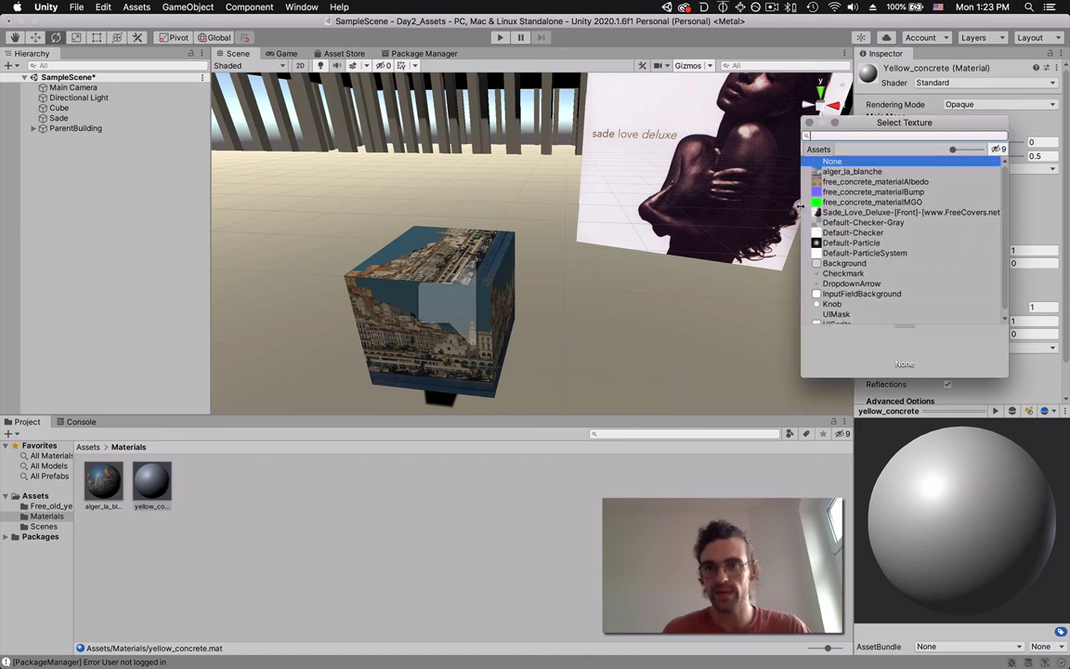
{"action": "left_click", "coordinate": [927, 183]}
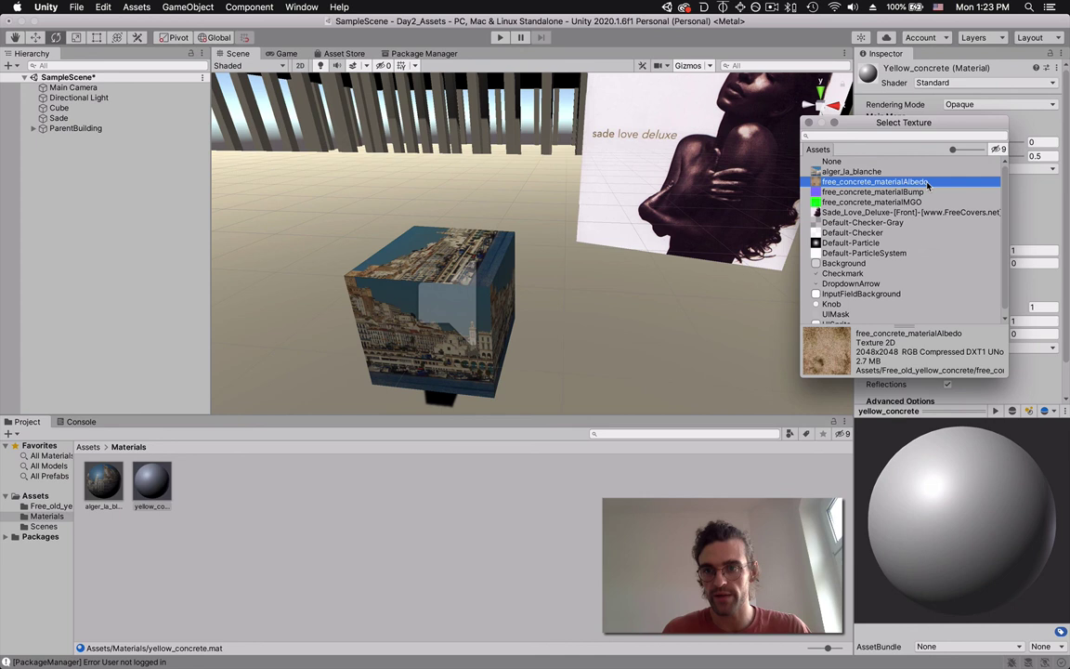
{"action": "double_click", "coordinate": [851, 183]}
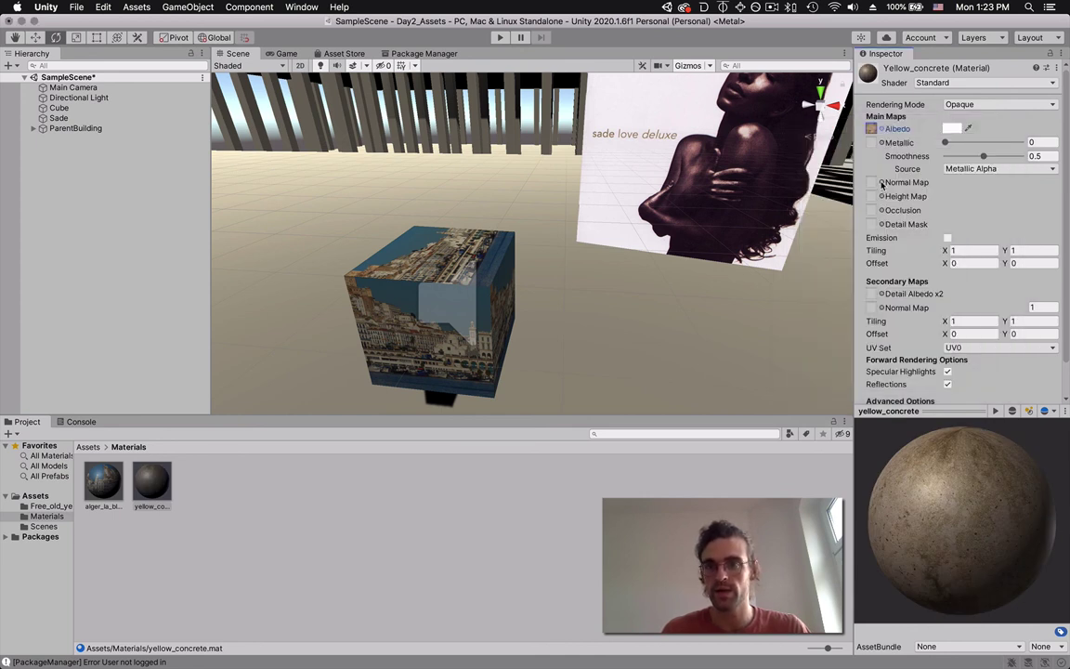
Try free_concrete_materialBump as the material's main Normal Map, and reset that map to None
{"action": "left_click", "coordinate": [882, 183]}
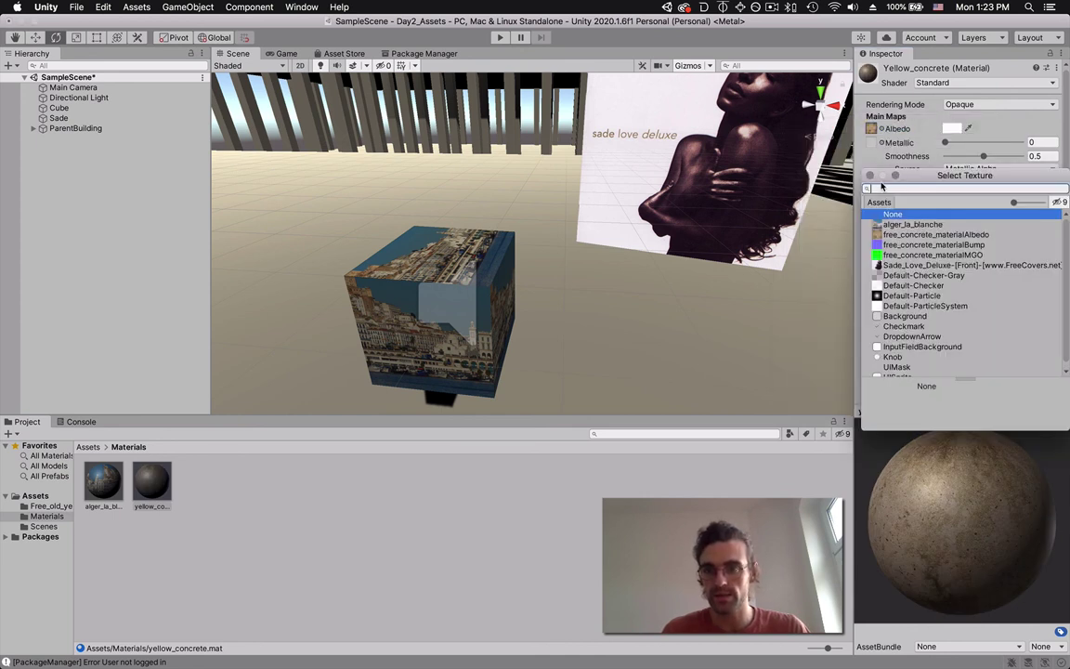
{"action": "left_click", "coordinate": [925, 245]}
{"action": "double_click", "coordinate": [925, 245]}
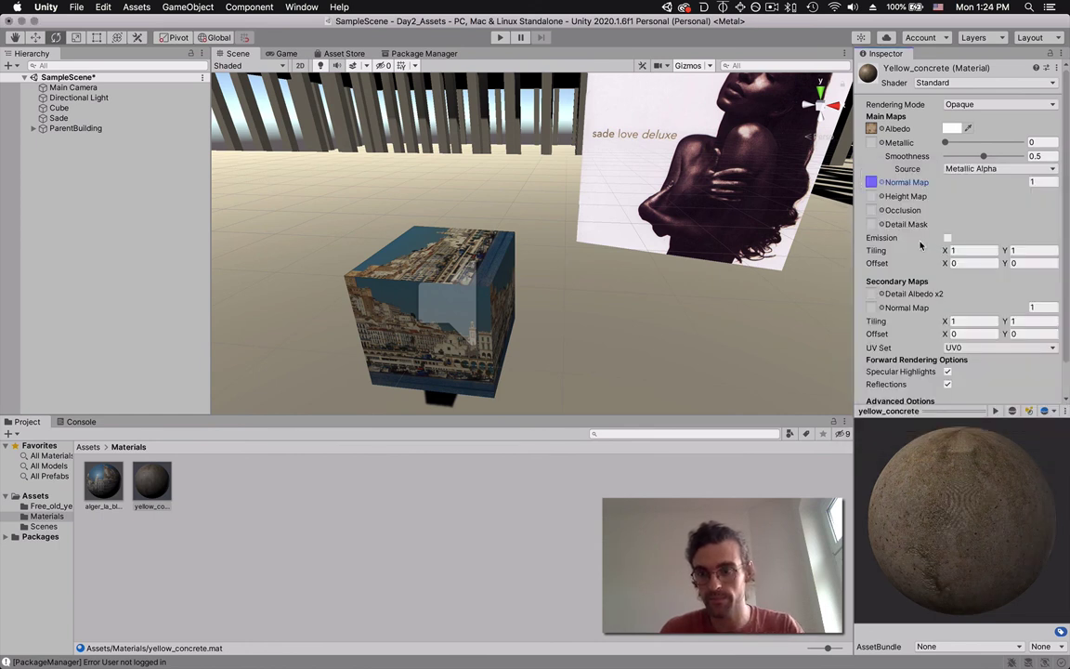
{"action": "left_click", "coordinate": [882, 183]}
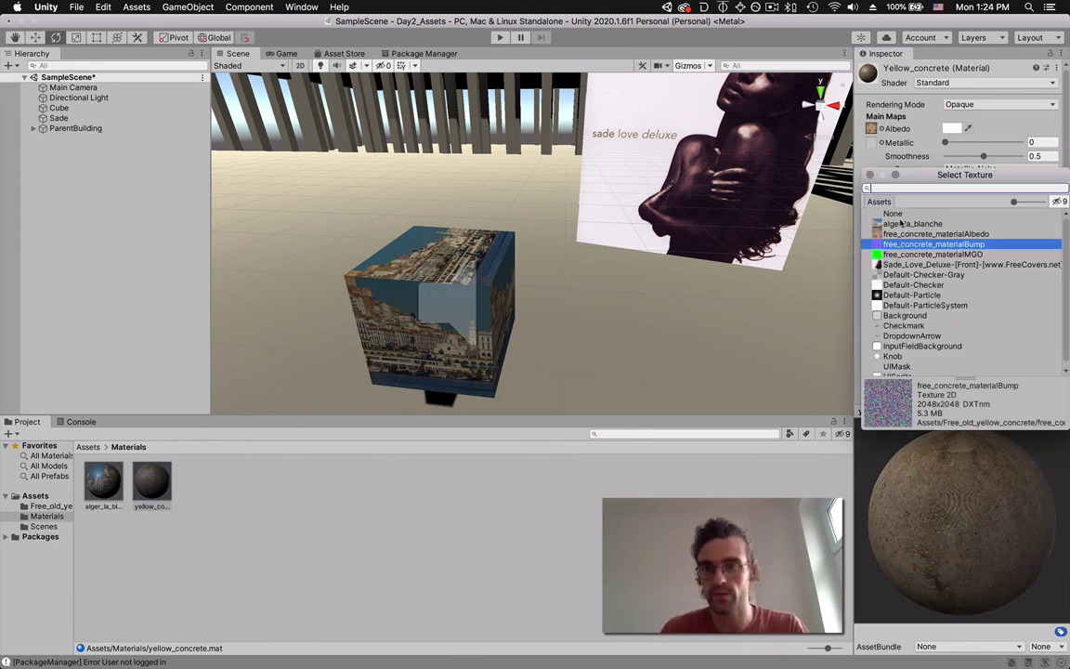
{"action": "left_click", "coordinate": [892, 214]}
{"action": "left_click", "coordinate": [870, 174]}
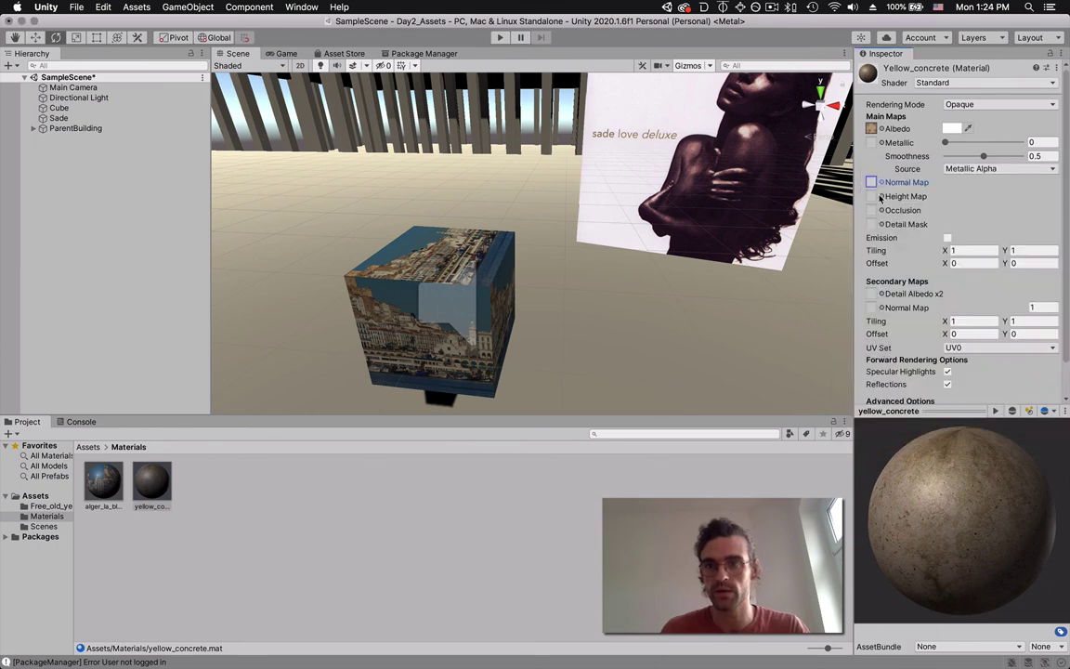
Assign the free_concrete_materialBump texture to the Height Map of the yellow_concrete material
{"action": "left_click", "coordinate": [881, 197]}
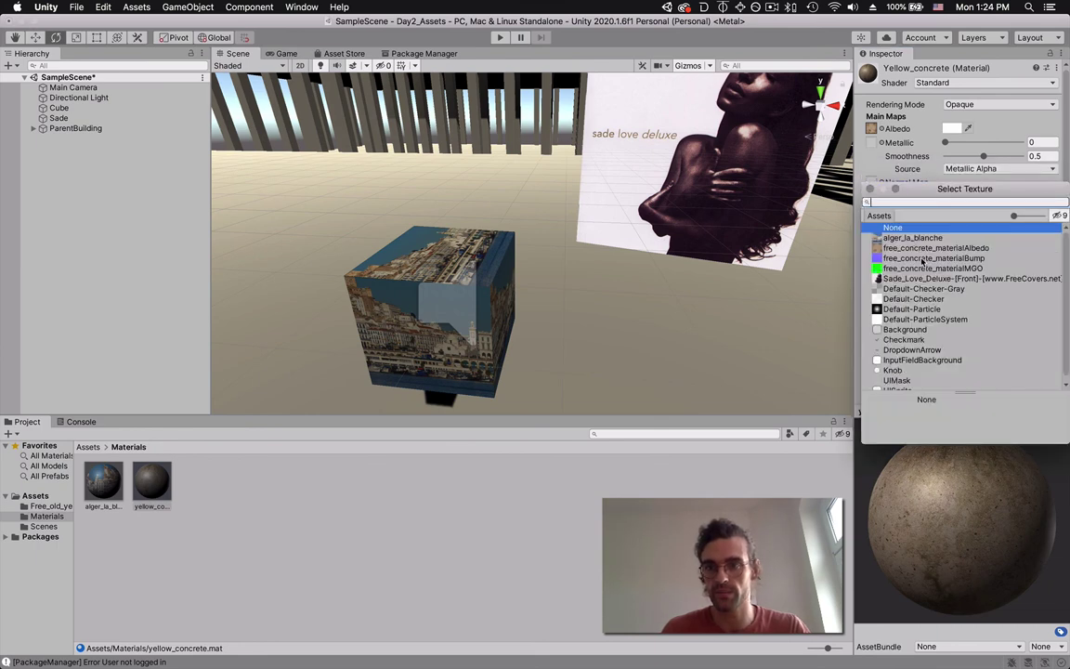
{"action": "left_click", "coordinate": [923, 259]}
{"action": "double_click", "coordinate": [923, 260]}
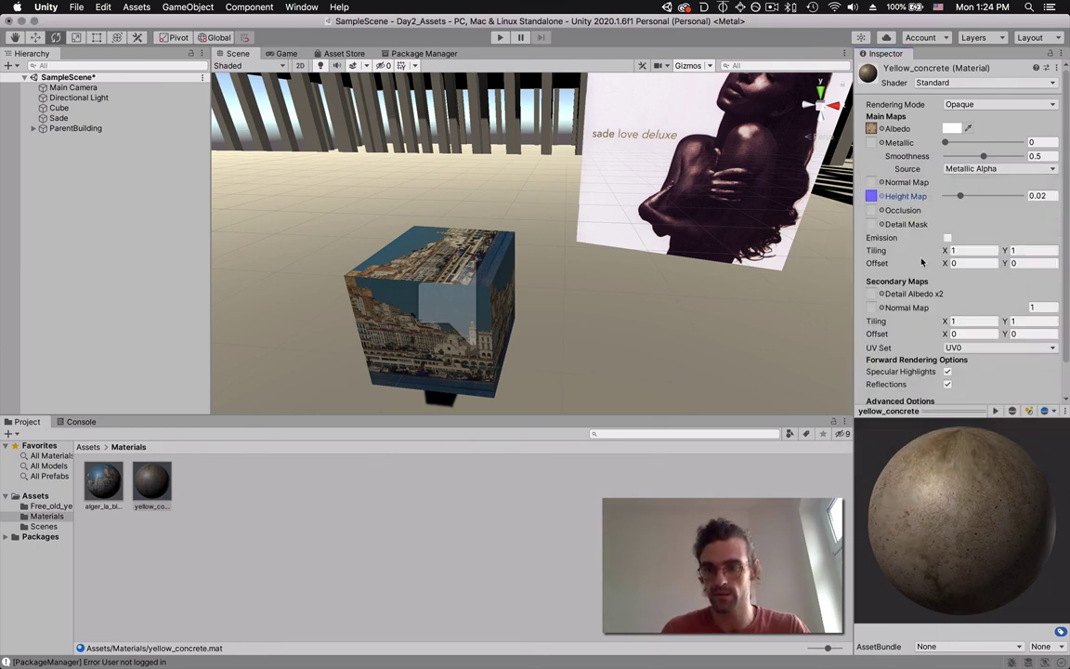
{"action": "left_click", "coordinate": [883, 306]}
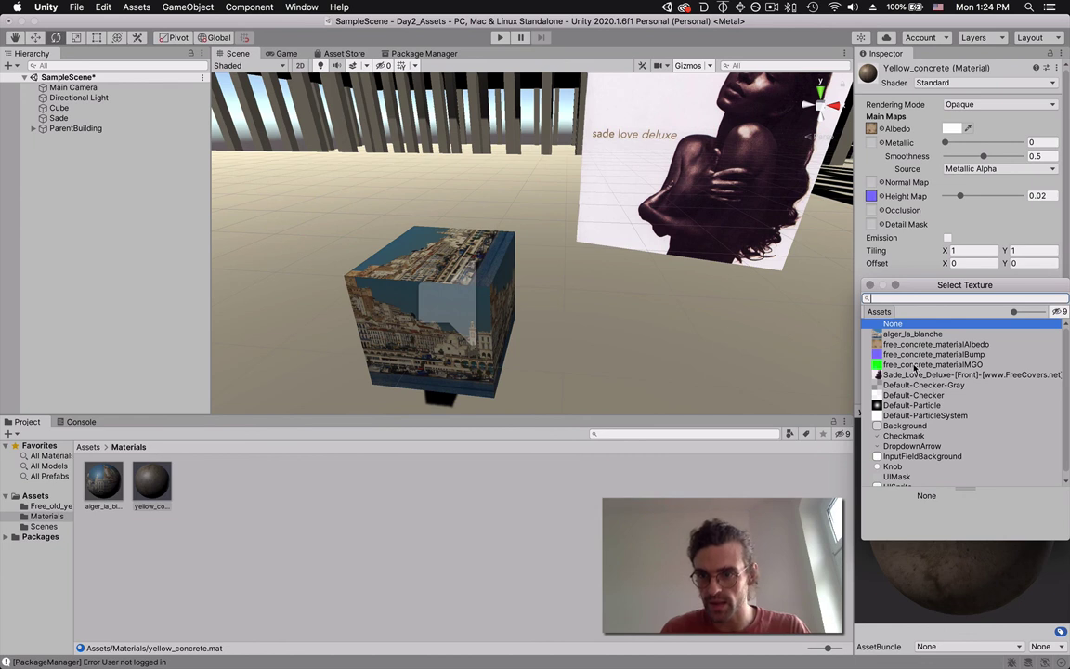
{"action": "key", "text": "Escape"}
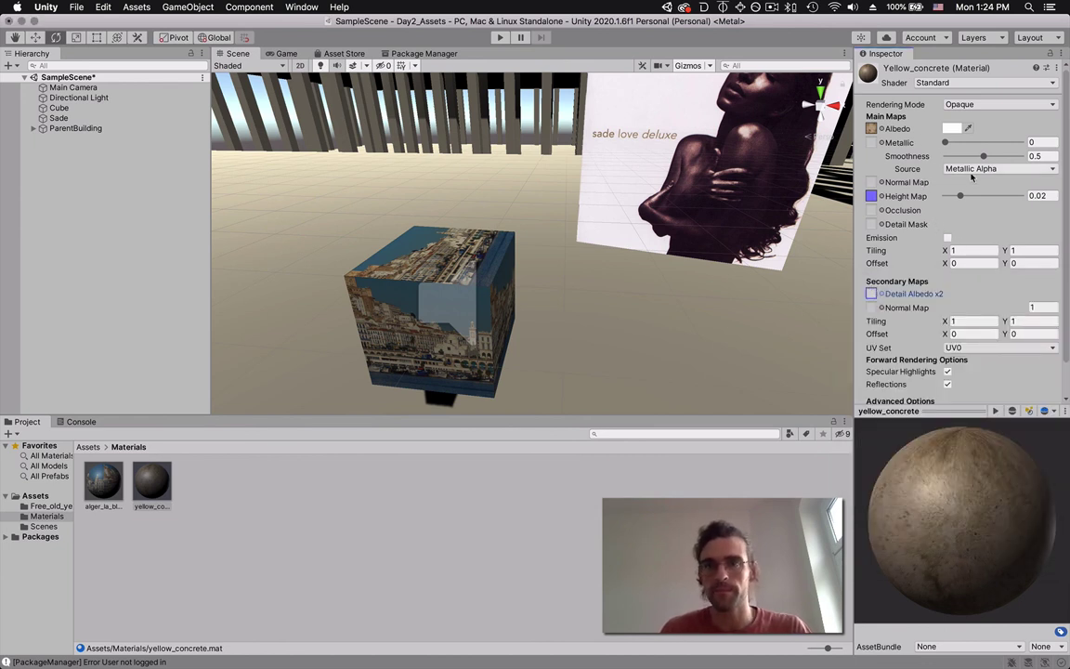
Set the material's Metallic and Smoothness to 0 and turn its preview sphere to check the surface
{"action": "left_click_drag", "start_coordinate": [946, 142], "coordinate": [1054, 151]}
{"action": "type", "text": "0"}
{"action": "key", "text": "Tab"}
{"action": "left_click_drag", "start_coordinate": [995, 158], "coordinate": [941, 161]}
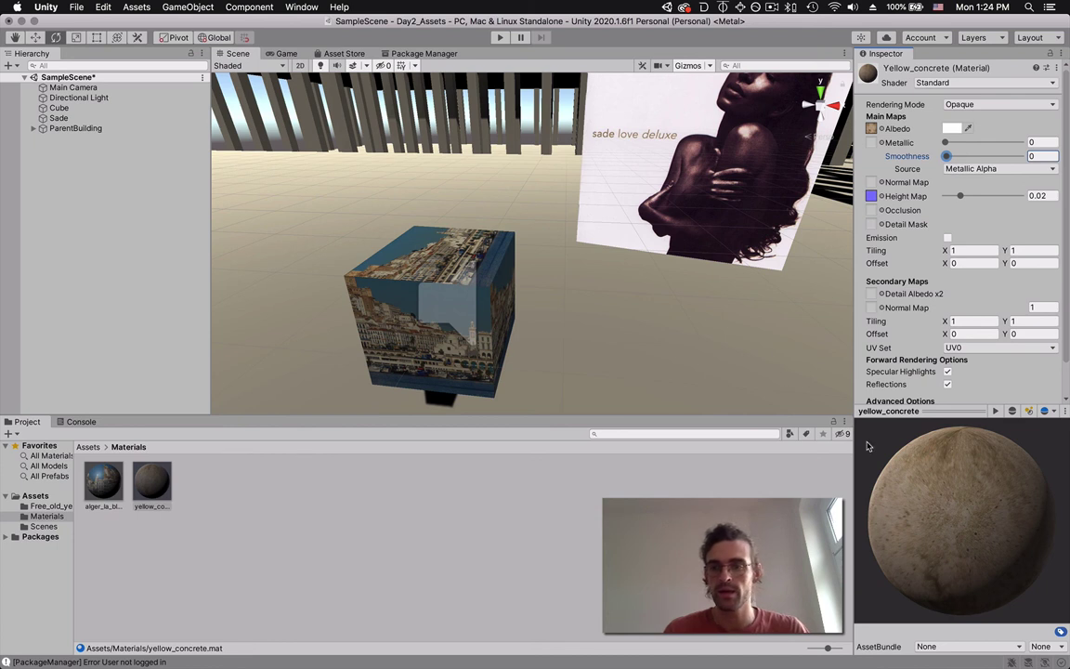
{"action": "left_click_drag", "start_coordinate": [868, 447], "coordinate": [943, 453]}
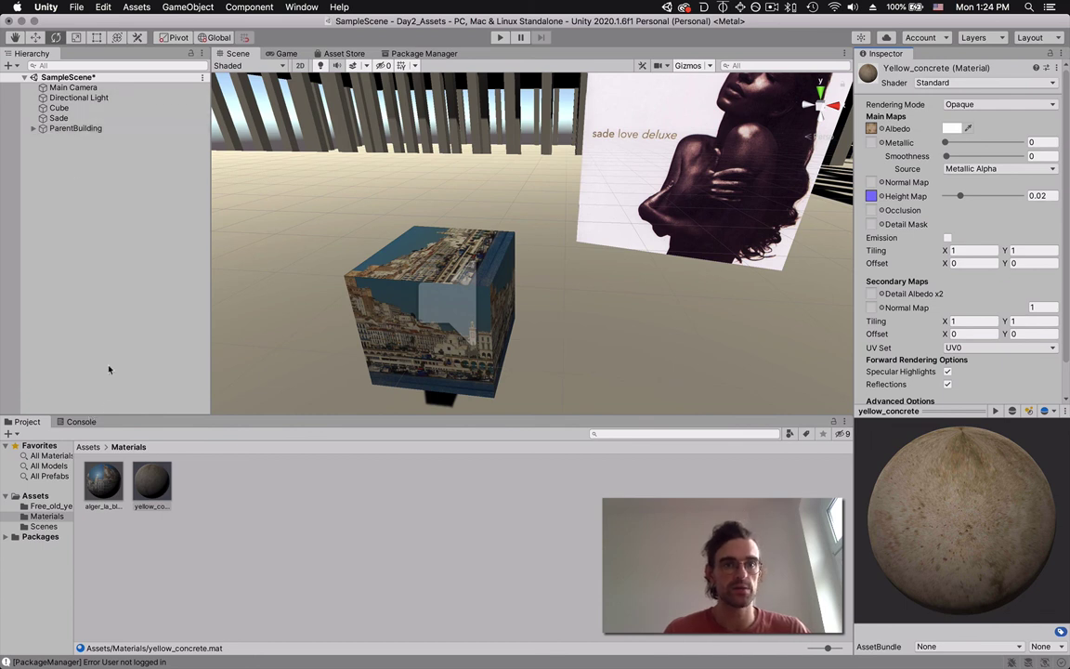
Apply the yellow_concrete material to Element 0 of the default mesh inside the building under ParentBuilding
{"action": "left_click", "coordinate": [69, 129]}
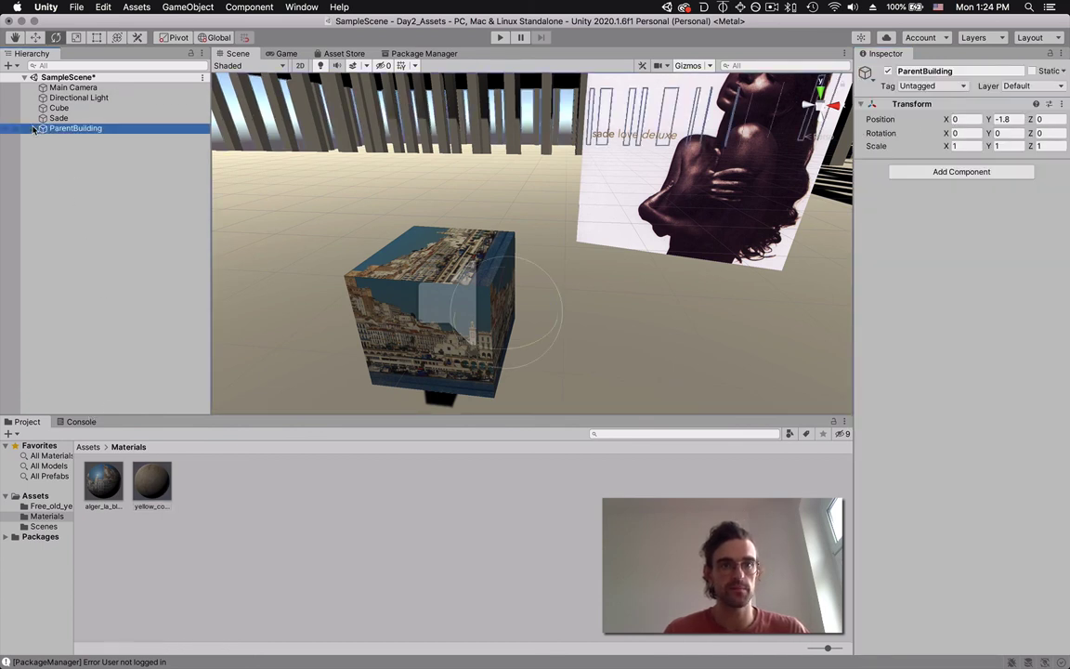
{"action": "left_click", "coordinate": [33, 128]}
{"action": "left_click", "coordinate": [56, 137]}
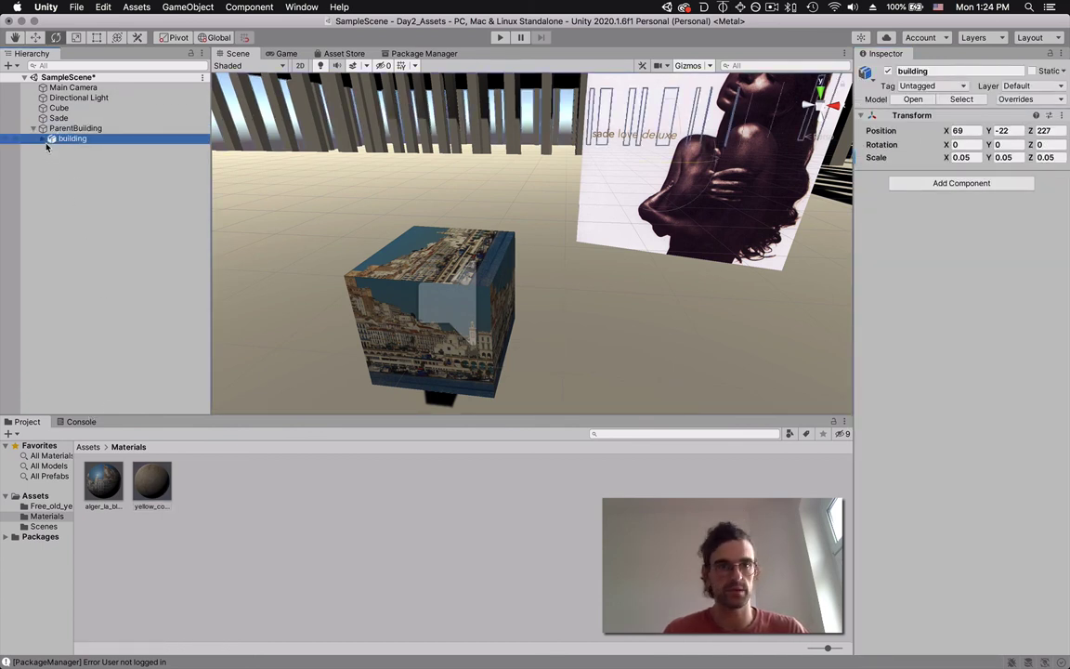
{"action": "left_click", "coordinate": [43, 138]}
{"action": "left_click", "coordinate": [78, 150]}
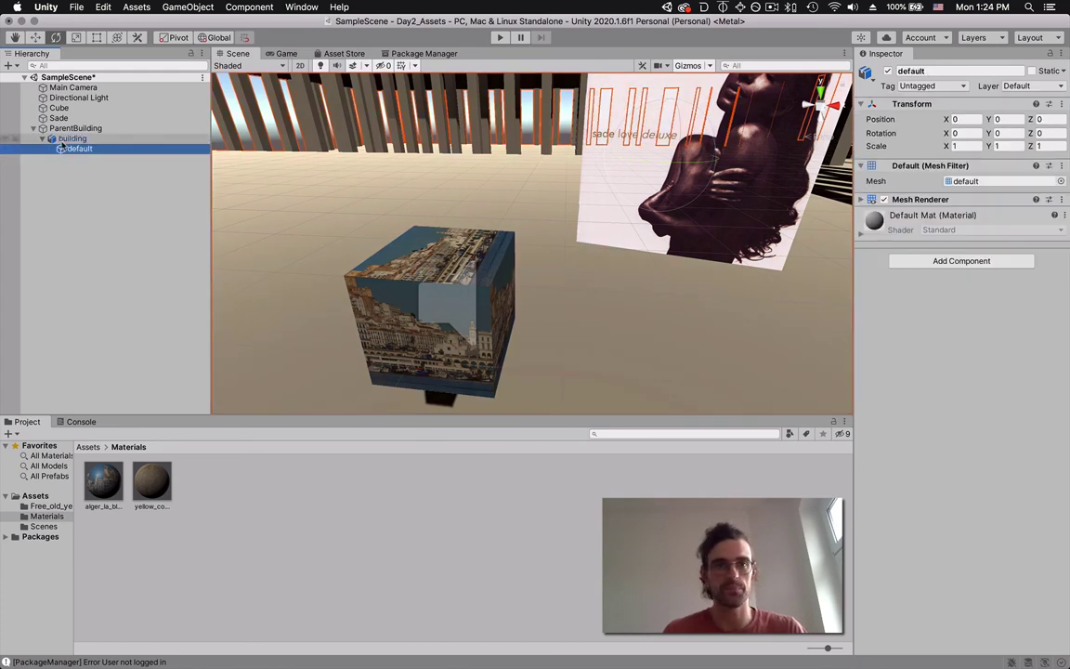
{"action": "key", "text": "f"}
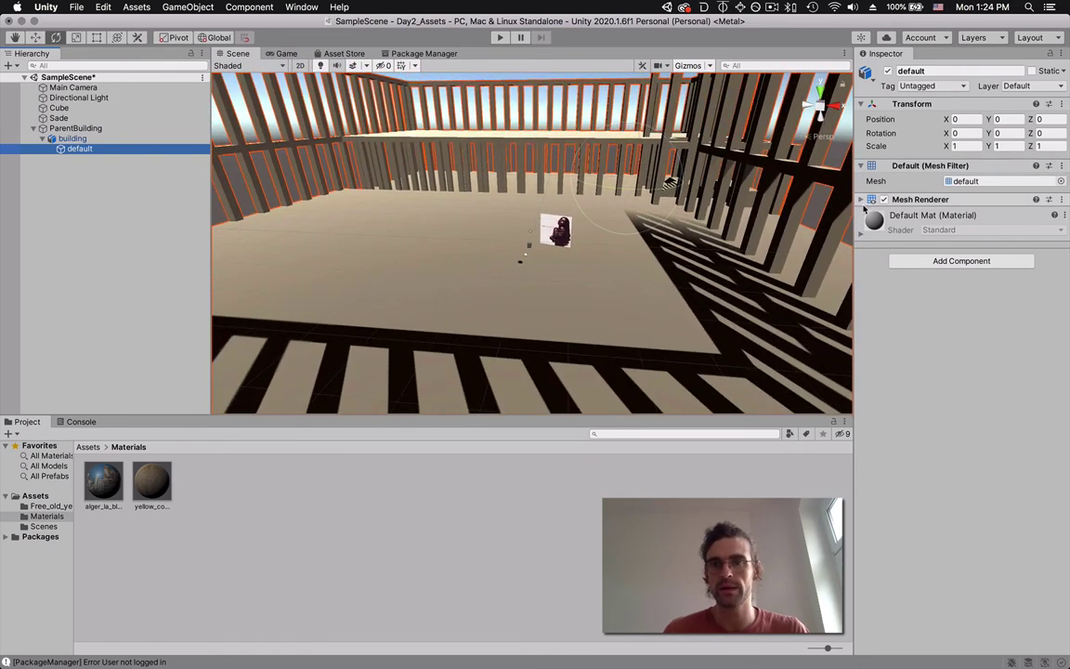
{"action": "left_click", "coordinate": [862, 200]}
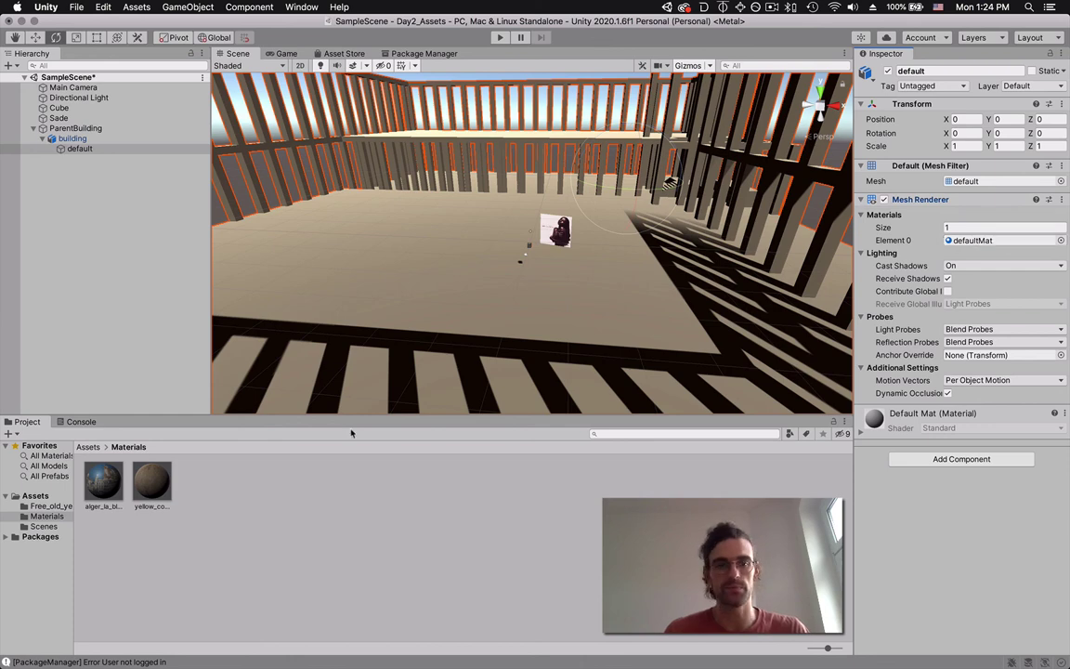
{"action": "left_click_drag", "start_coordinate": [152, 481], "coordinate": [974, 241]}
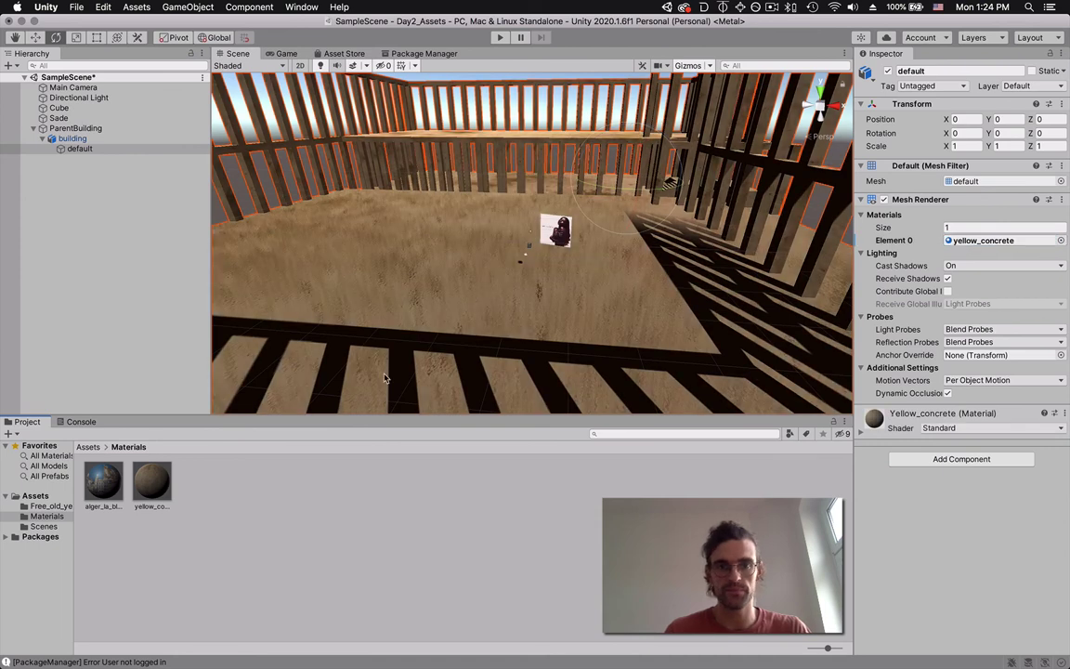
Examine the concrete-textured building up close and from outside, view it through the game camera, and inspect its default mesh's material
{"action": "left_click", "coordinate": [399, 275]}
{"action": "scroll", "coordinate": [404, 278], "scroll_direction": "up", "scroll_amount": 5}
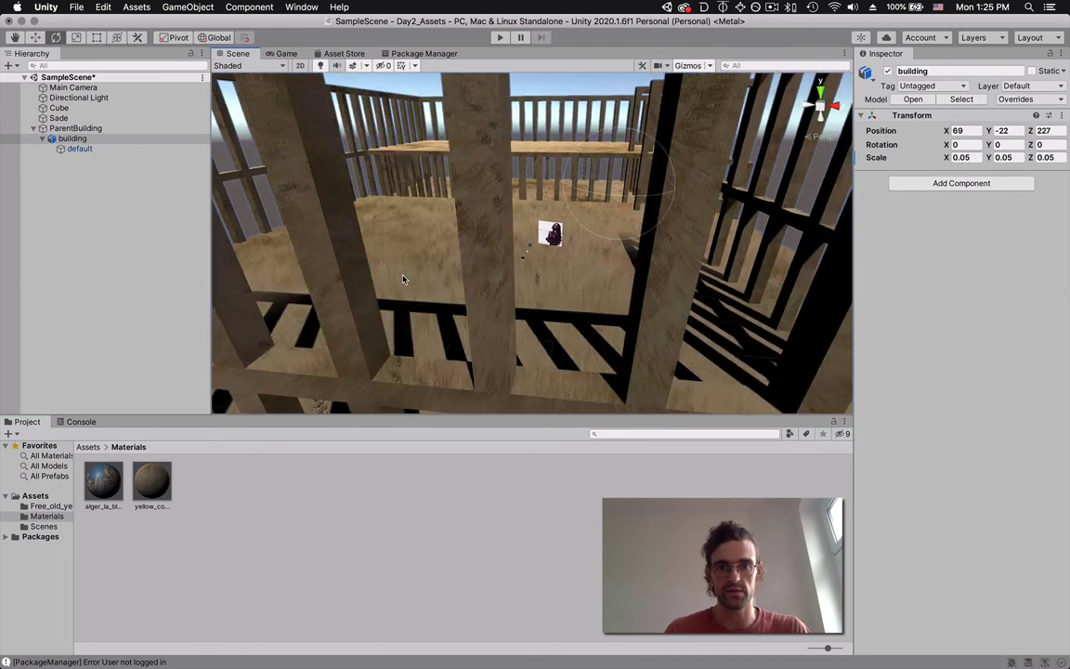
{"action": "scroll", "coordinate": [403, 278], "scroll_direction": "down", "scroll_amount": 6}
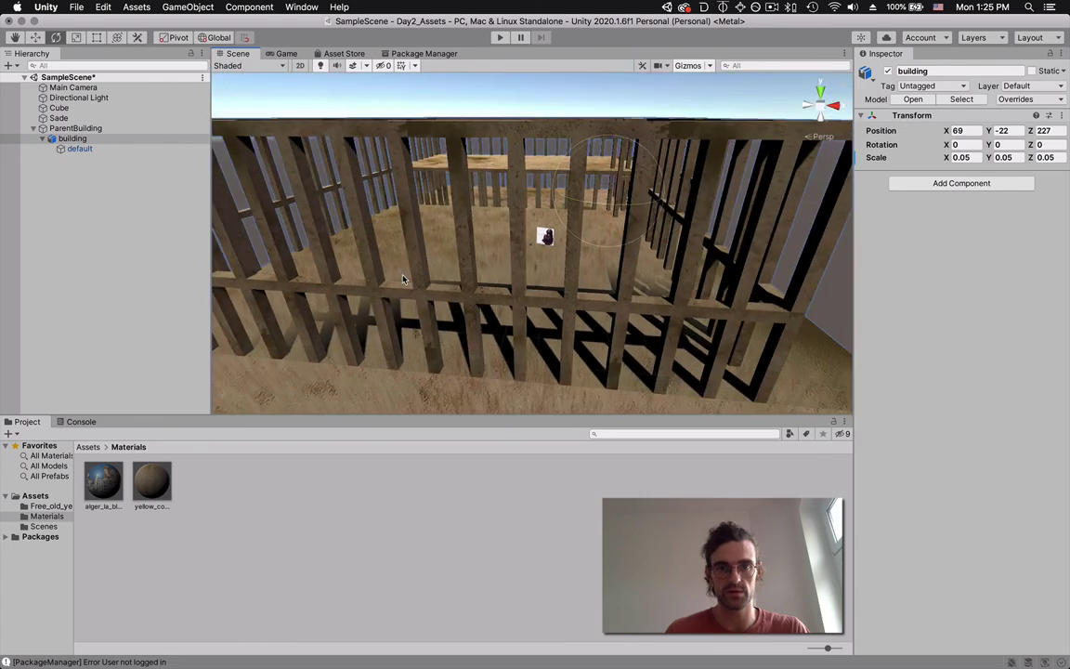
{"action": "scroll", "coordinate": [403, 278], "scroll_direction": "up", "scroll_amount": 5}
{"action": "scroll", "coordinate": [404, 279], "scroll_direction": "up", "scroll_amount": 6}
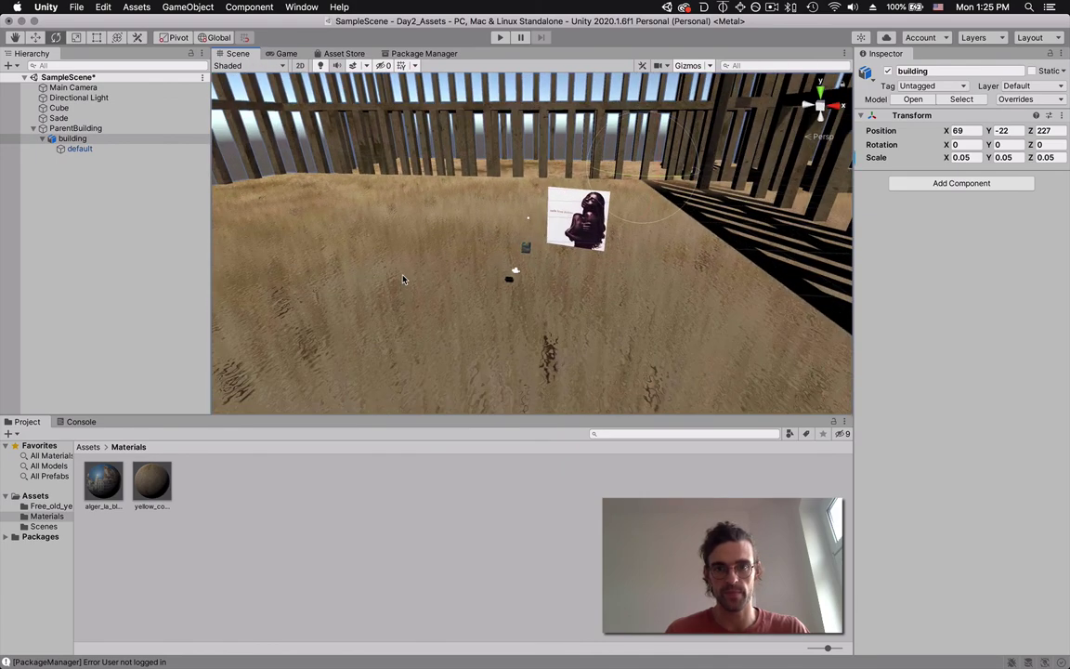
{"action": "scroll", "coordinate": [403, 278], "scroll_direction": "up", "scroll_amount": 5}
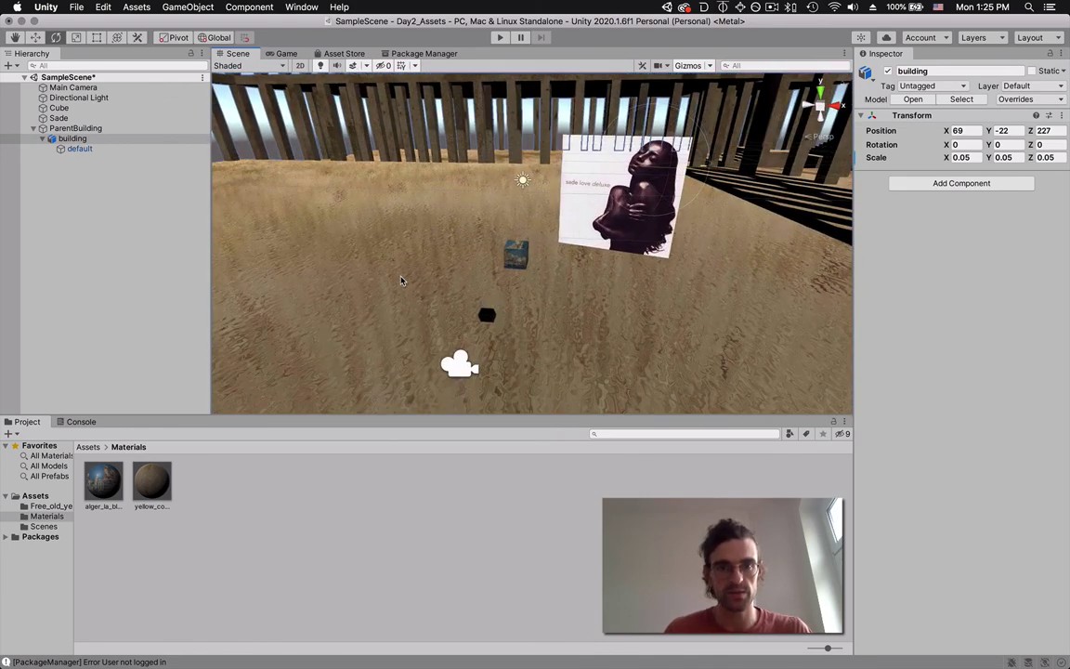
{"action": "left_click", "coordinate": [286, 53]}
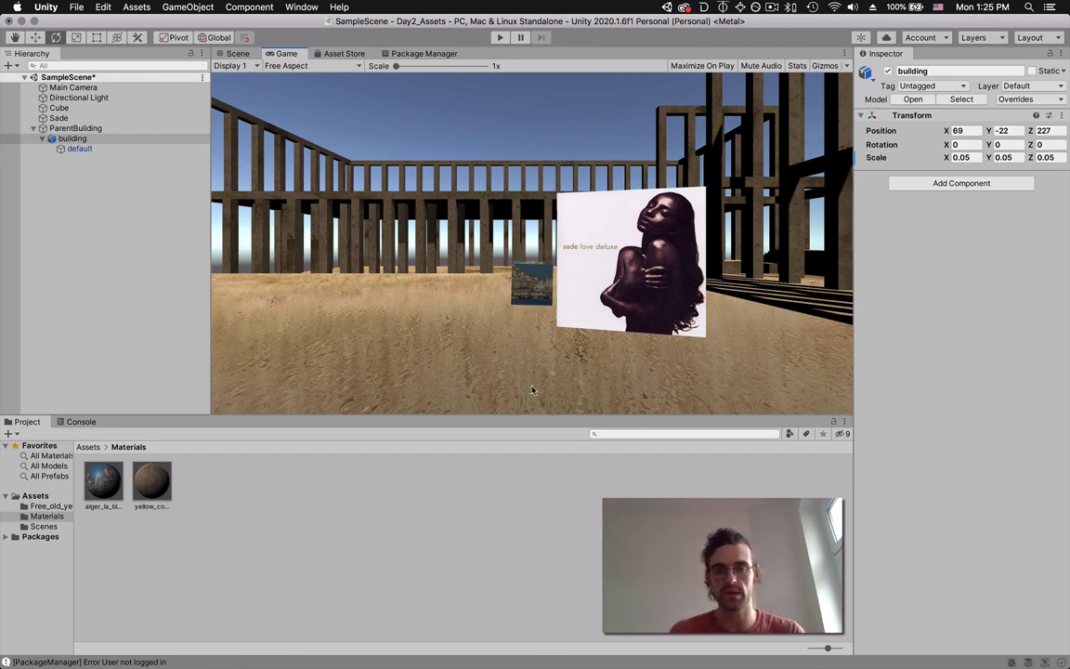
{"action": "left_click", "coordinate": [79, 149]}
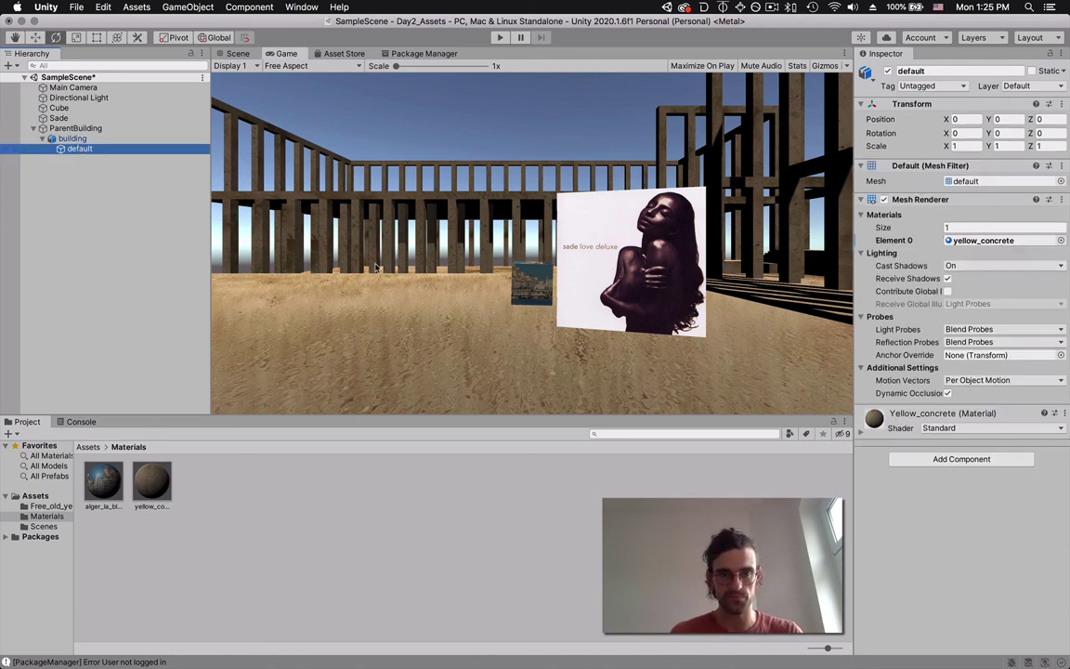
{"action": "left_click", "coordinate": [403, 348]}
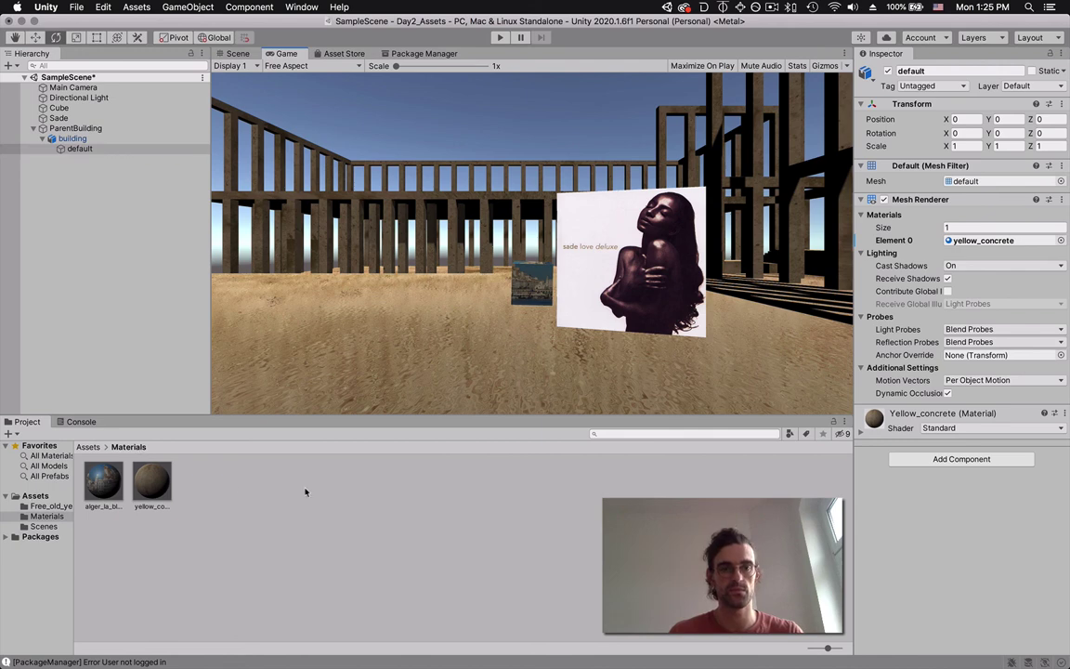
Switch to TextEdit and review the day2_plan.txt topics from asset store and 3D models back through sounds, images and importing external assets
{"action": "key", "text": "super+Tab"}
{"action": "key", "text": "super+Tab"}
{"action": "key", "text": "super+Tab"}
{"action": "key", "text": "super+Tab"}
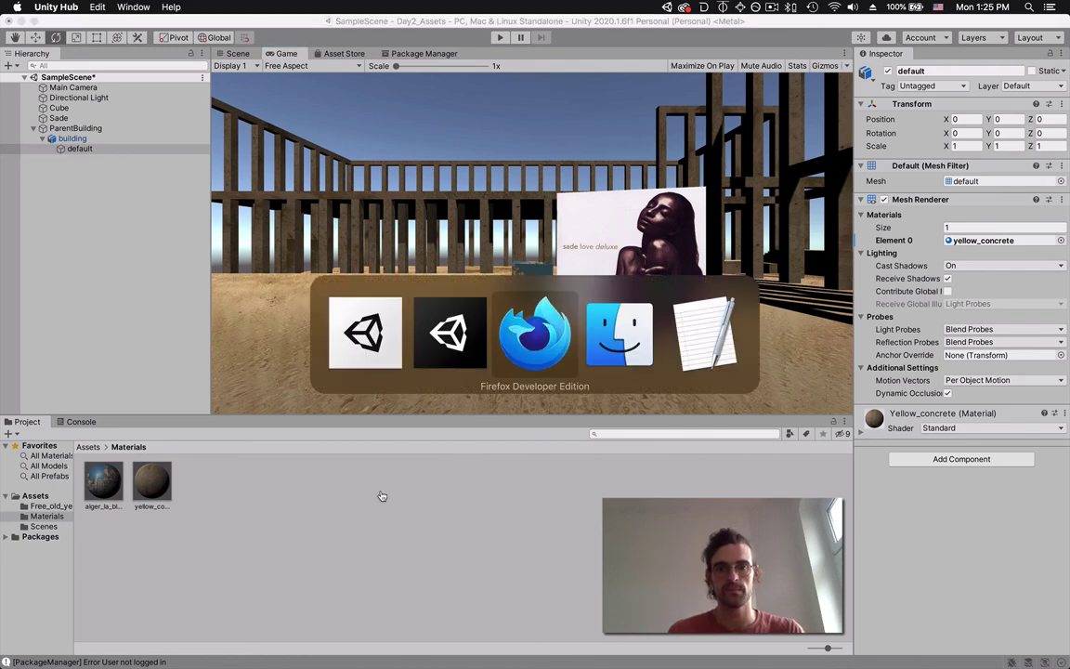
{"action": "scroll", "coordinate": [386, 270], "scroll_direction": "down", "scroll_amount": 3}
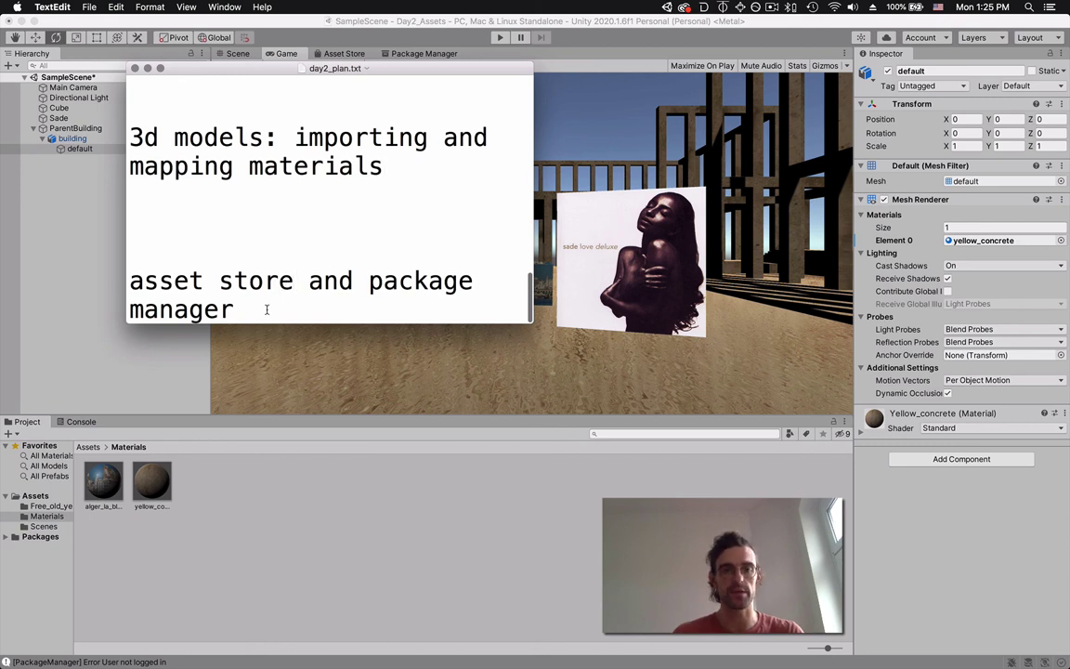
{"action": "scroll", "coordinate": [316, 274], "scroll_direction": "up", "scroll_amount": 4}
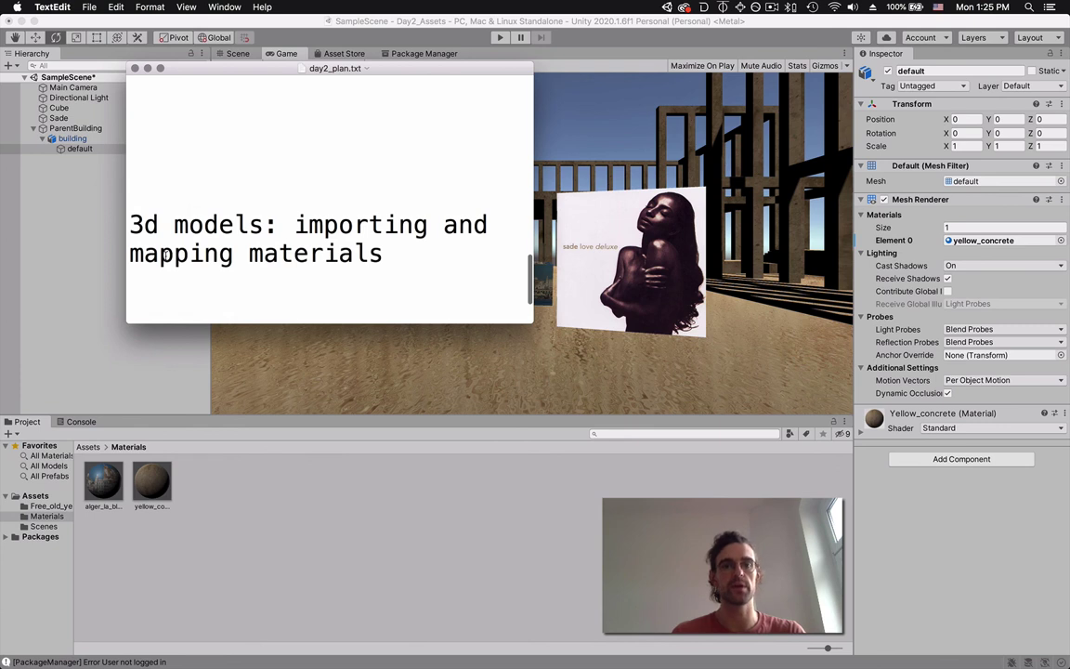
{"action": "scroll", "coordinate": [407, 258], "scroll_direction": "down", "scroll_amount": 5}
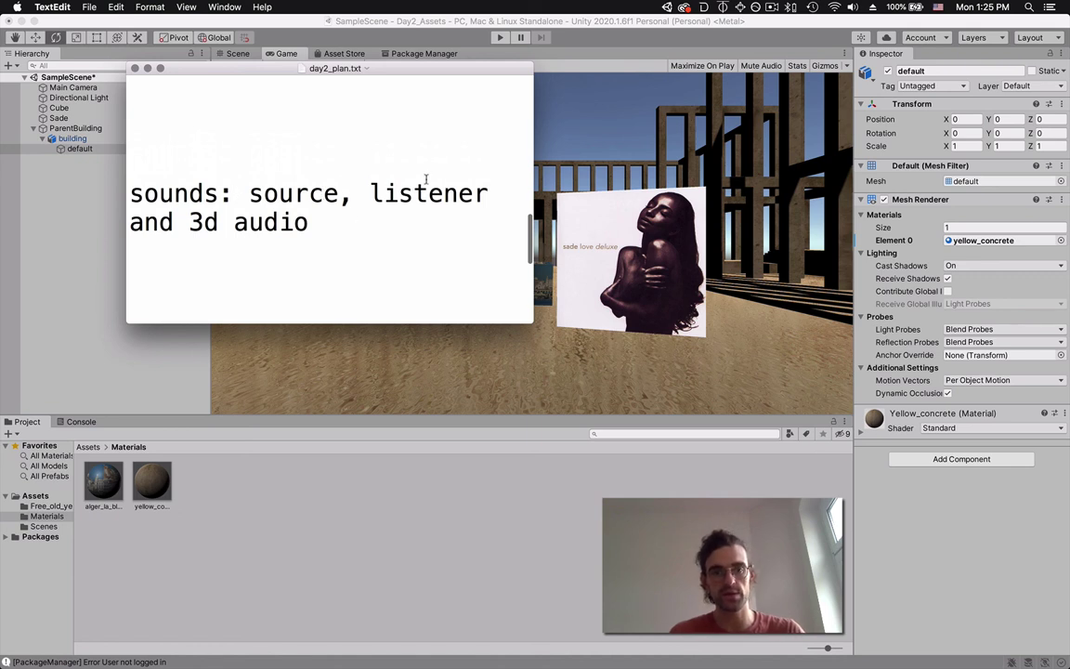
{"action": "left_click_drag", "start_coordinate": [191, 224], "coordinate": [308, 224]}
{"action": "left_click", "coordinate": [310, 224]}
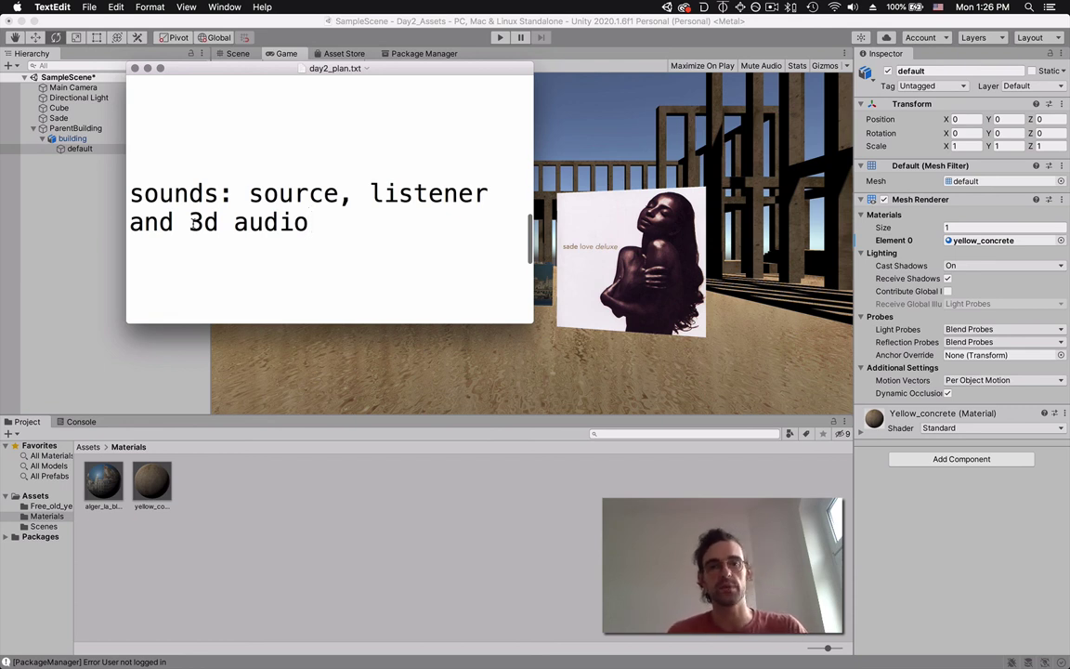
{"action": "scroll", "coordinate": [192, 223], "scroll_direction": "down", "scroll_amount": 5}
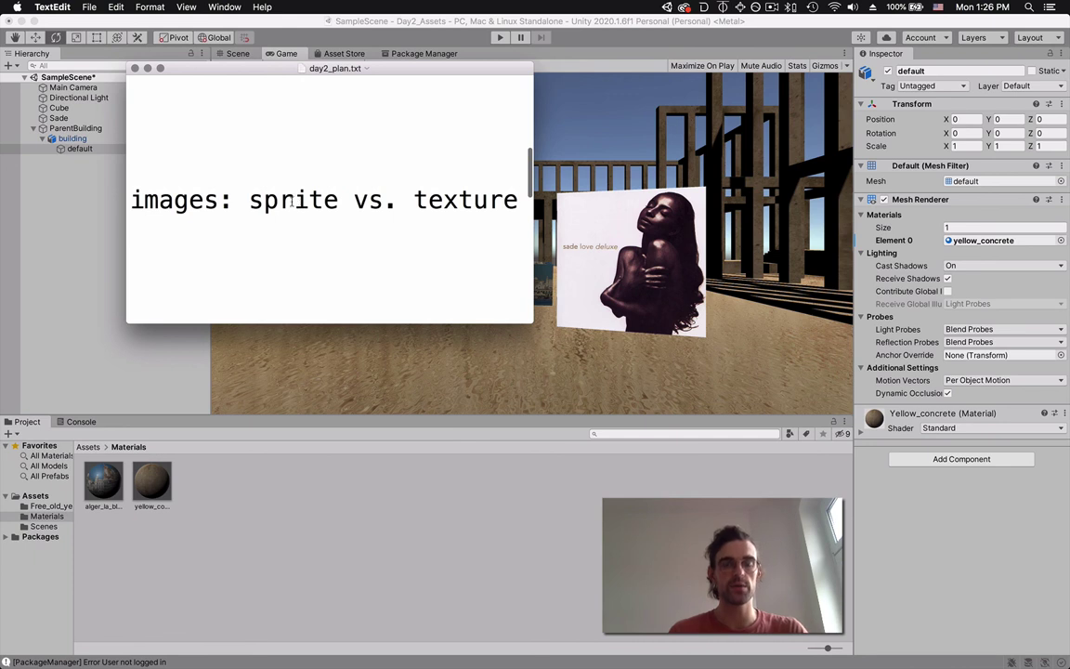
{"action": "double_click", "coordinate": [279, 199]}
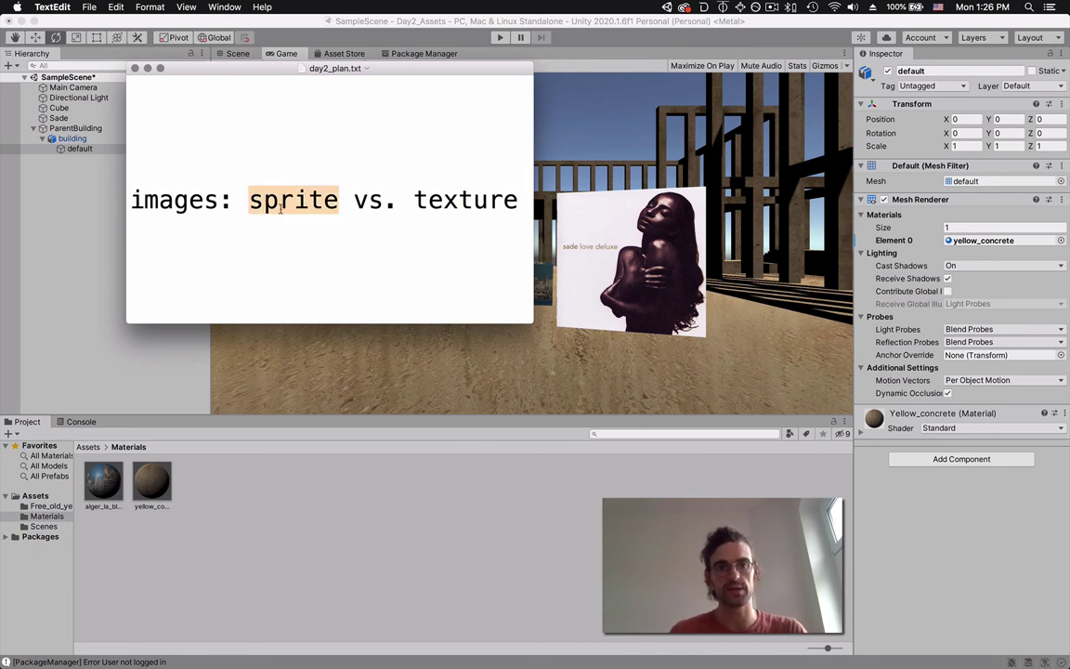
{"action": "left_click", "coordinate": [275, 195]}
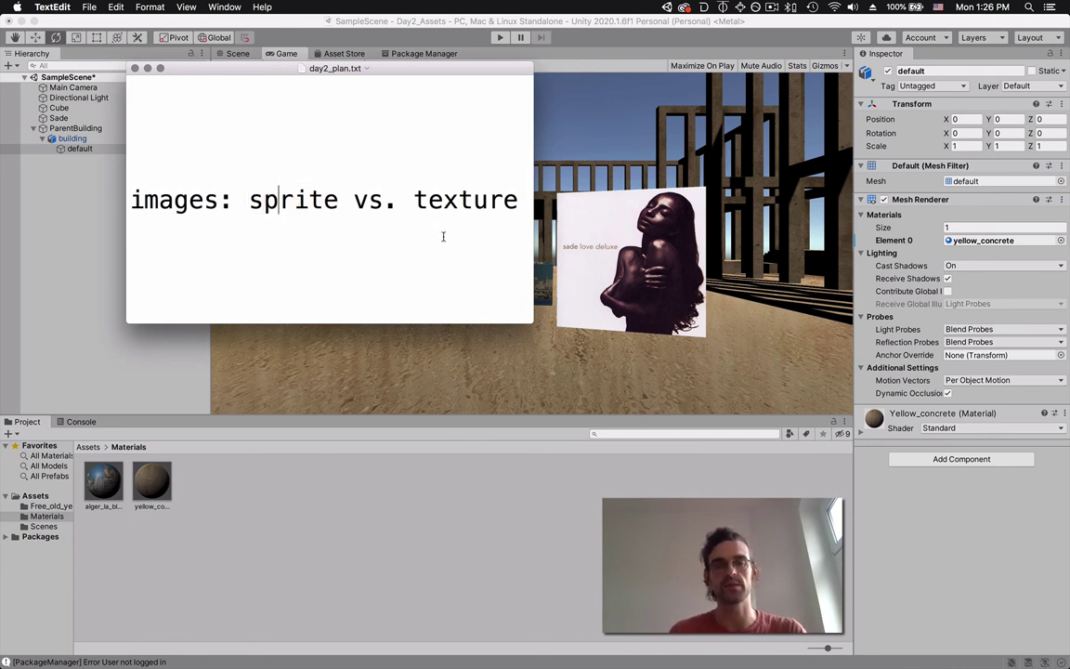
{"action": "scroll", "coordinate": [433, 198], "scroll_direction": "up", "scroll_amount": 3}
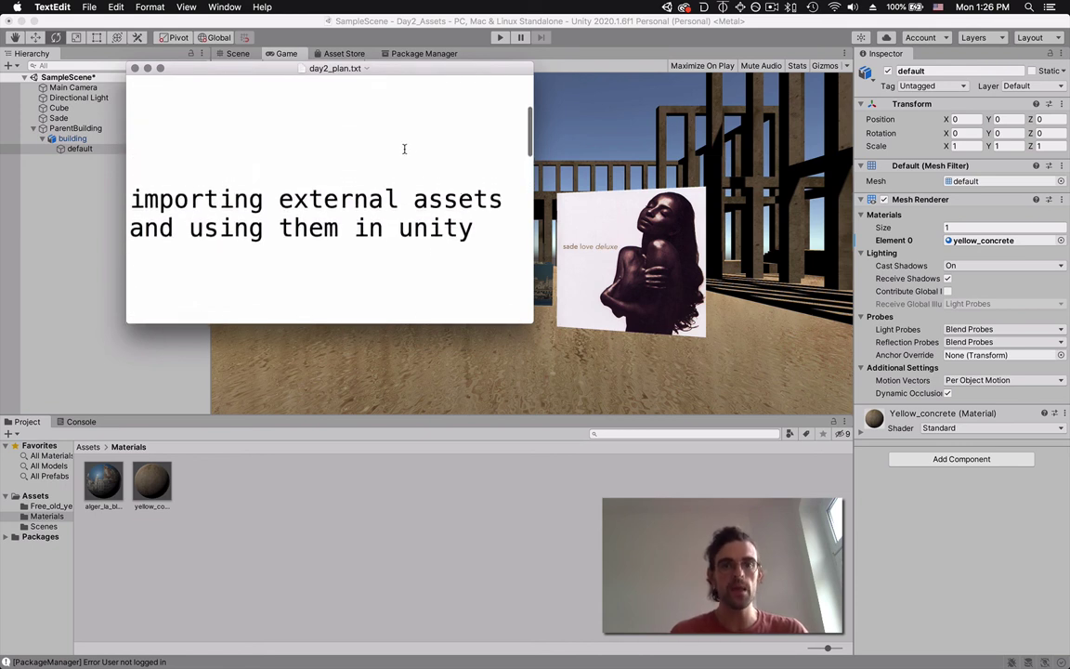